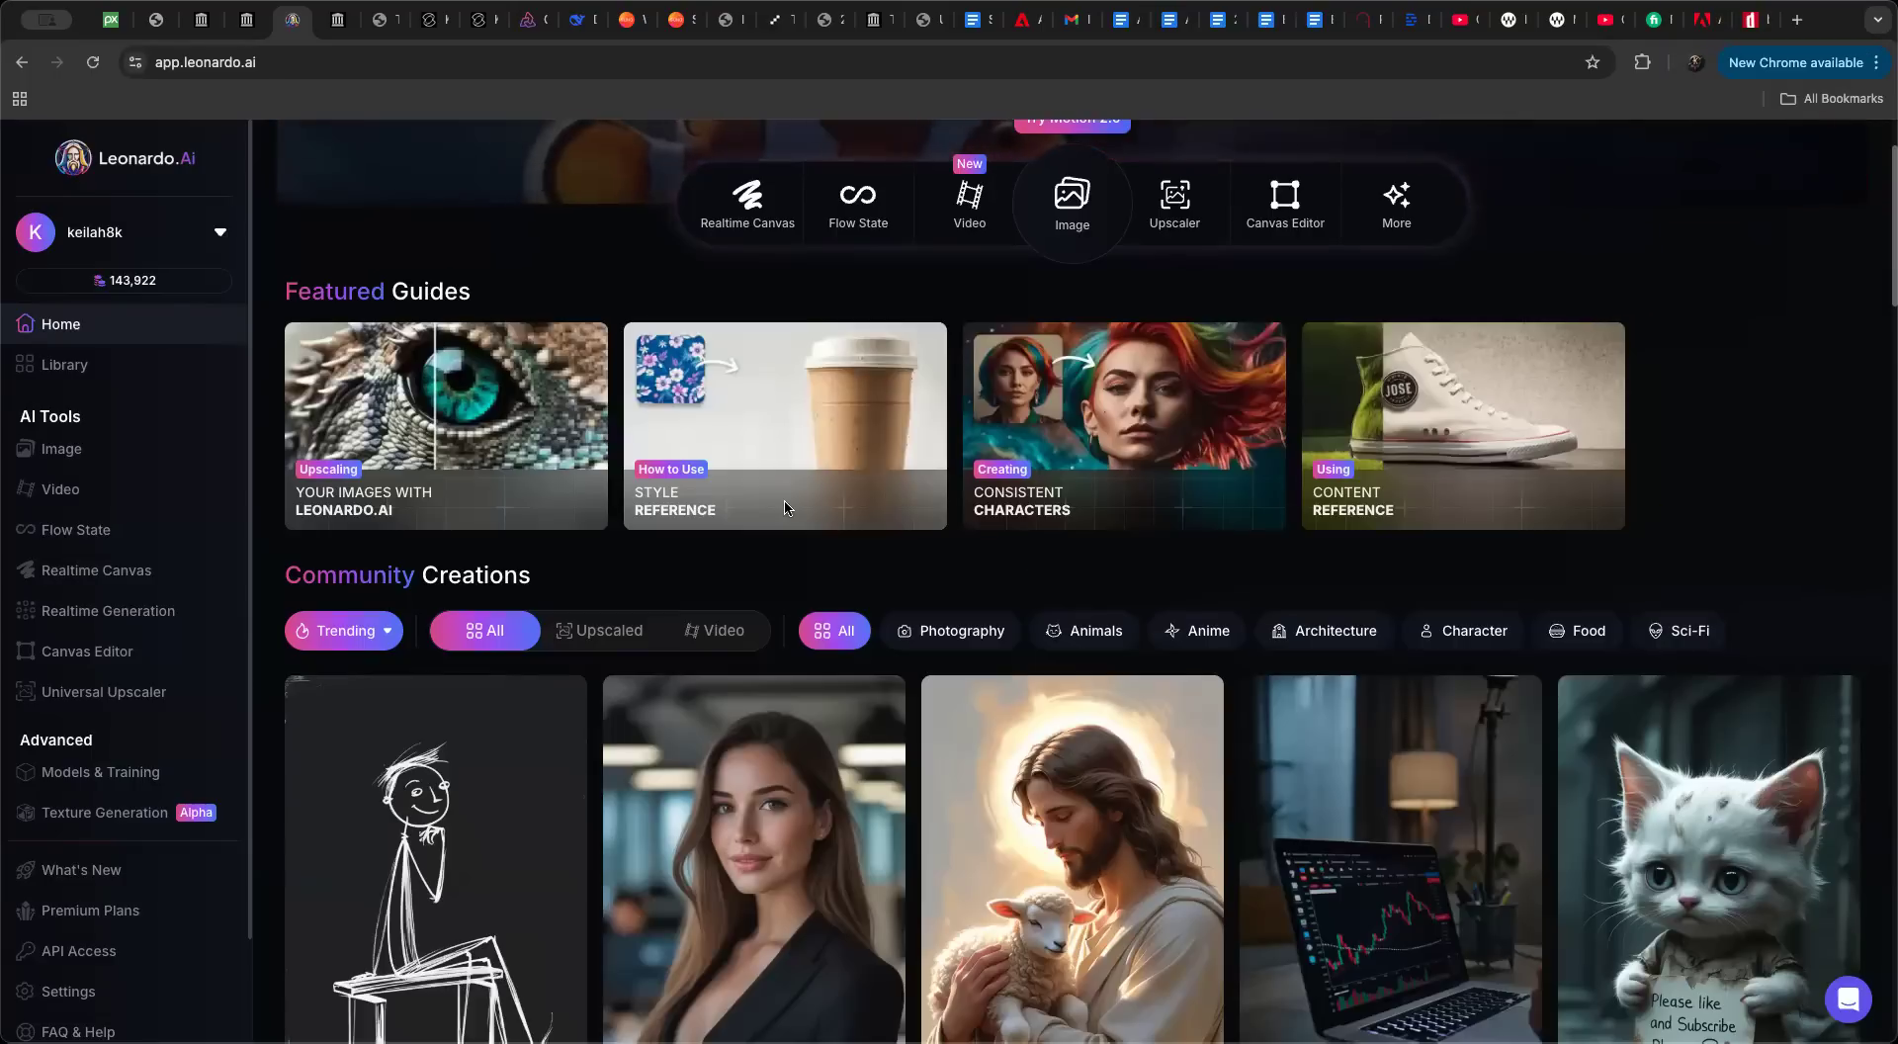
Step: Browse the trending Community Creations across all categories on the home page
scroll(775, 508, down, 3)
scroll(775, 508, down, 2)
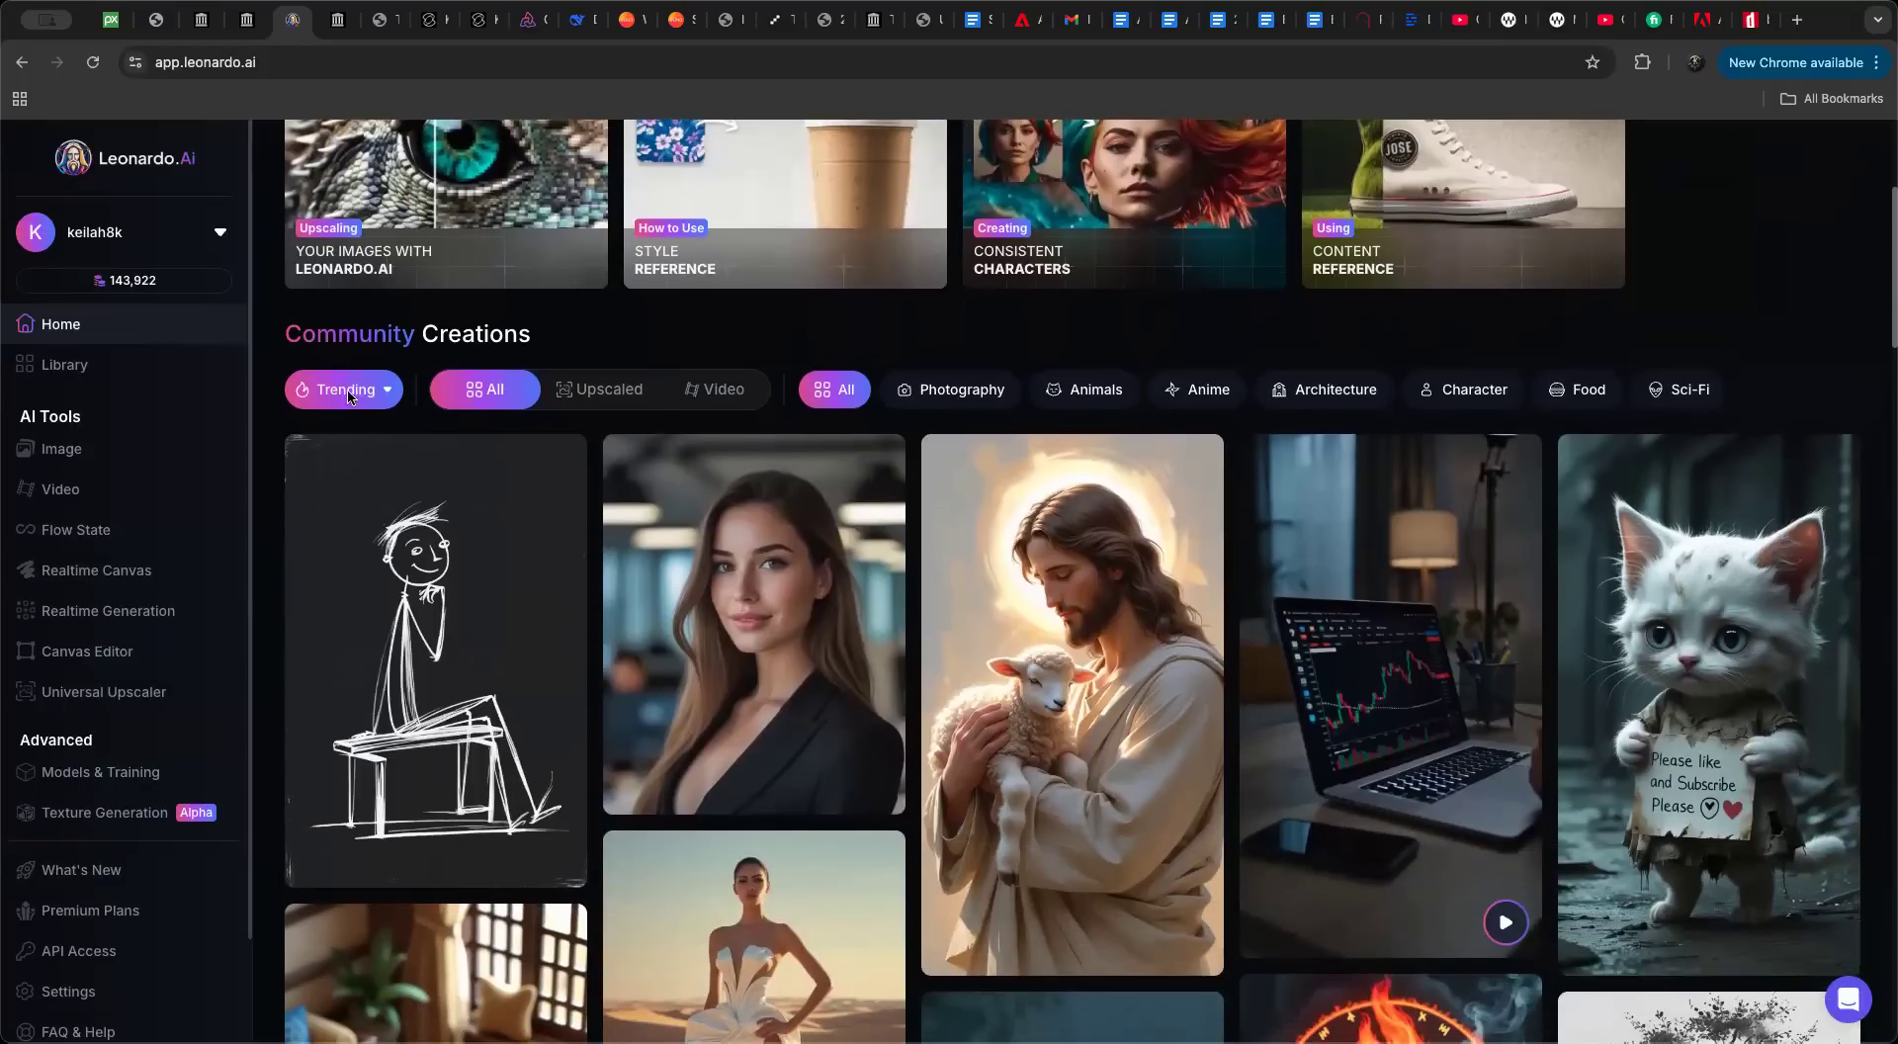
scroll(678, 593, down, 5)
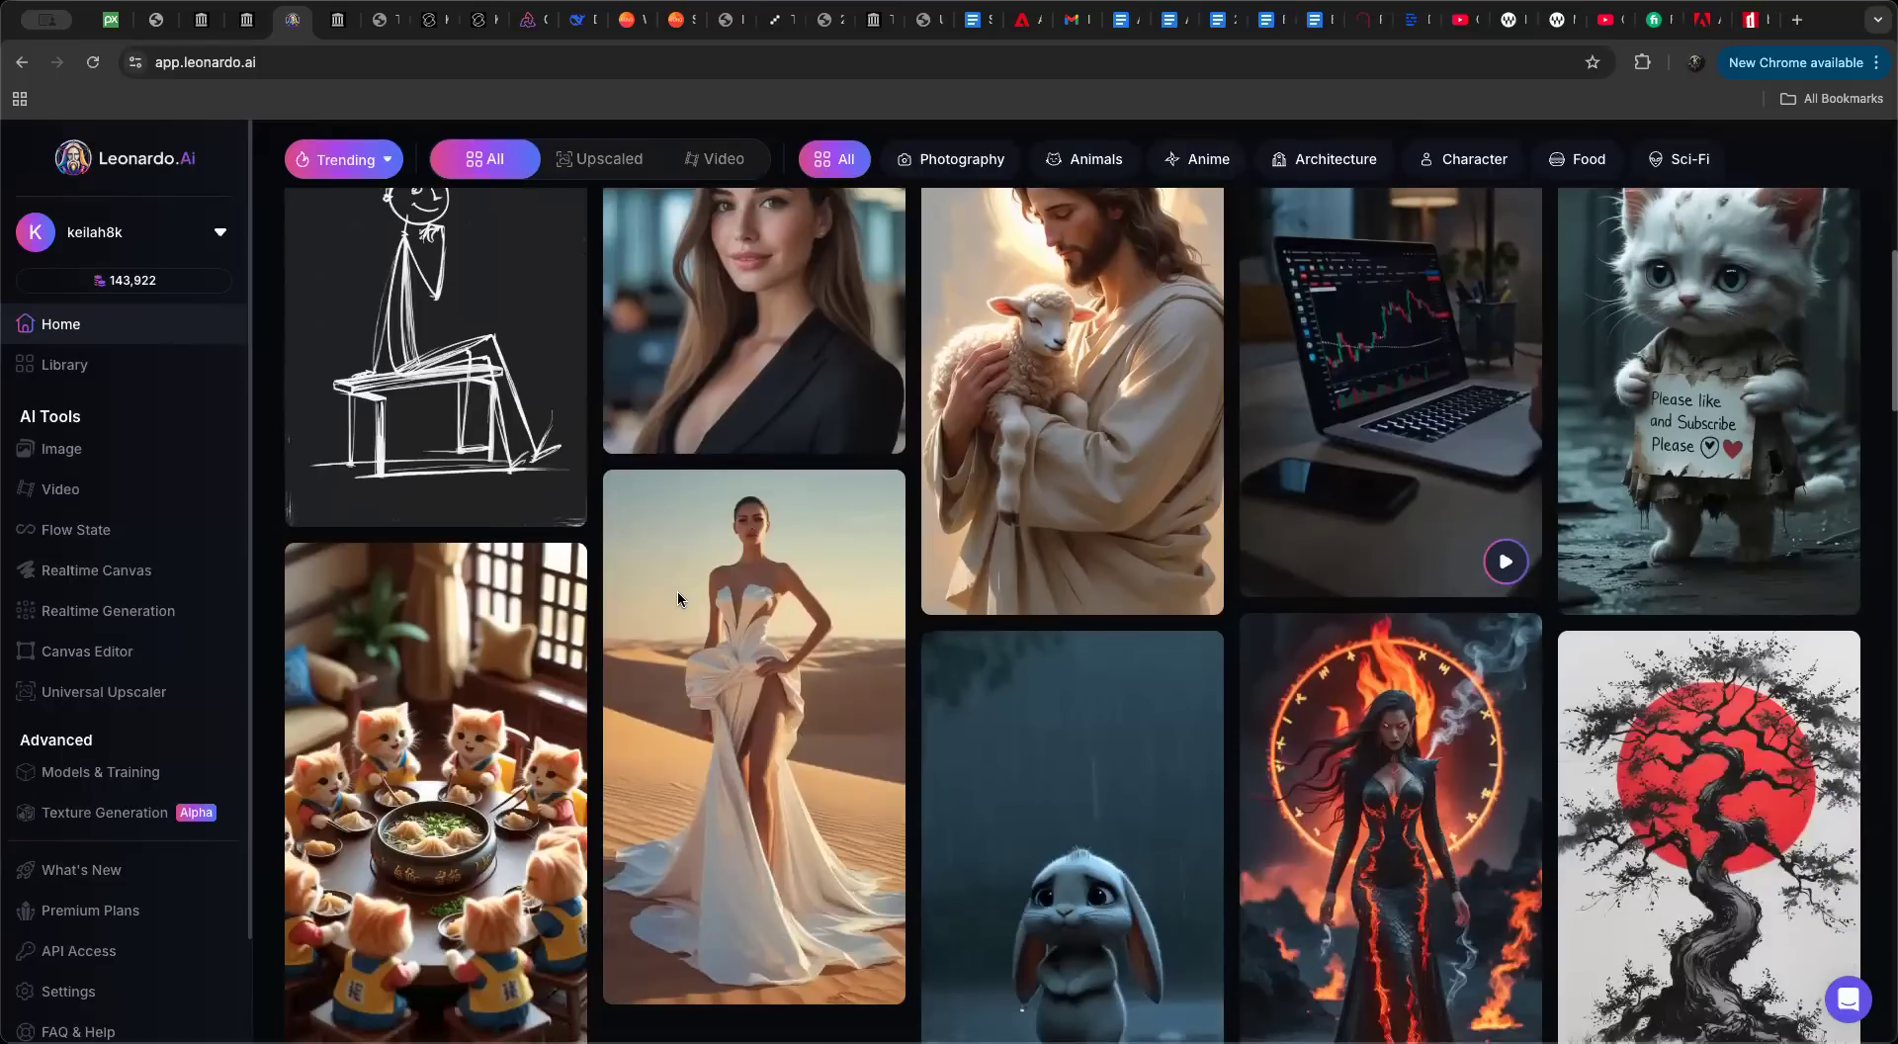
scroll(678, 592, down, 4)
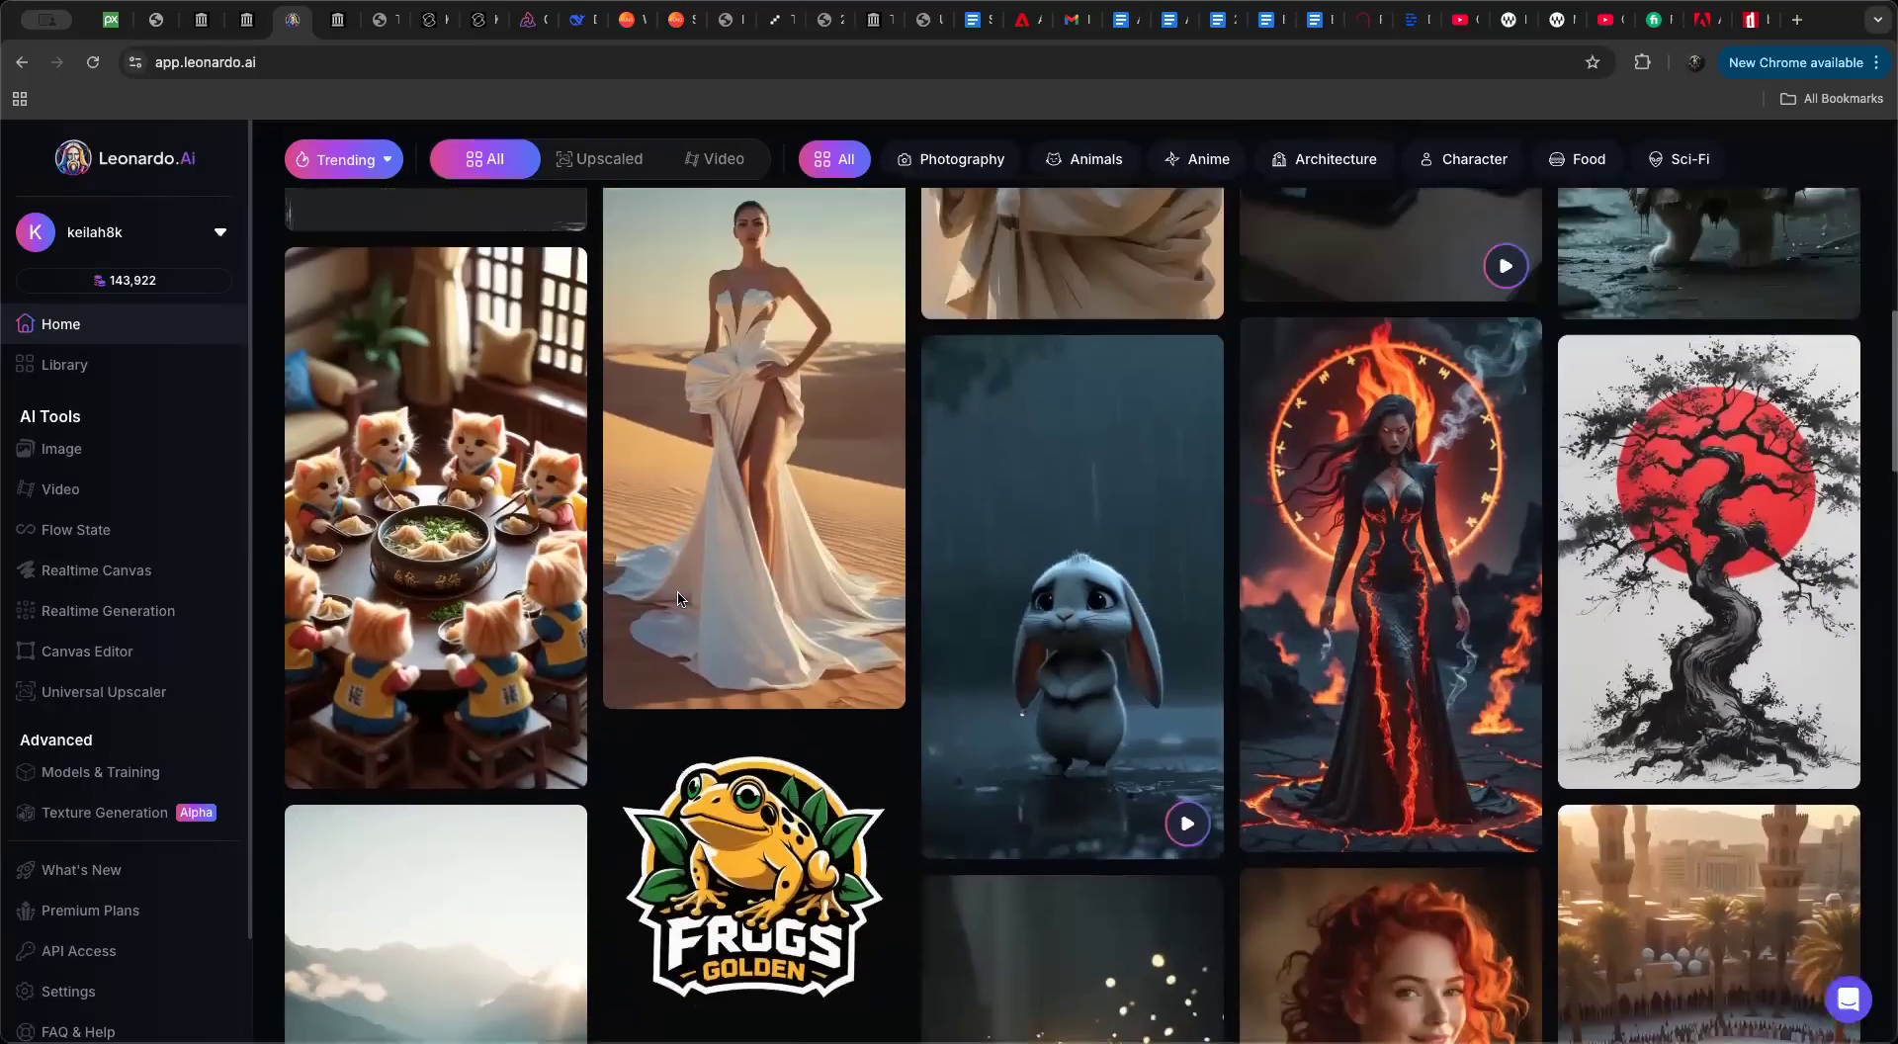
scroll(678, 598, up, 9)
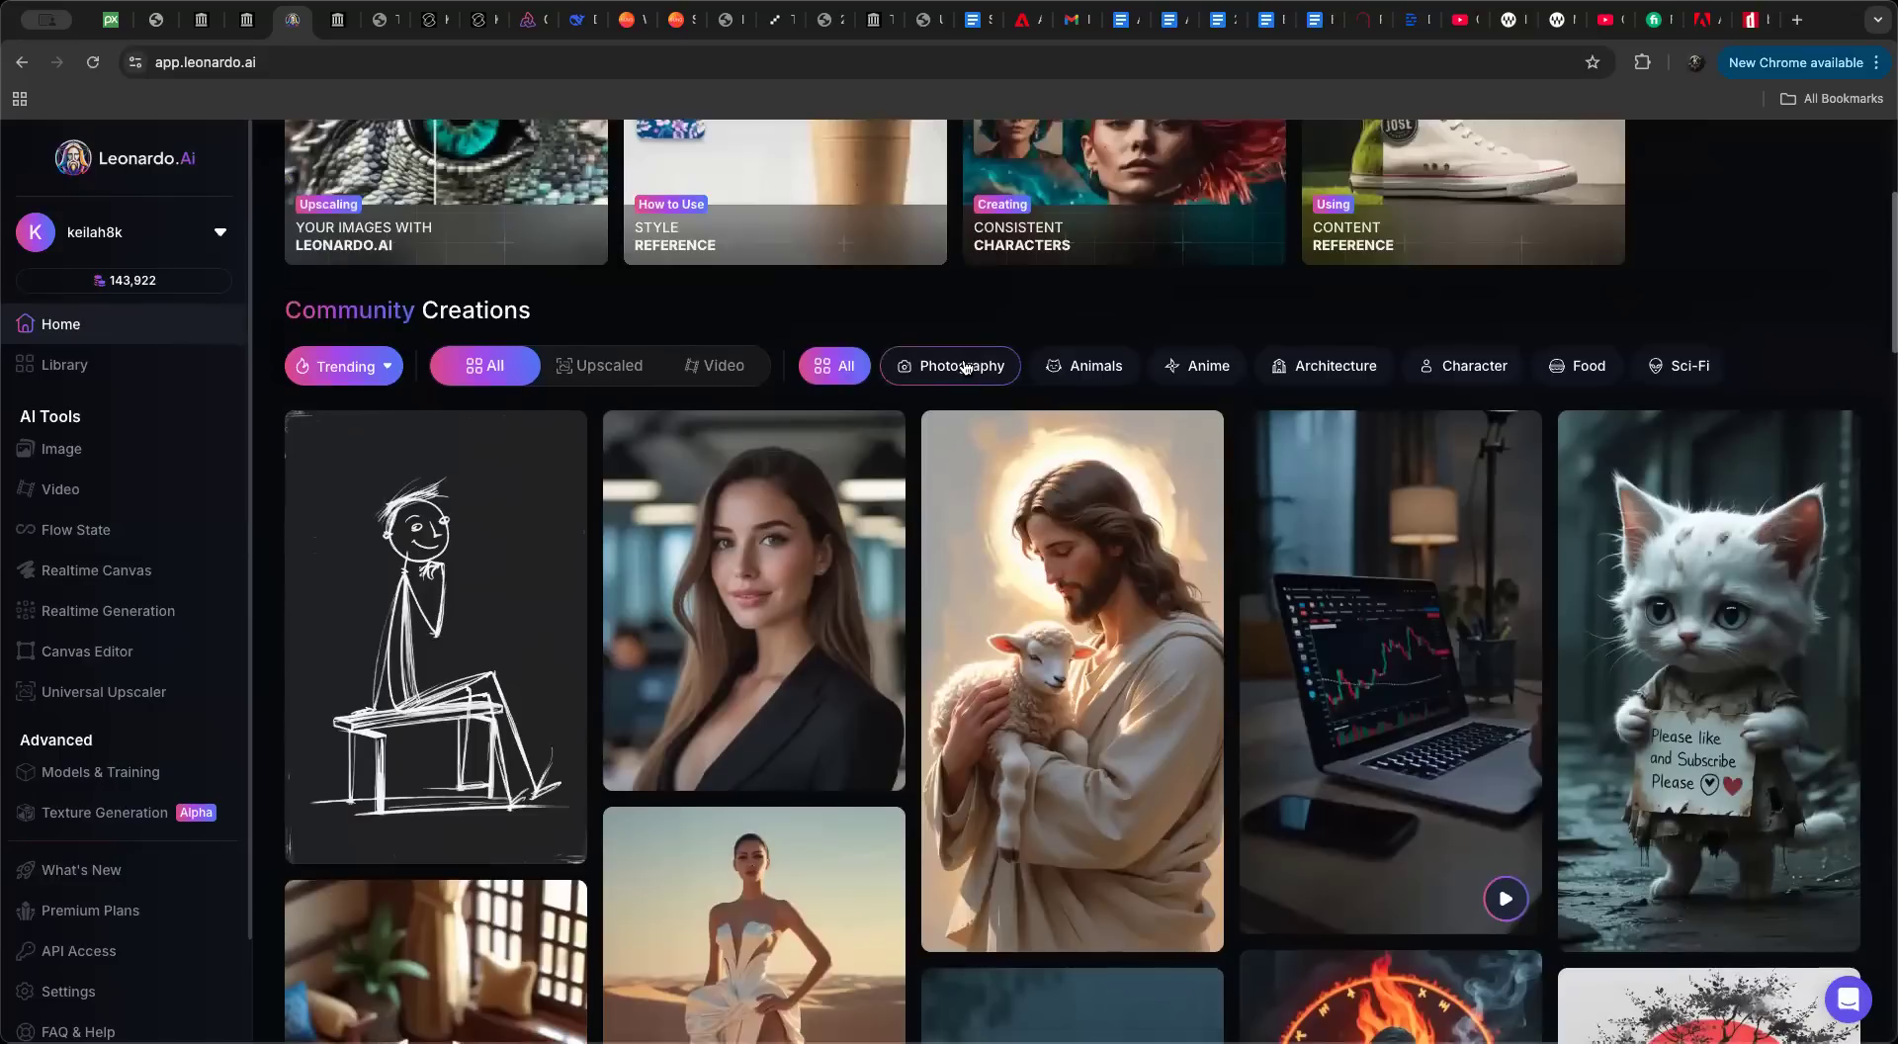
Step: Filter the community creations by Photography and look through the images
click(957, 368)
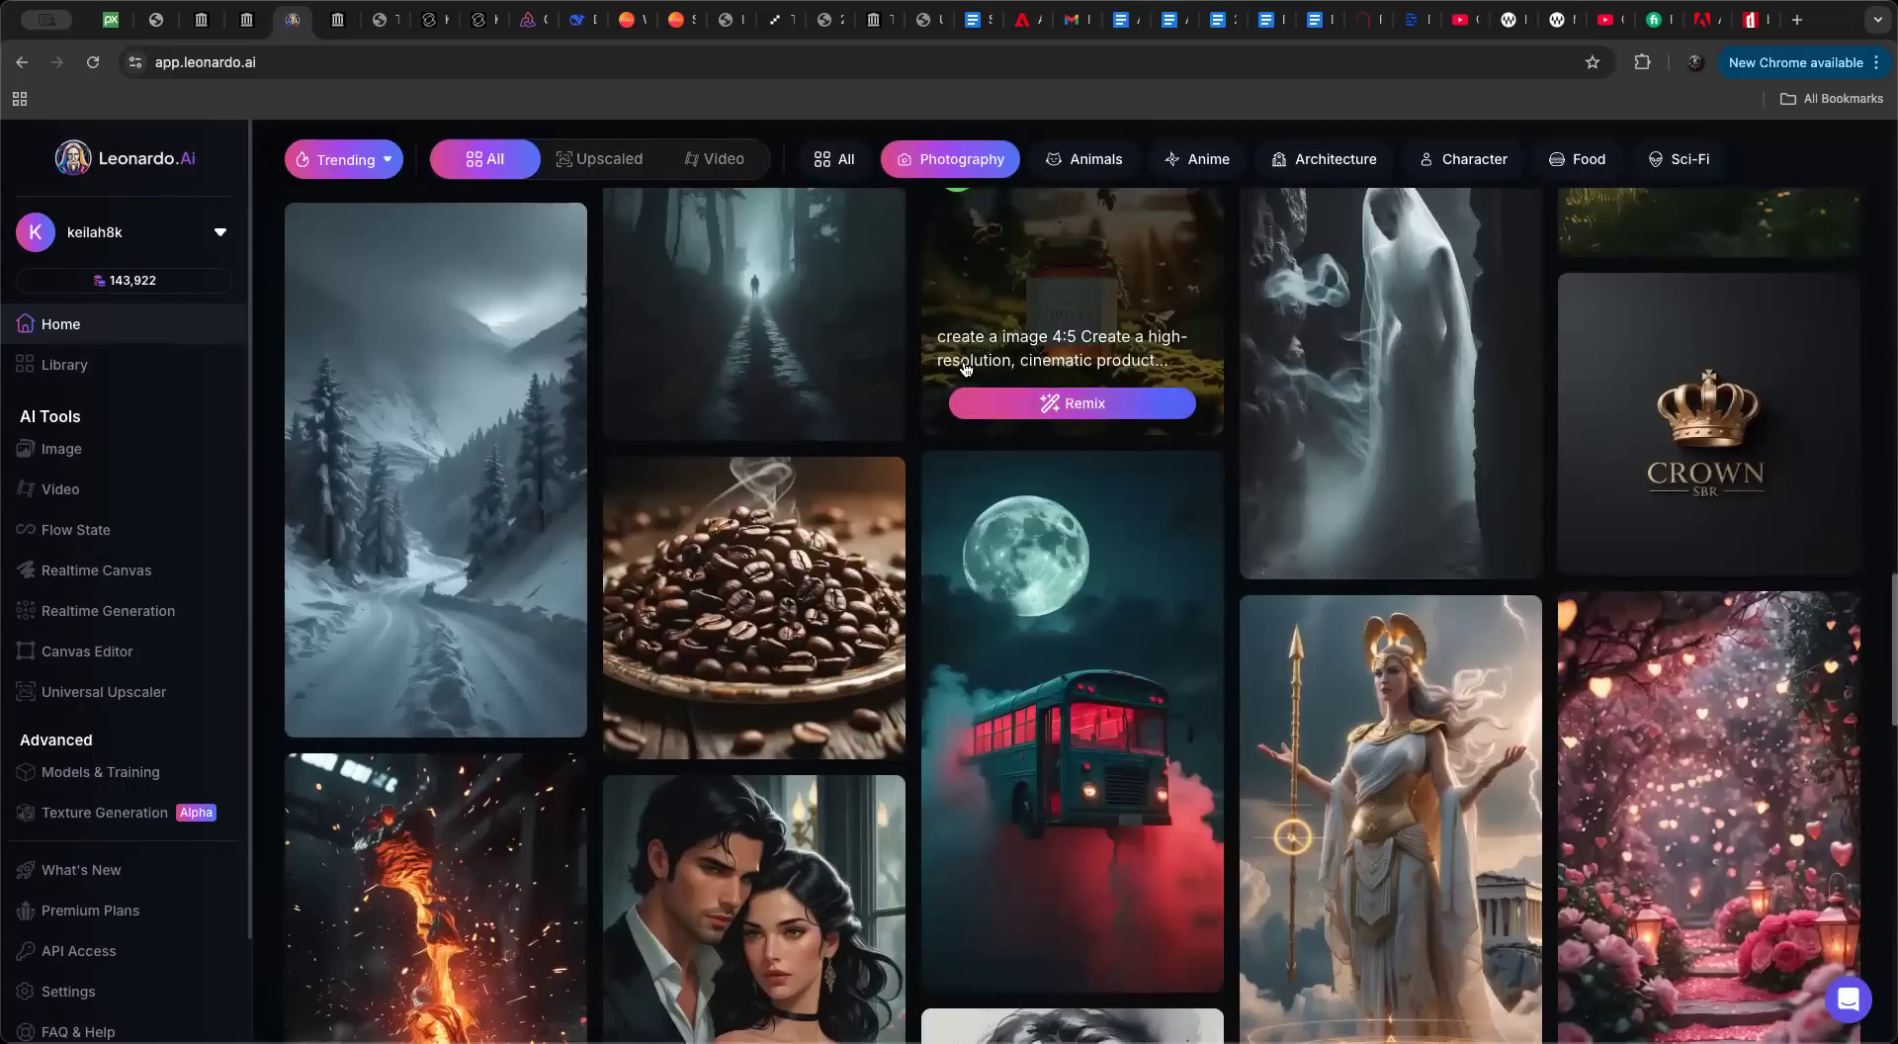
scroll(966, 369, up, 8)
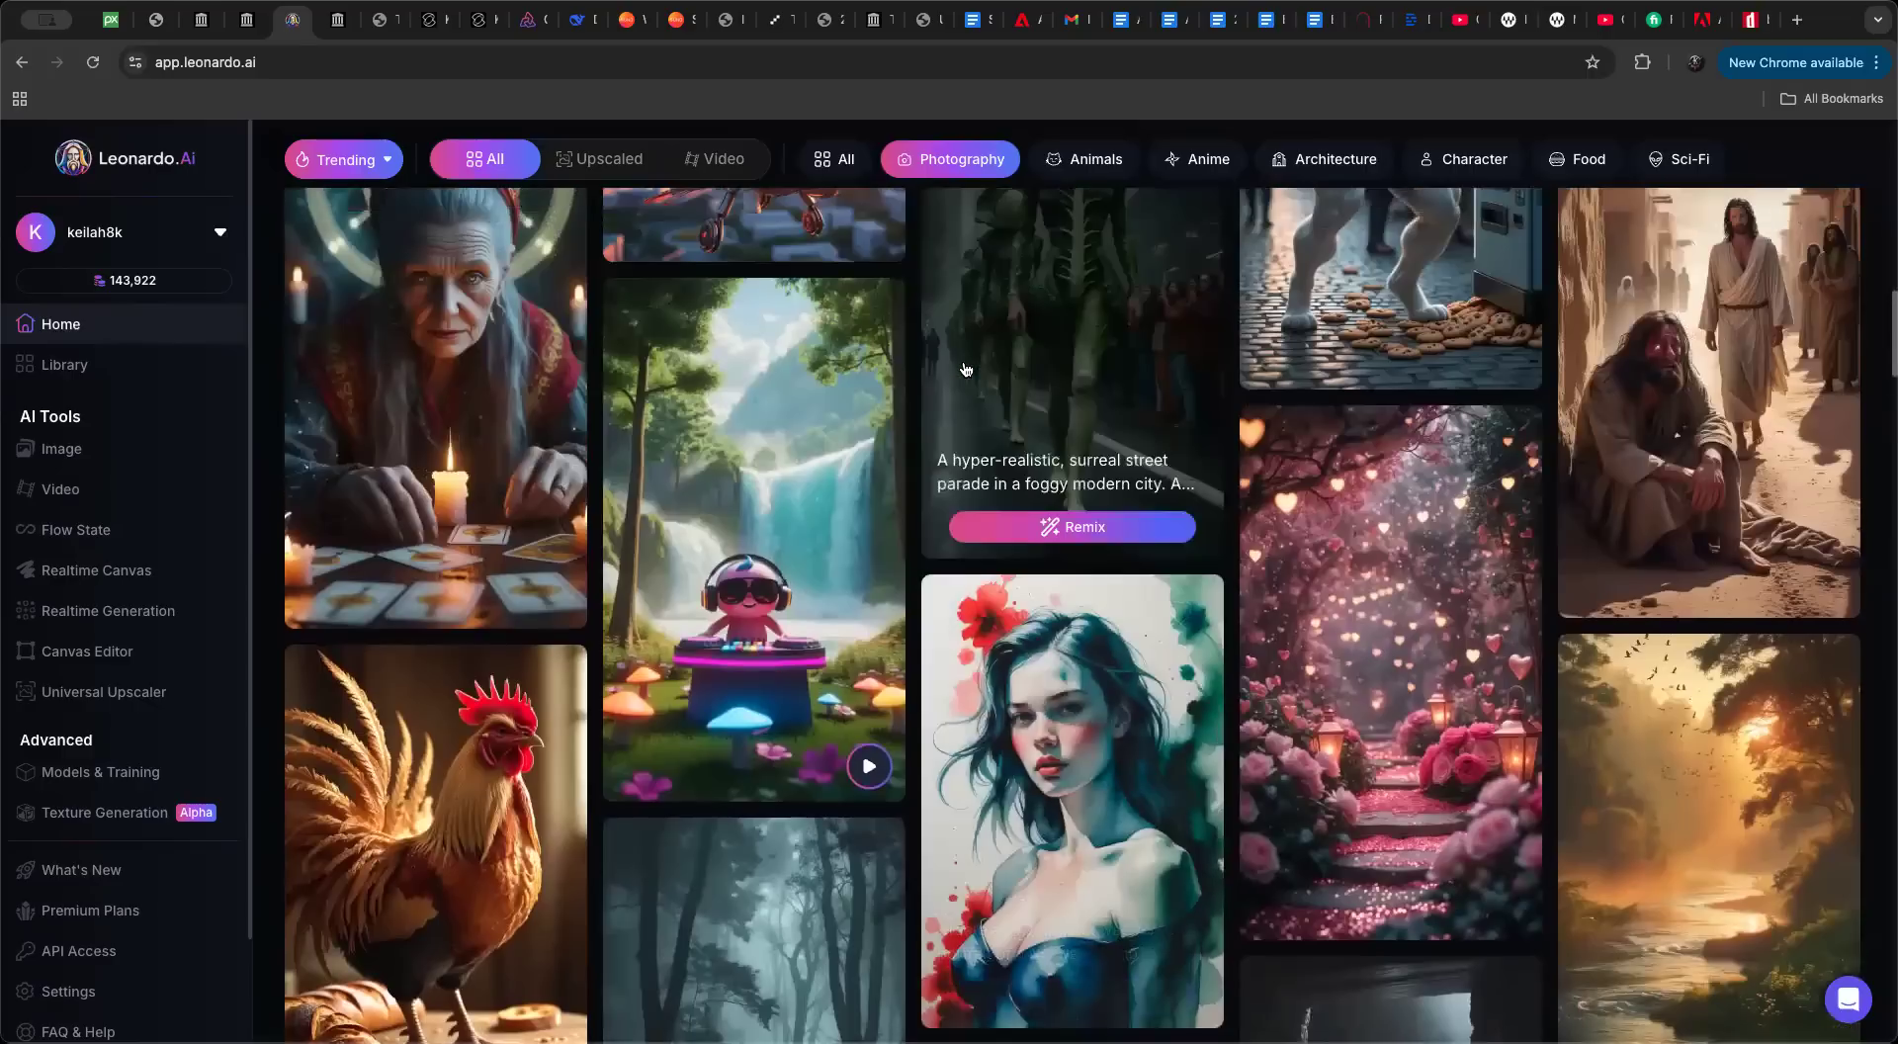
Step: Switch the community creations filter to Animals and browse the animal images and their prompt previews
click(1093, 158)
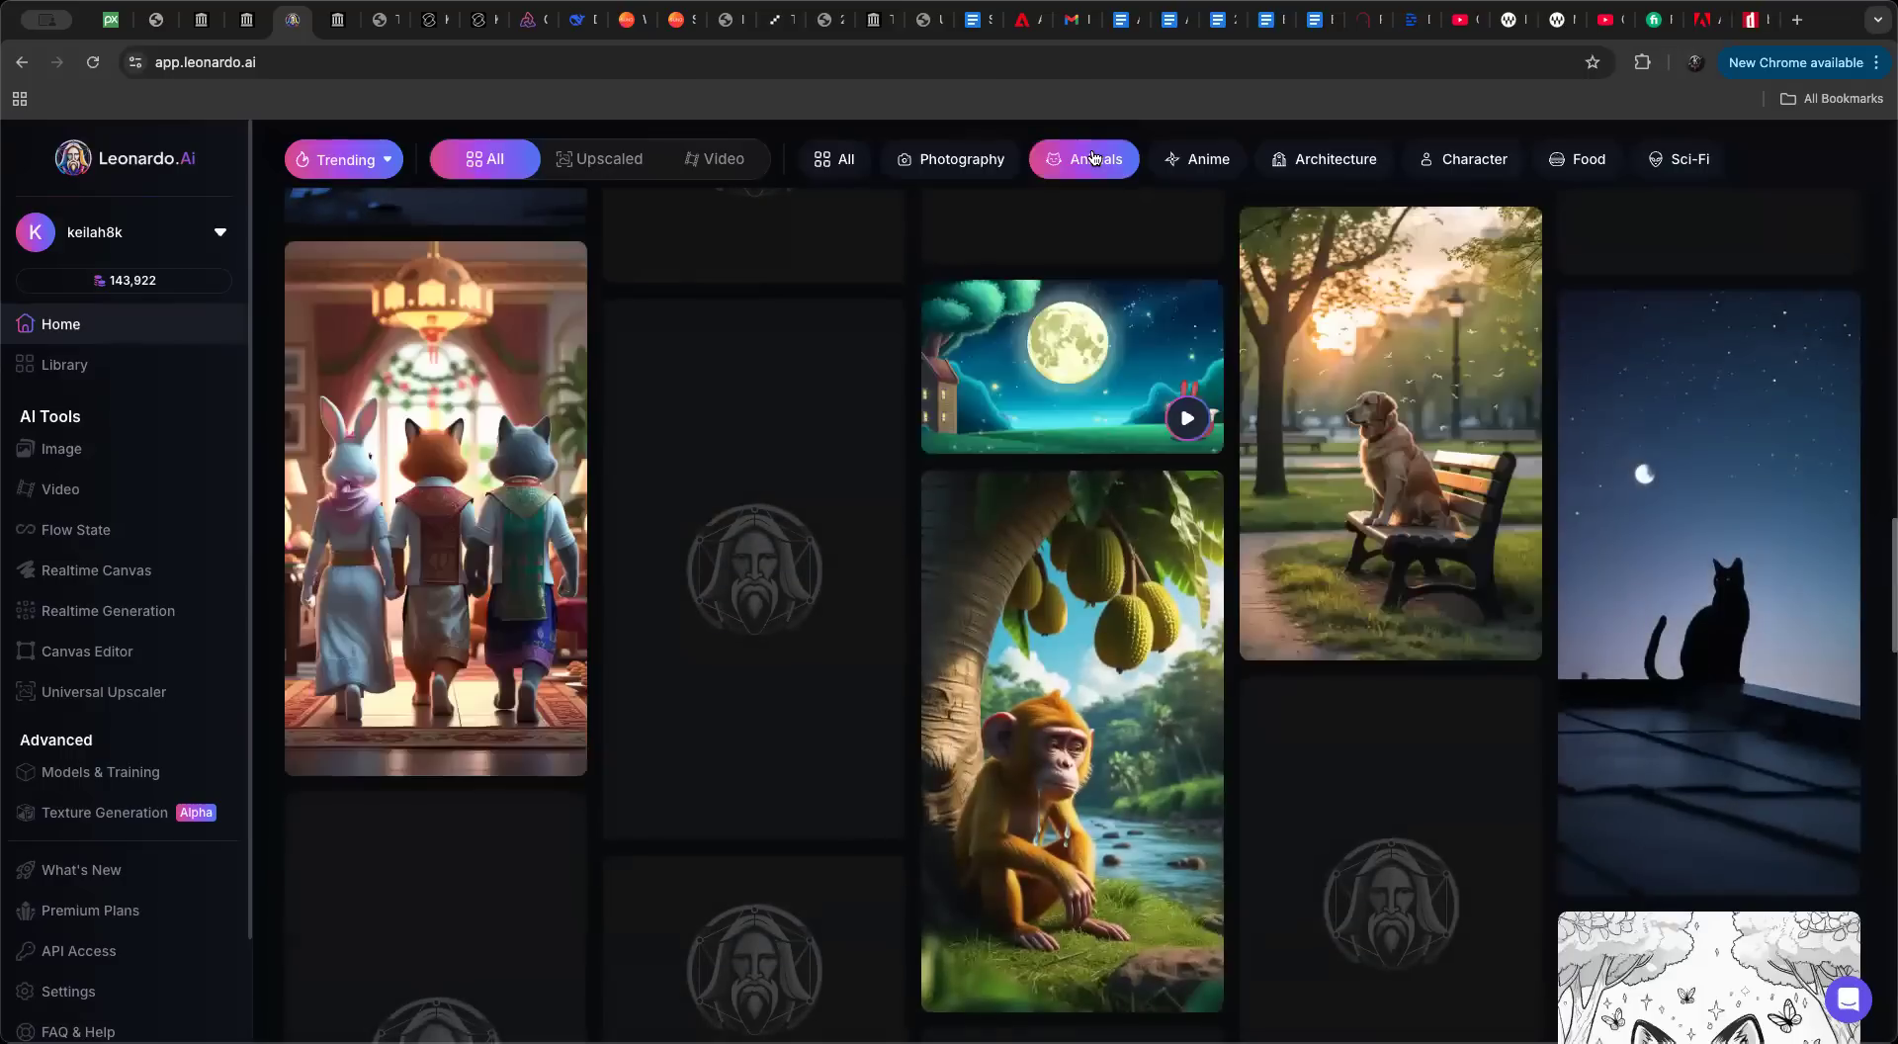
scroll(1186, 506, down, 5)
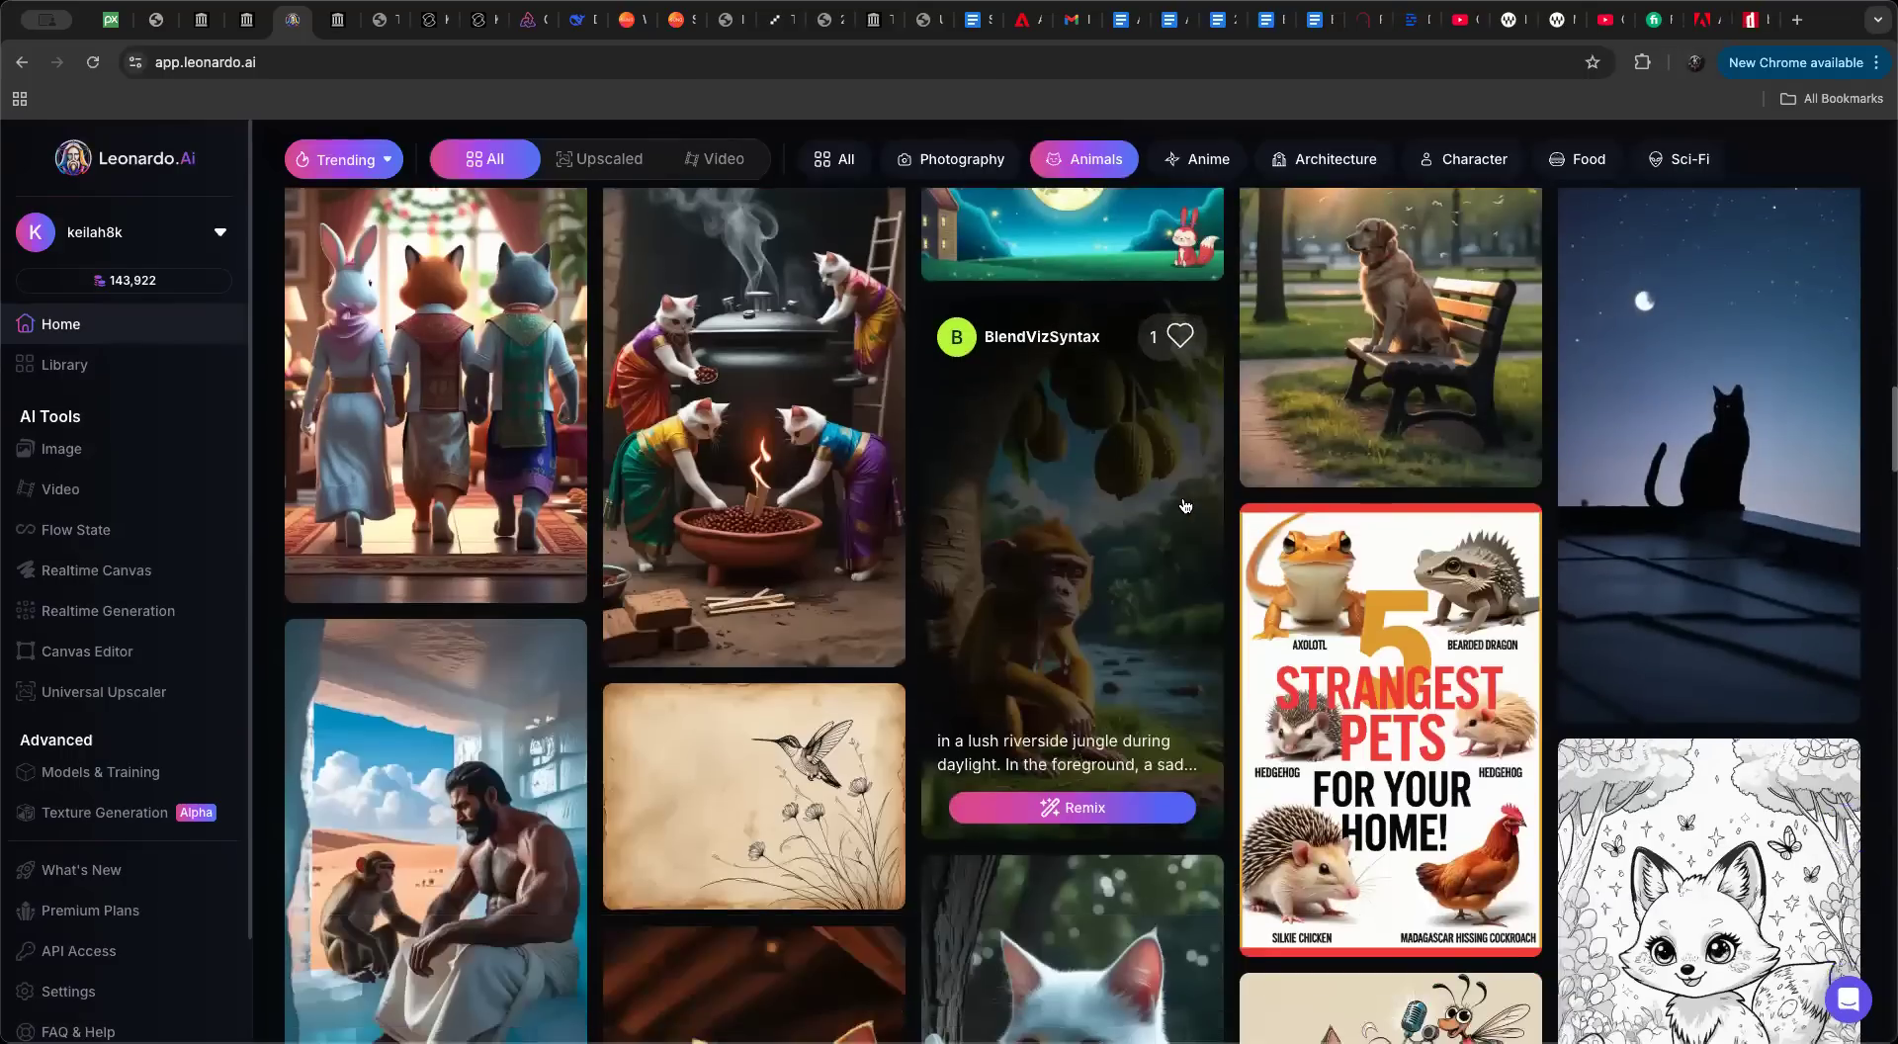
scroll(1186, 506, down, 2)
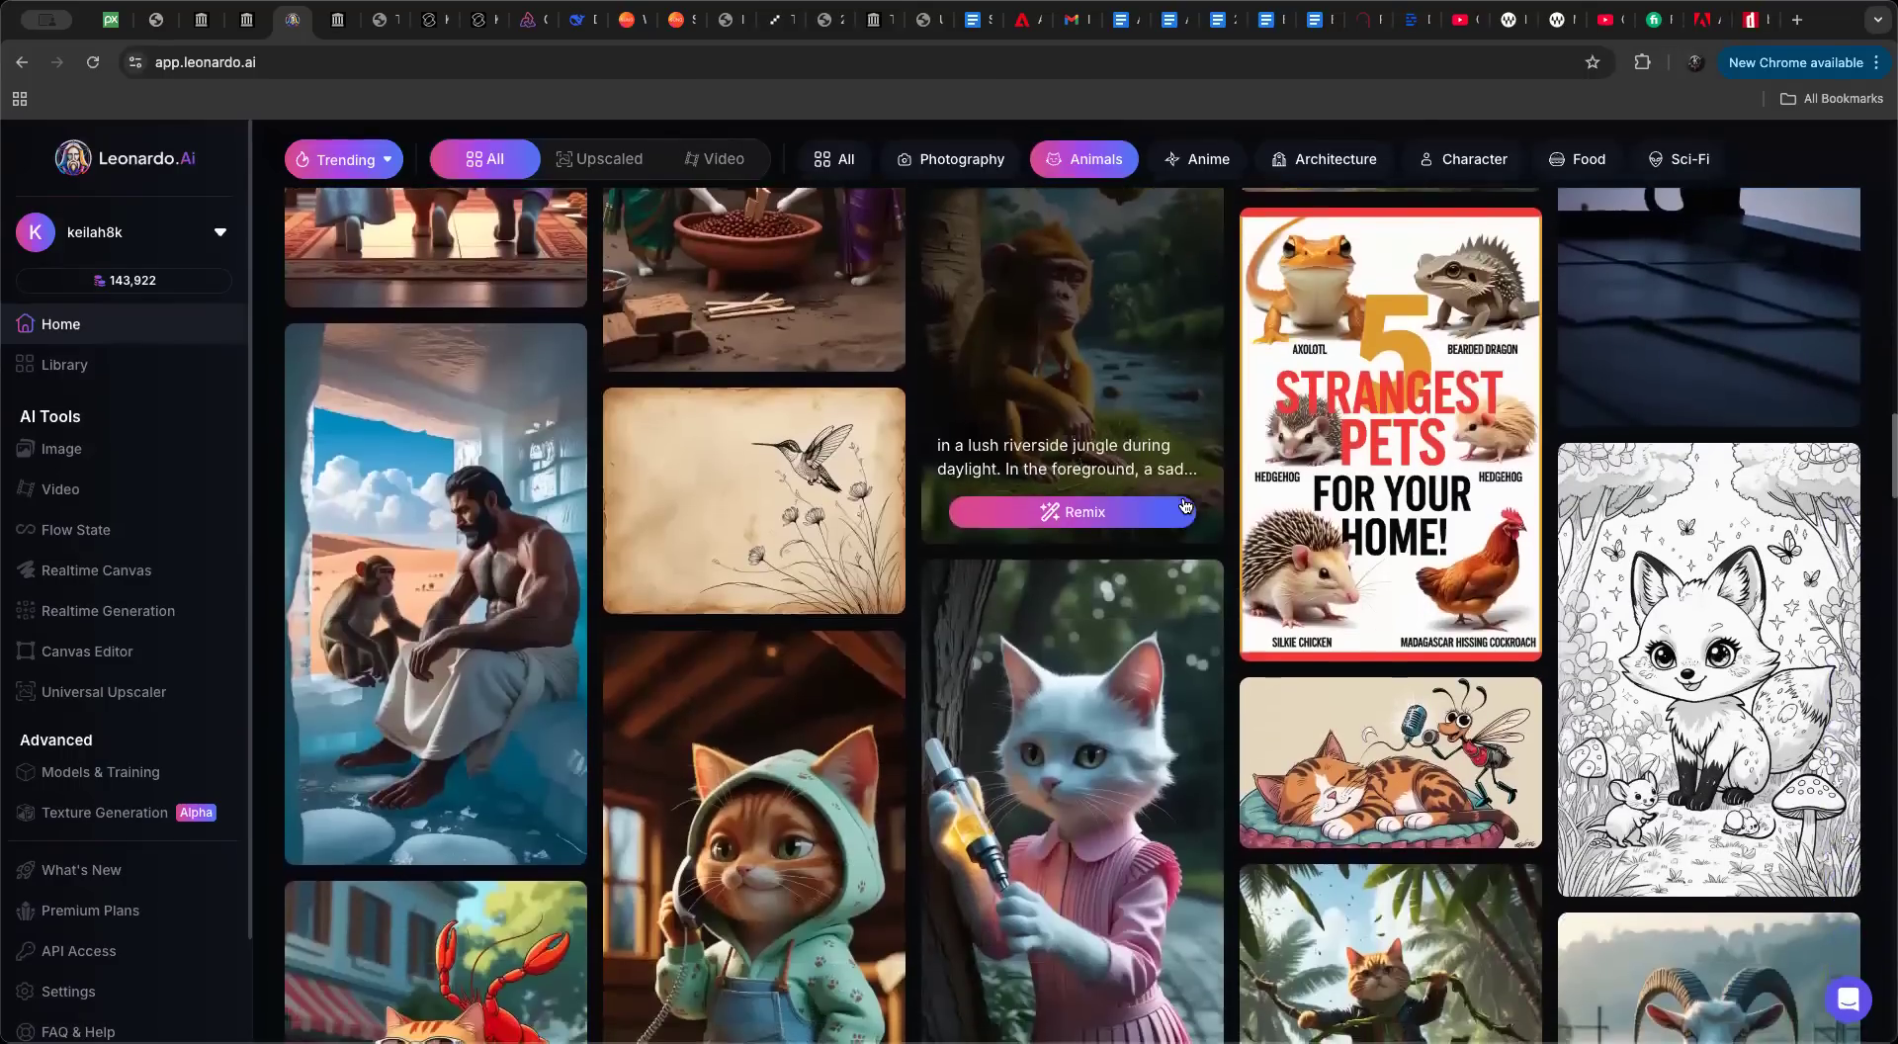
scroll(1185, 505, down, 1)
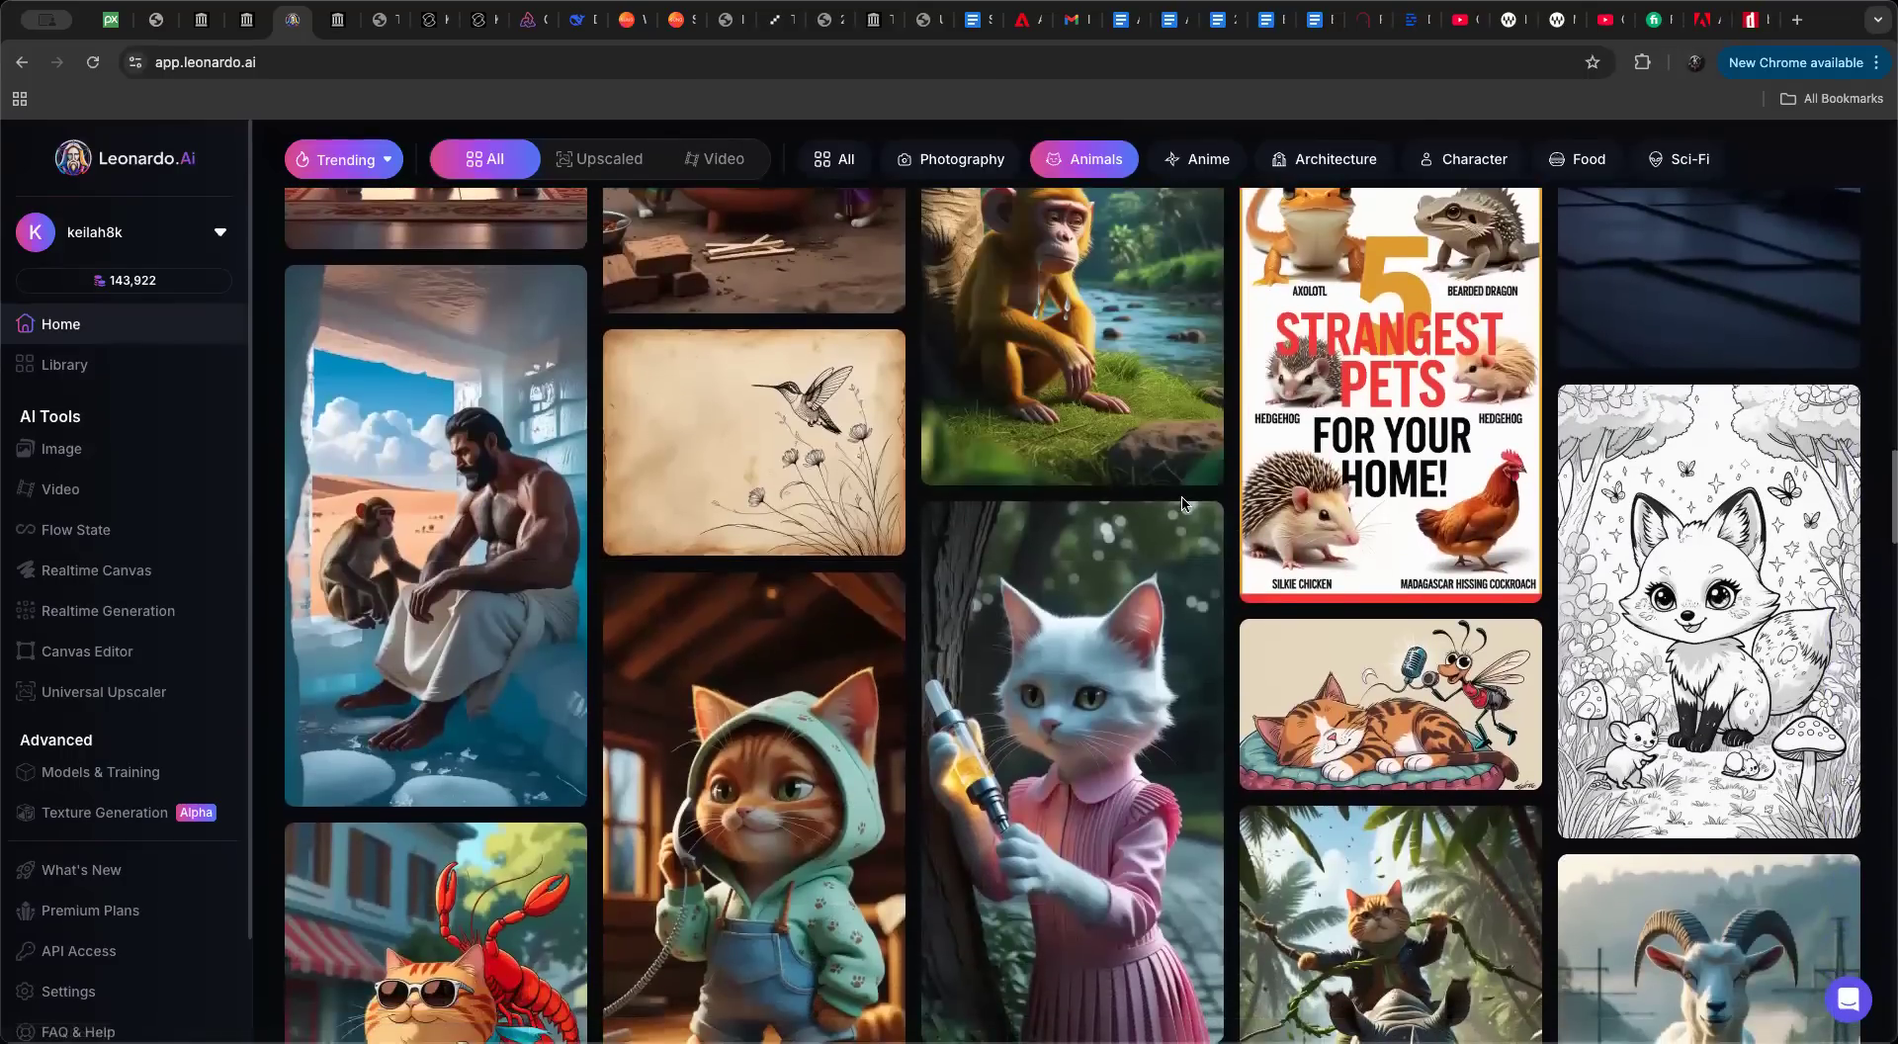
scroll(1183, 504, down, 4)
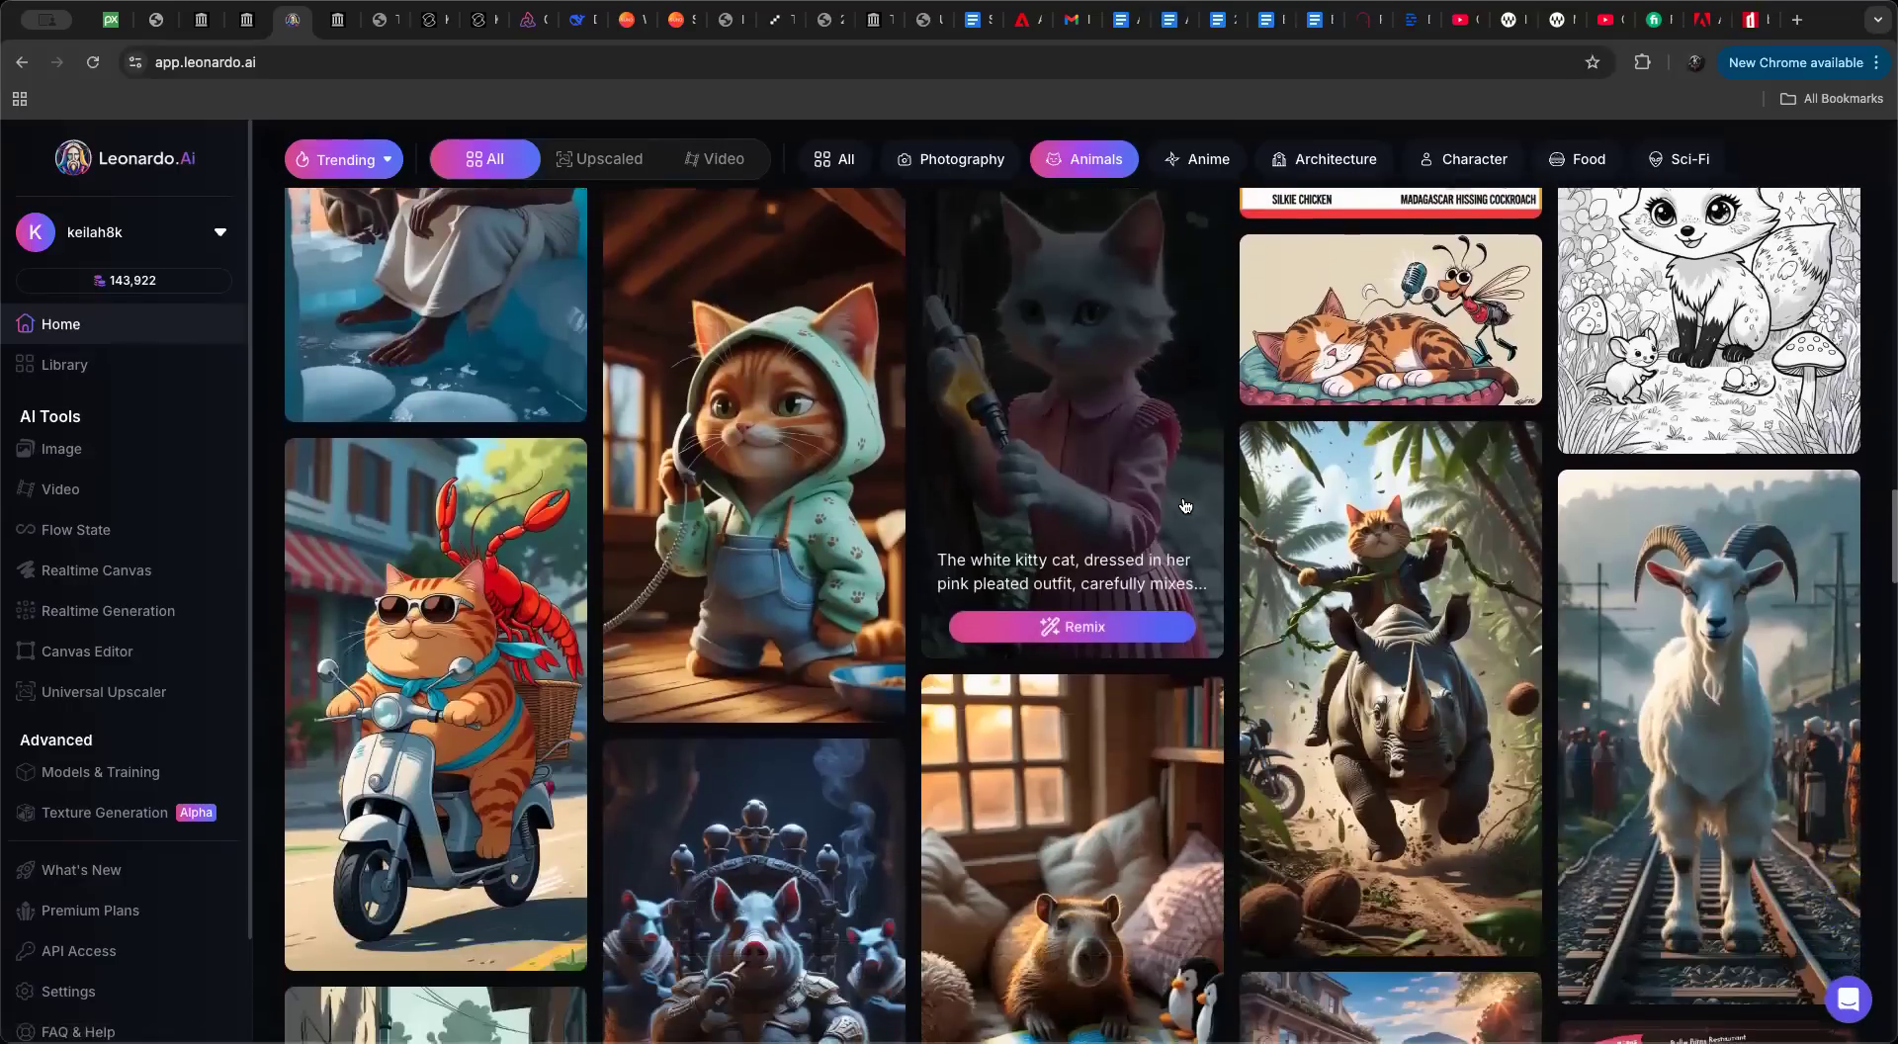
scroll(1186, 506, down, 3)
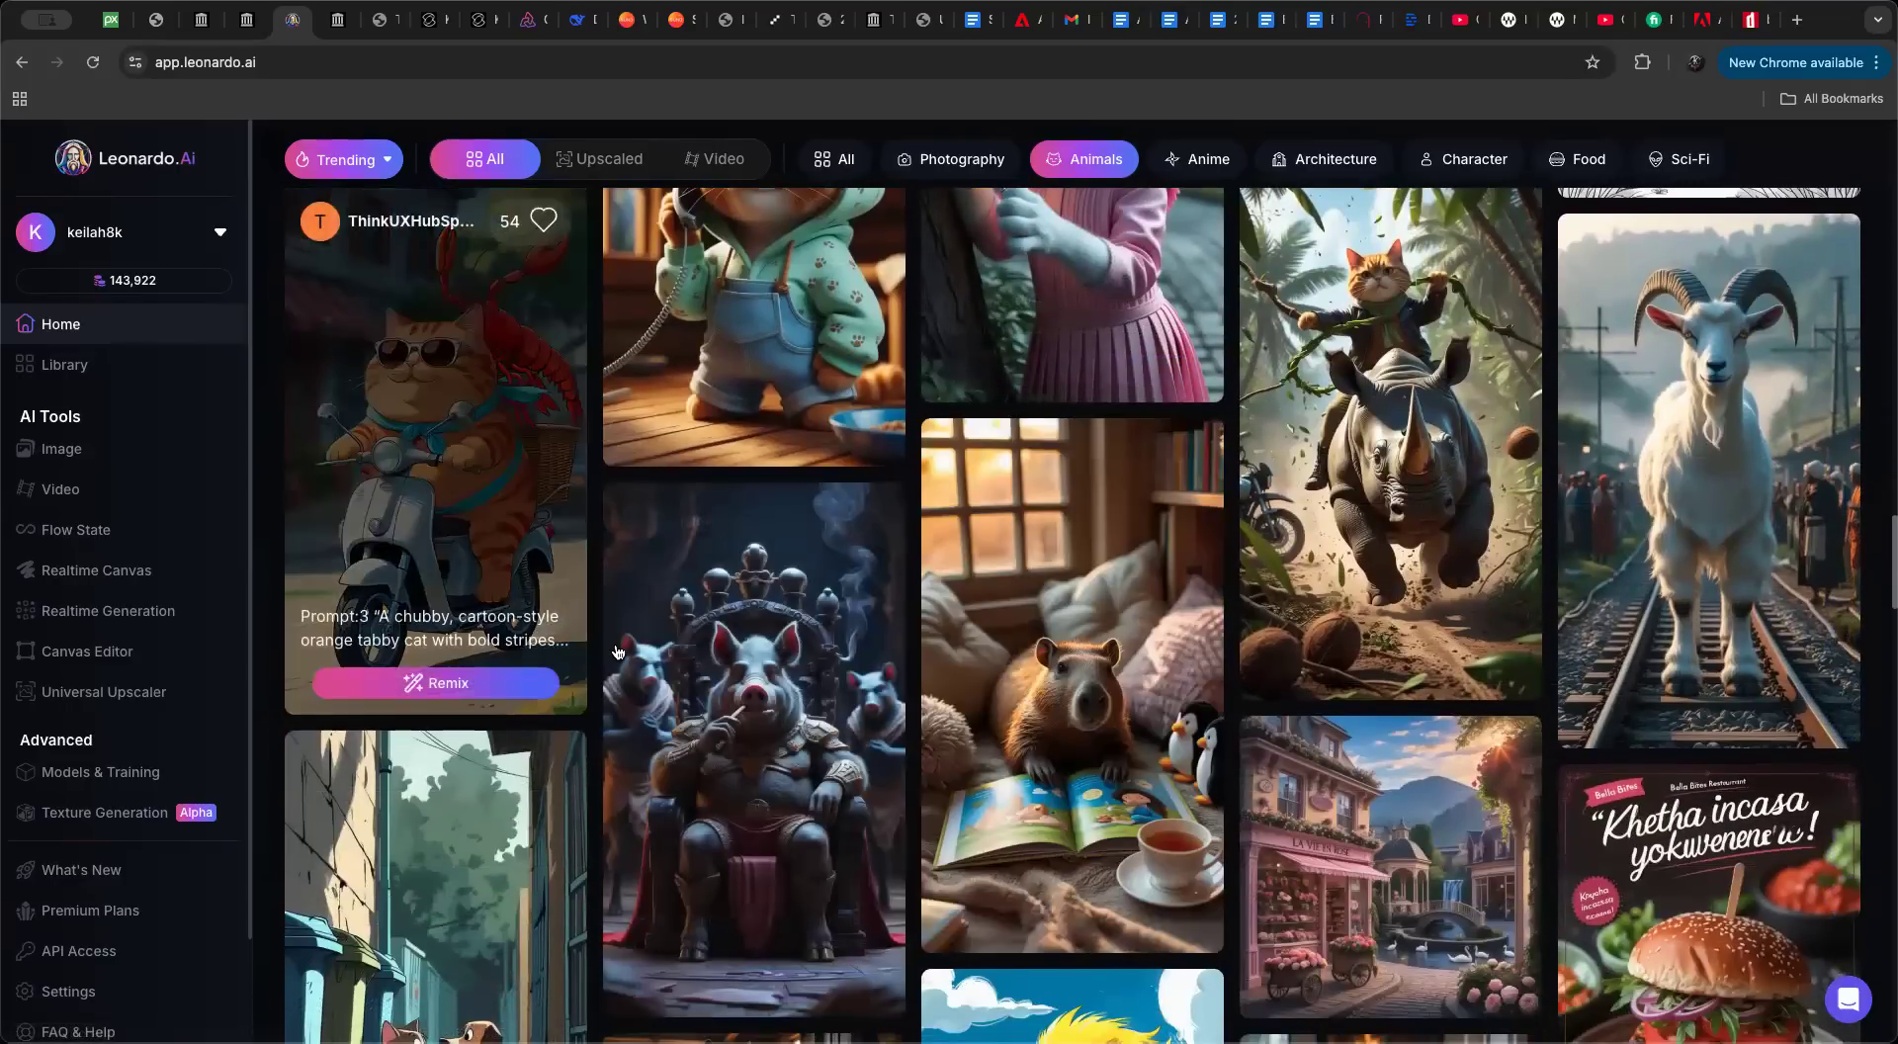
scroll(617, 651, down, 5)
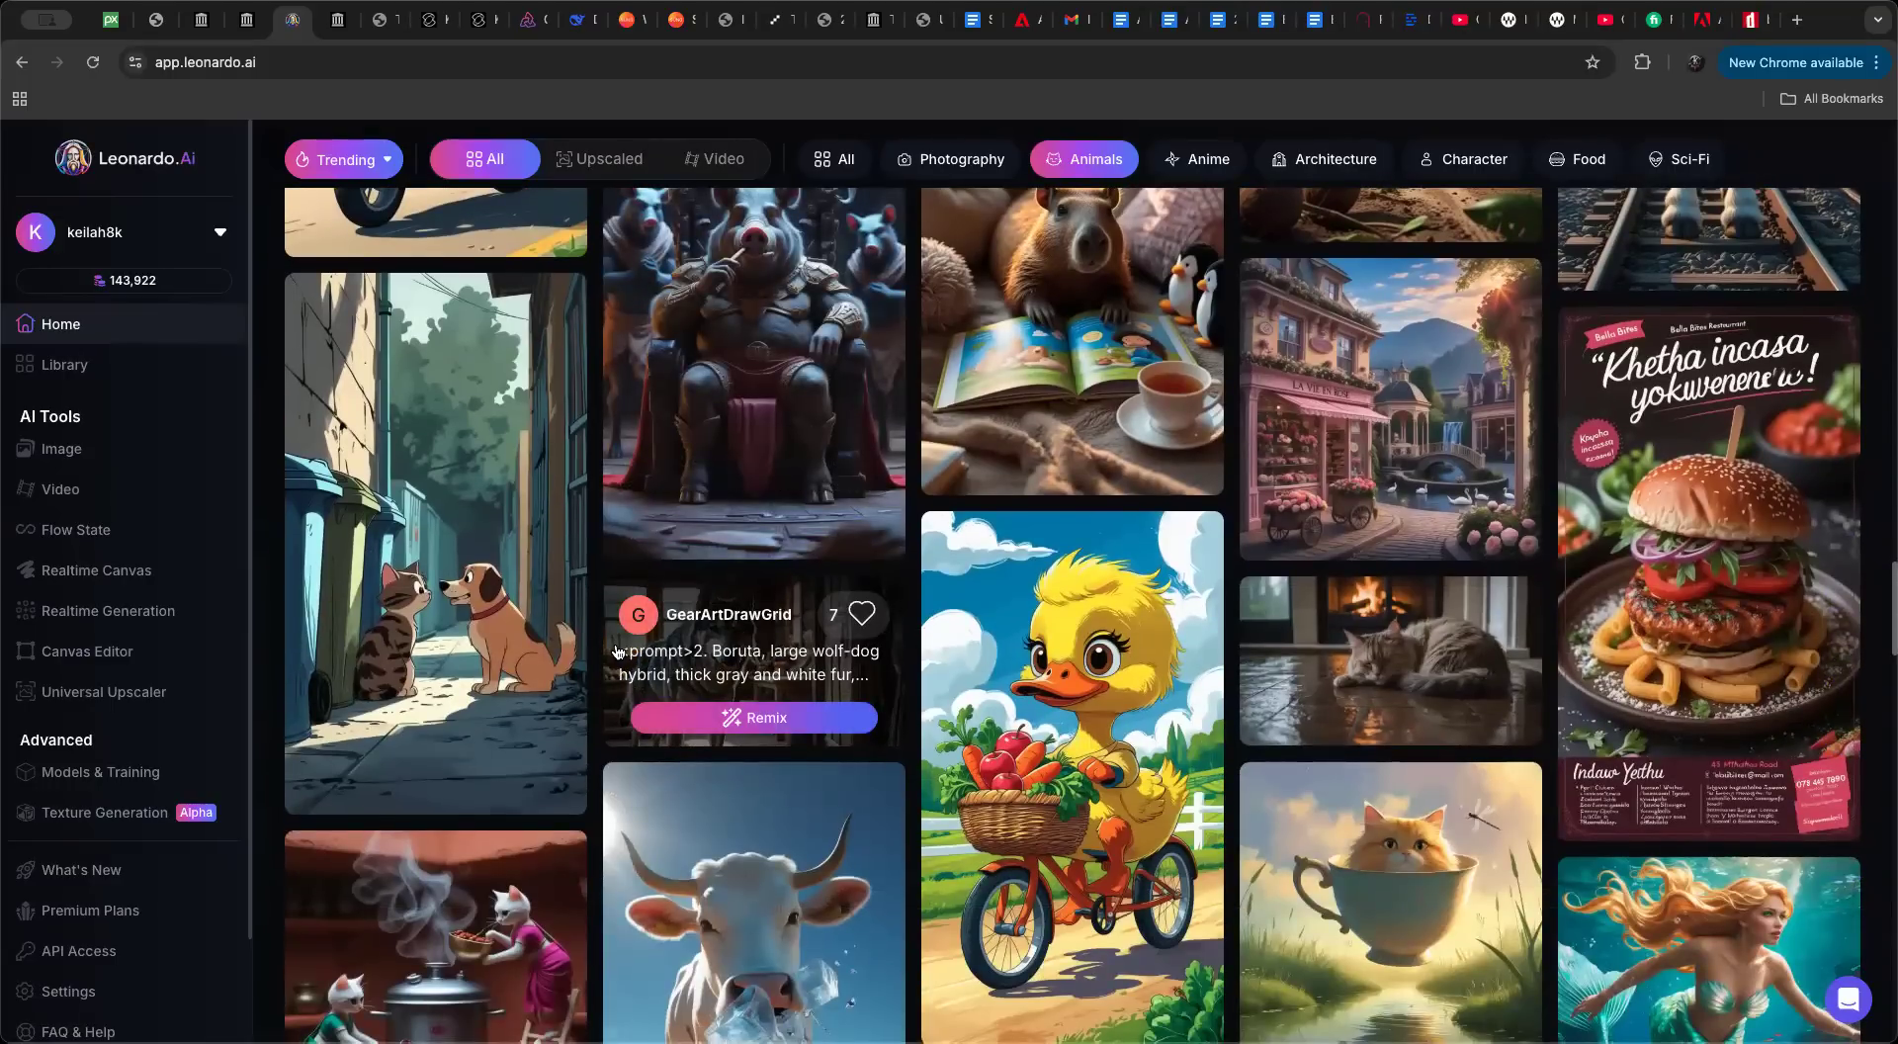
scroll(1036, 426, down, 3)
scroll(1037, 425, down, 10)
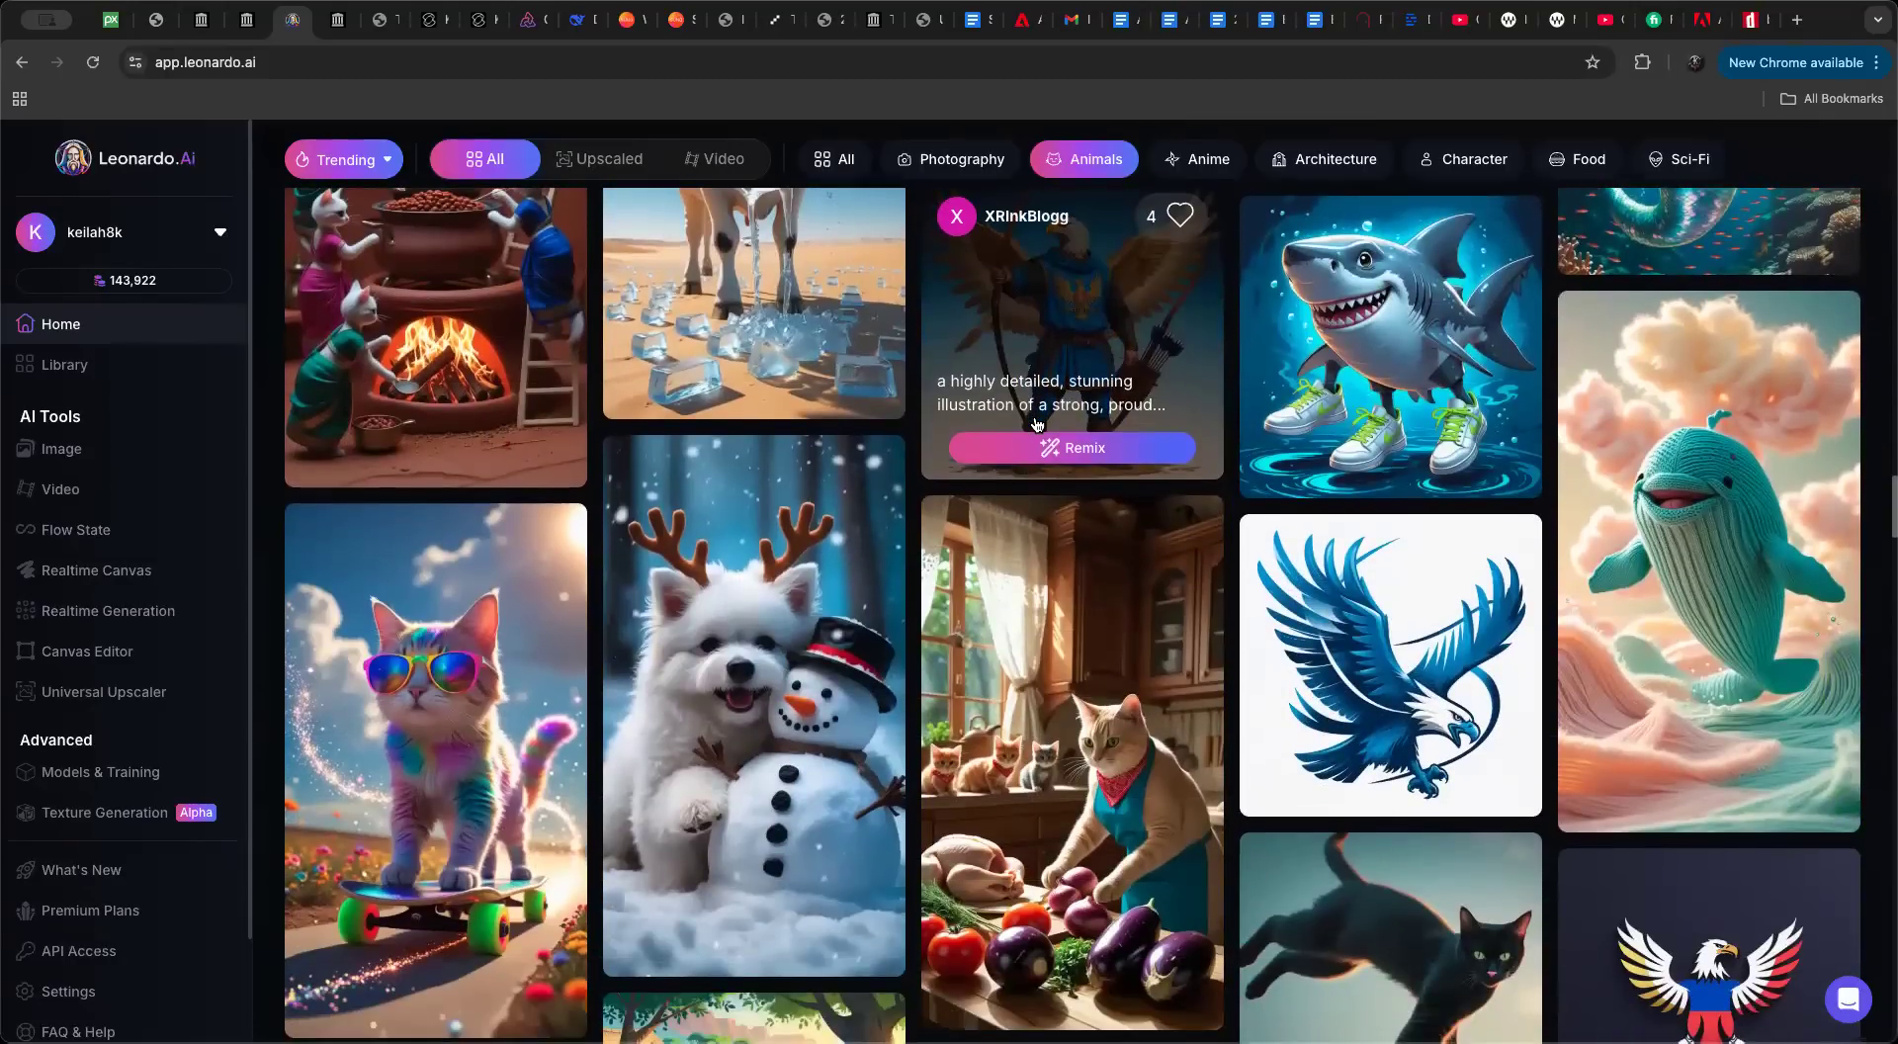
scroll(1028, 517, down, 9)
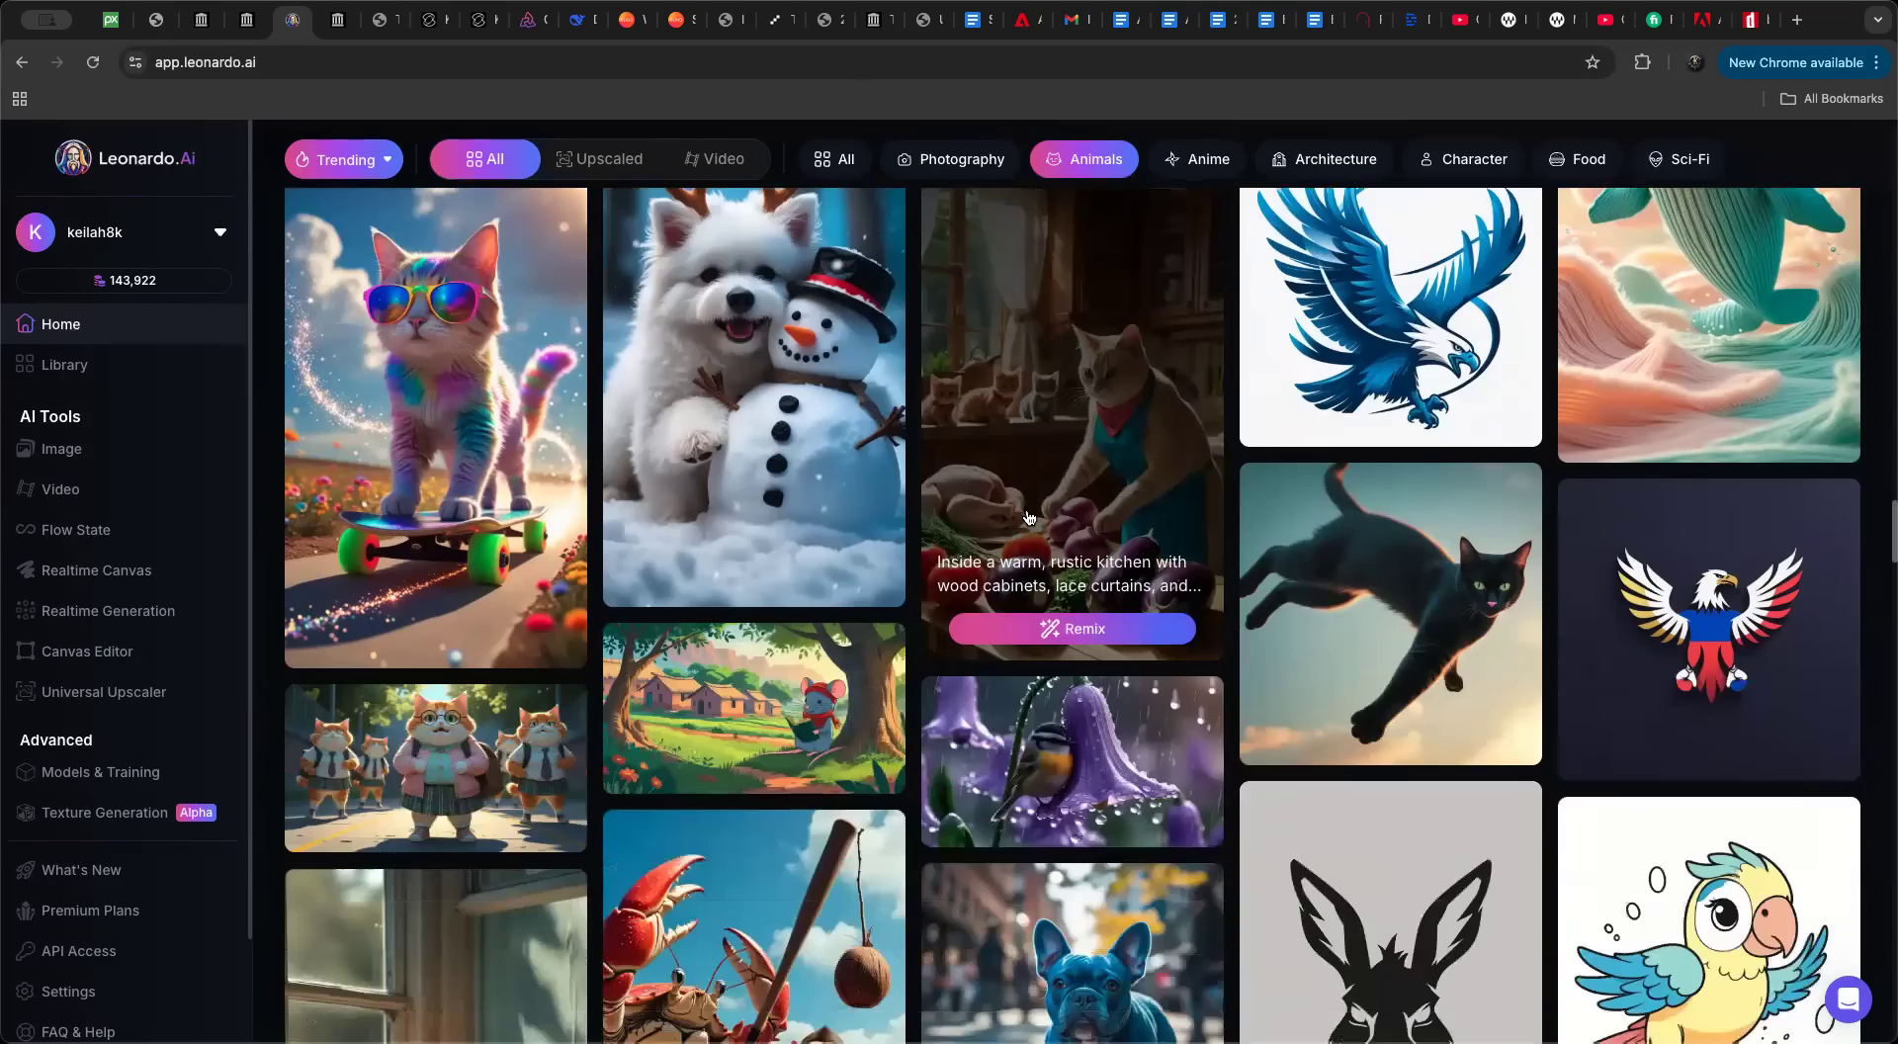
scroll(1028, 517, down, 8)
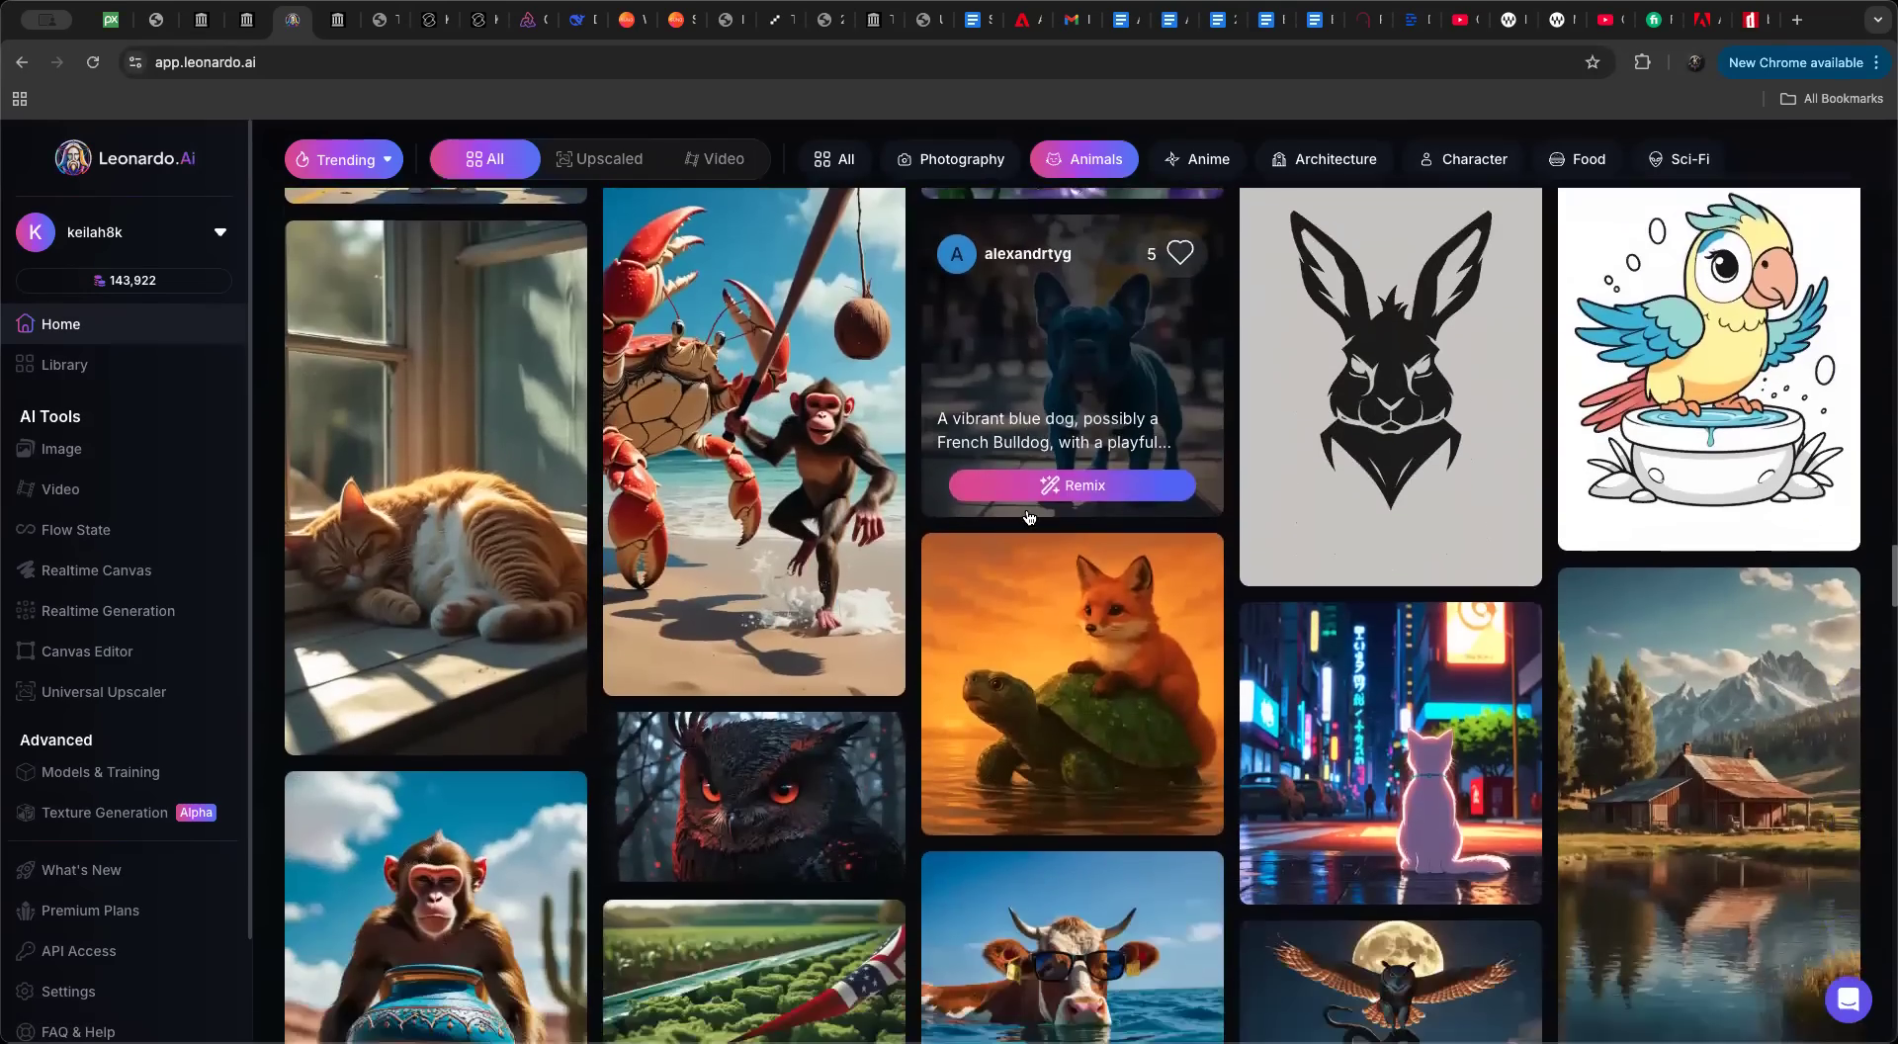
scroll(1028, 517, down, 2)
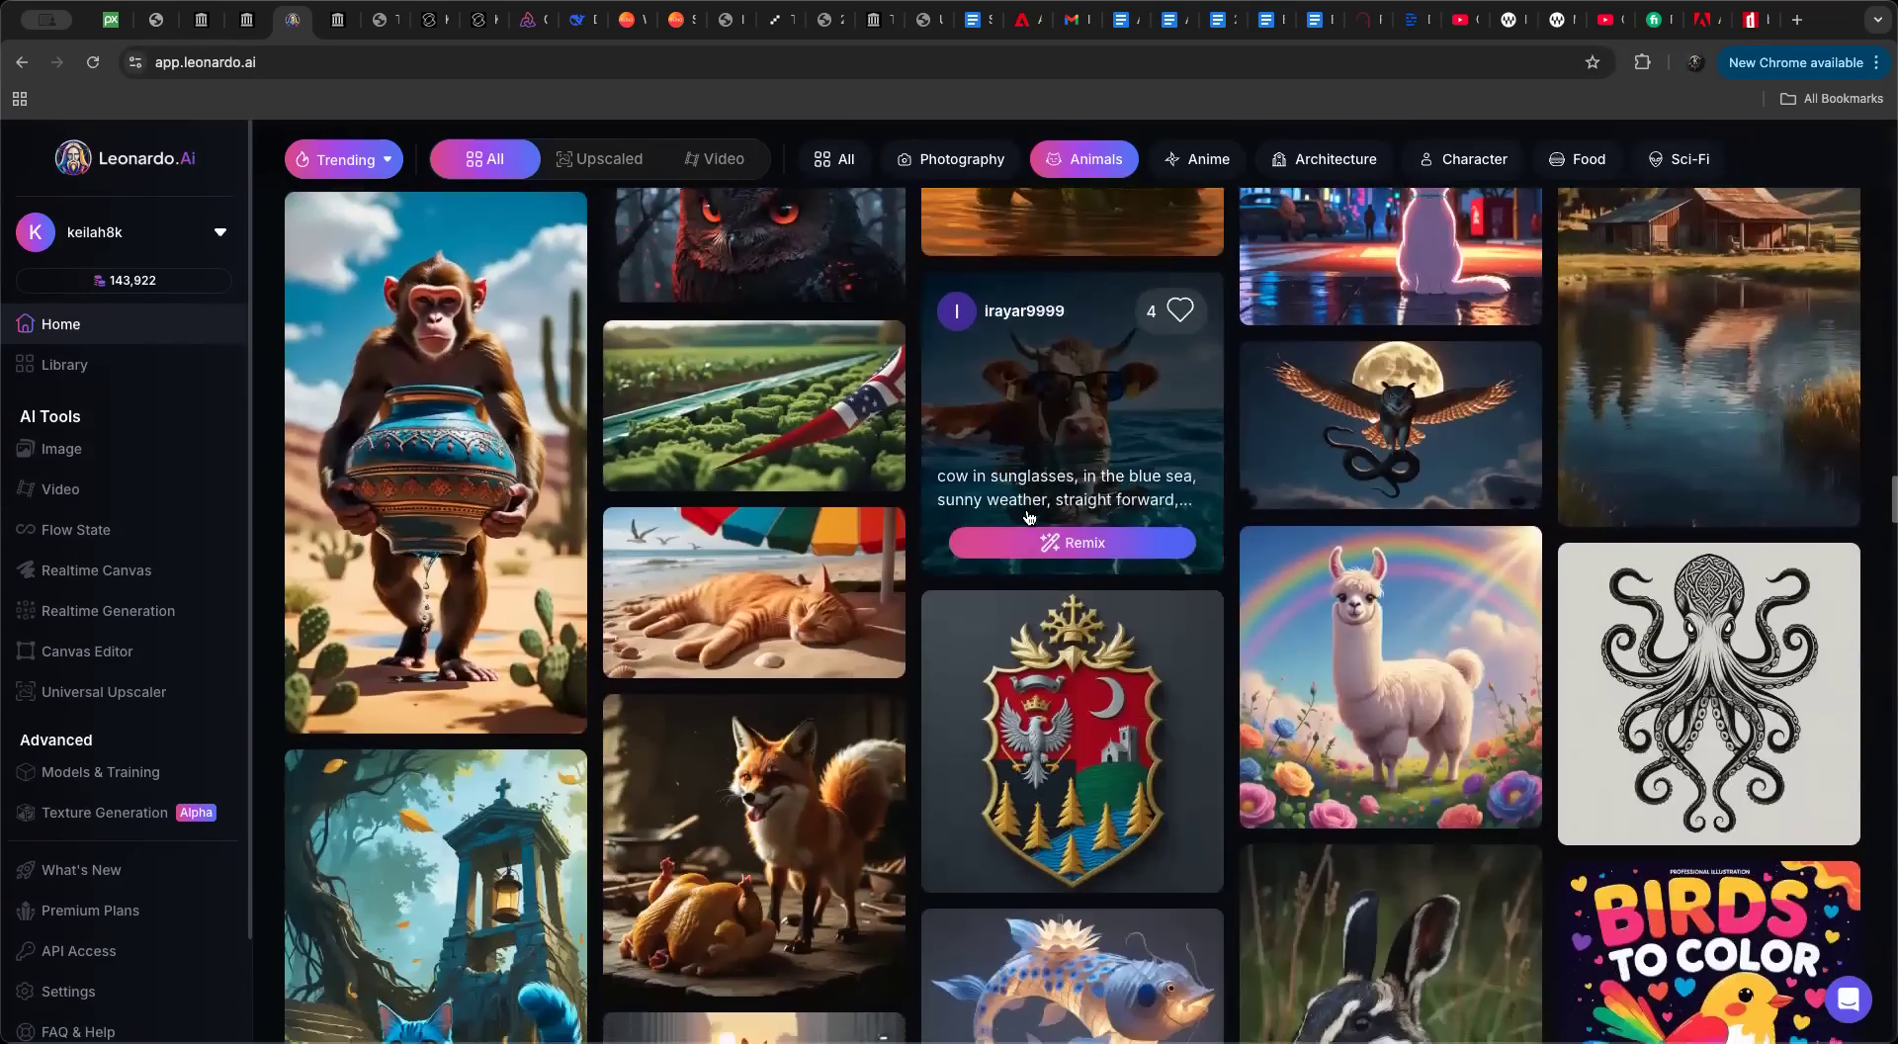
scroll(1028, 517, down, 1)
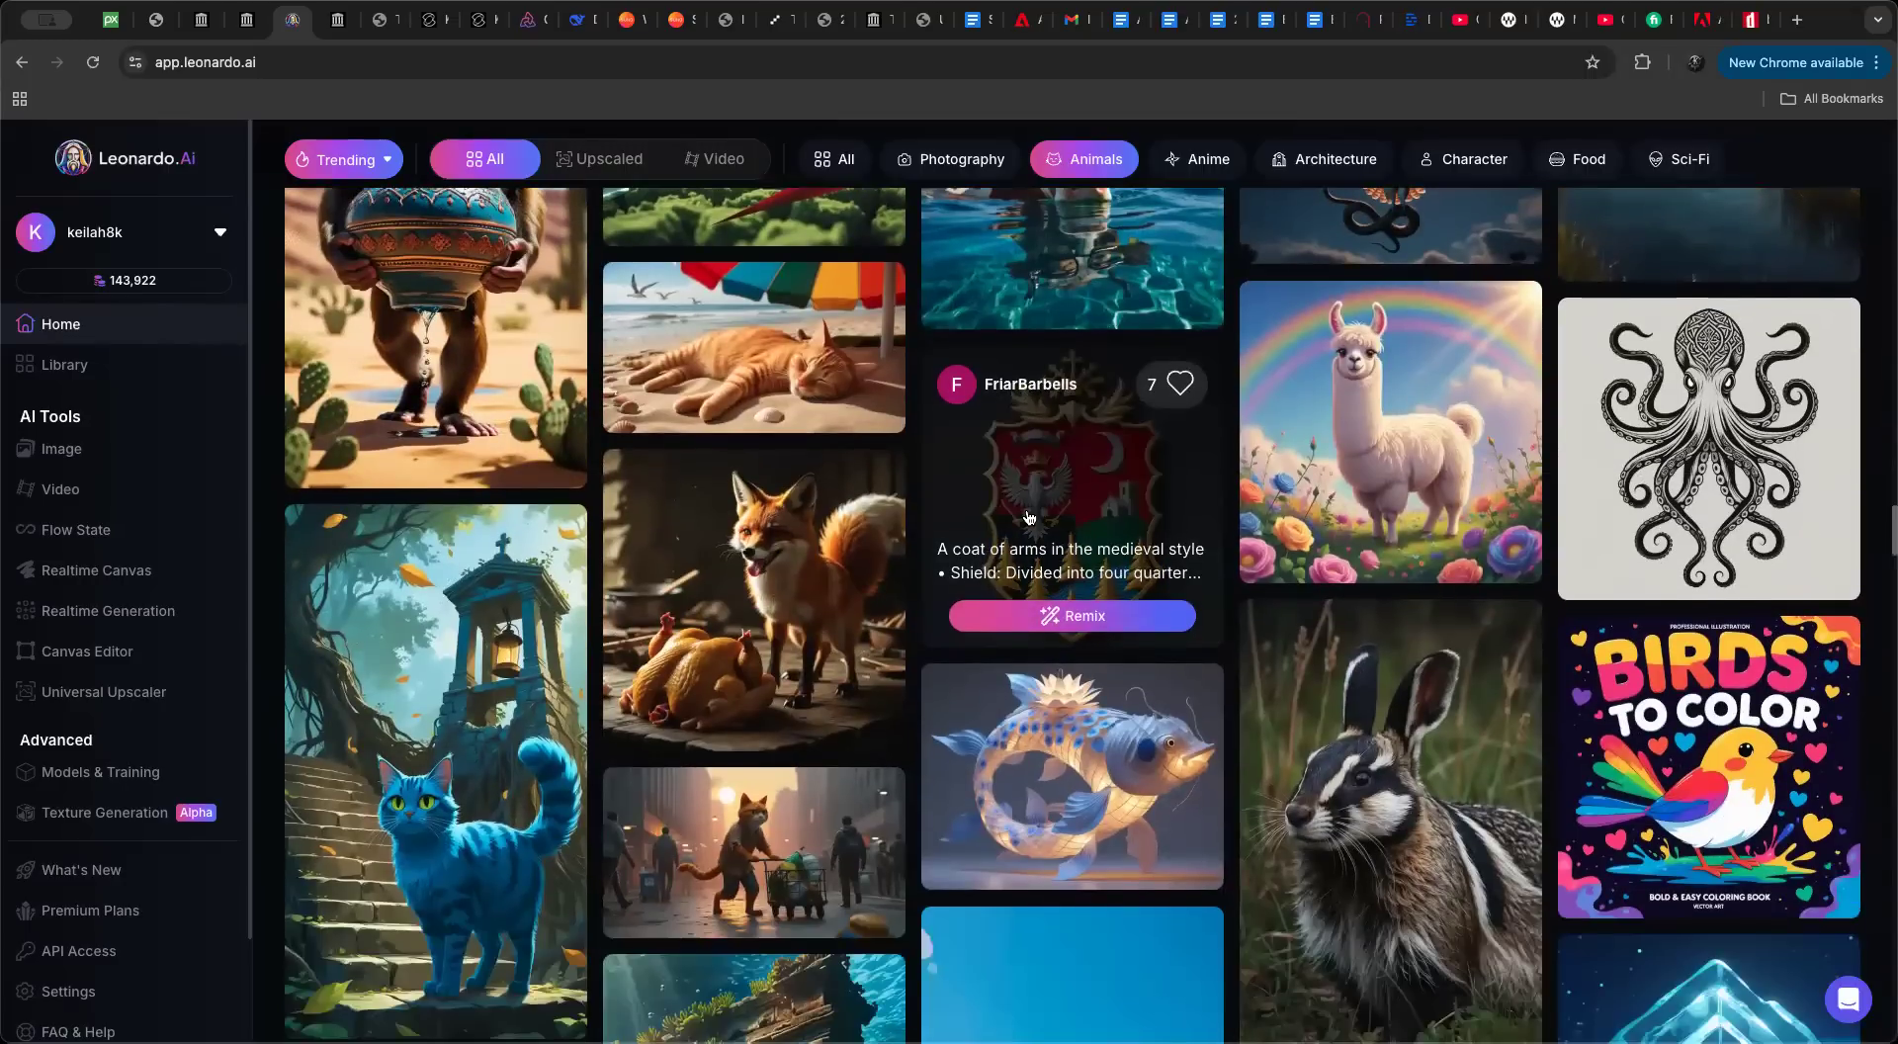
scroll(1028, 517, down, 2)
scroll(1029, 517, up, 12)
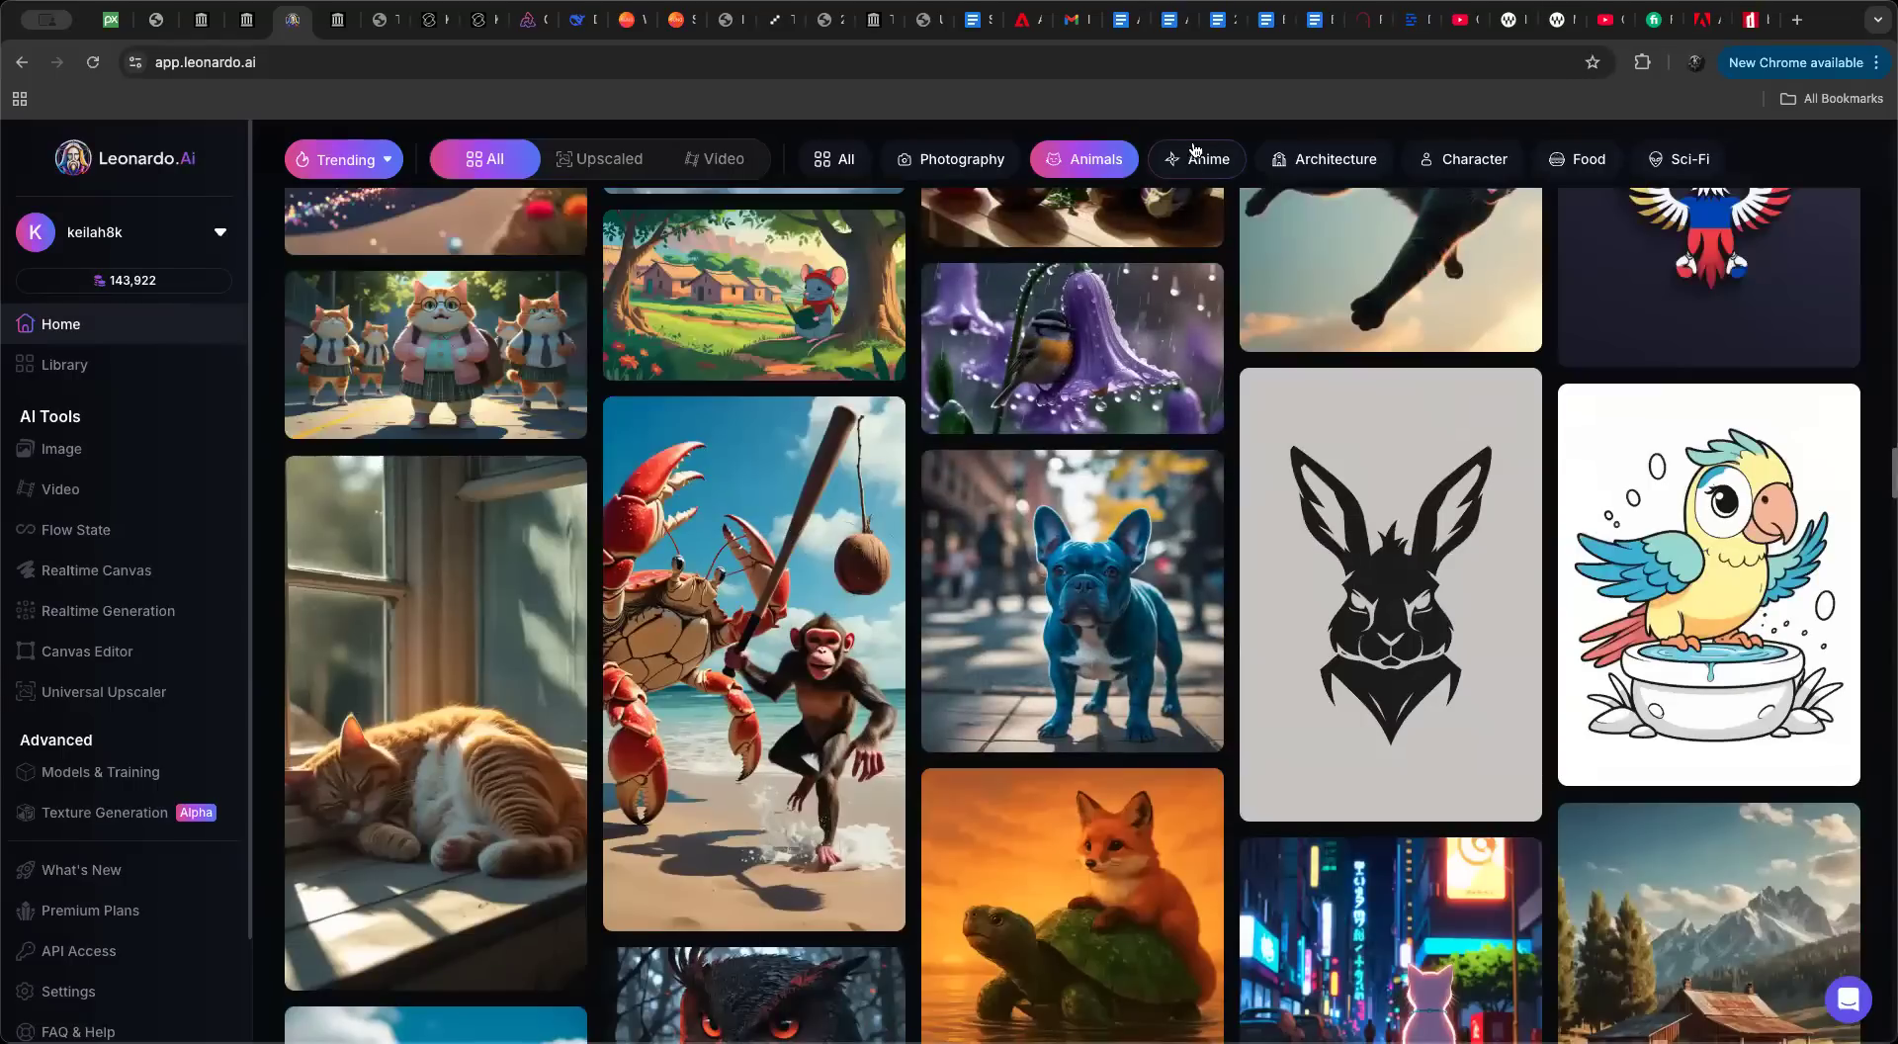
Step: Show only Anime community creations and look through them from the start of the gallery
click(1194, 158)
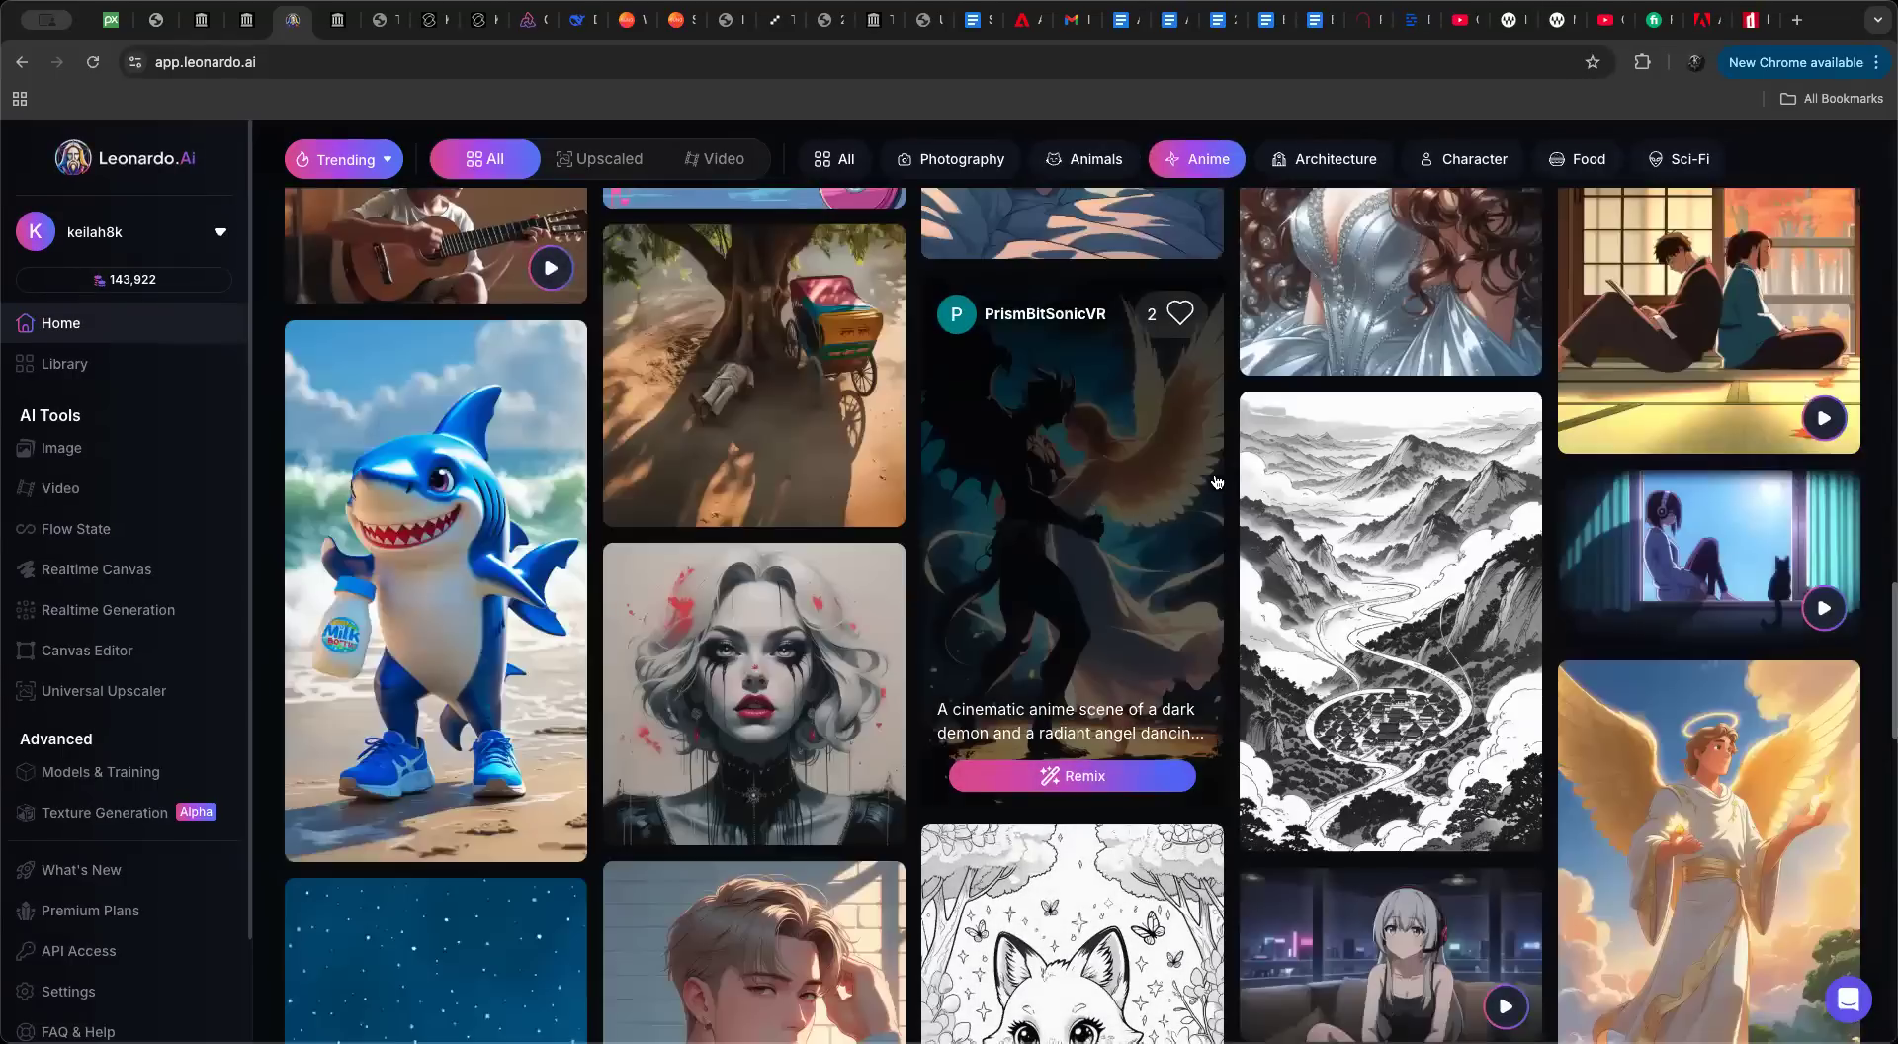
scroll(1216, 482, up, 8)
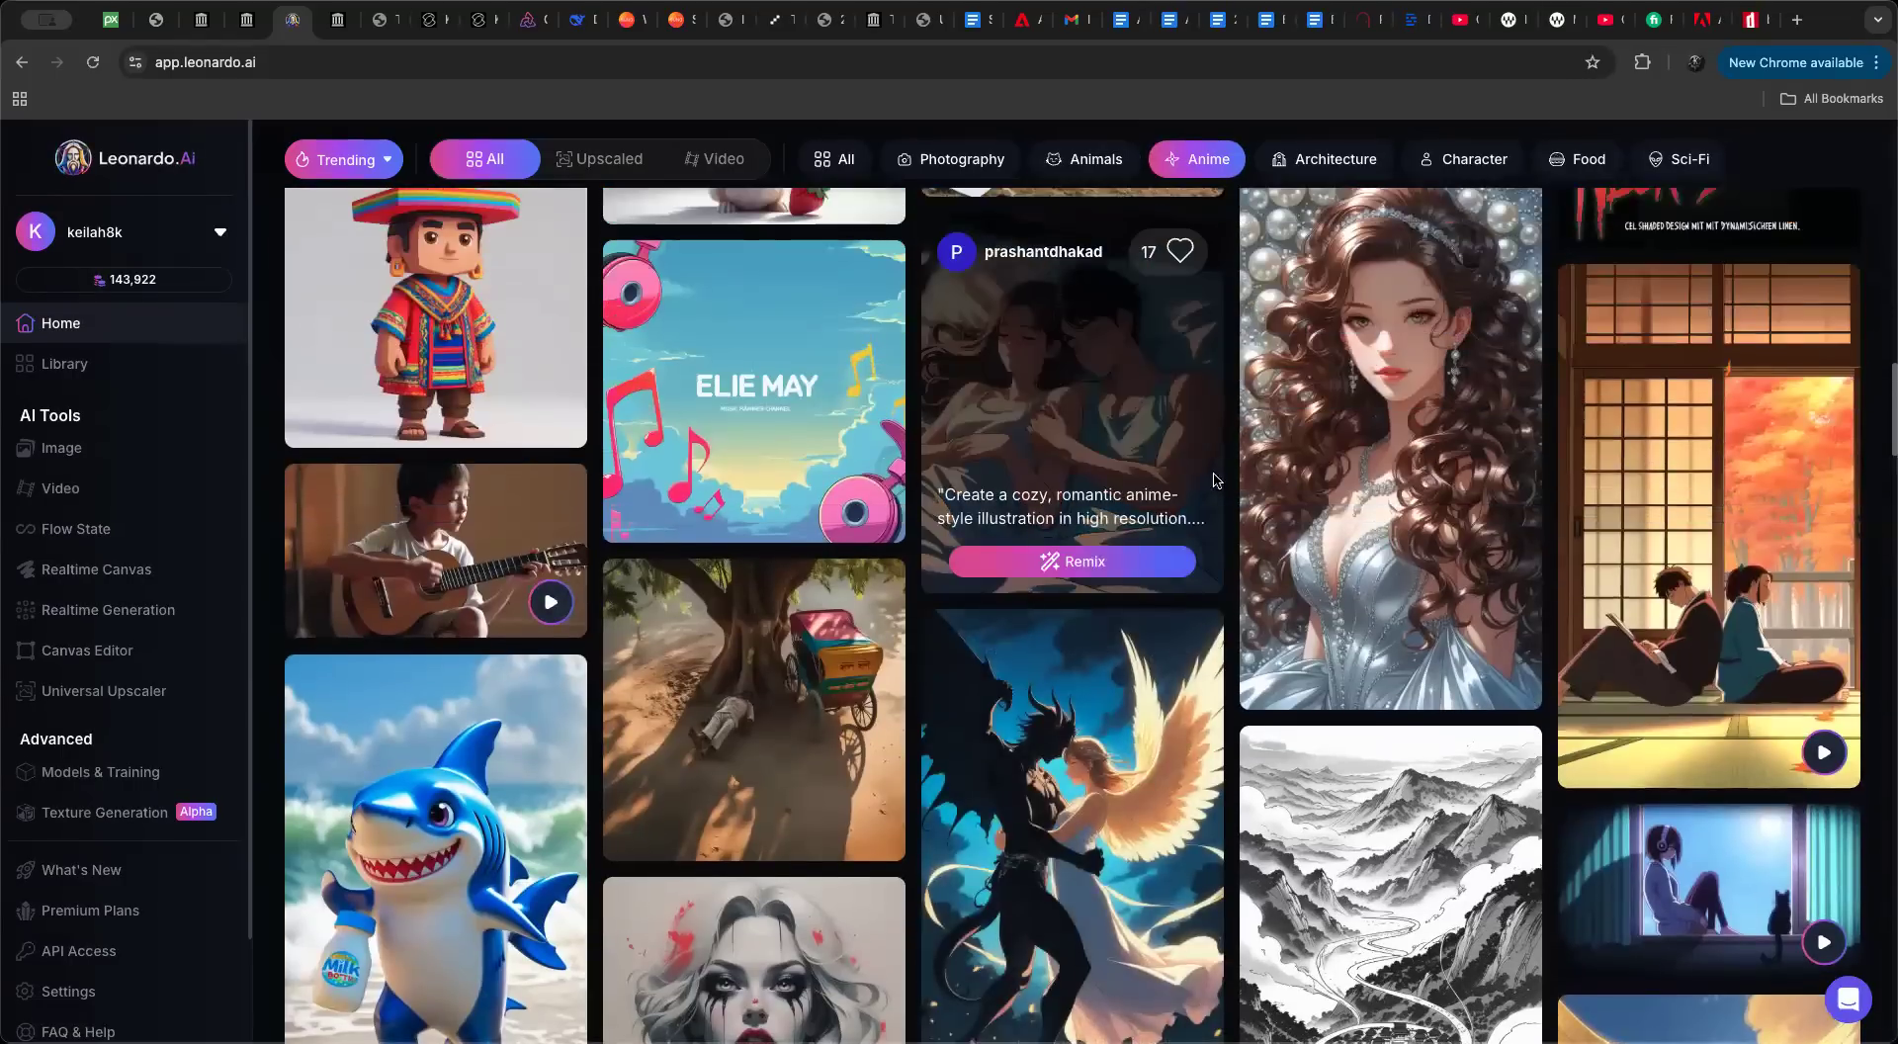
scroll(1216, 481, up, 4)
scroll(1216, 482, up, 8)
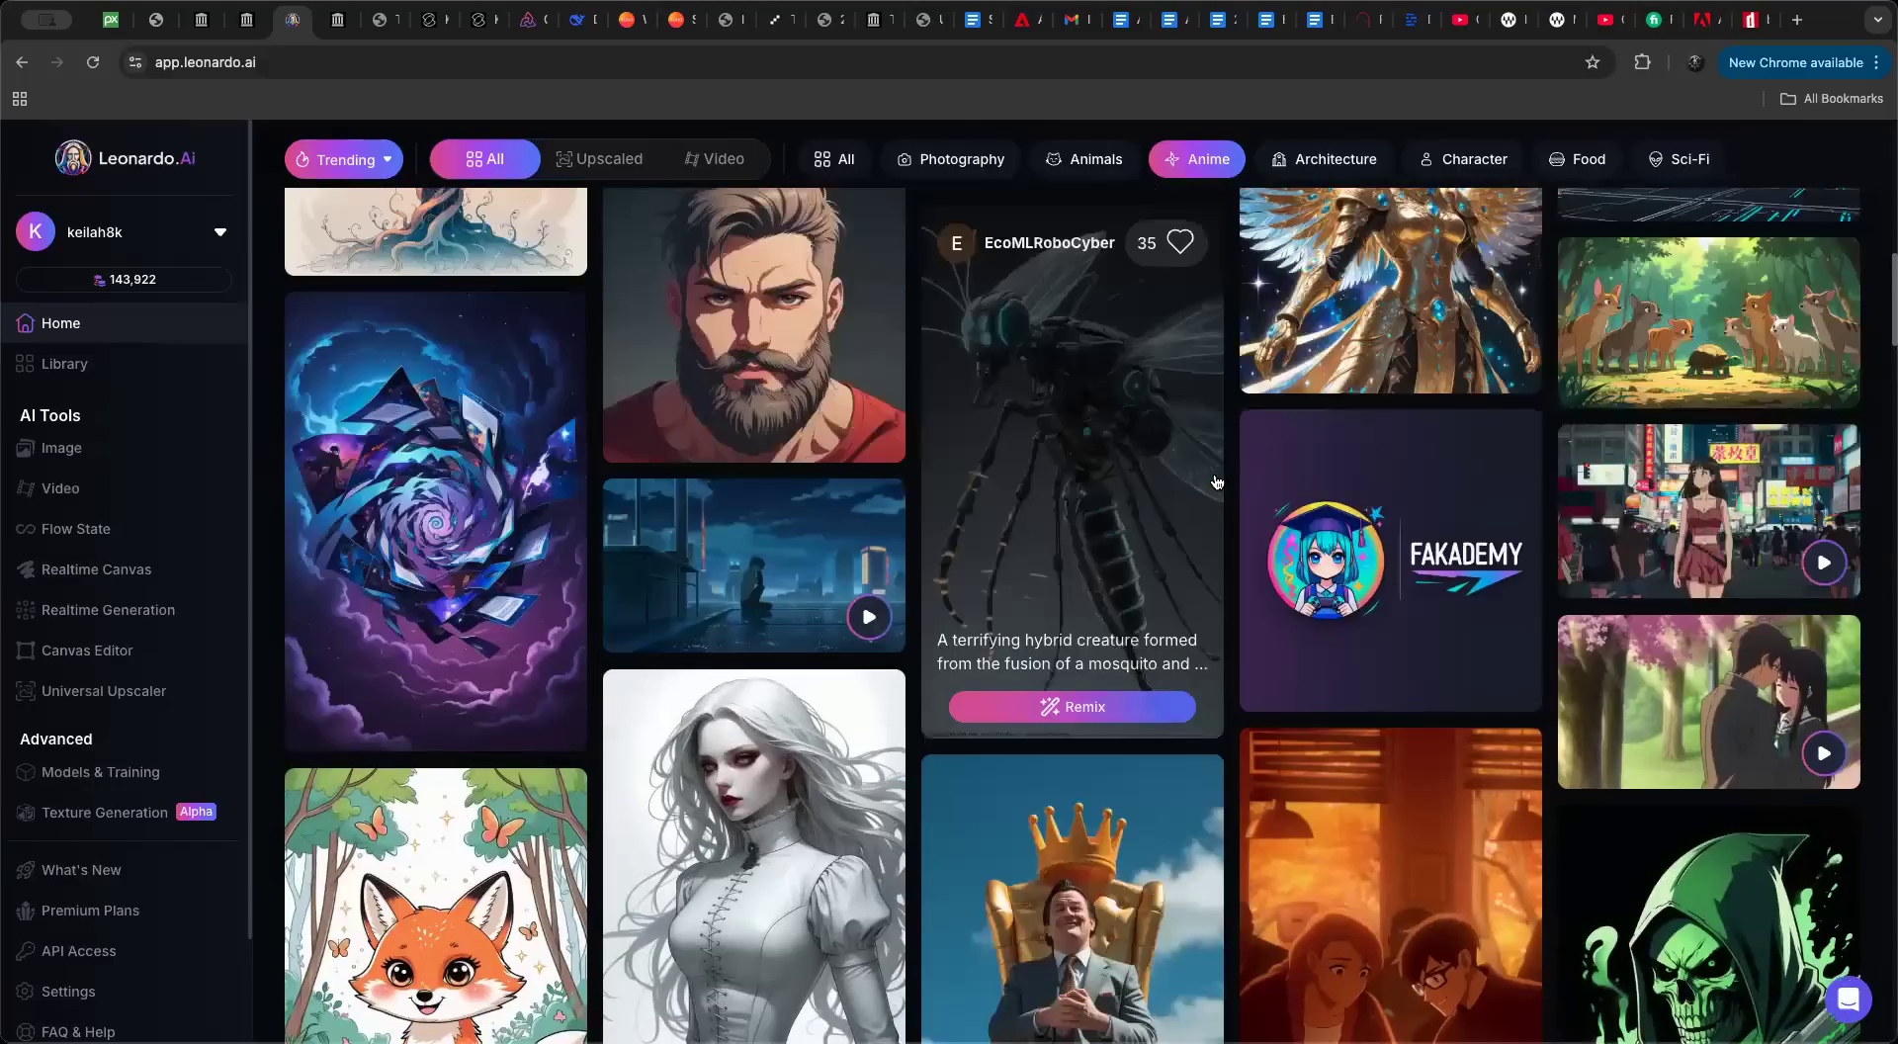
scroll(1217, 482, up, 7)
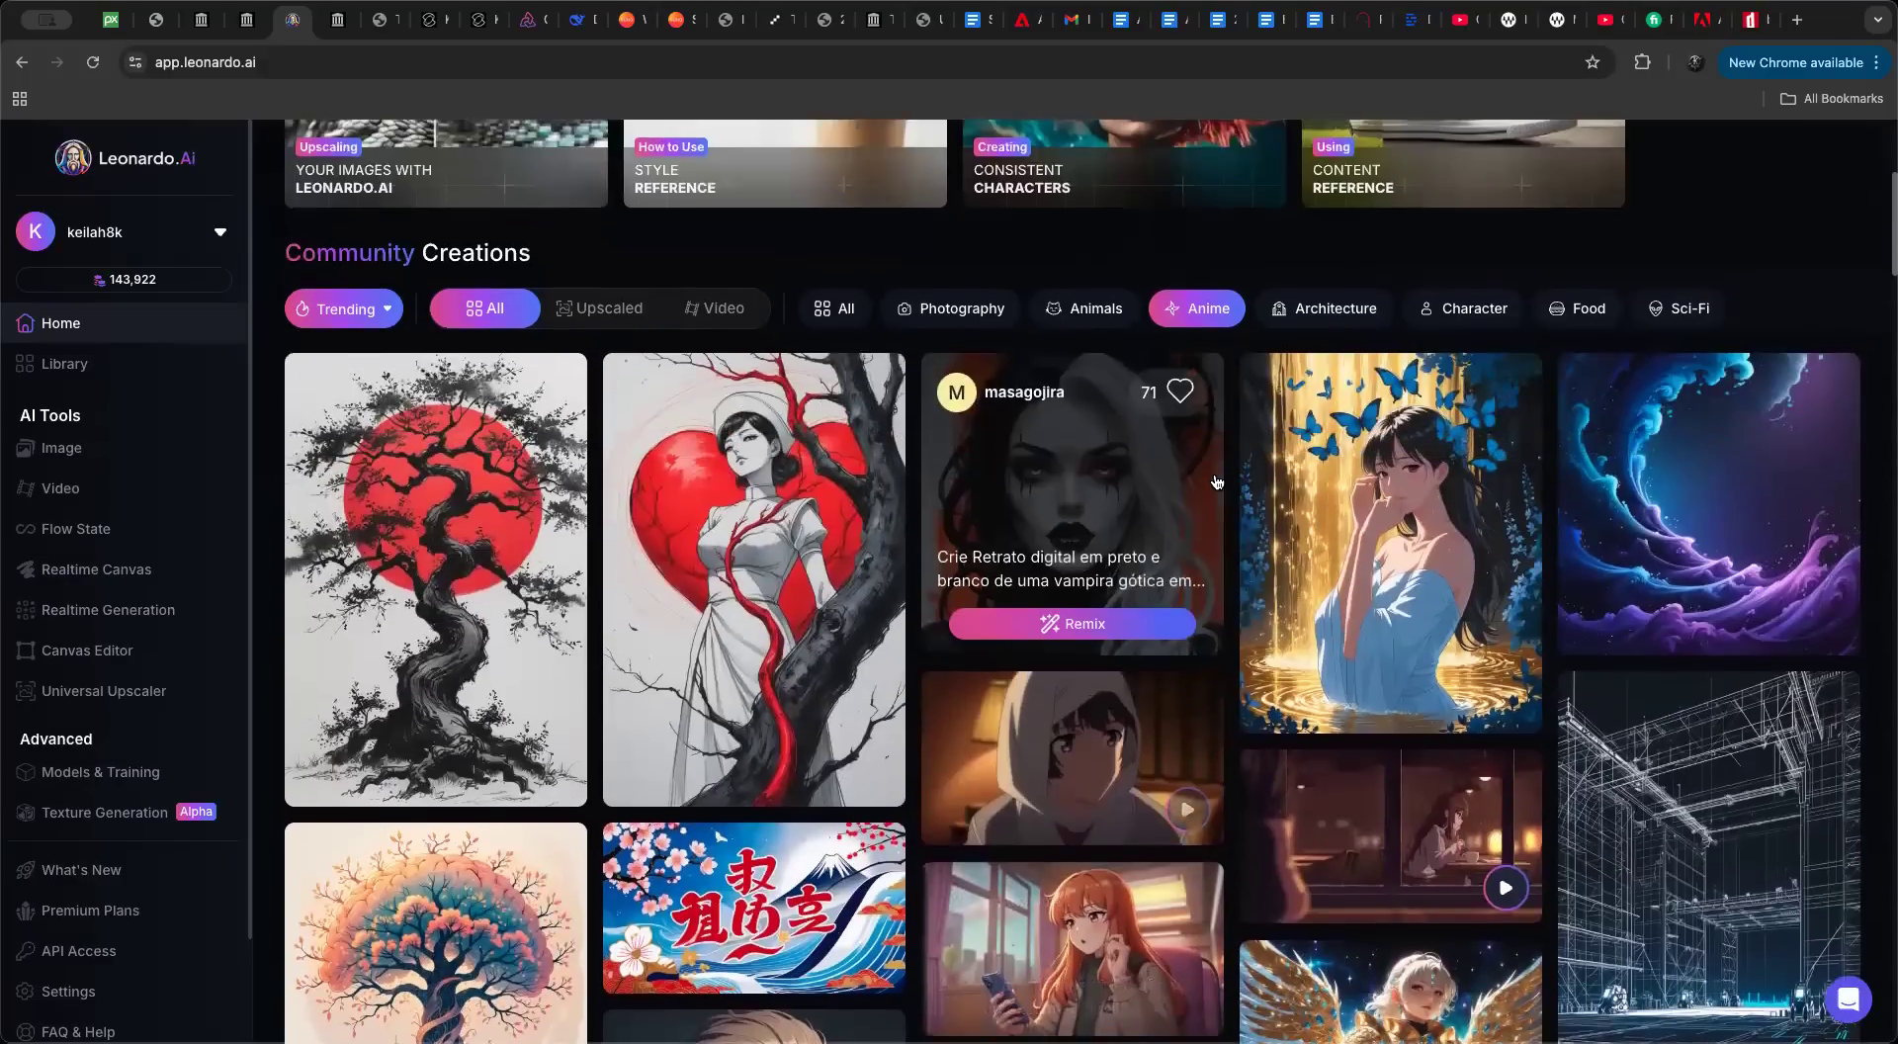
scroll(1216, 481, down, 5)
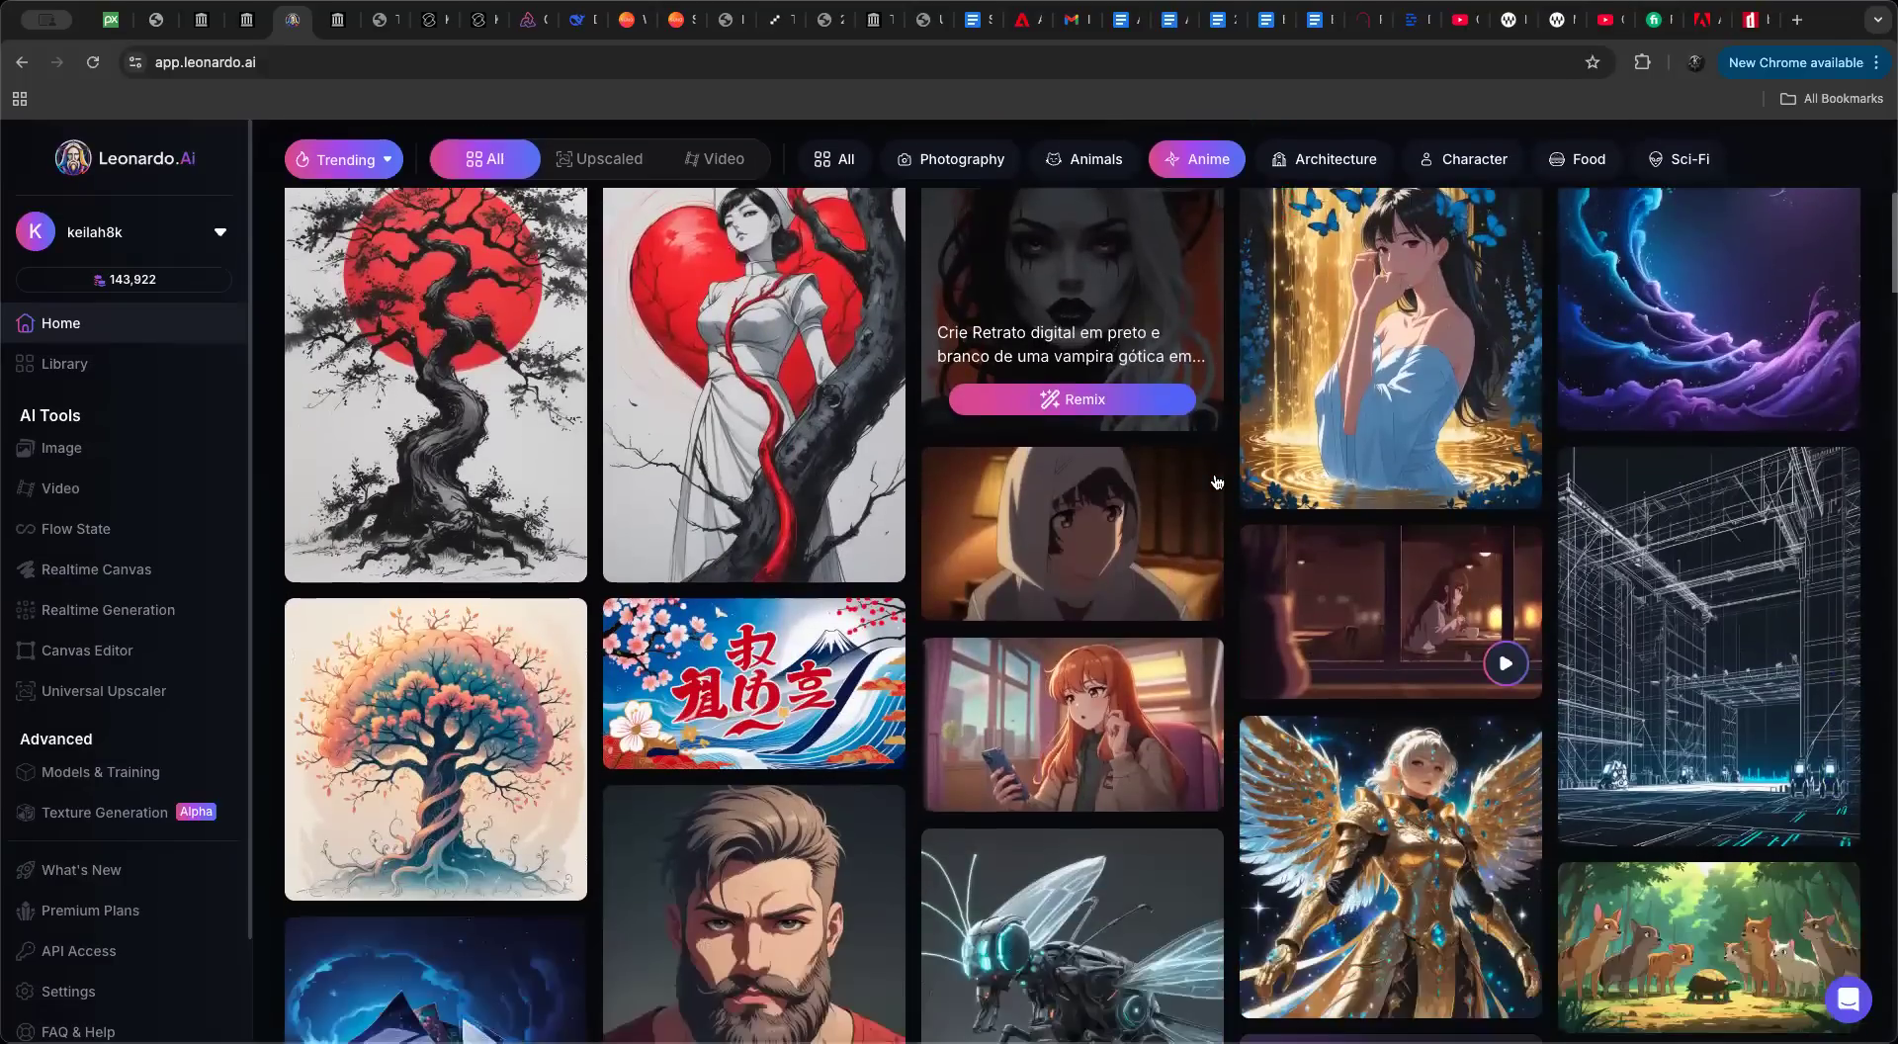
Step: Filter the community creations by Architecture and browse the building and scenery images
click(1351, 168)
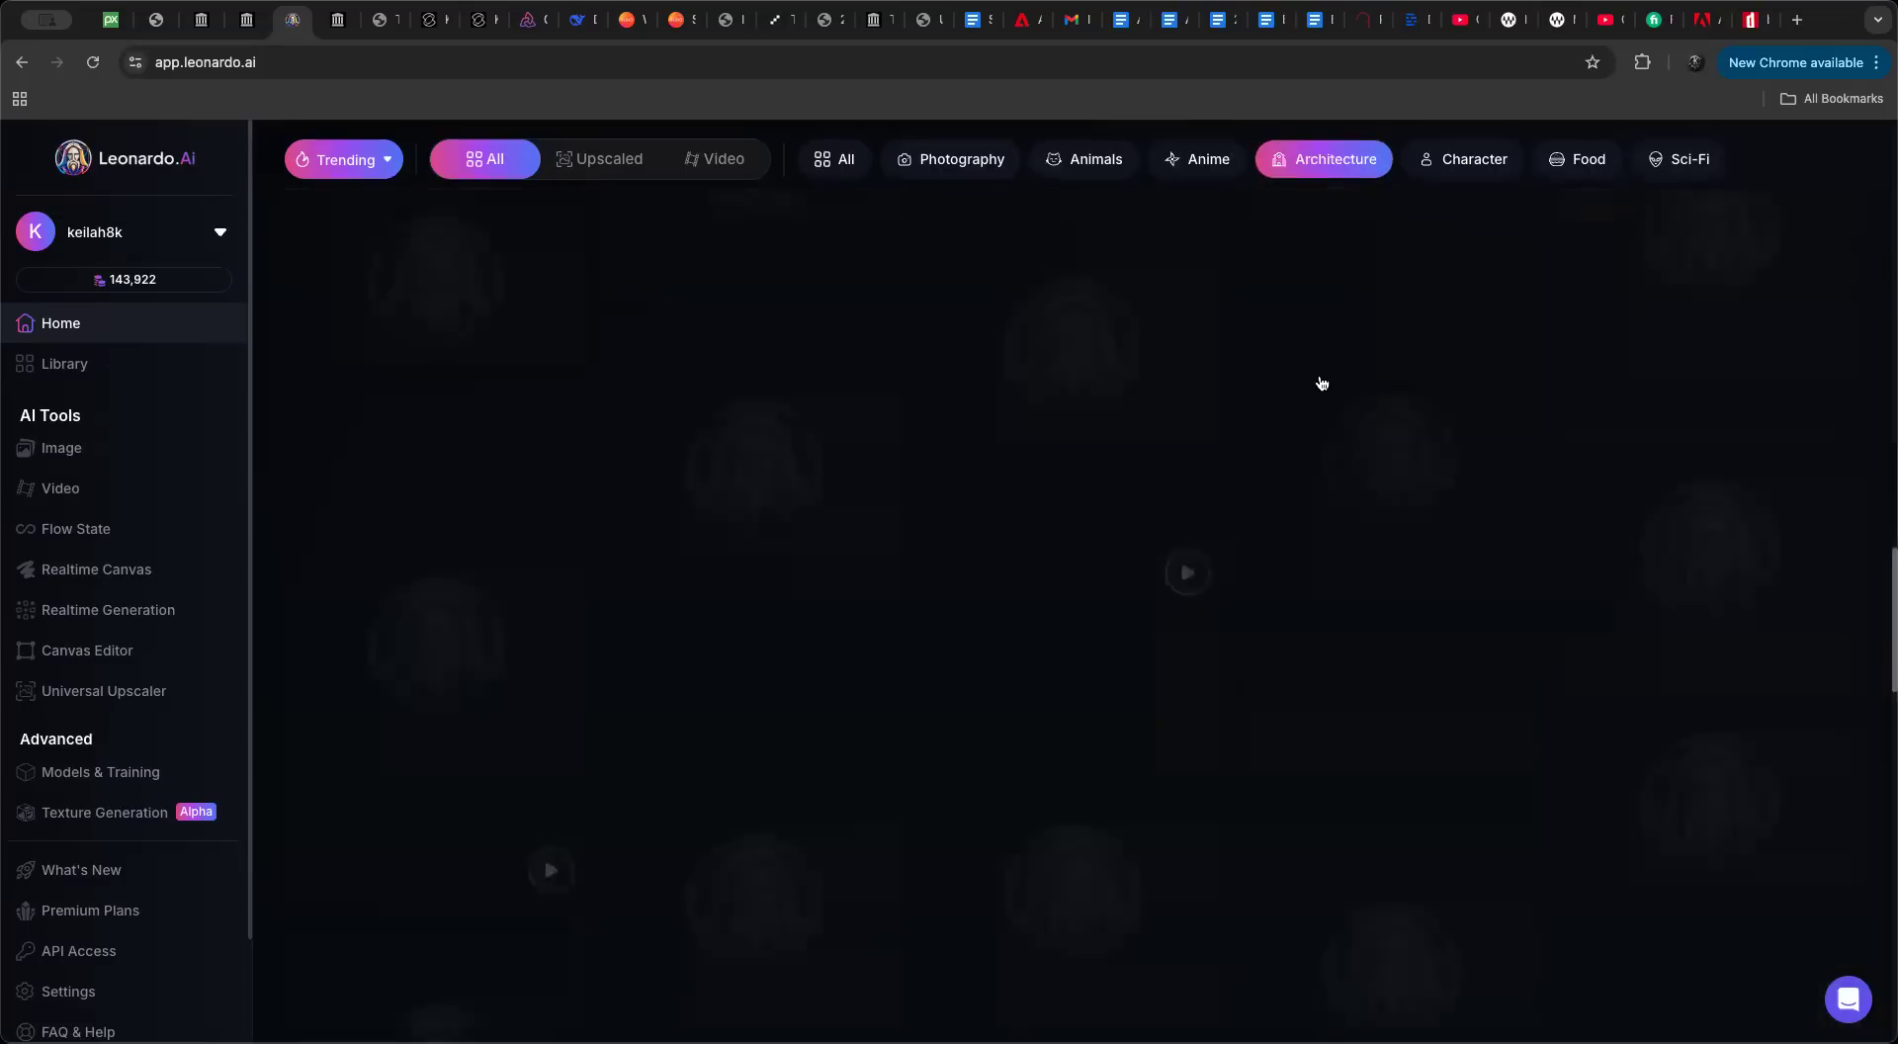
scroll(1322, 420, down, 5)
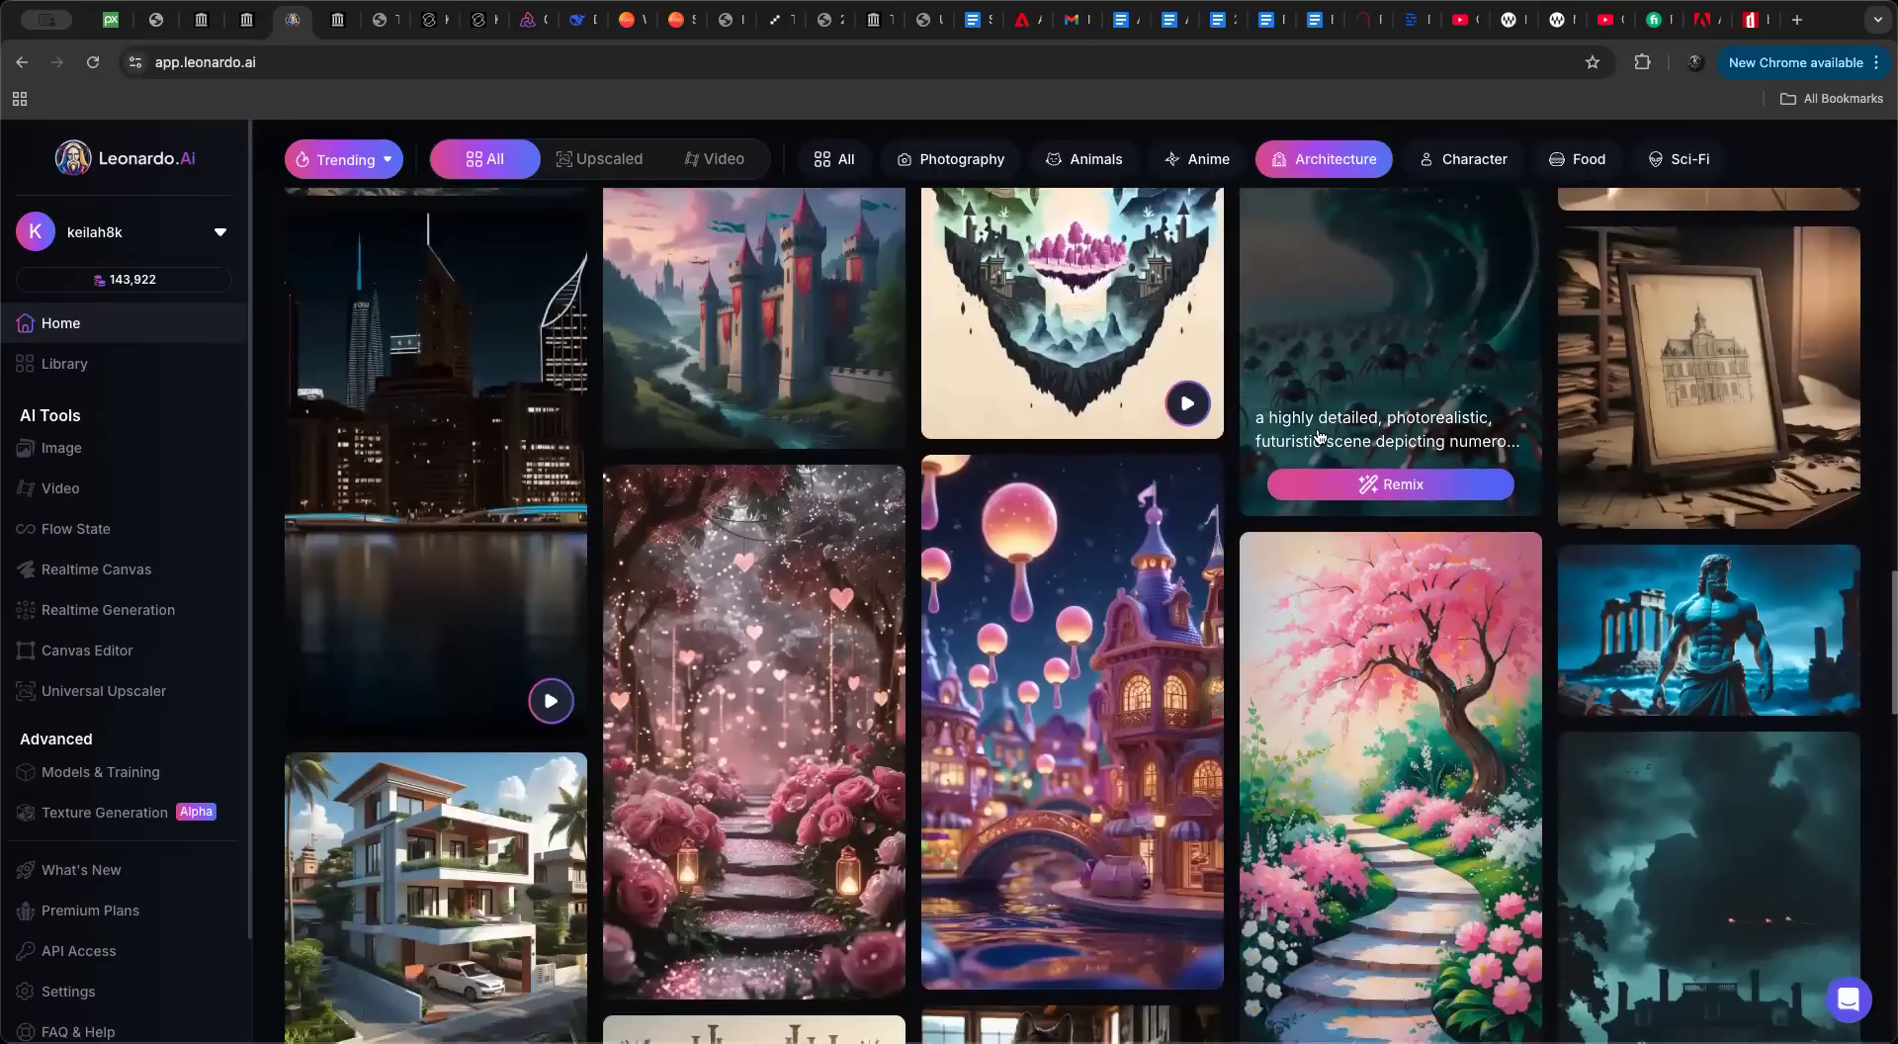
scroll(1320, 436, down, 2)
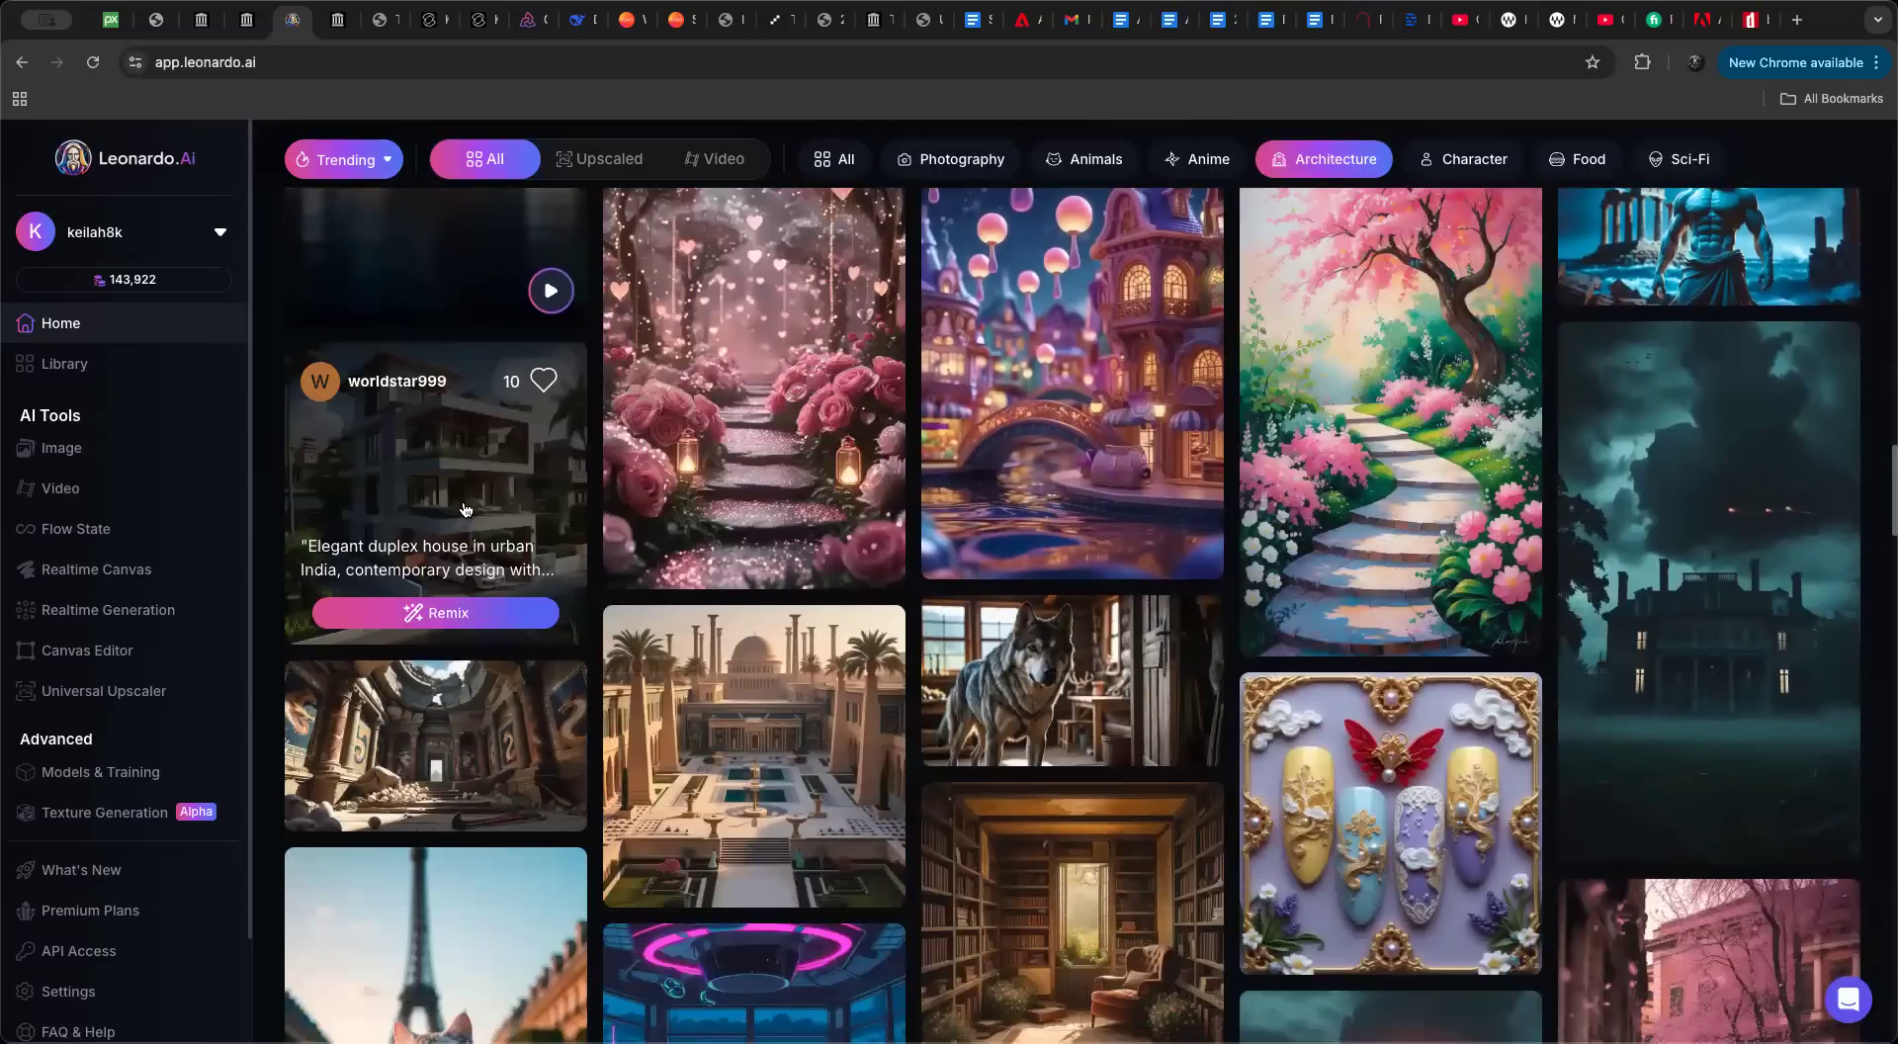
Step: View the elegant duplex house image enlarged, and return to the Architecture gallery
click(467, 510)
click(816, 421)
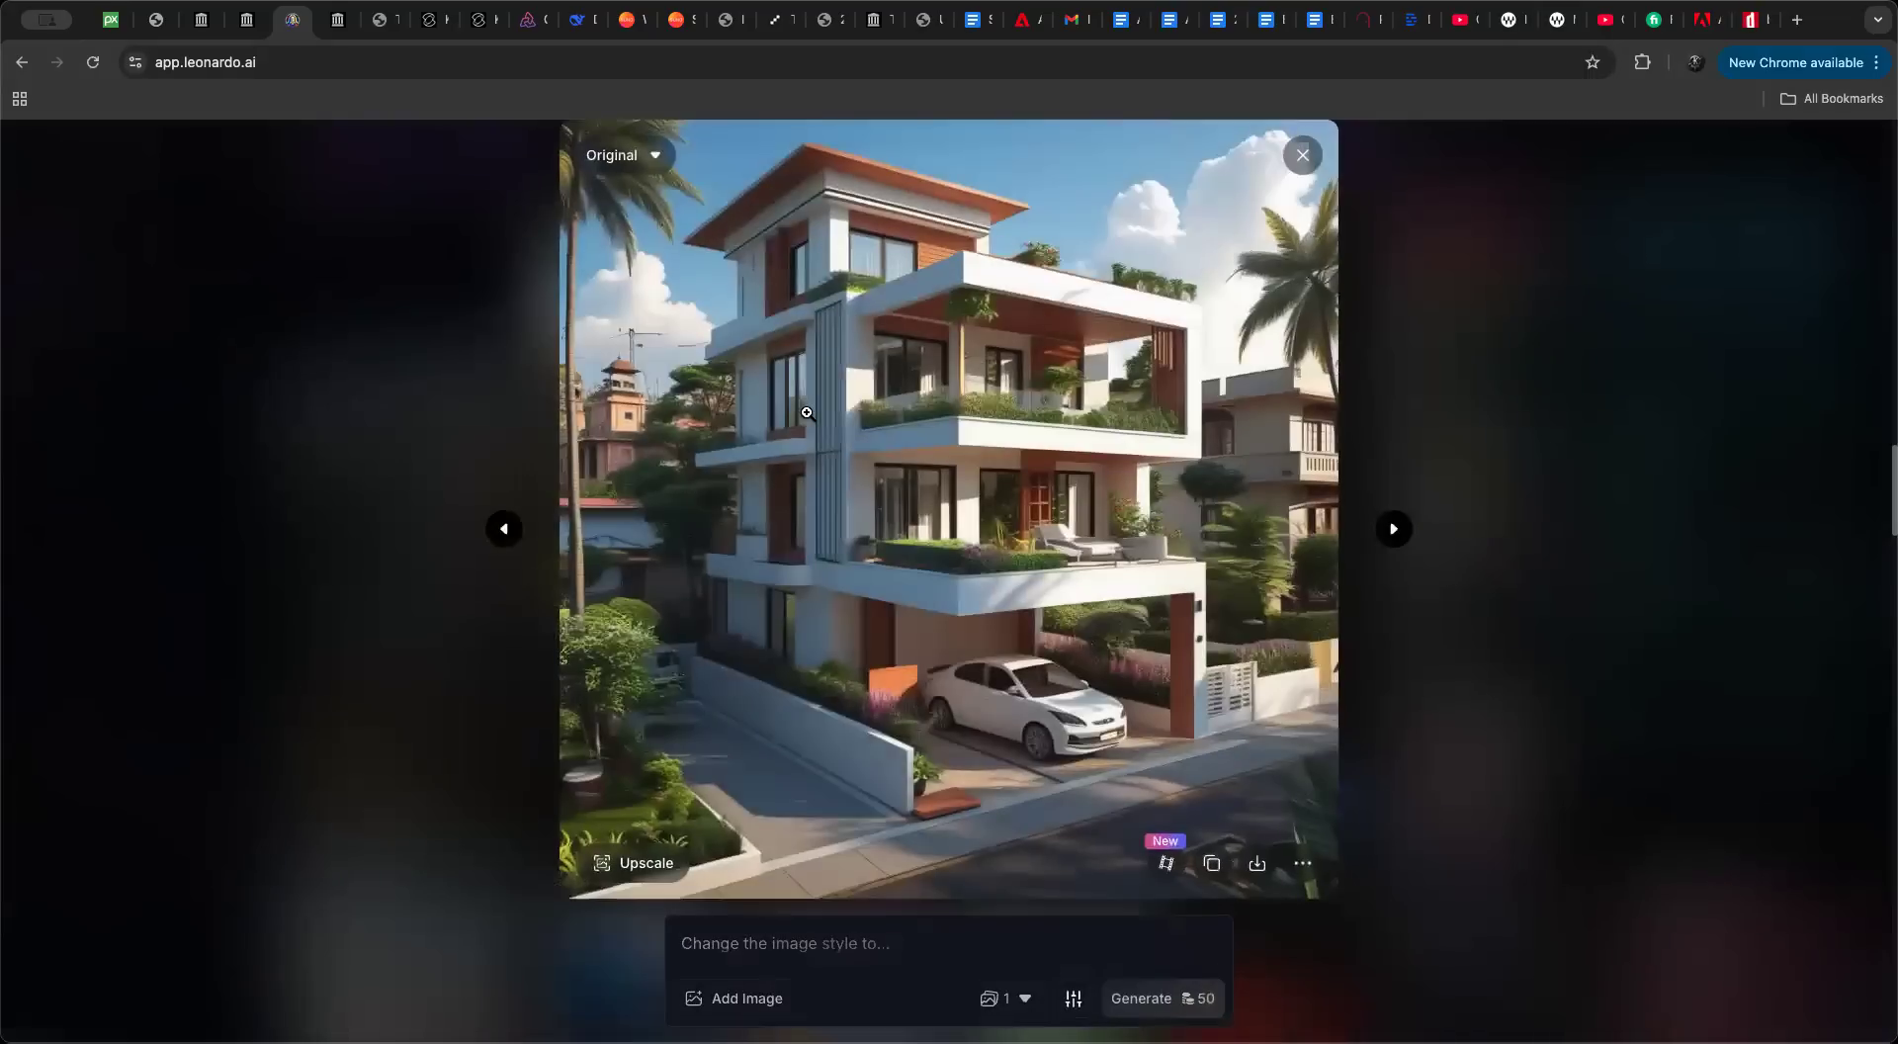
click(1312, 162)
click(1345, 210)
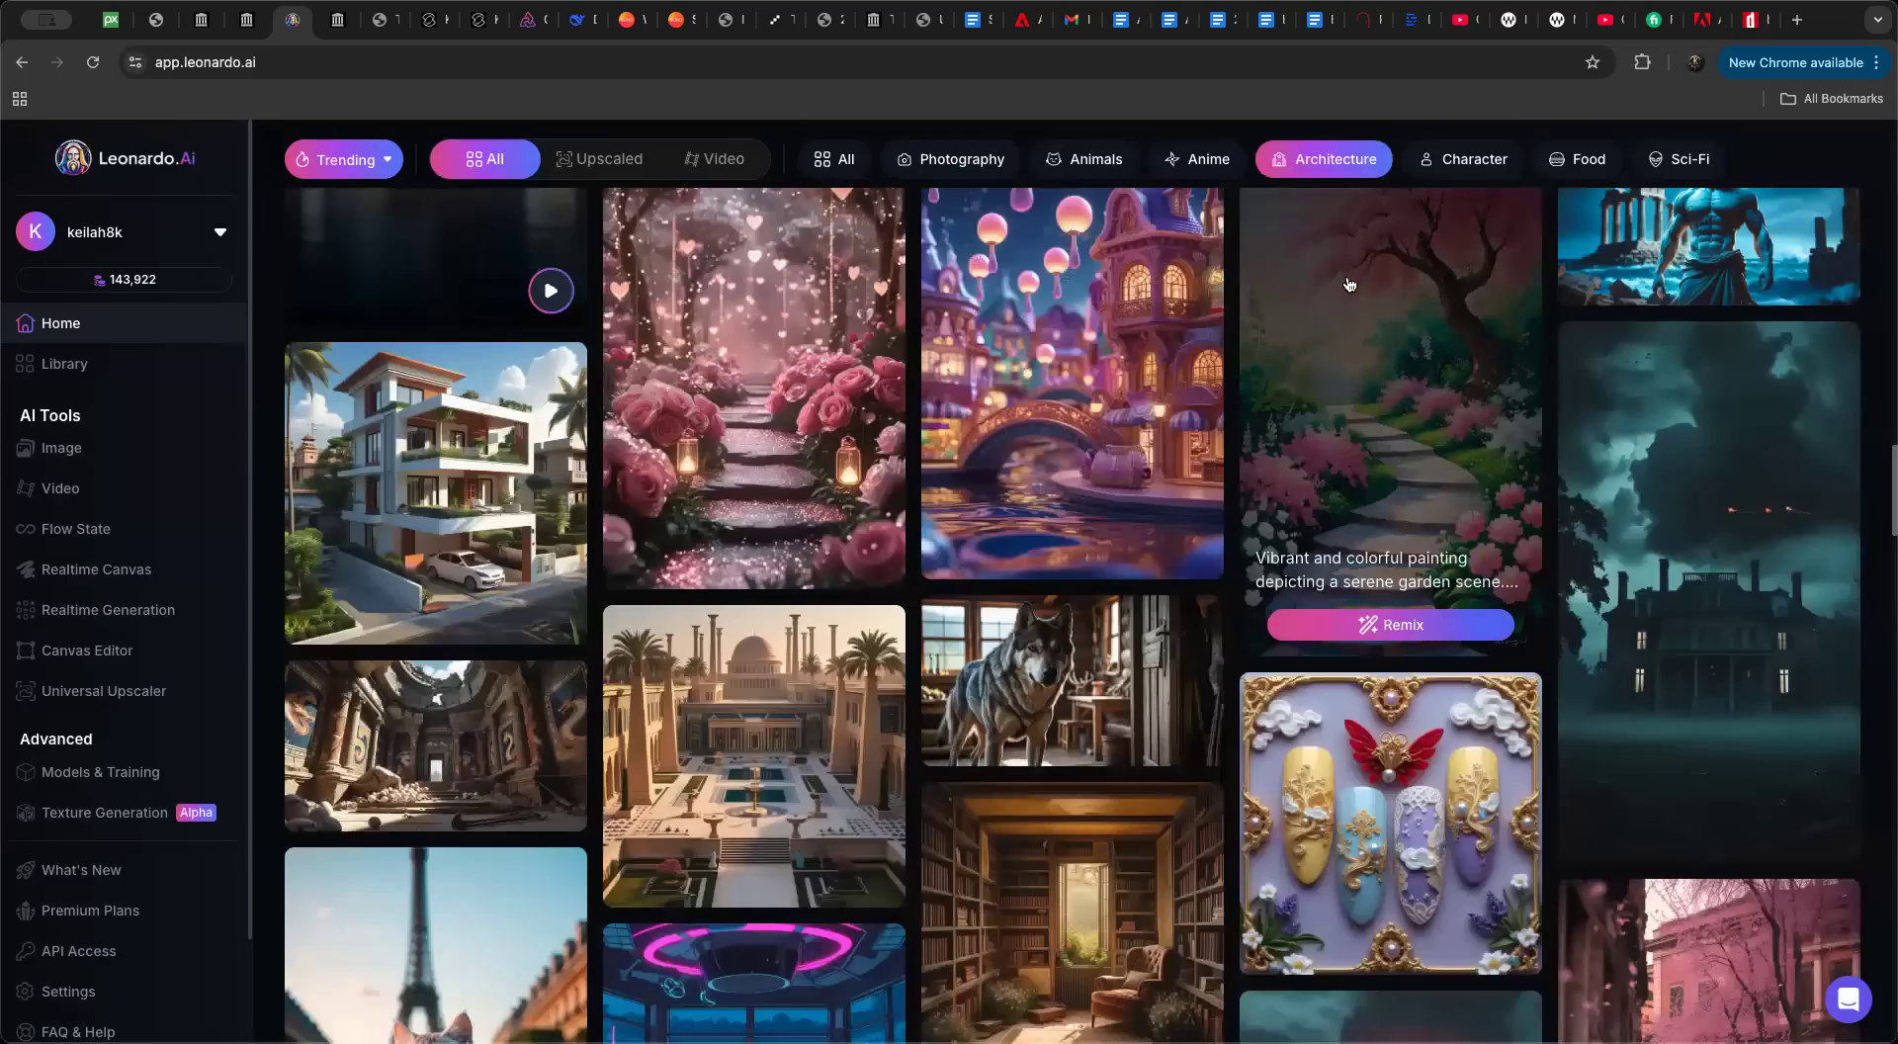
Step: Examine the prompt details and enlarged view of the whimsical 3D cityscape with pink lanterns, and return to the gallery
scroll(1349, 546, down, 1)
click(1147, 423)
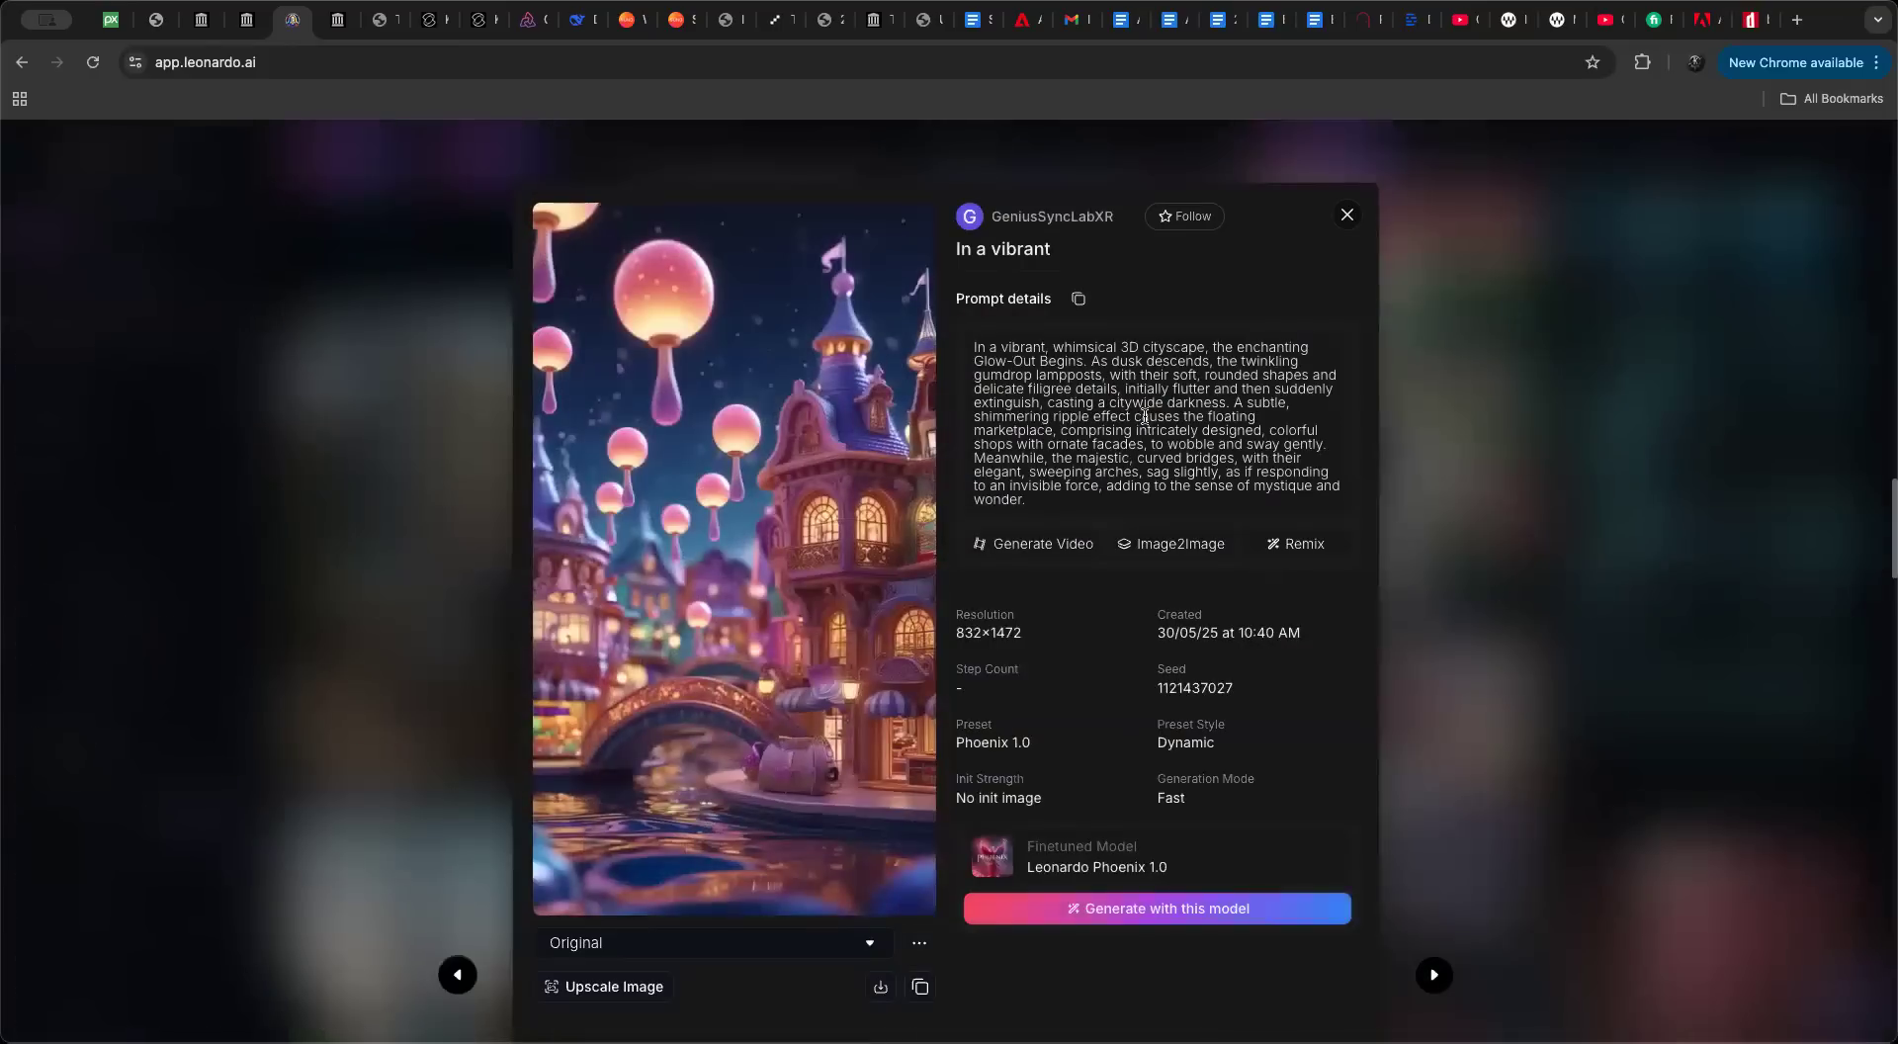
click(749, 447)
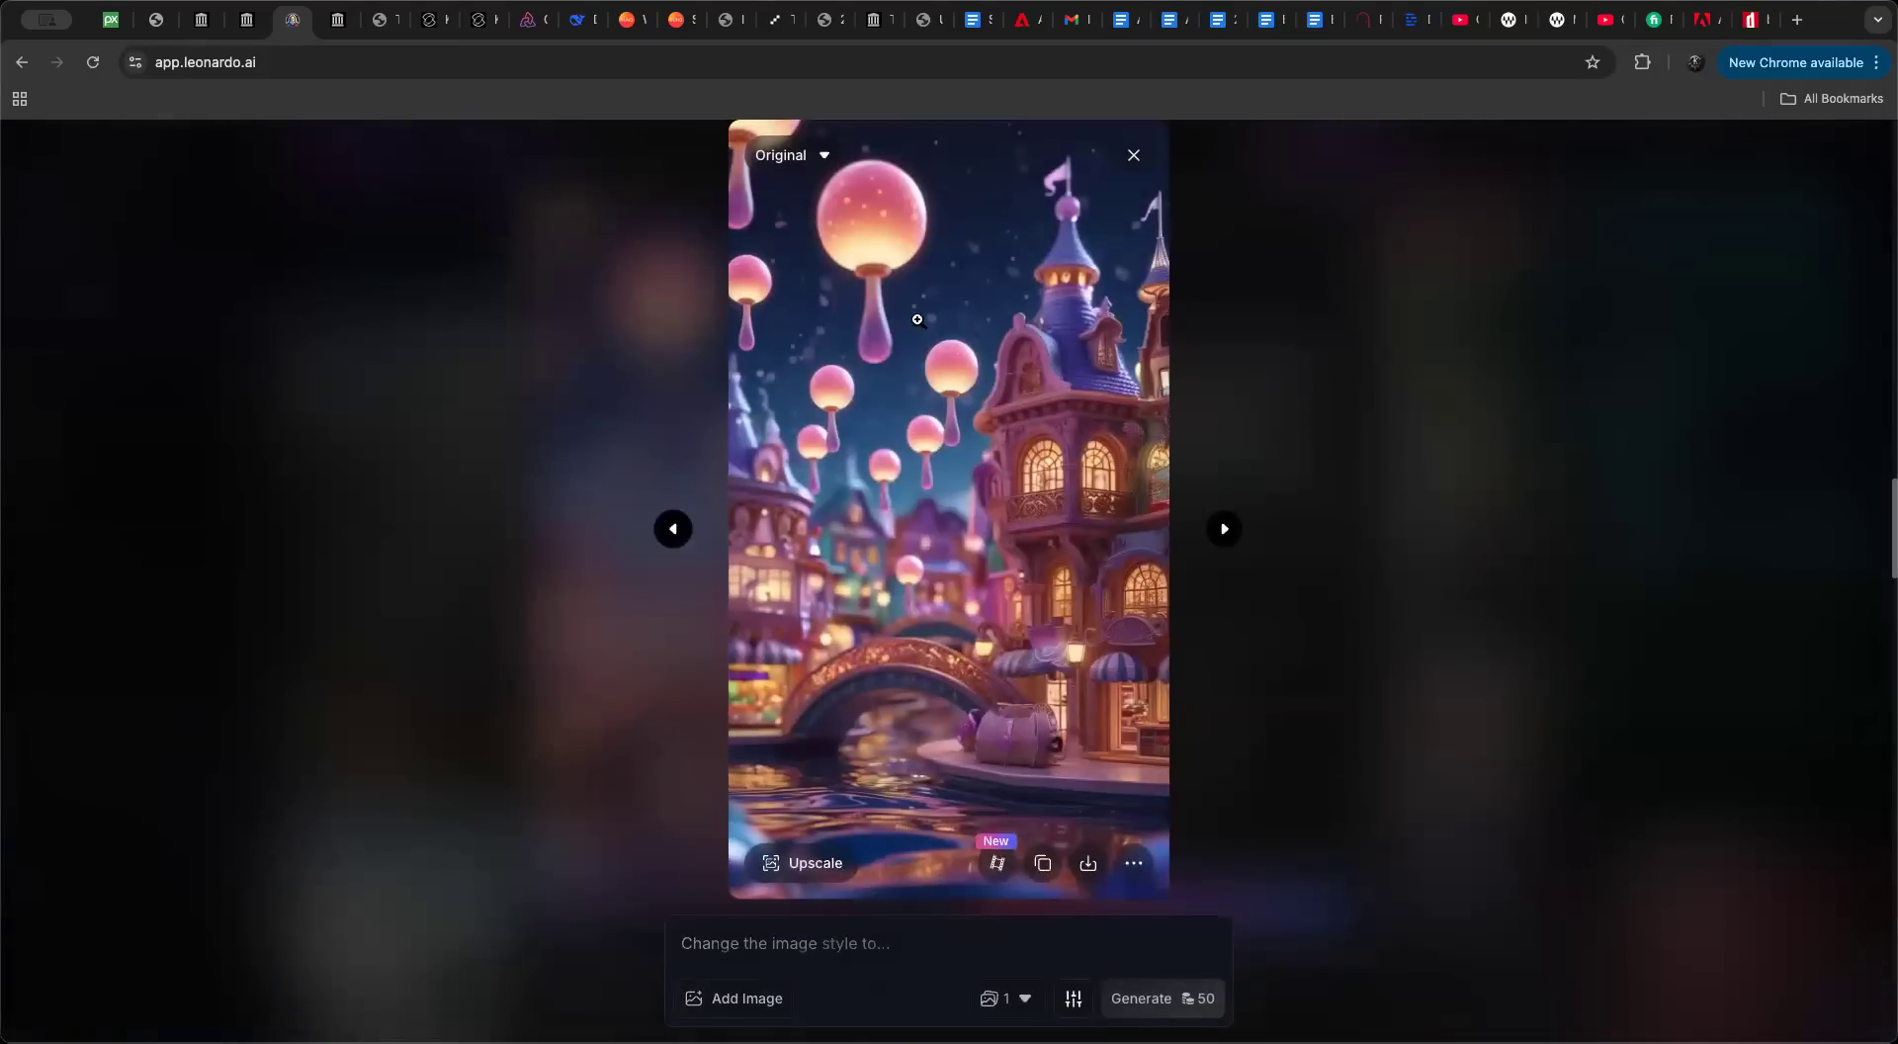
click(1139, 158)
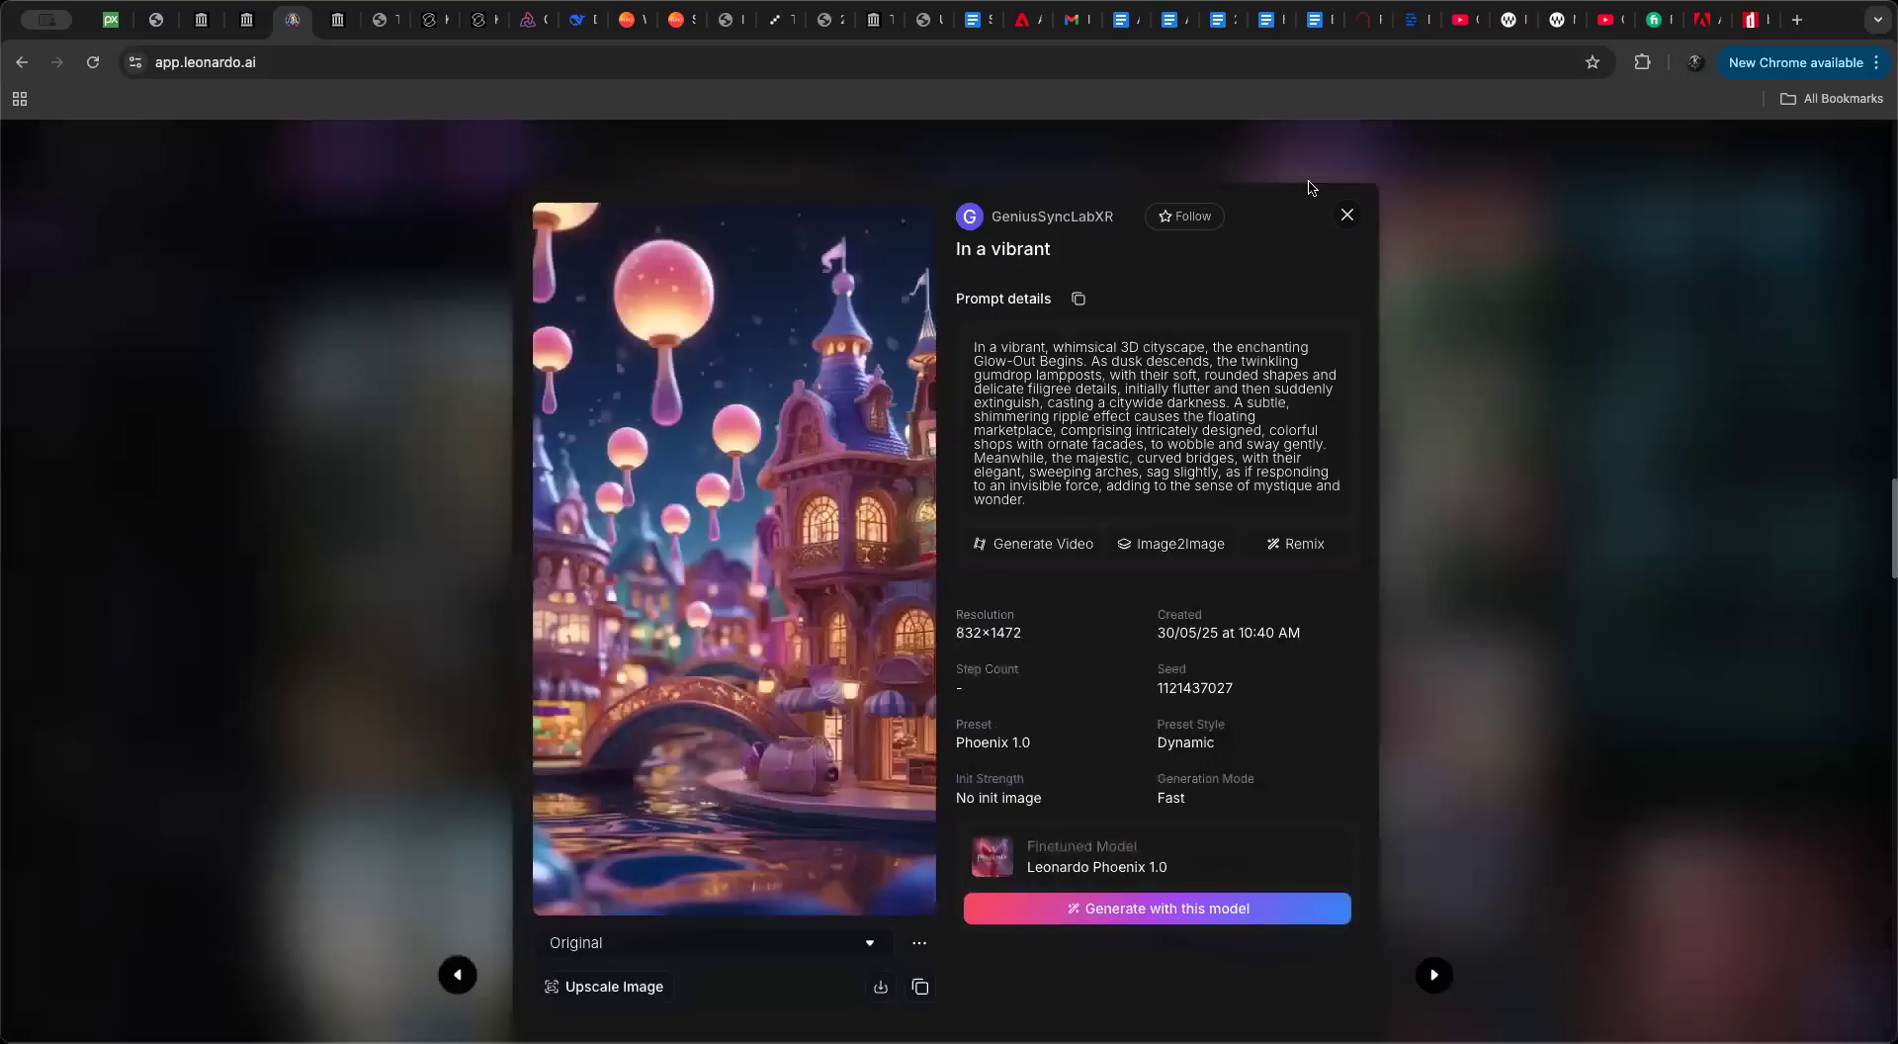
click(1345, 219)
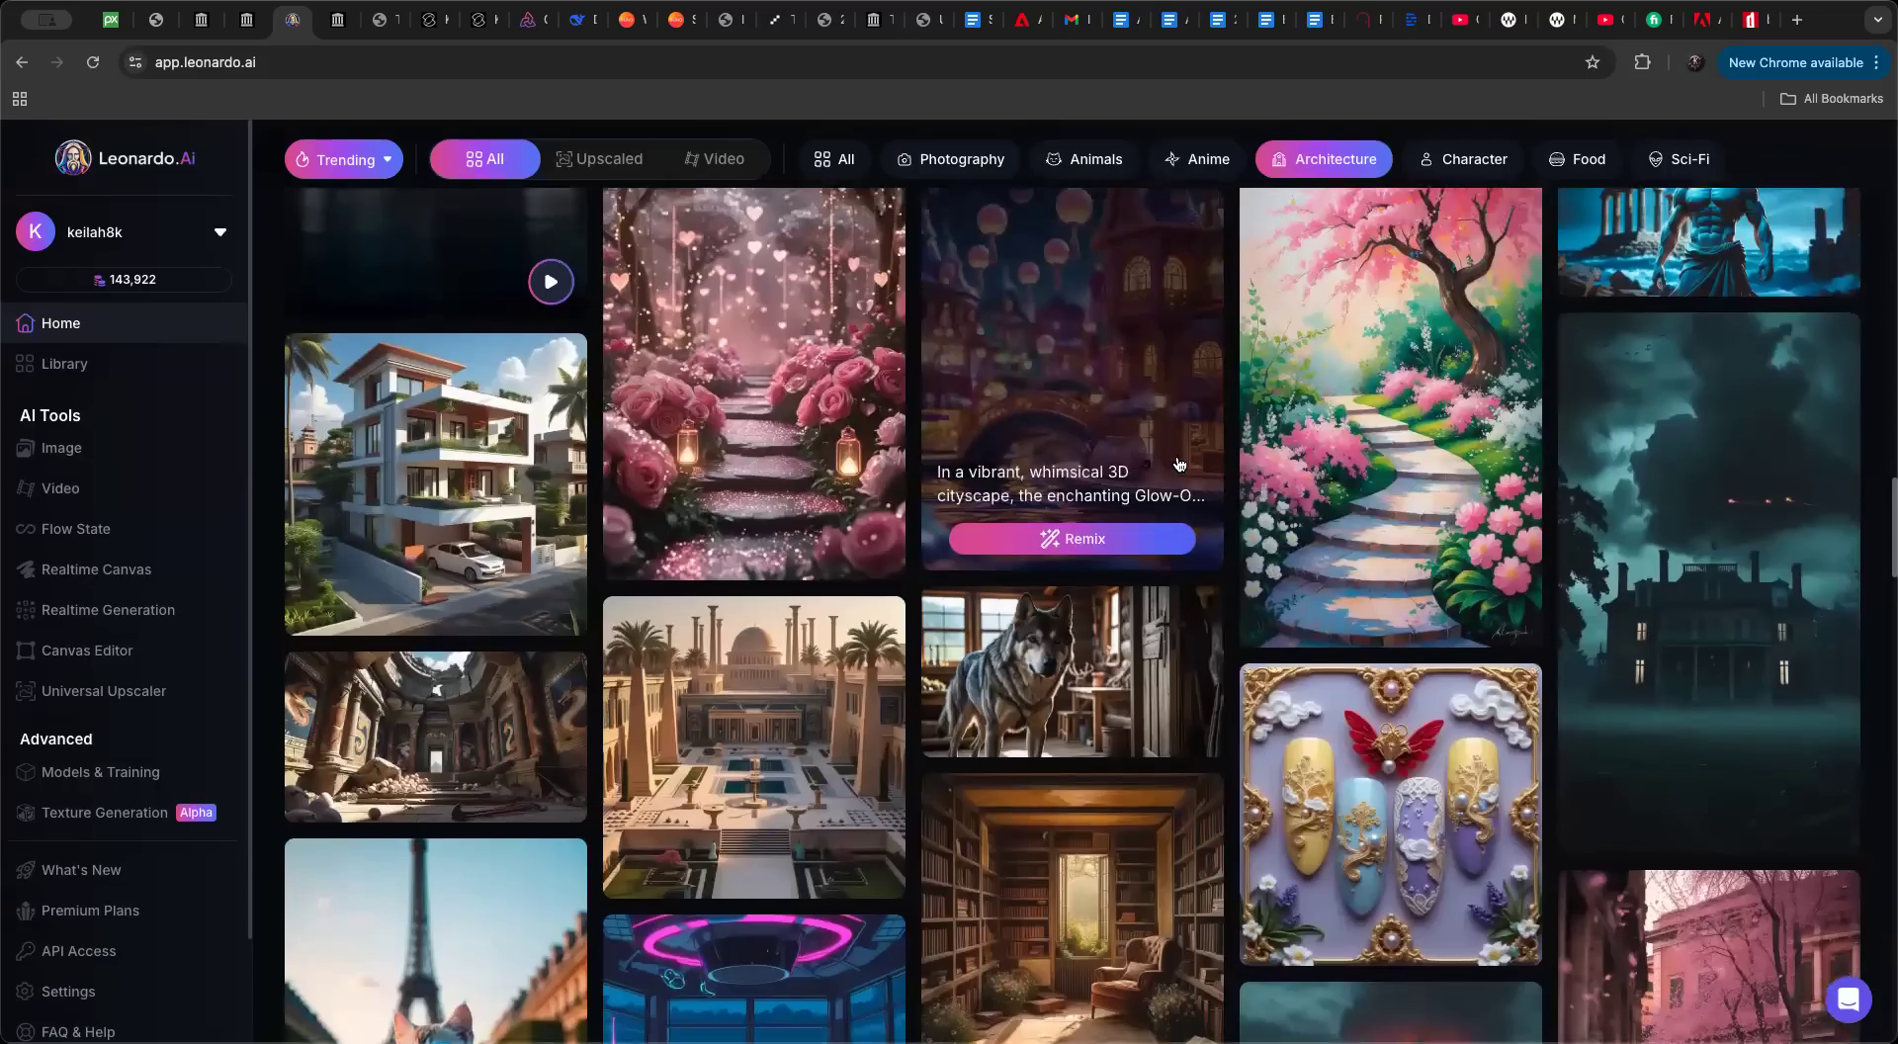
scroll(1137, 395, up, 3)
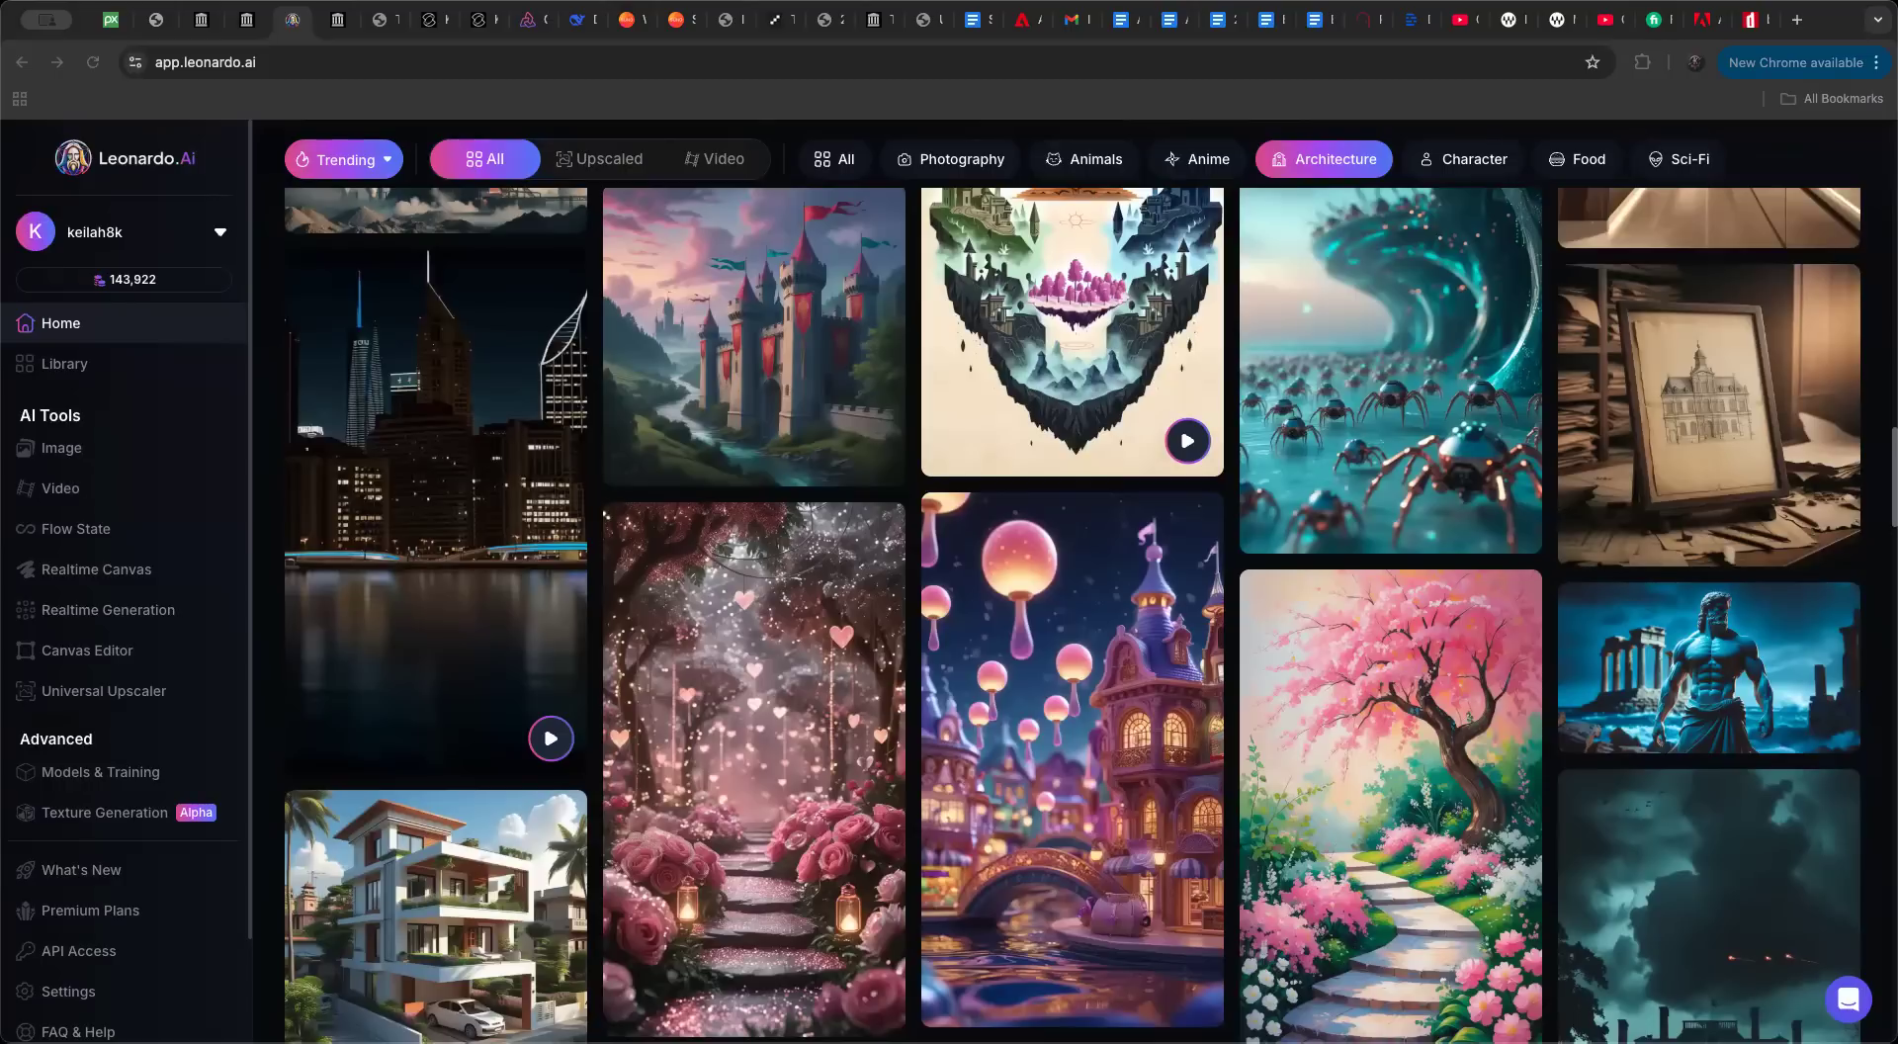
scroll(1380, 821, down, 1)
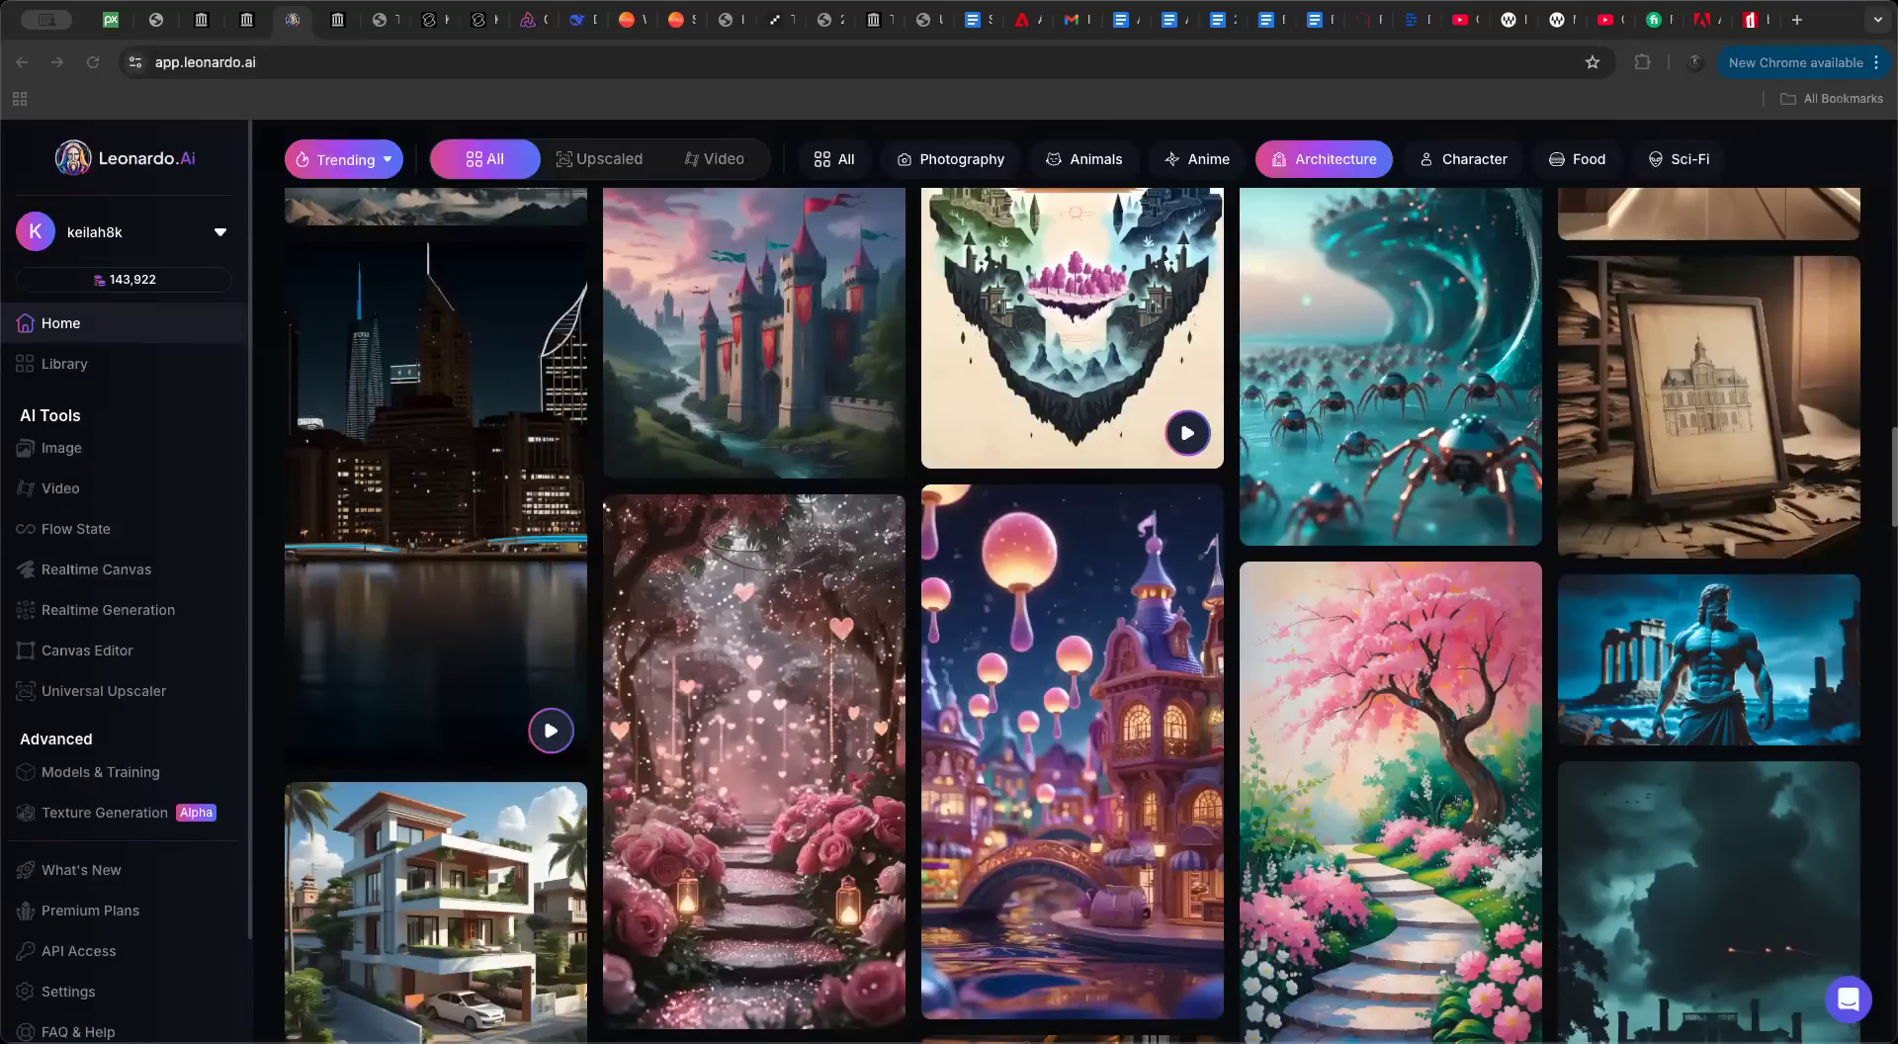
Step: Open the Architecture image of a miniature world rising from an old book and highlight its full prompt text
scroll(993, 583, up, 10)
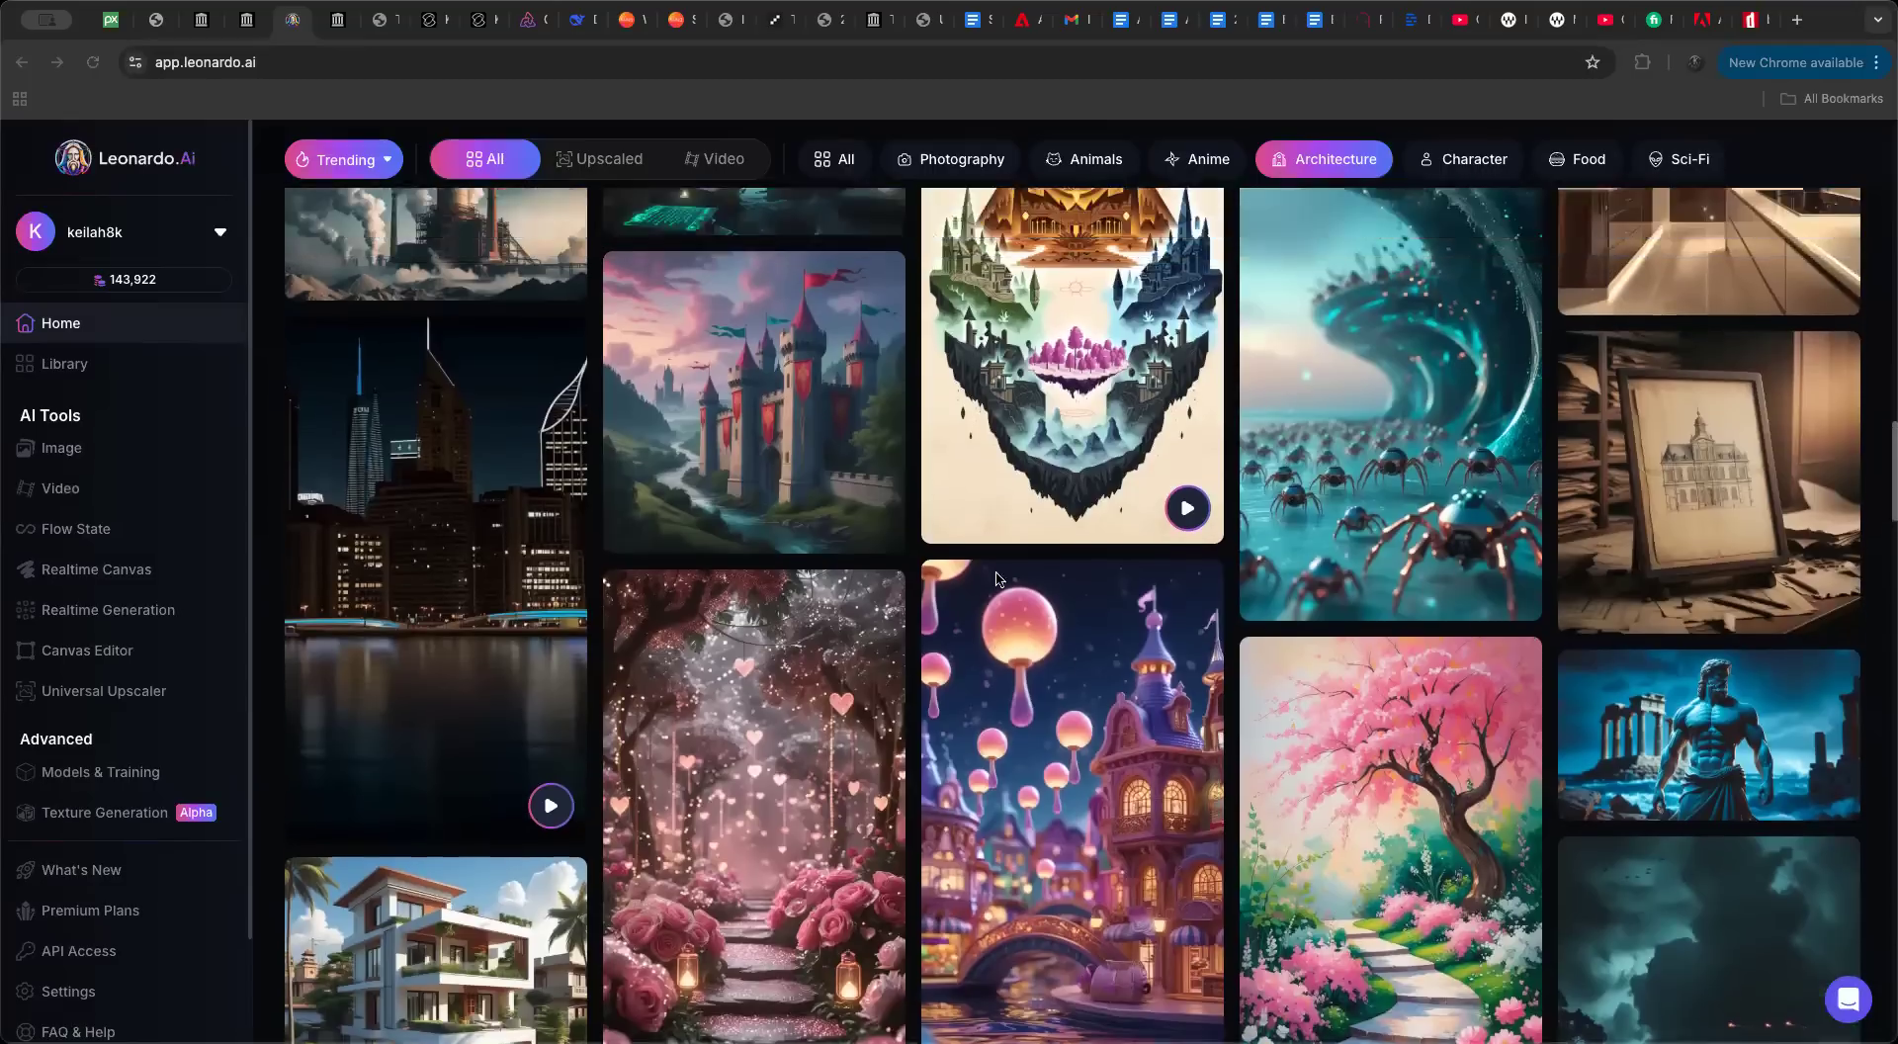
scroll(994, 576, up, 10)
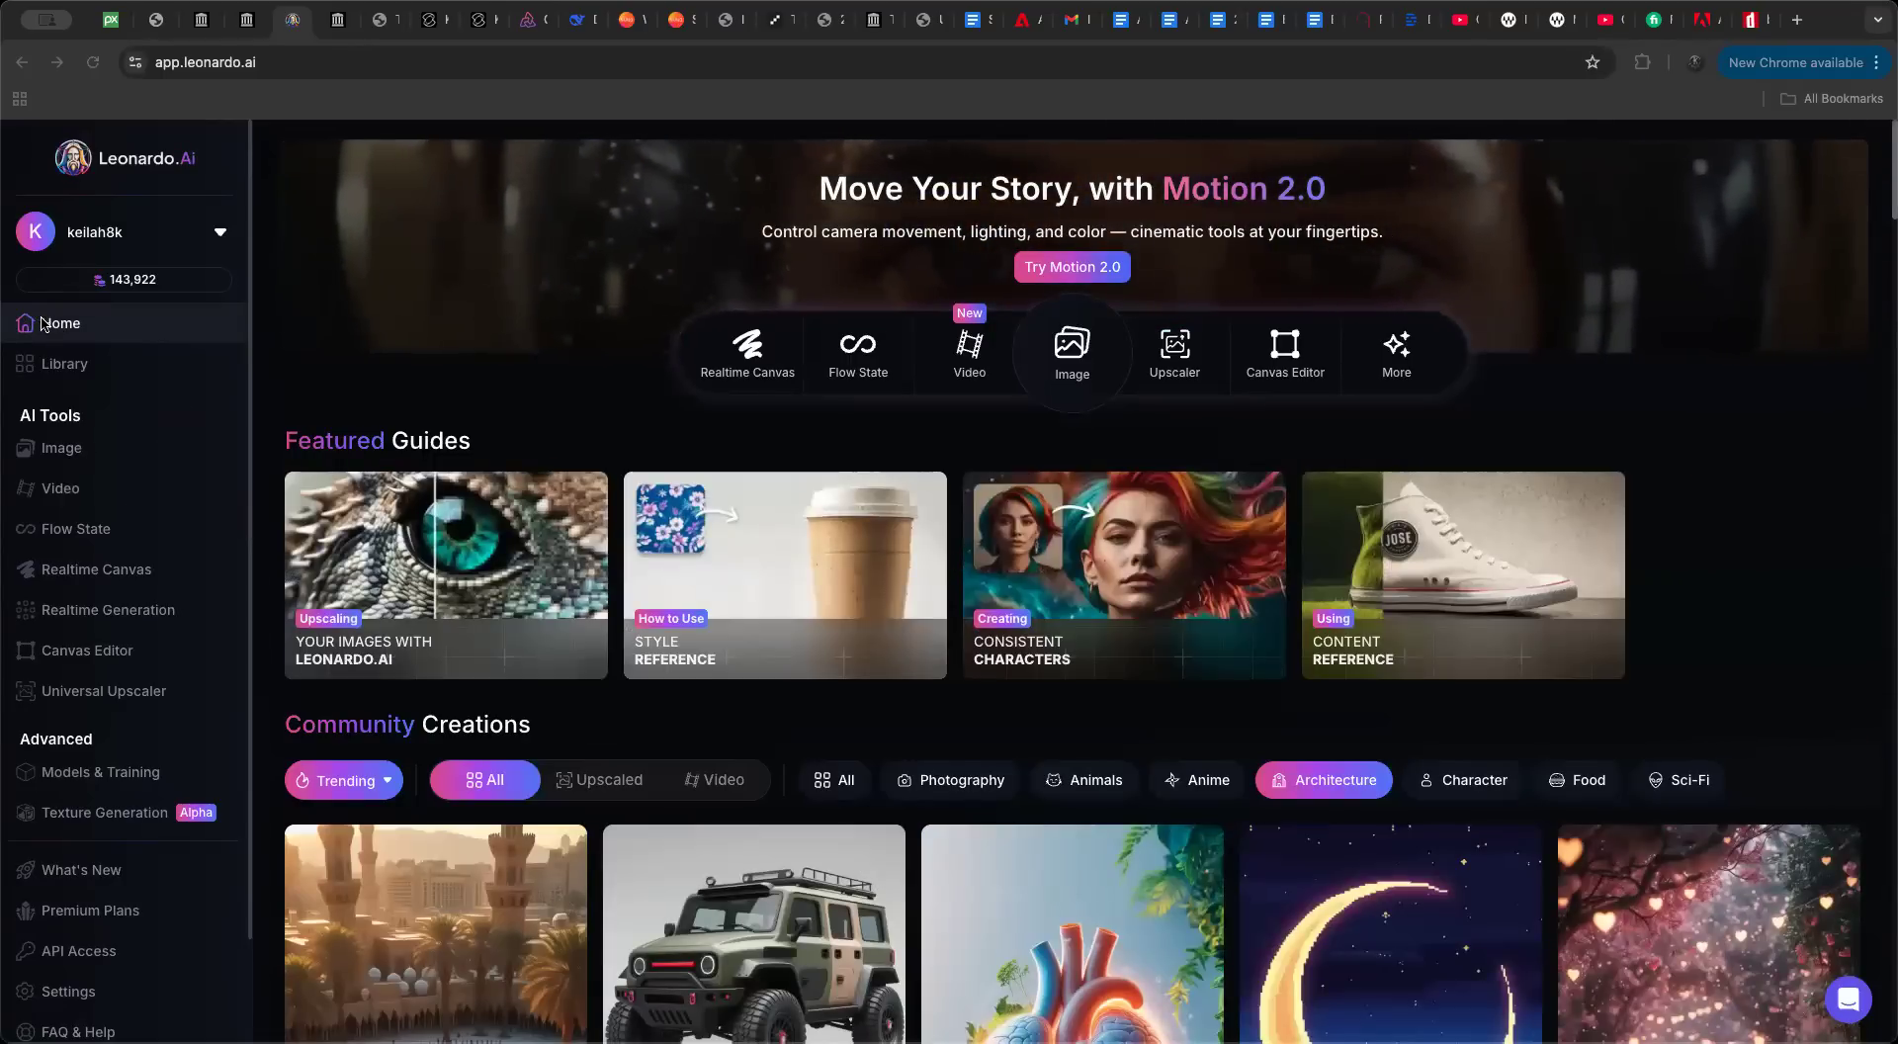
scroll(492, 401, down, 8)
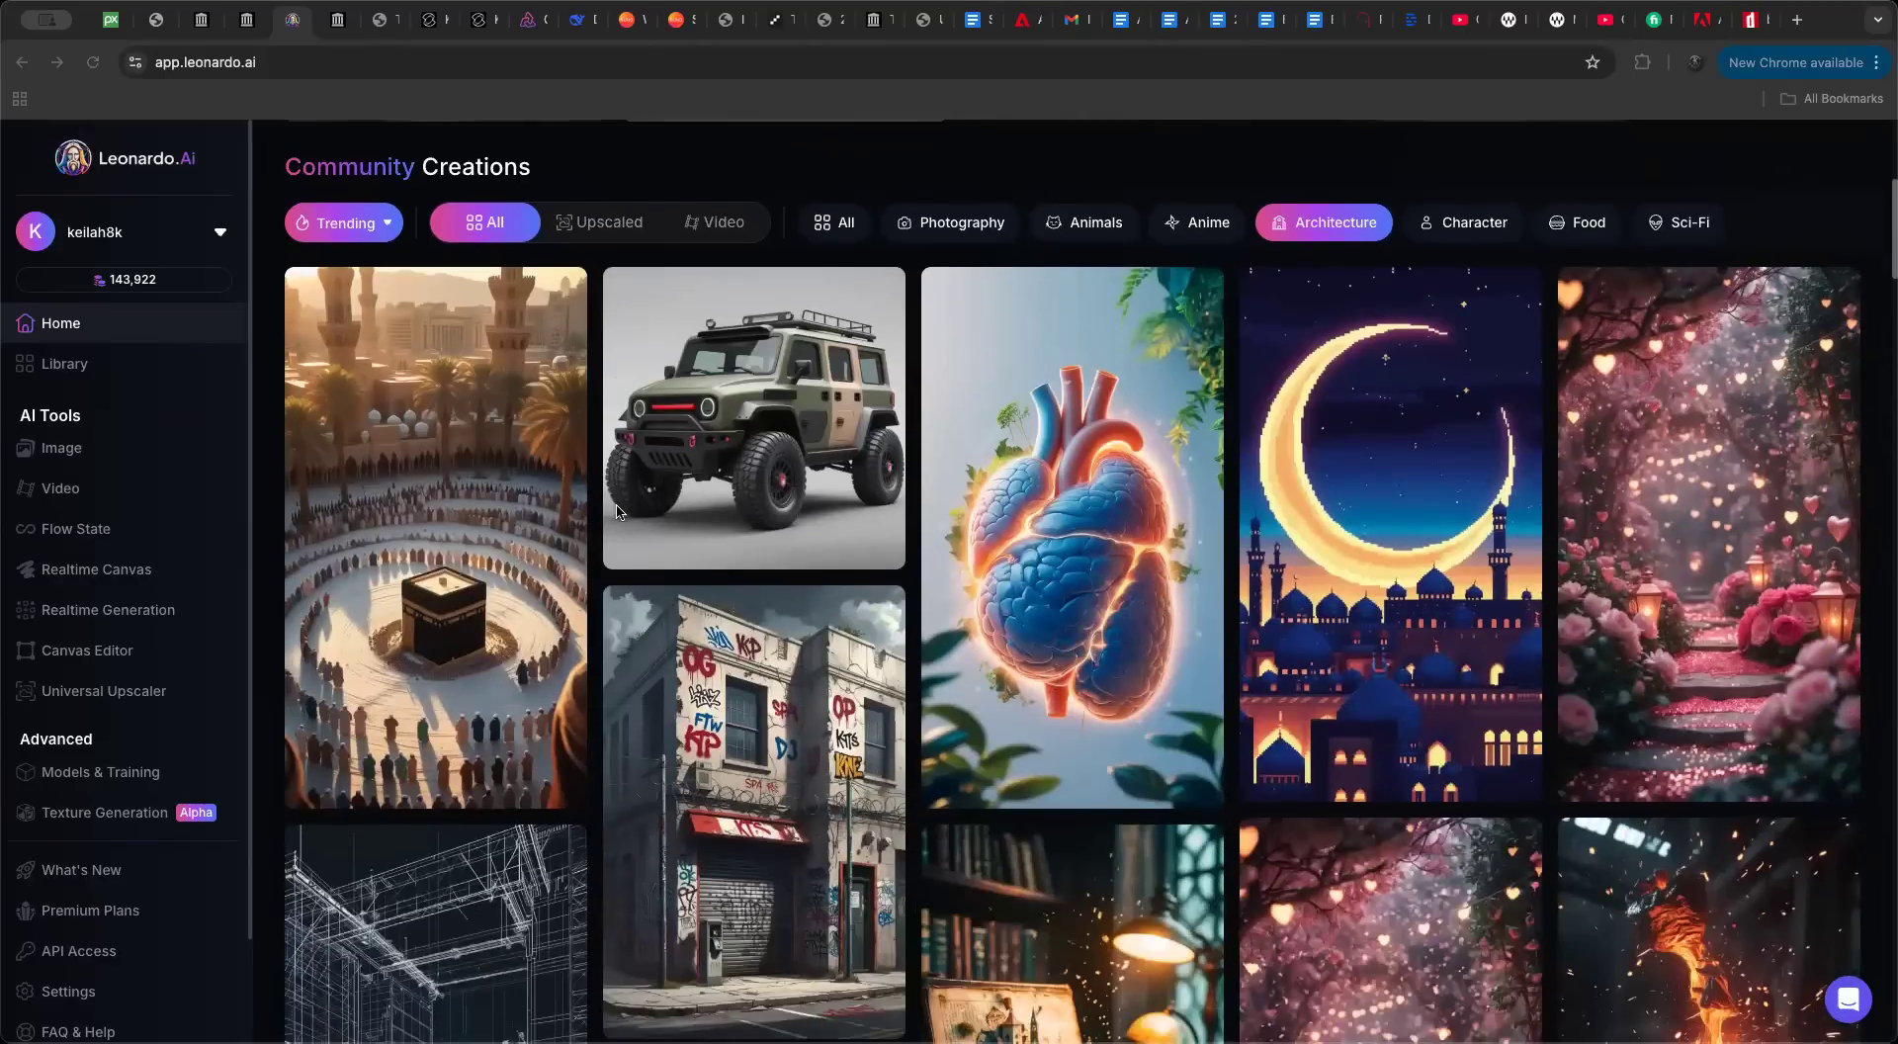
scroll(616, 511, down, 4)
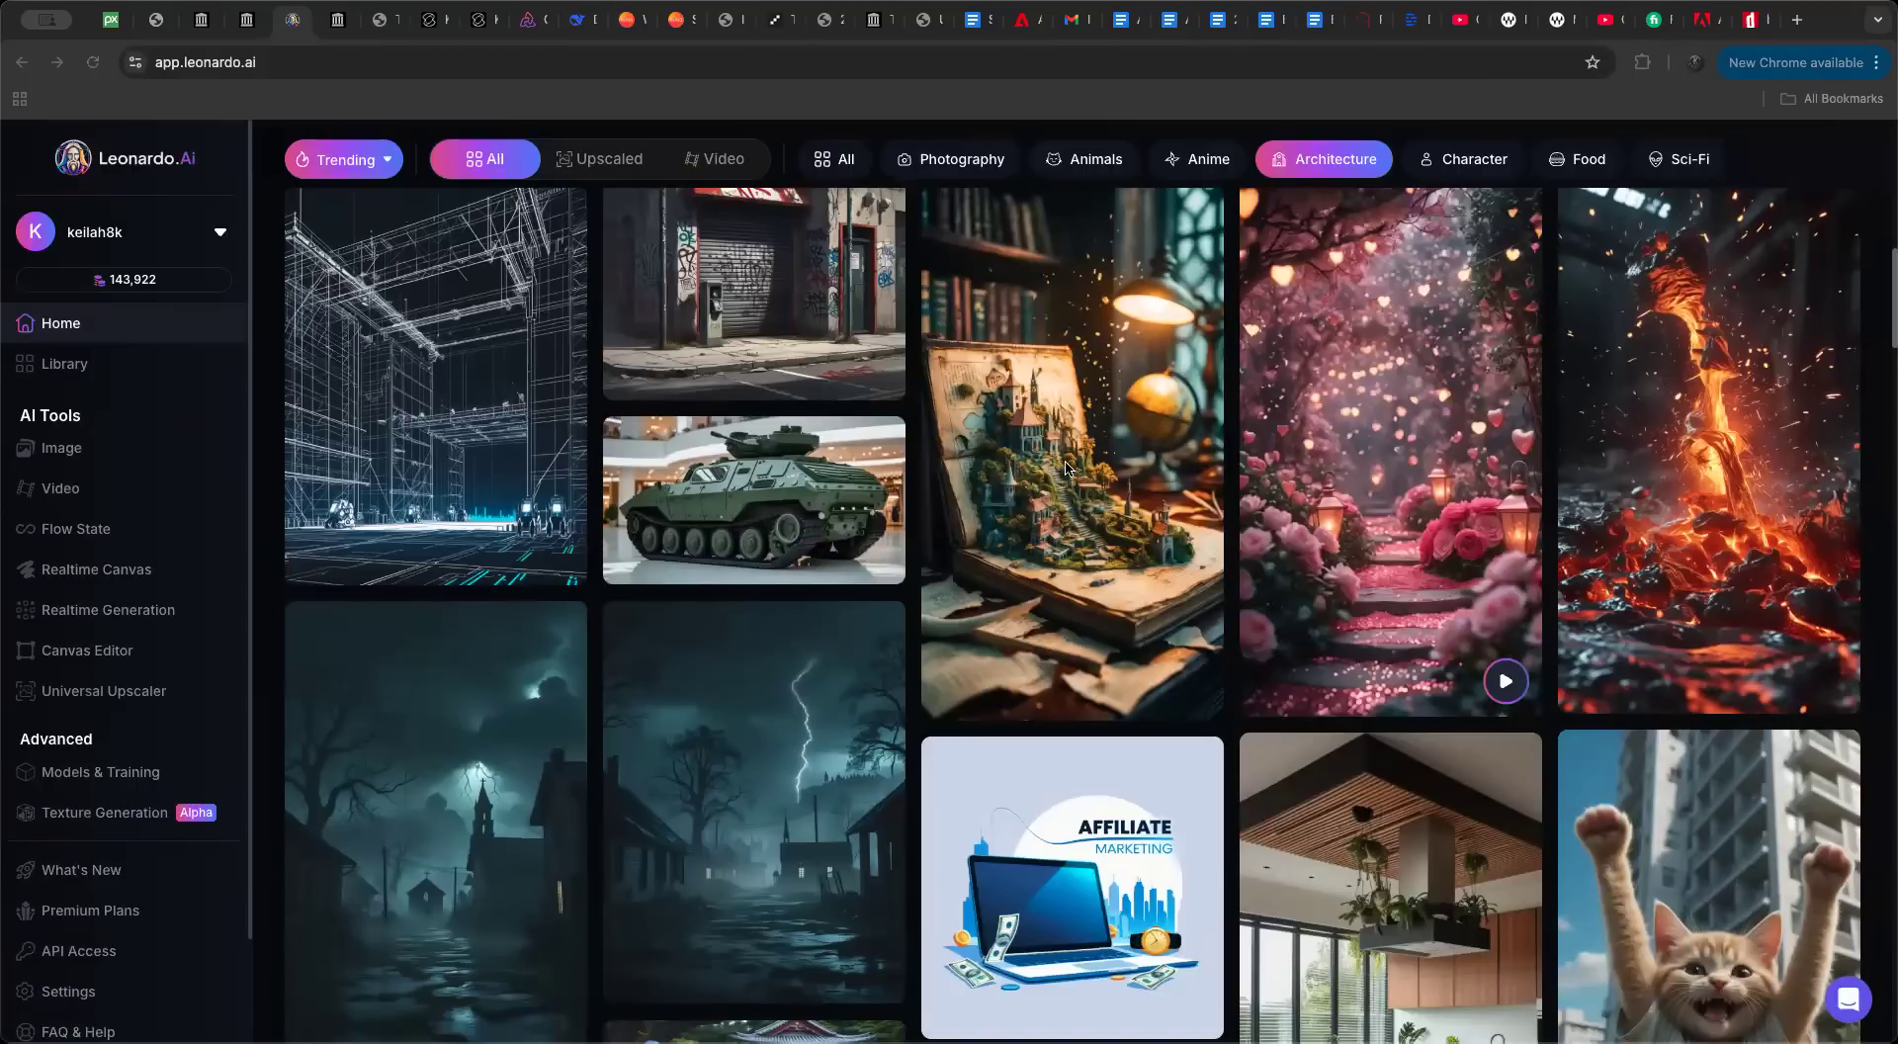
click(1060, 569)
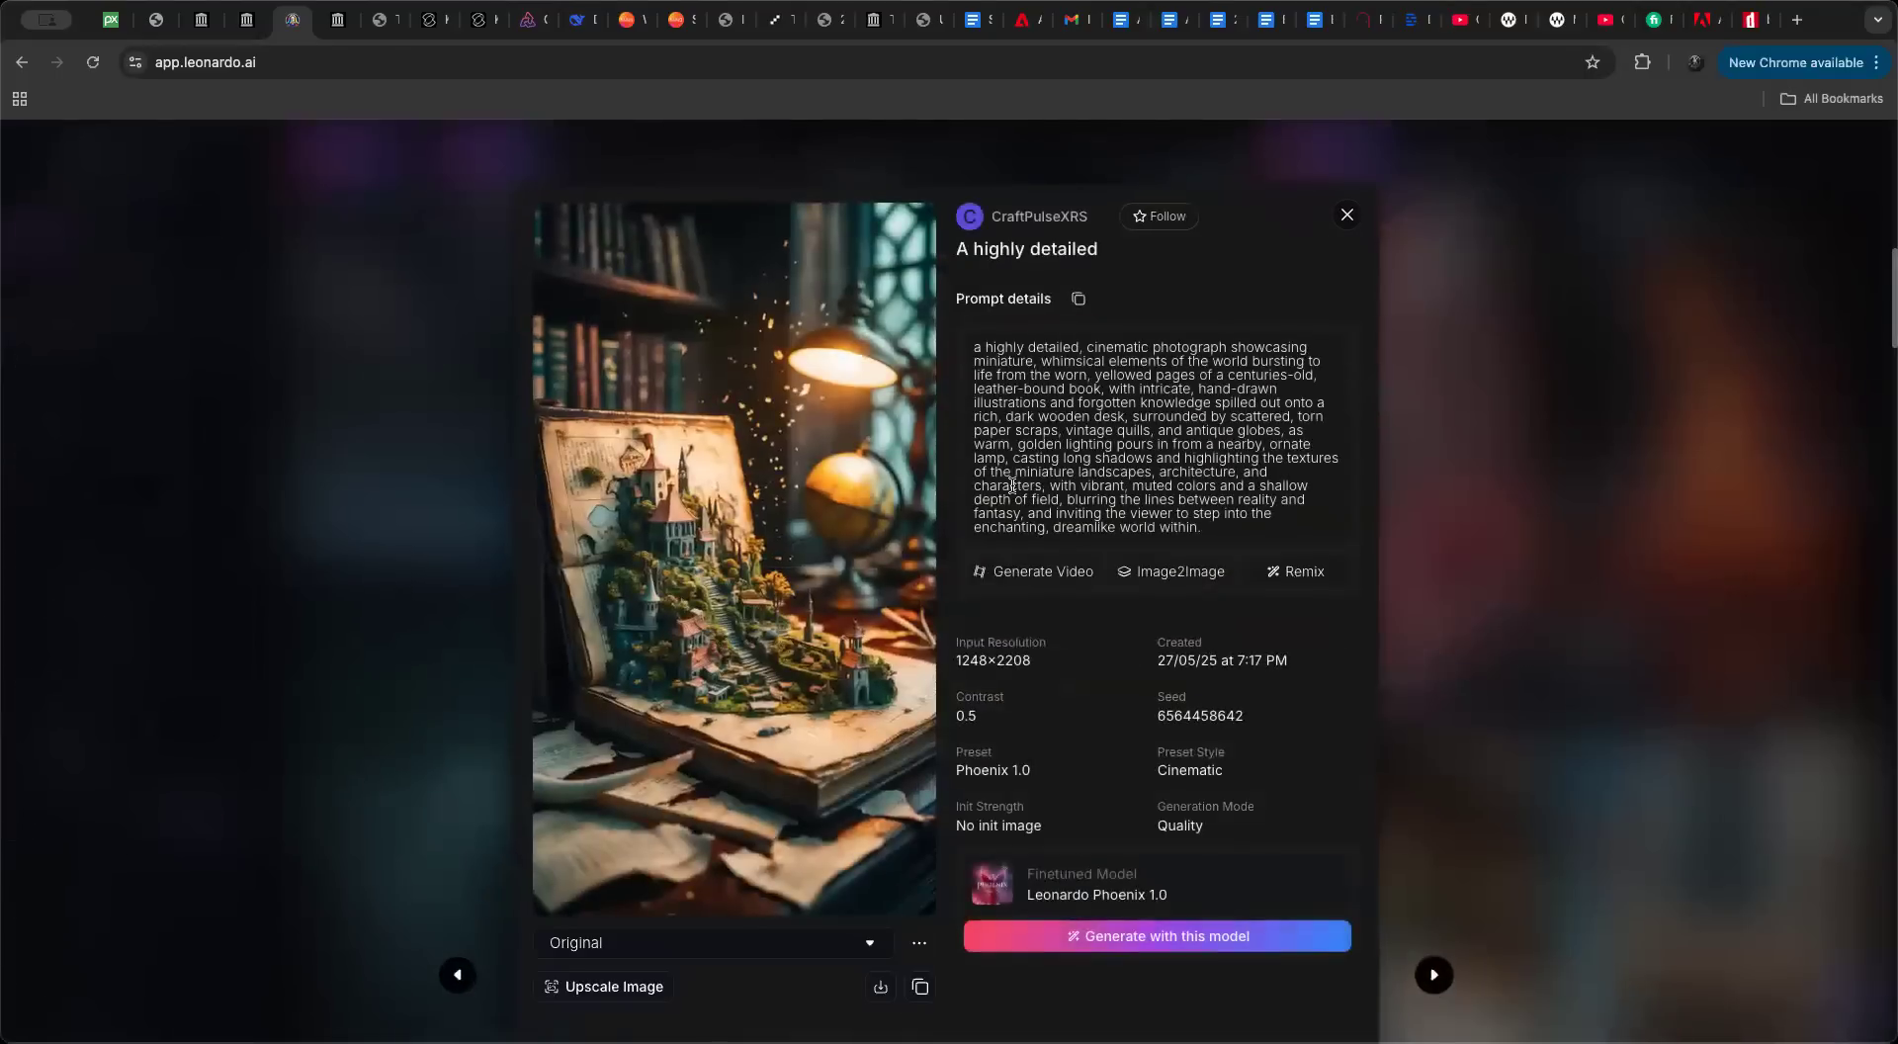
drag(956, 298, 1145, 363)
click(1156, 416)
drag(971, 353, 1254, 537)
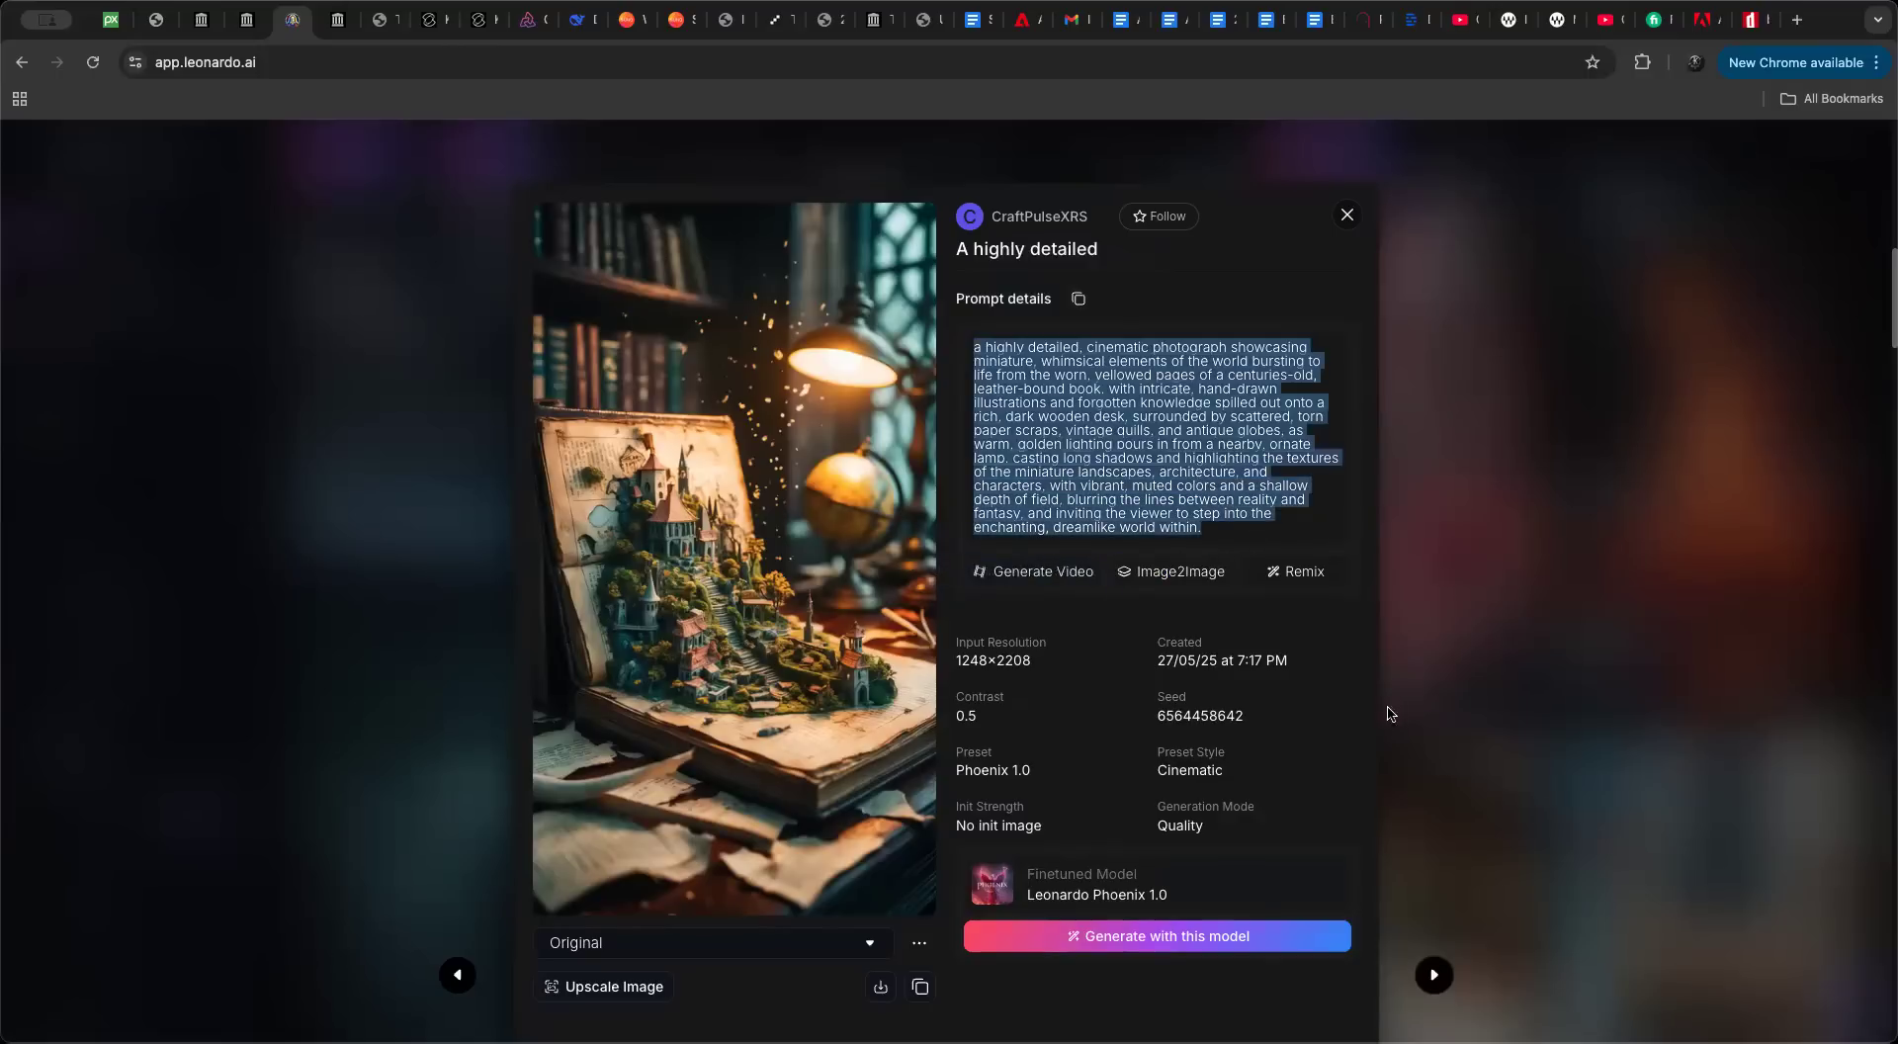
Step: Review the book image's generation details from Input Resolution to Generation Mode, and return to the Architecture gallery
scroll(1350, 728, down, 1)
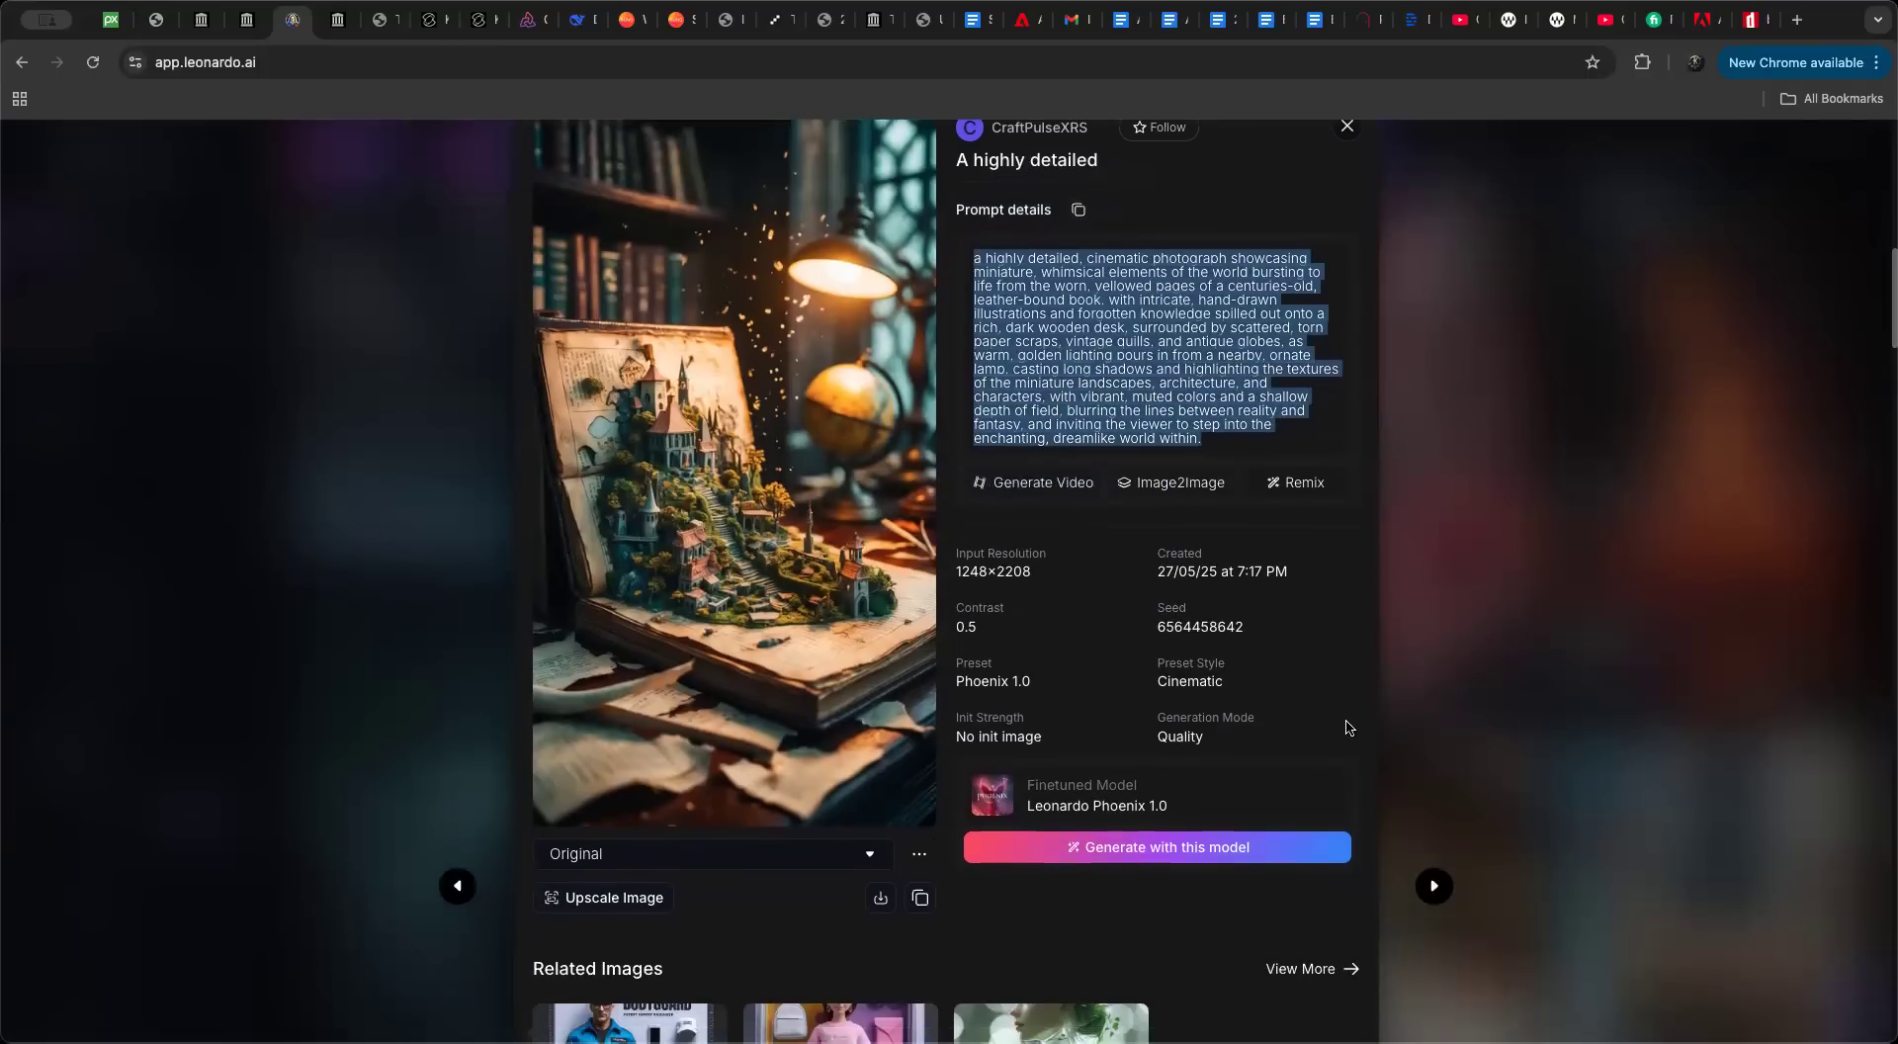
click(984, 556)
drag(985, 557, 1283, 731)
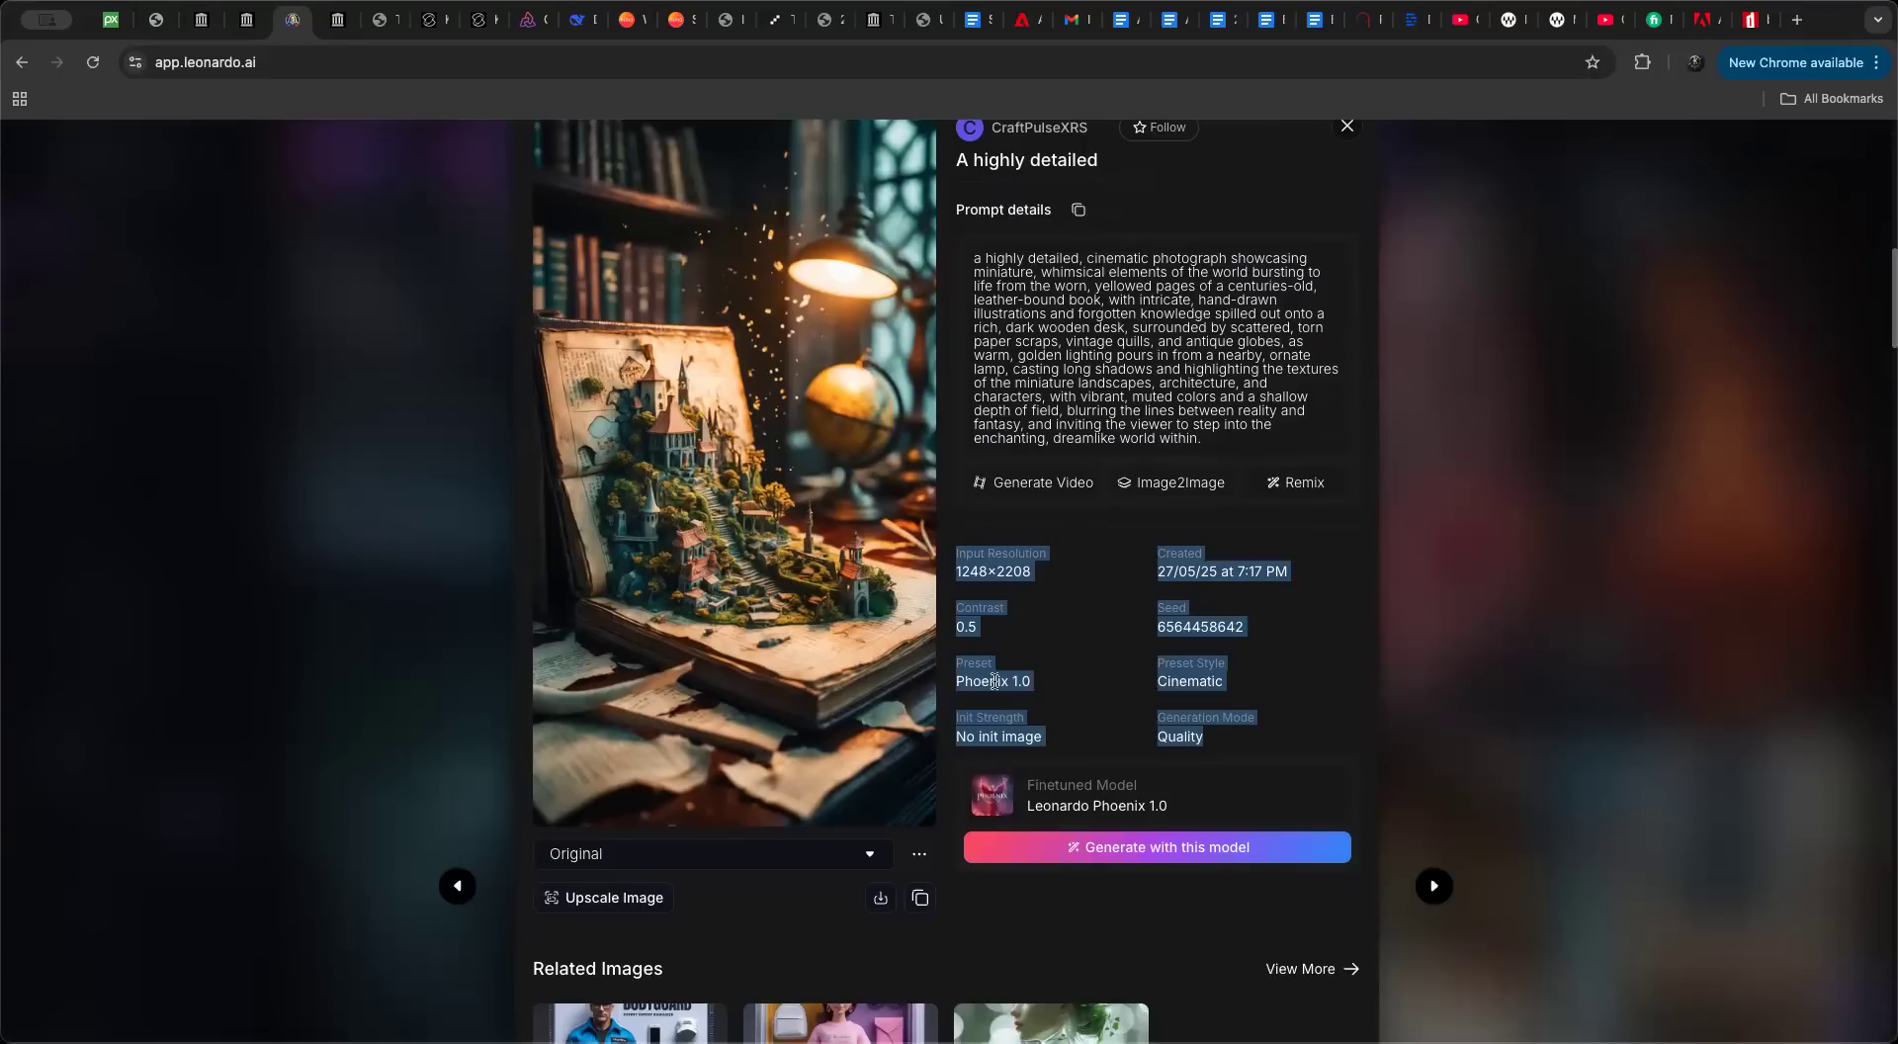
click(1034, 697)
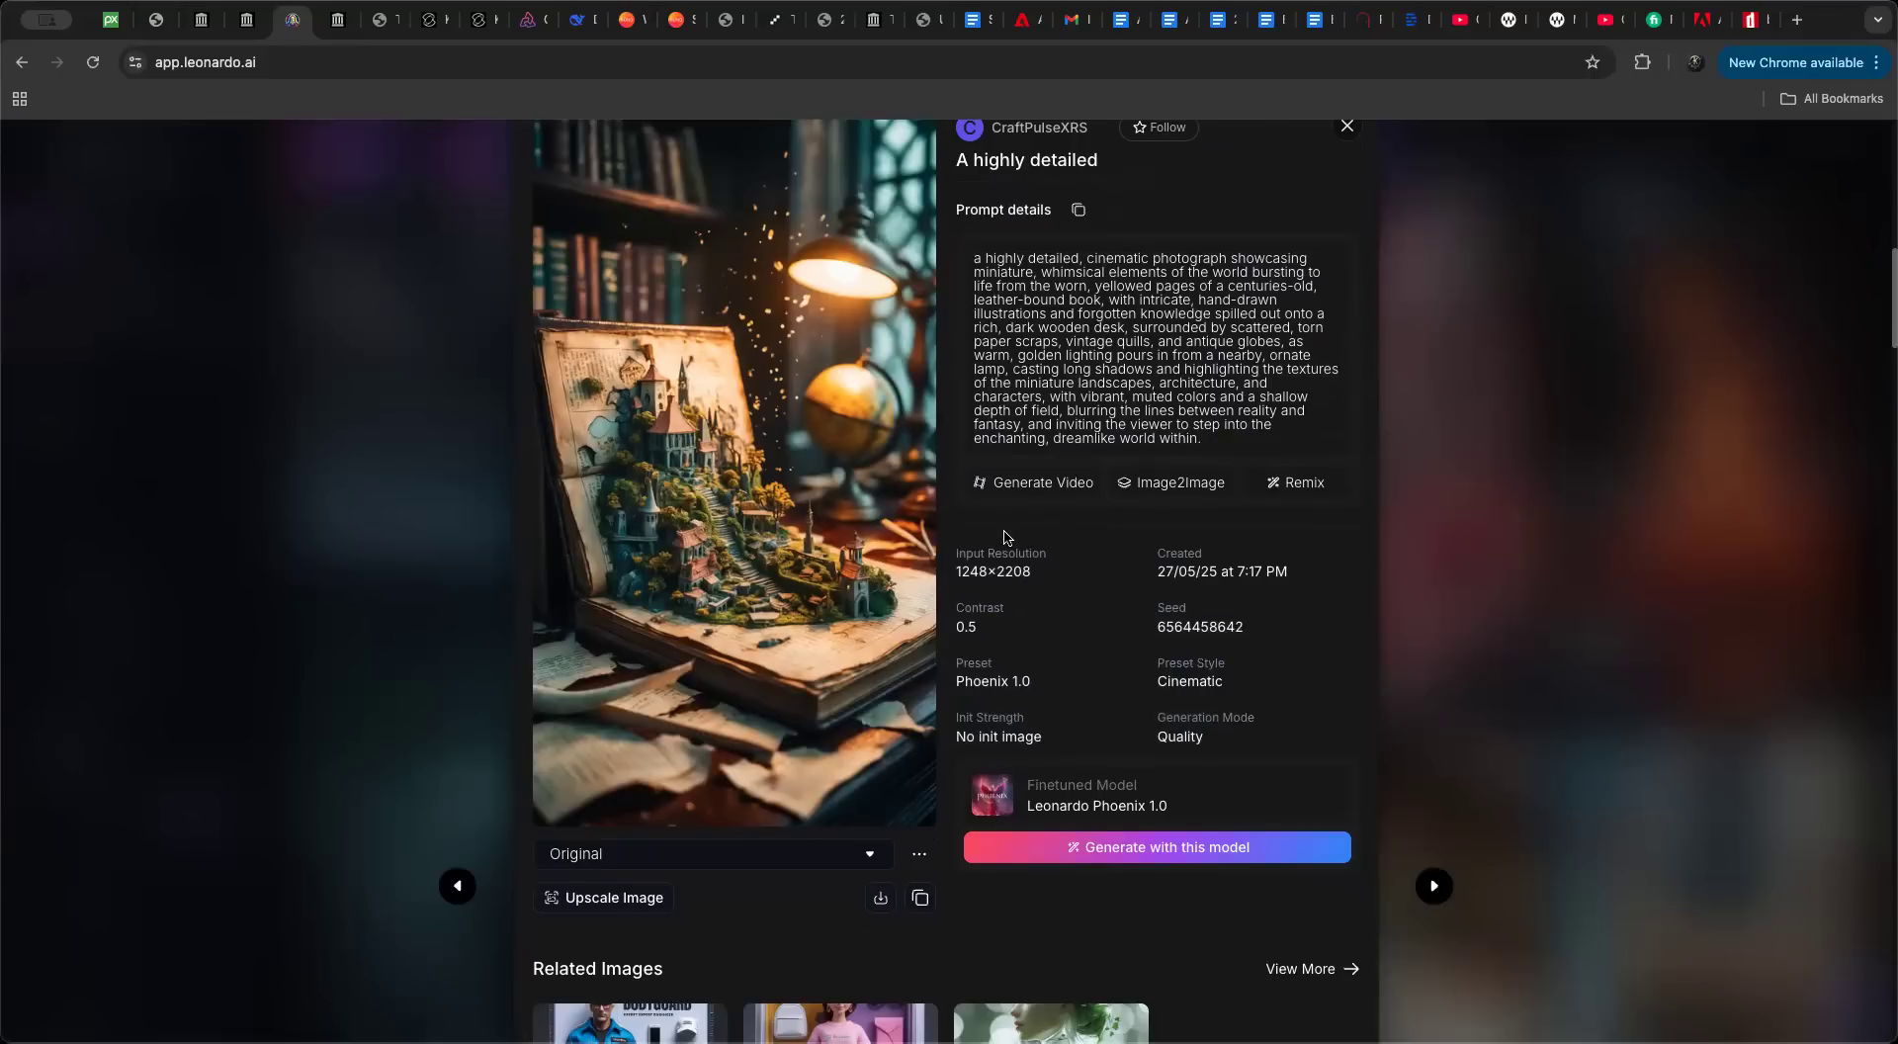
scroll(1008, 539, up, 2)
click(1347, 218)
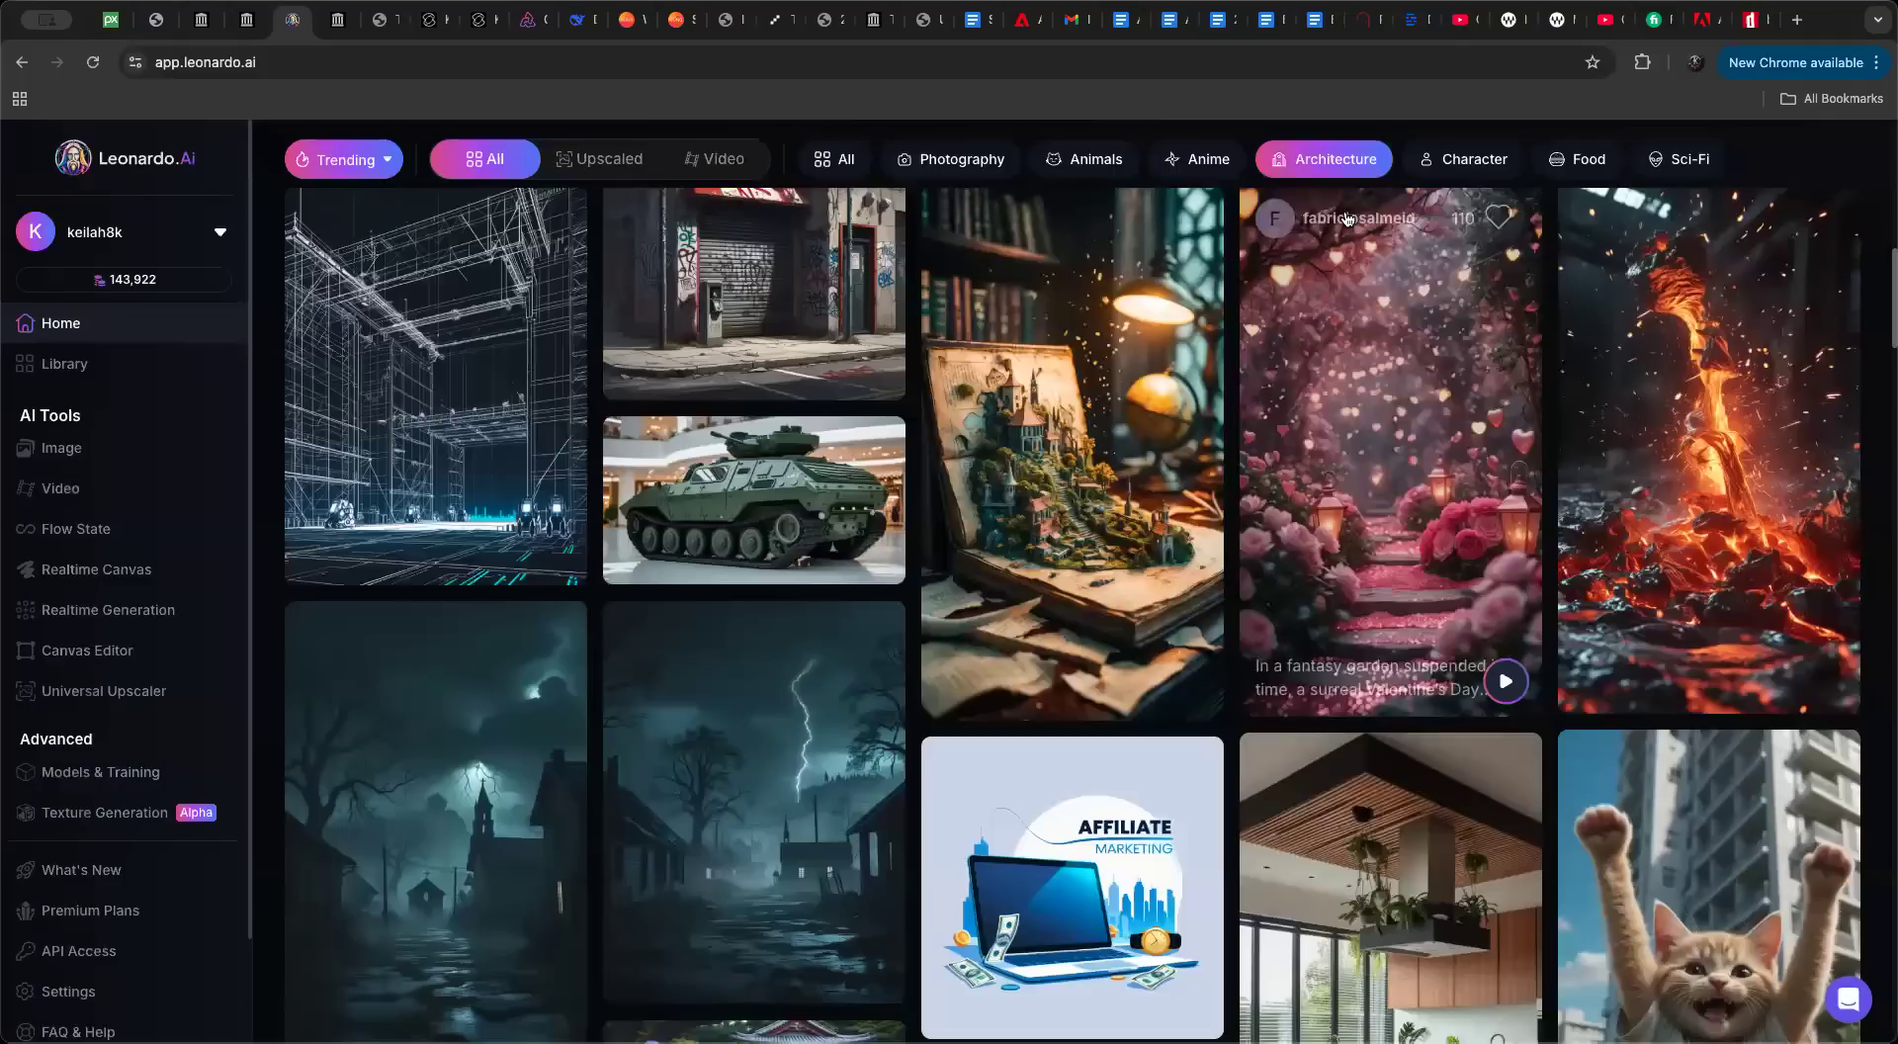
Step: Visit the library, open the image generation tool without the Omni-Models notice, and look through the generation history
click(86, 366)
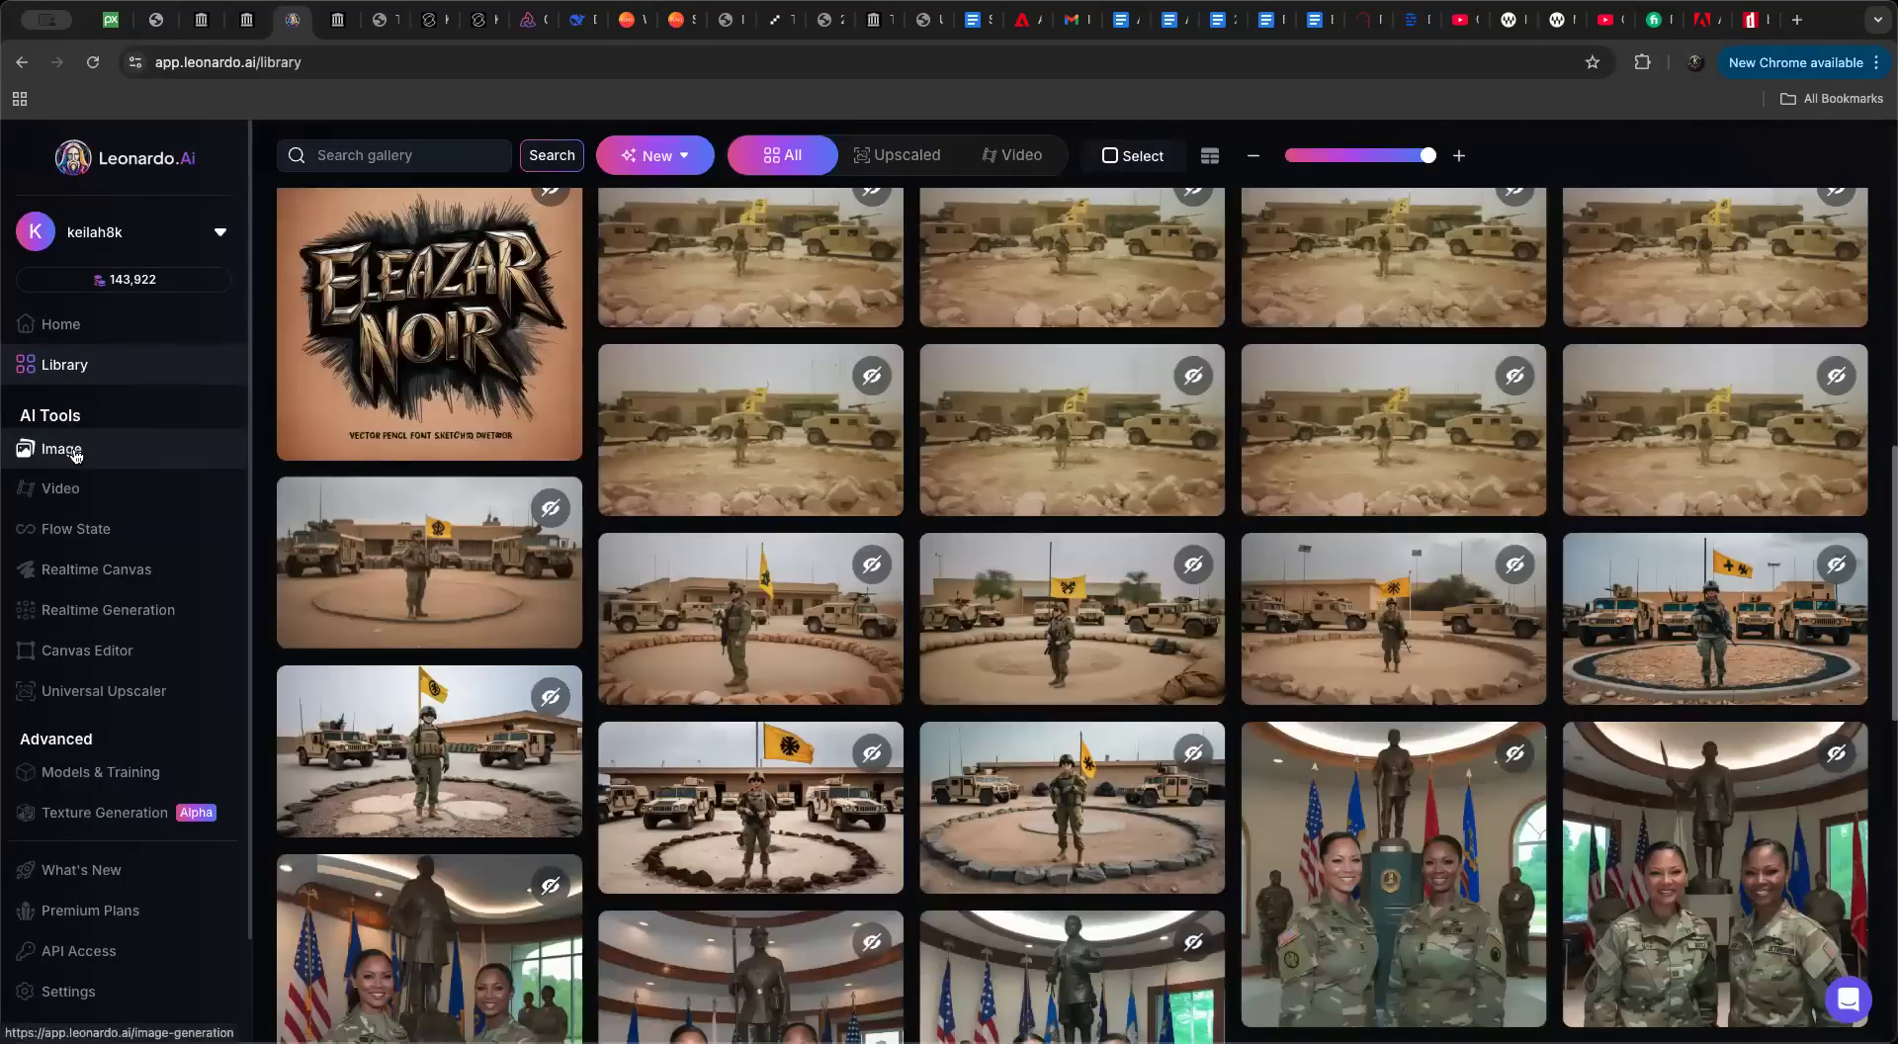
click(74, 453)
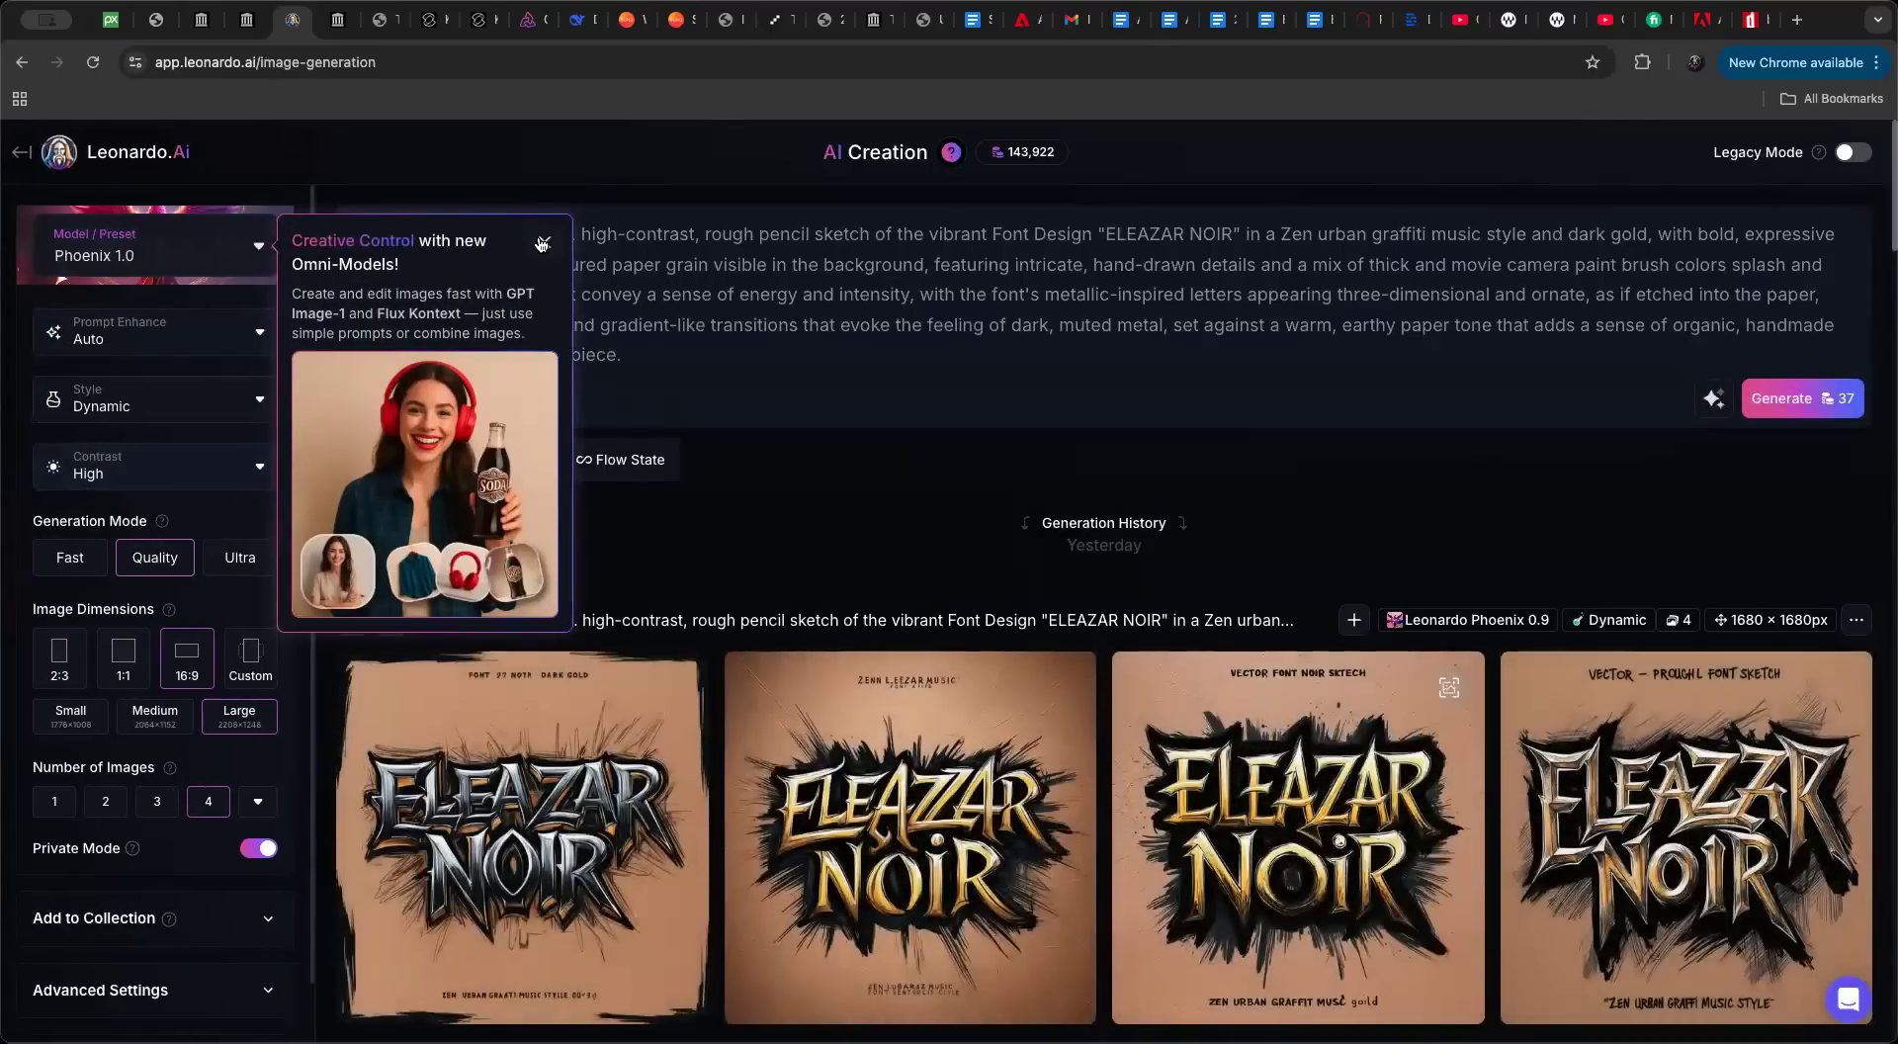
click(545, 239)
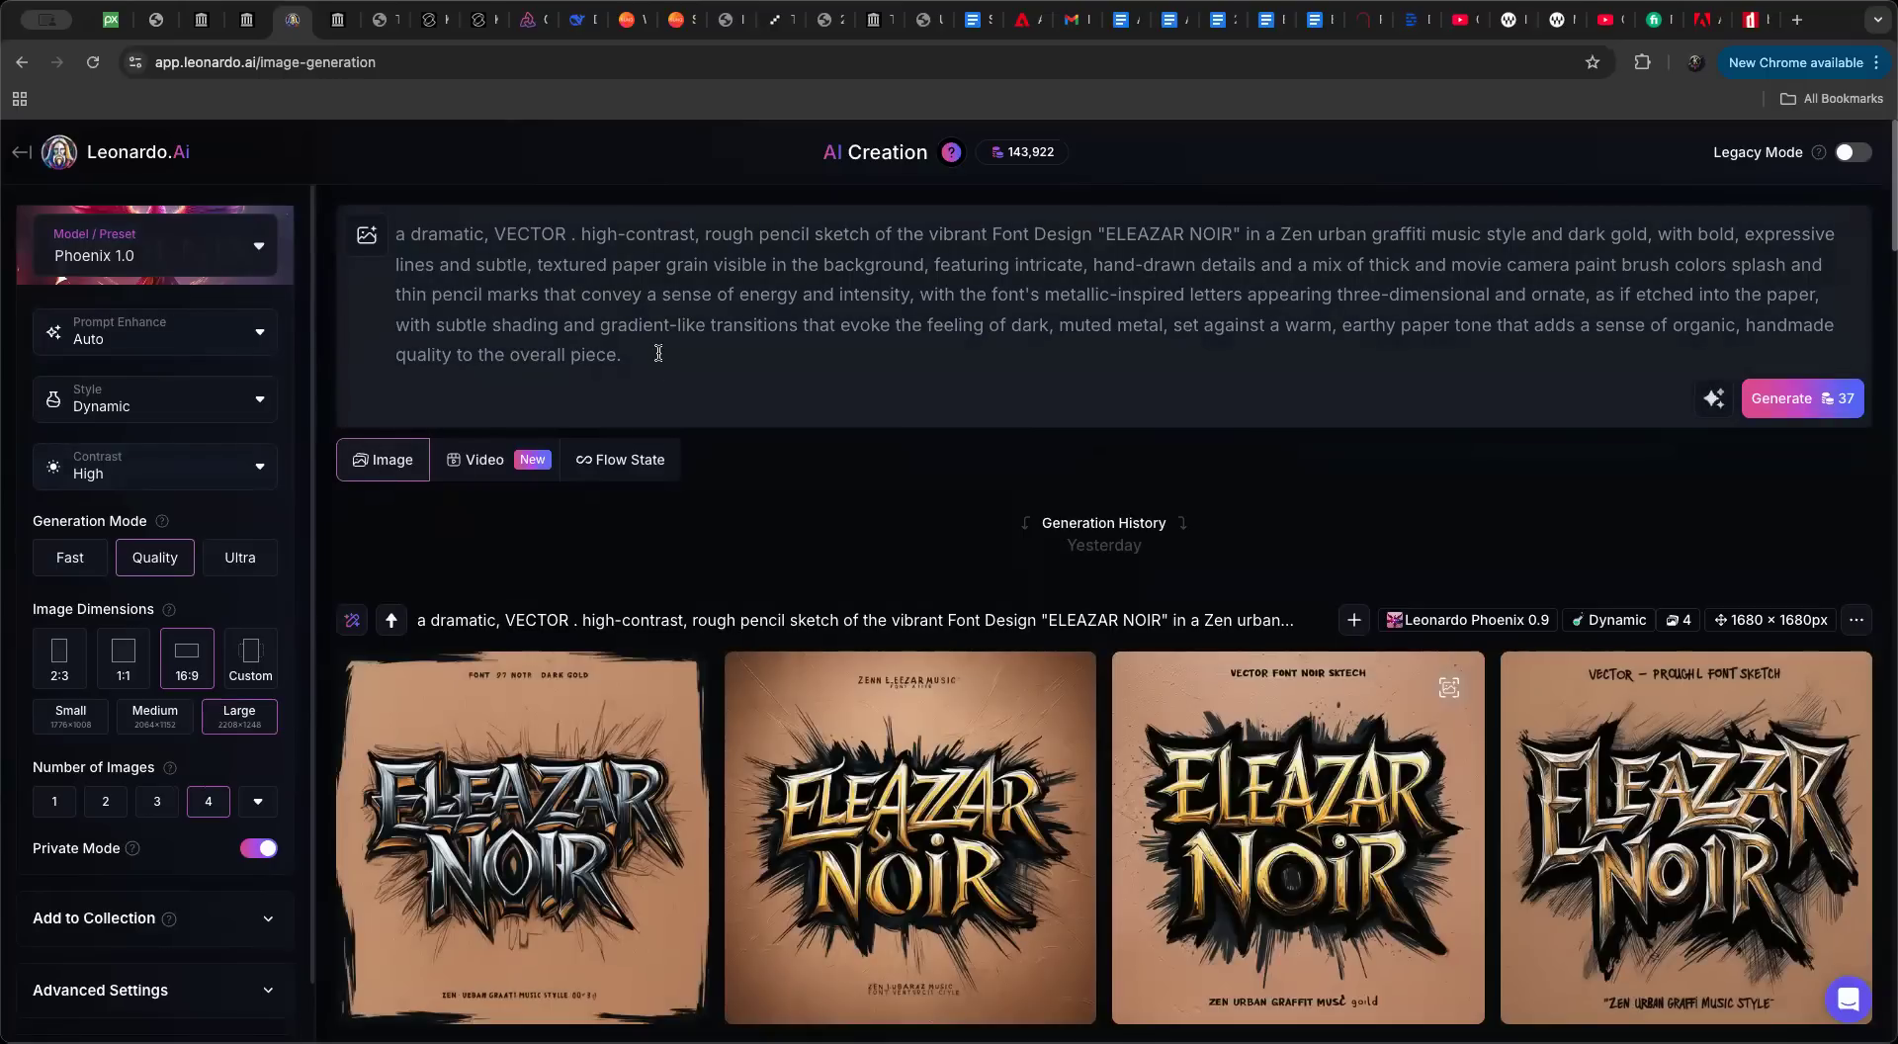
scroll(801, 696, down, 8)
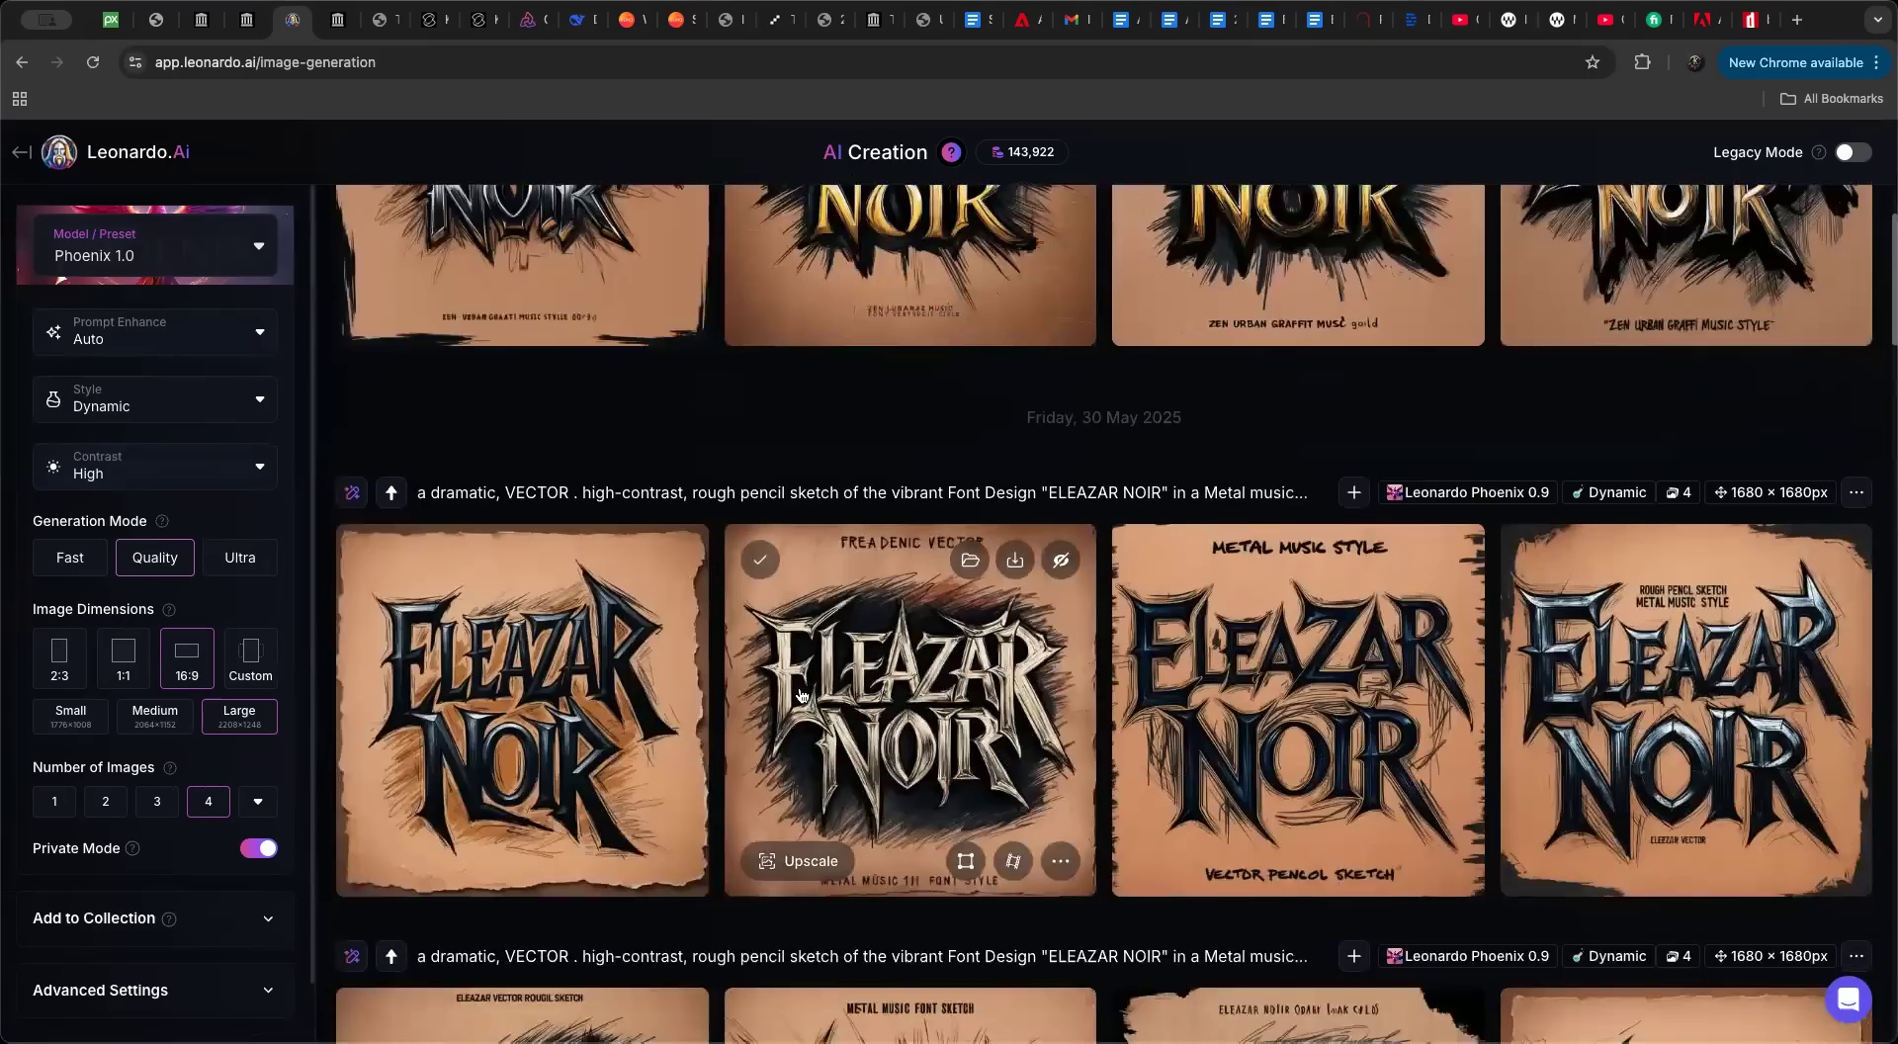
scroll(801, 696, up, 10)
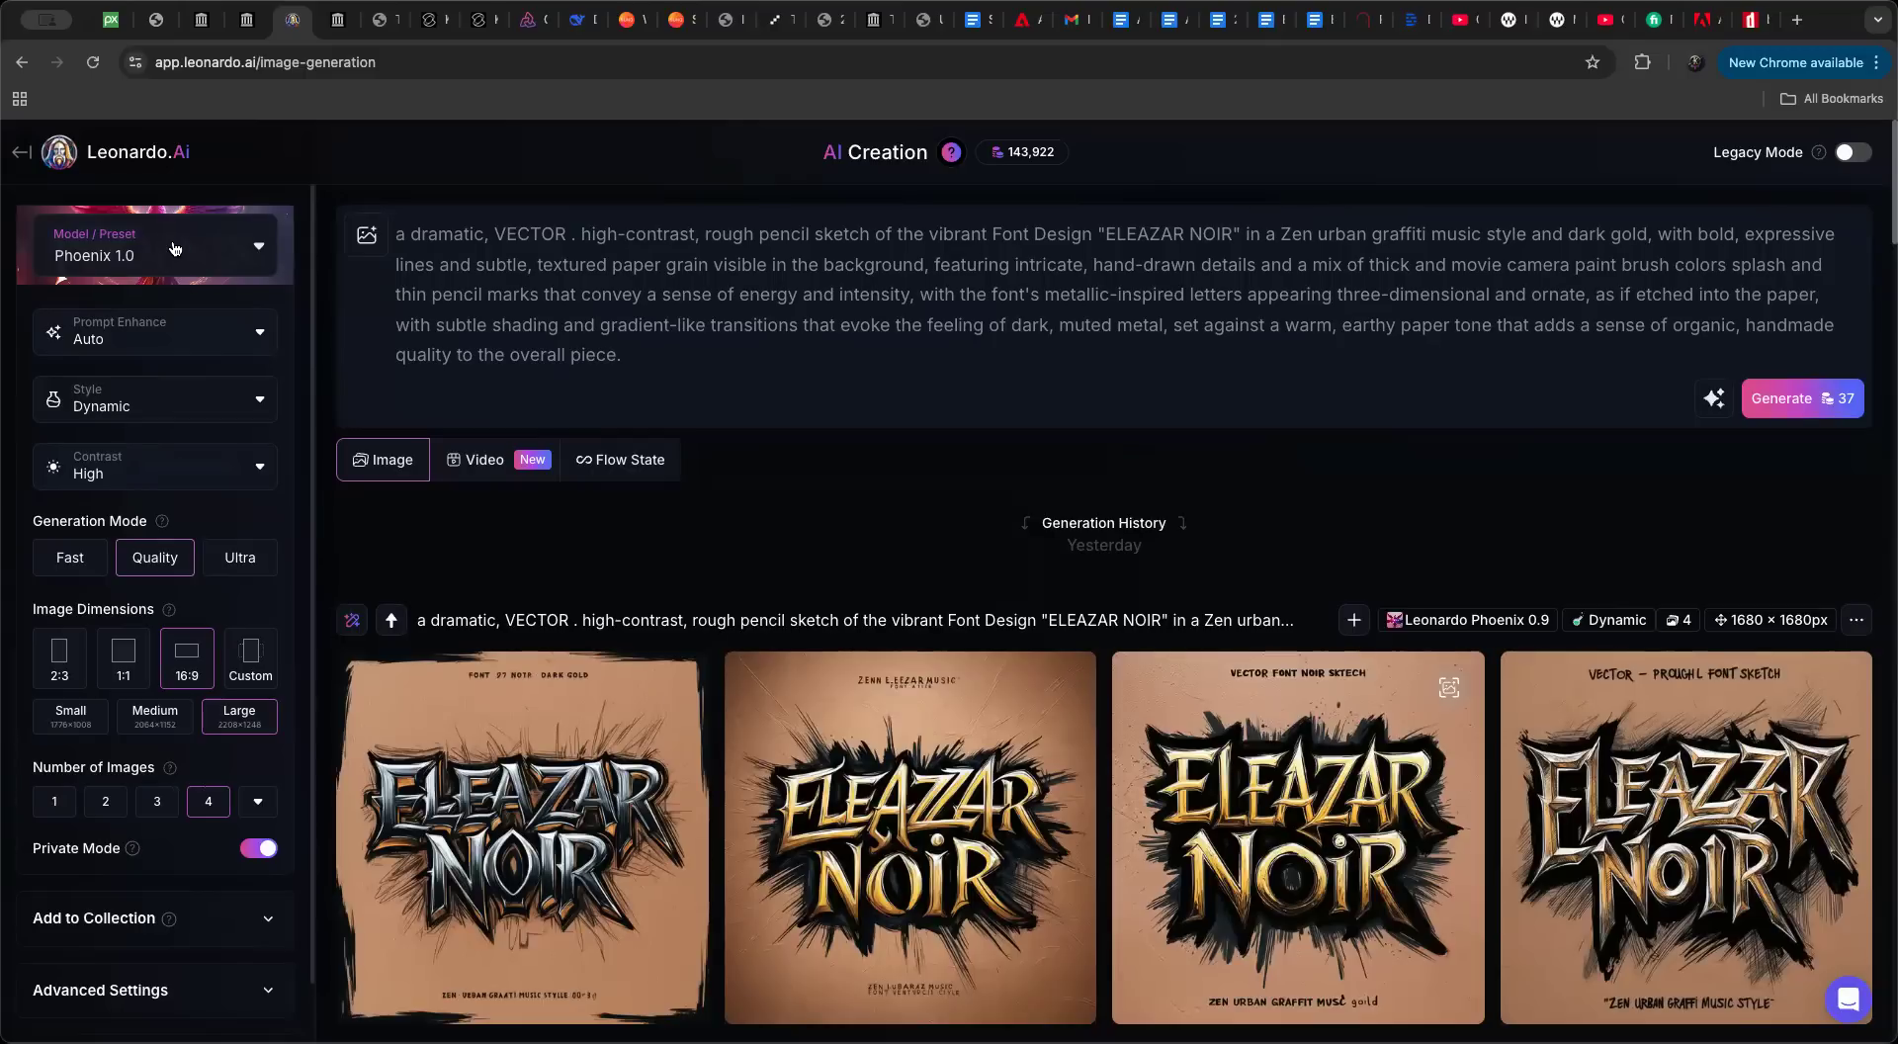
Step: Review the featured models and presets, keeping Phoenix 1.0, and set Prompt Enhance to On
click(175, 248)
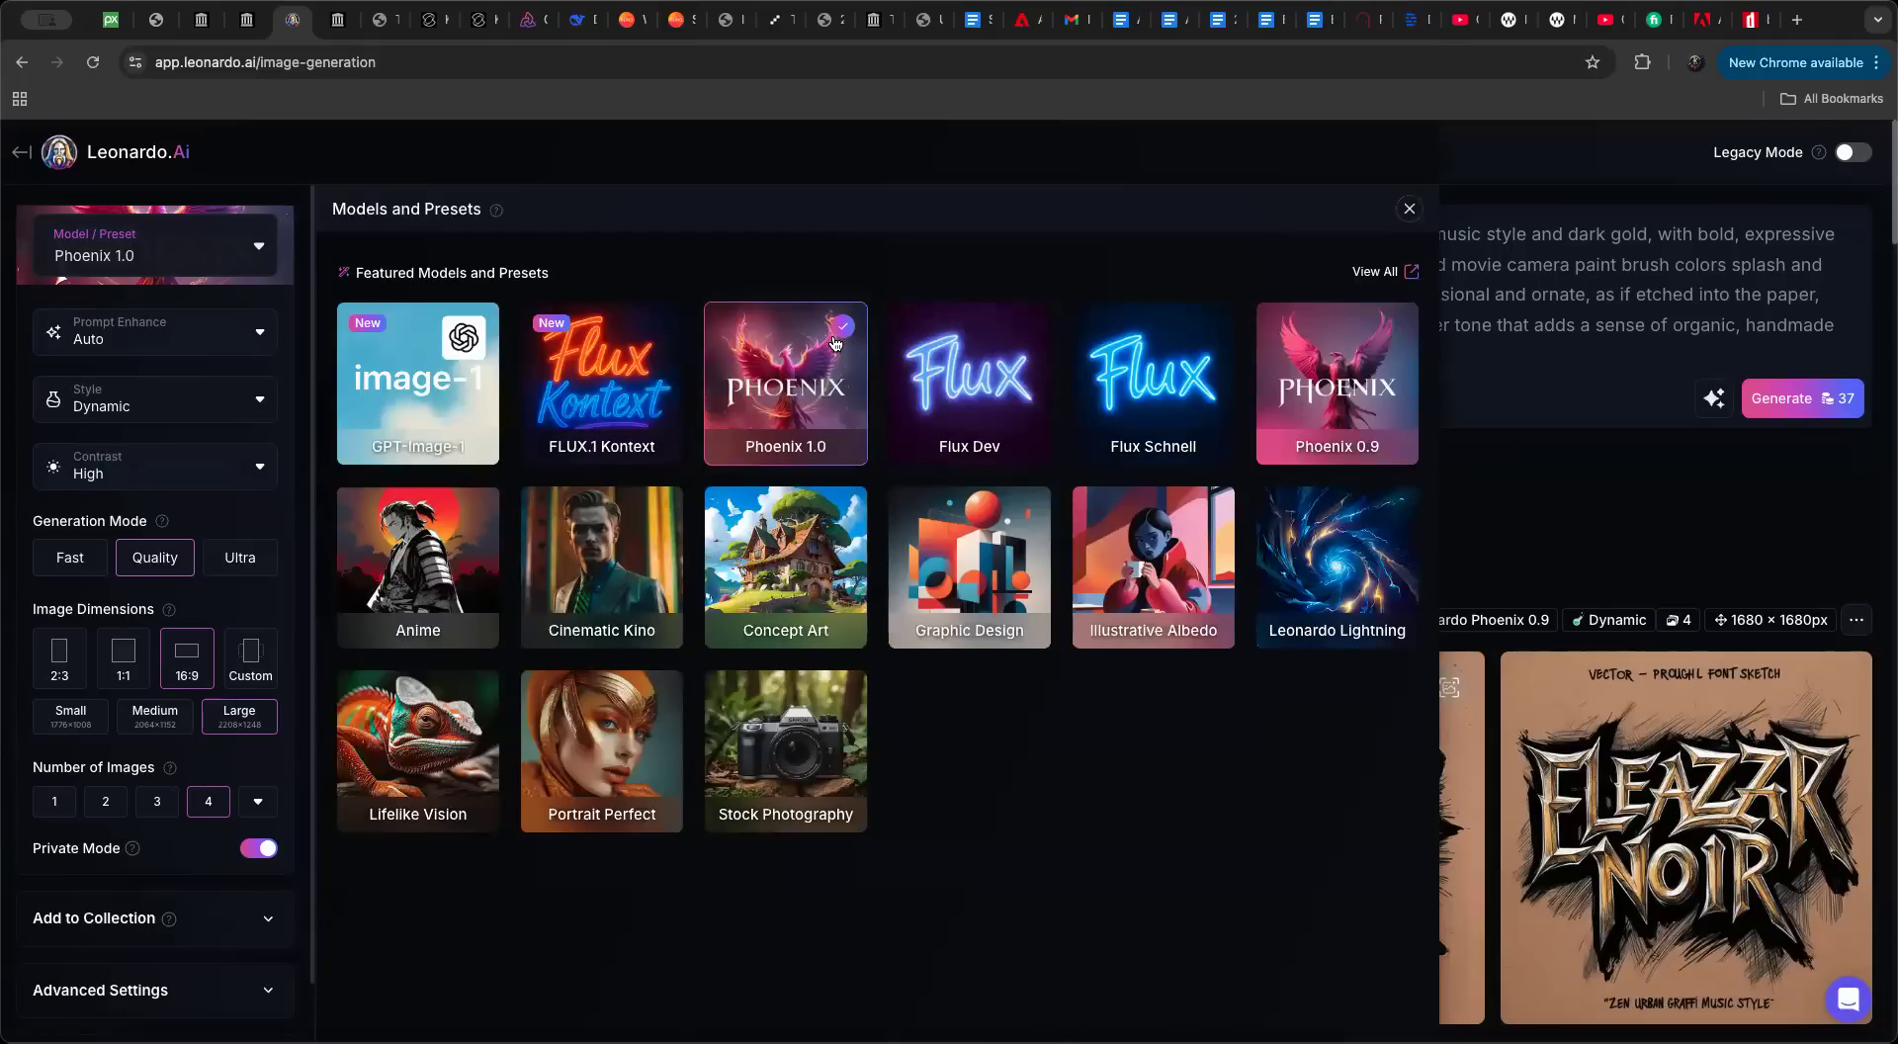
click(1405, 210)
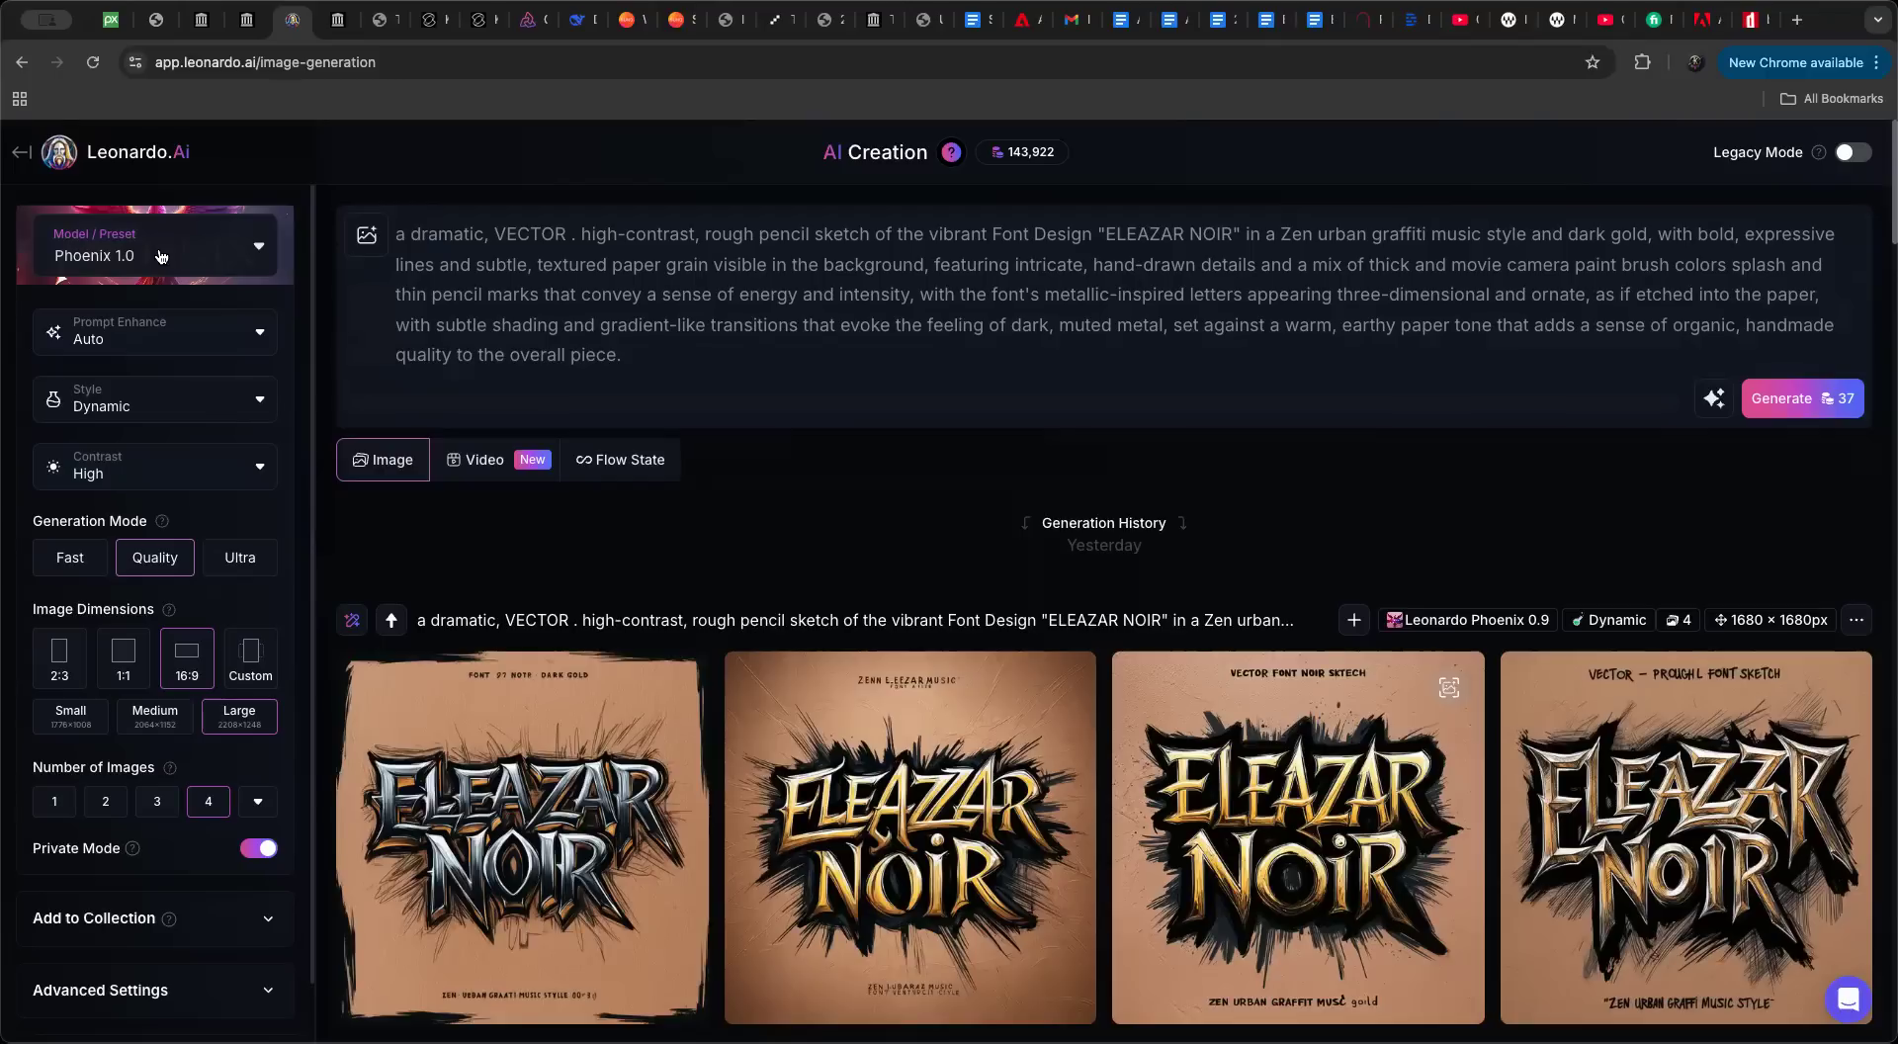
click(153, 338)
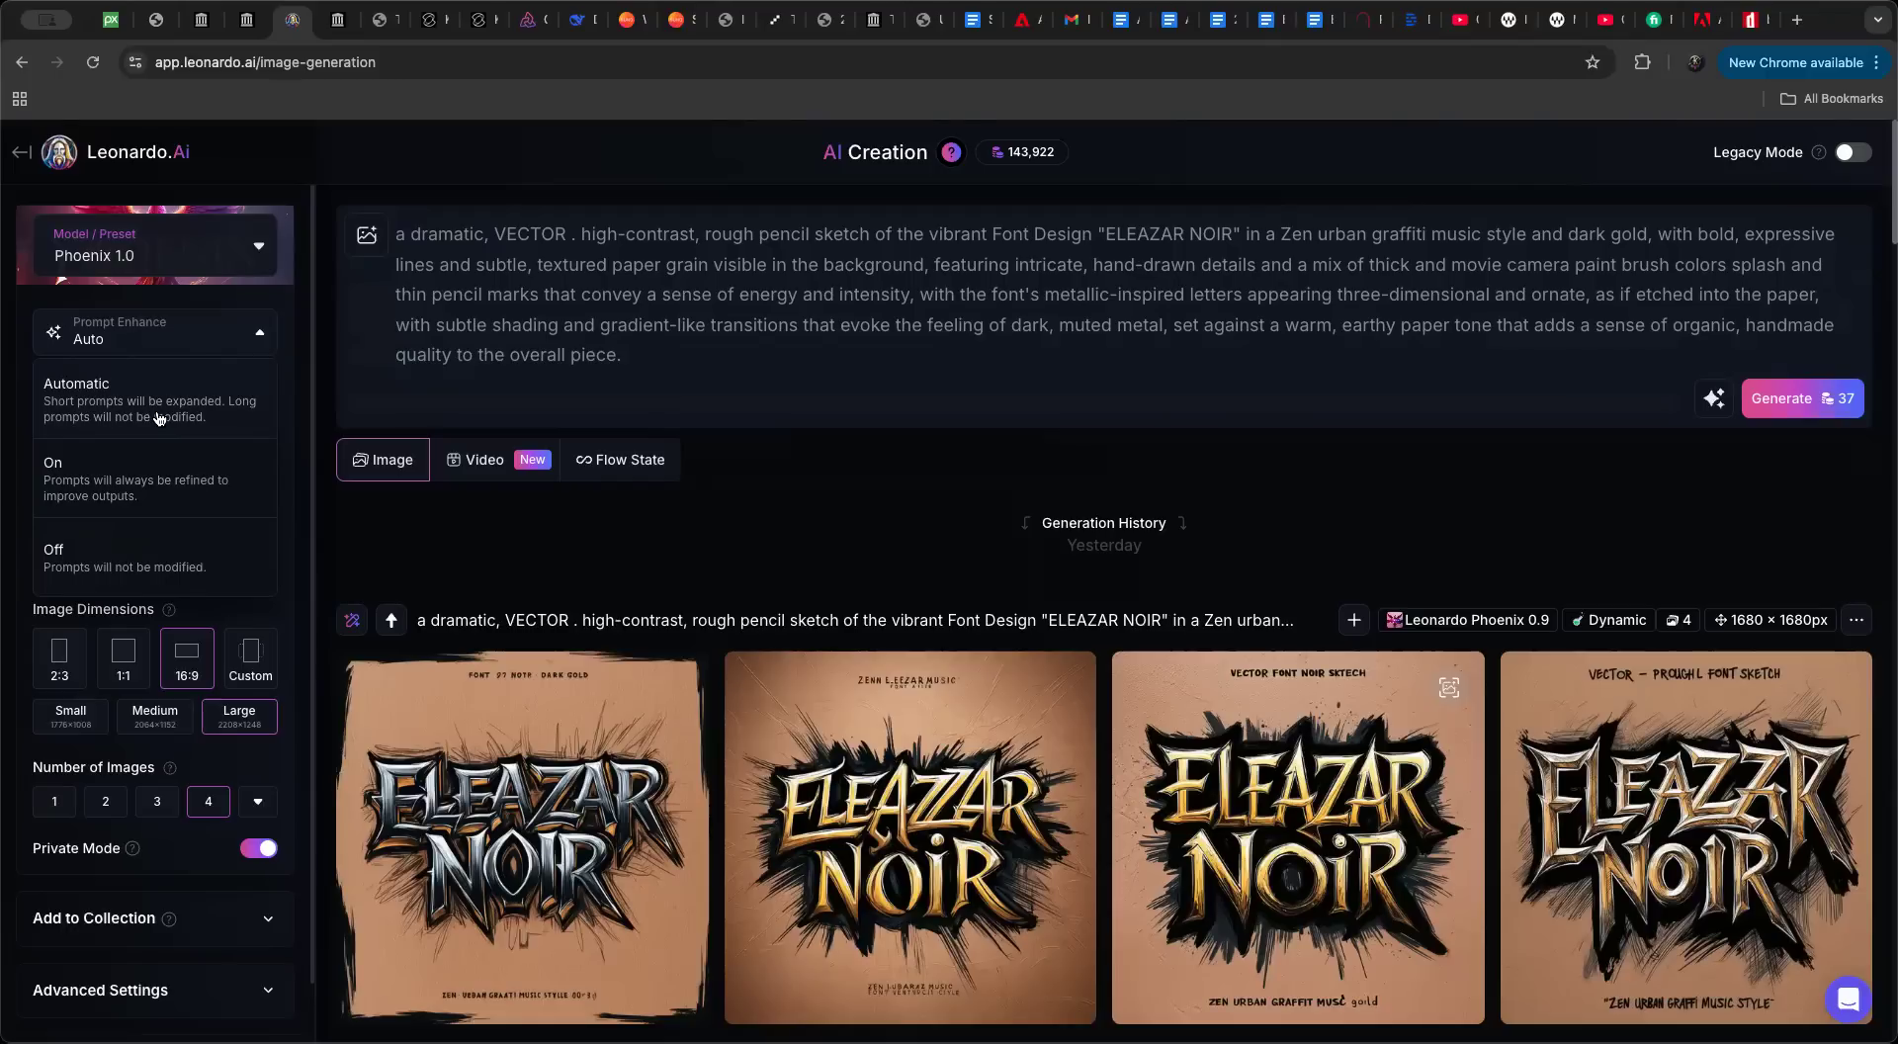
click(145, 487)
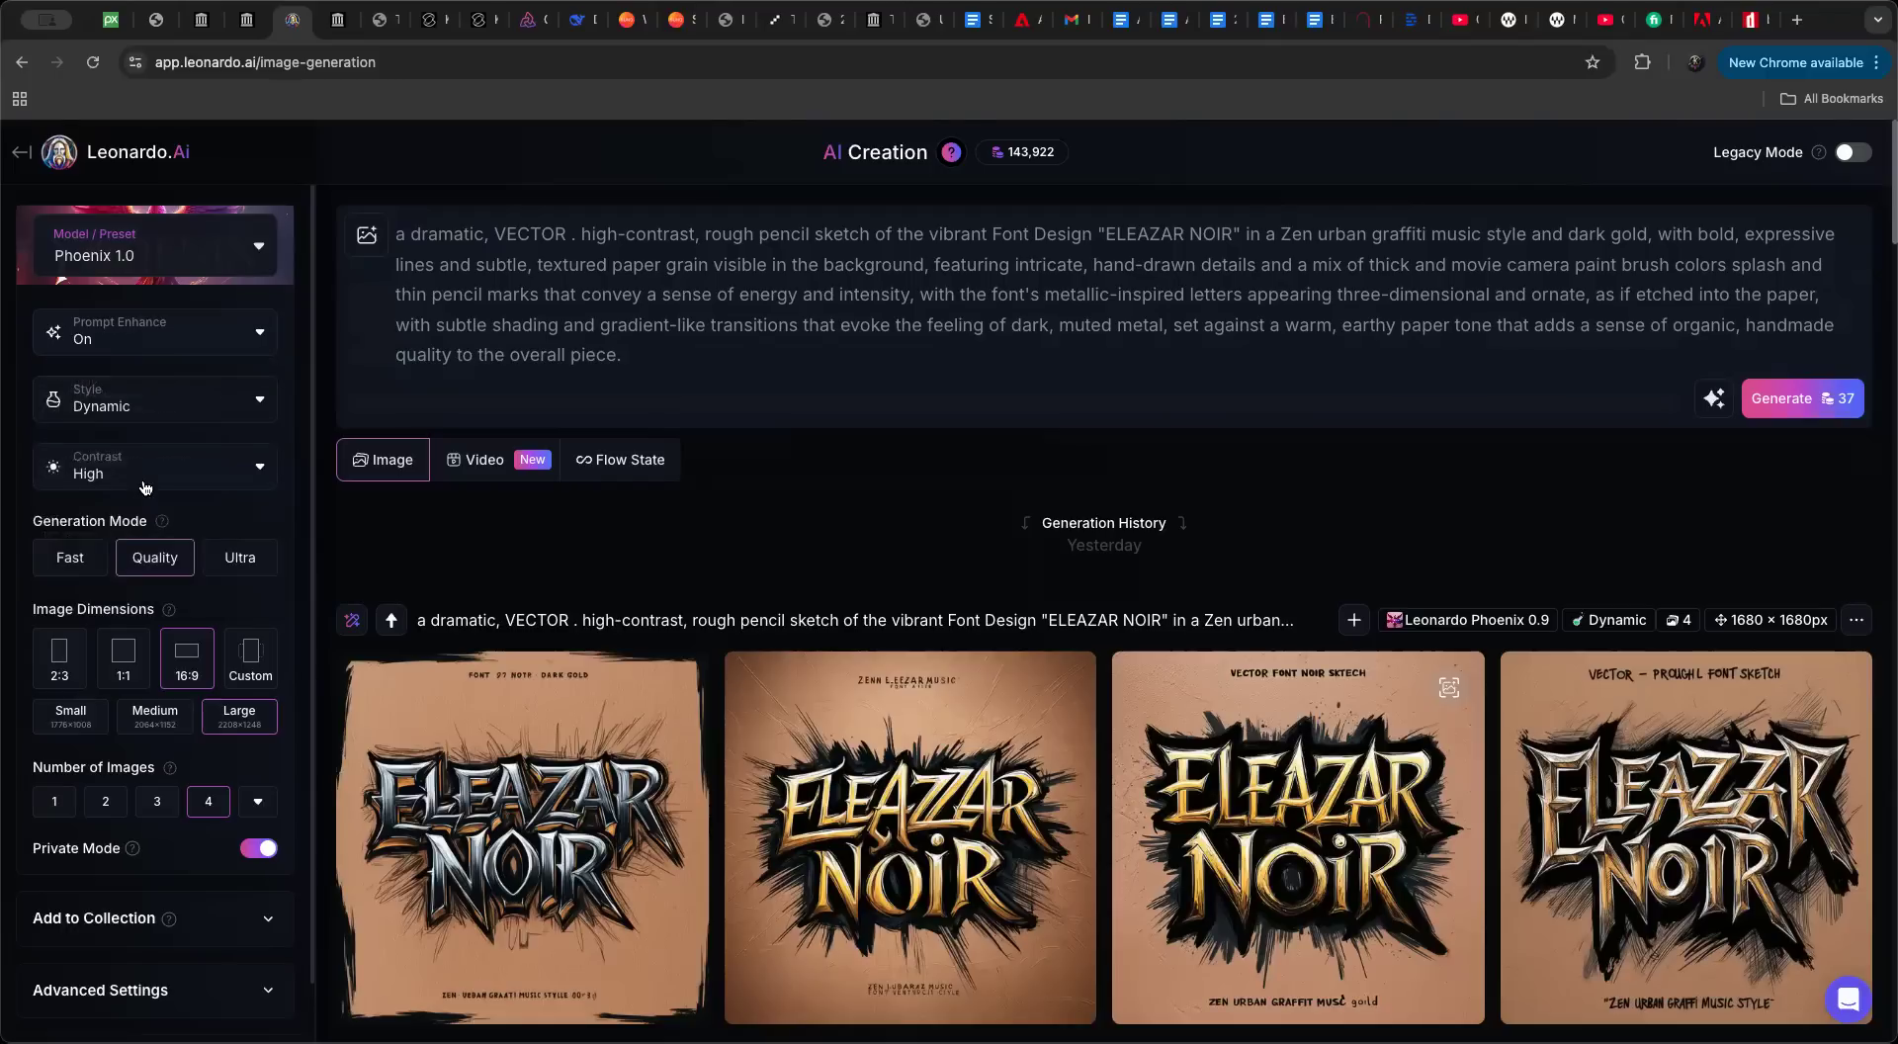
Step: Replace the existing image prompt with "A dragon with iridescent scales"
triple_click(653, 346)
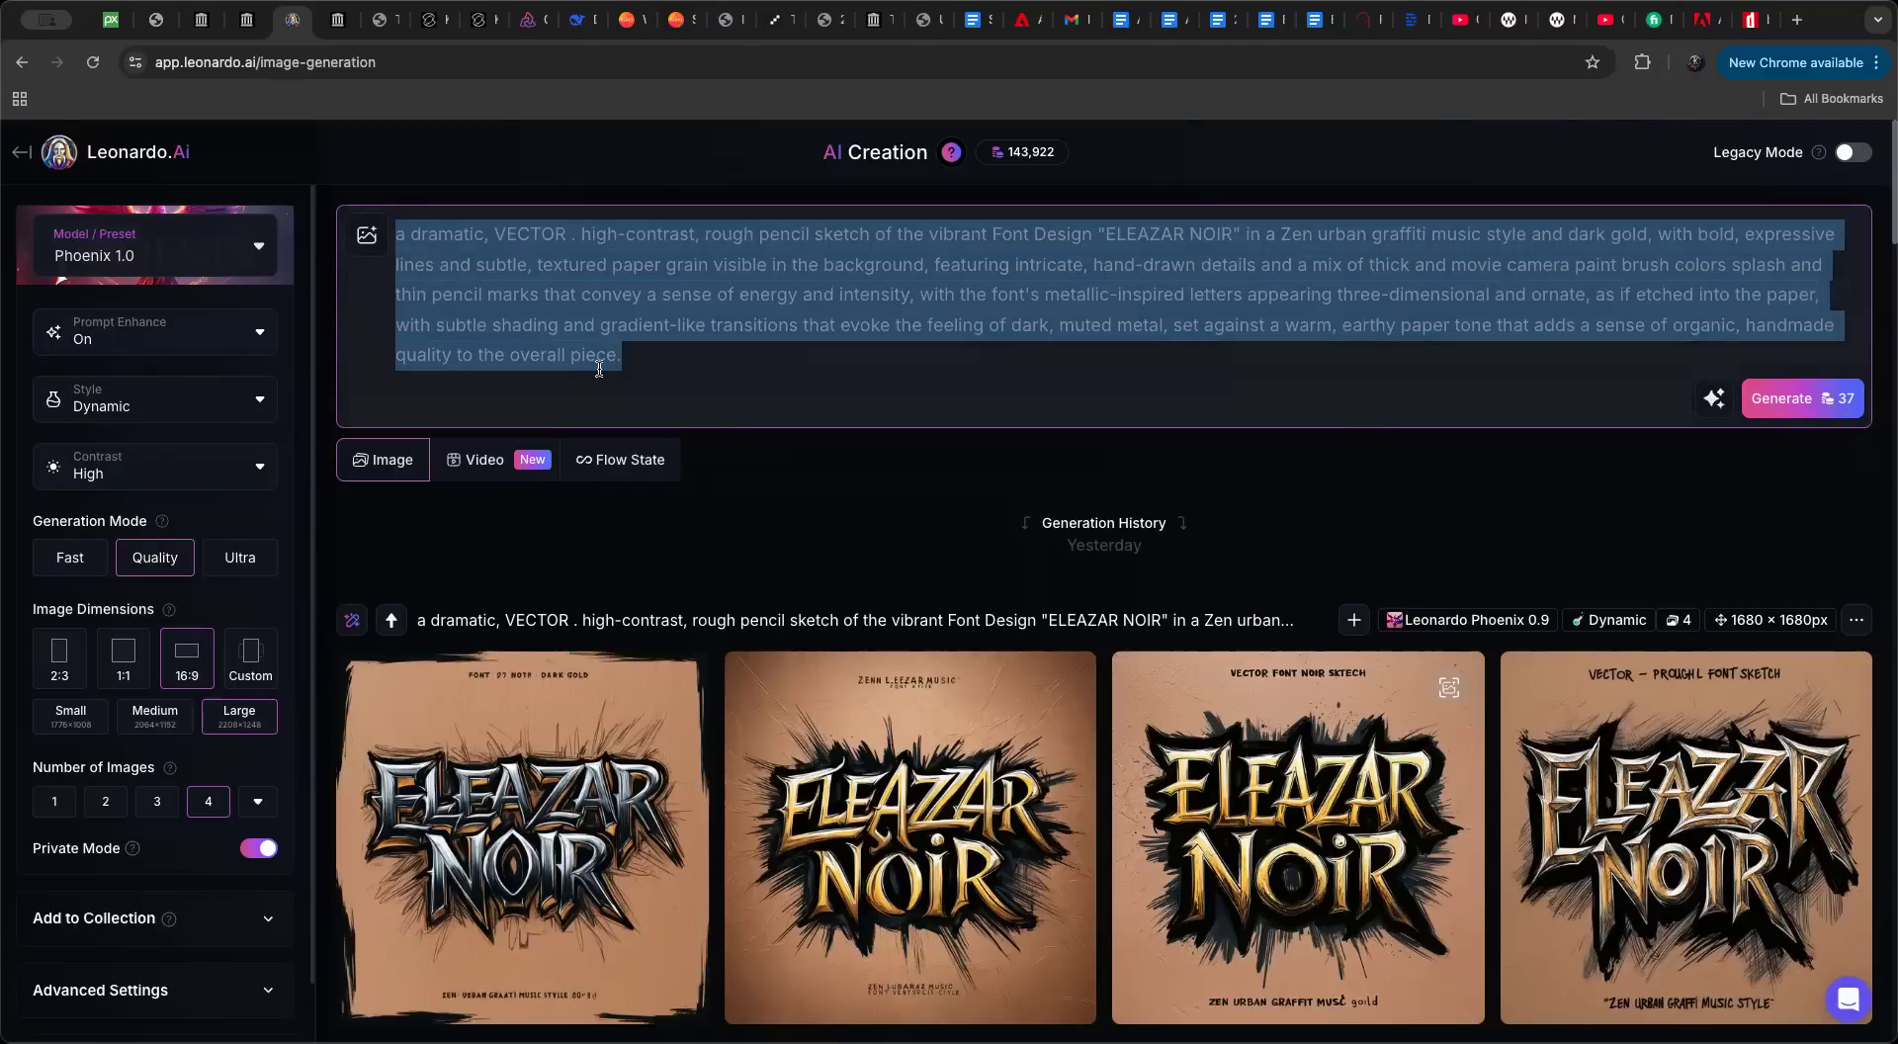
text(A dr)
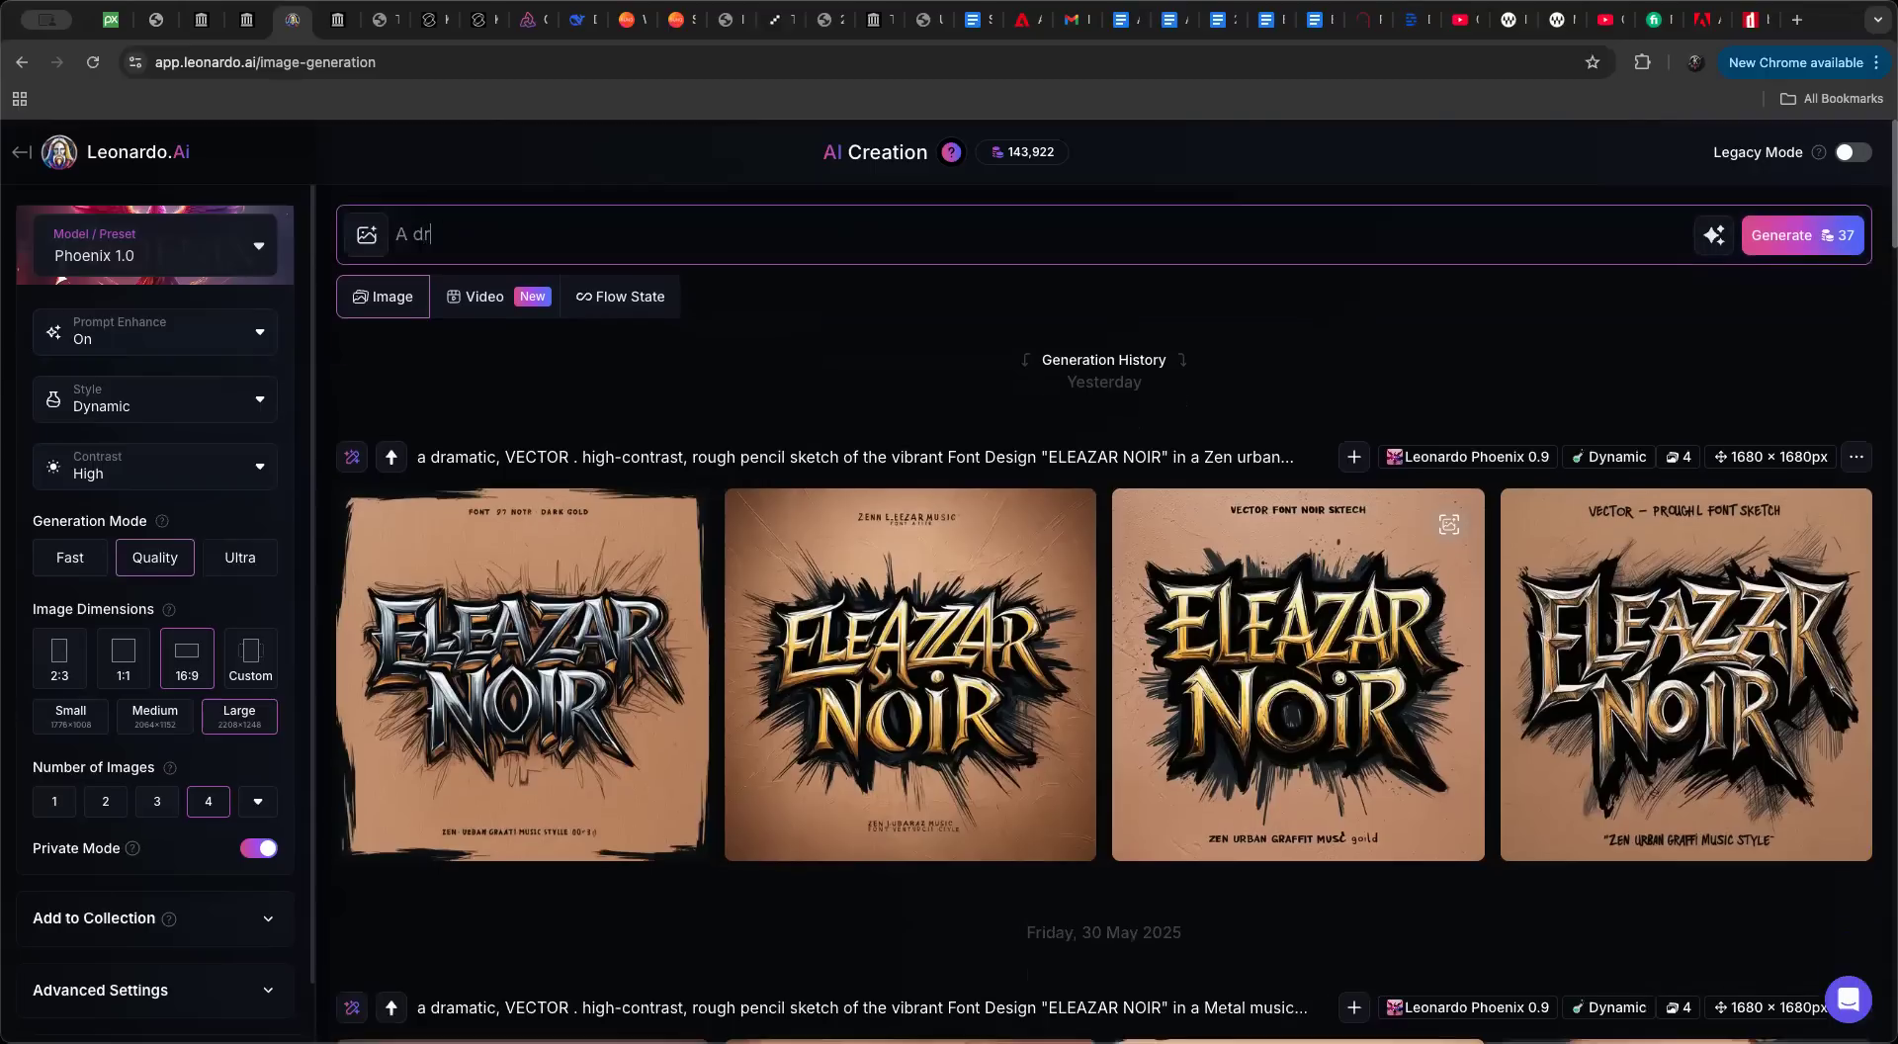
text(agon with irridescent scales)
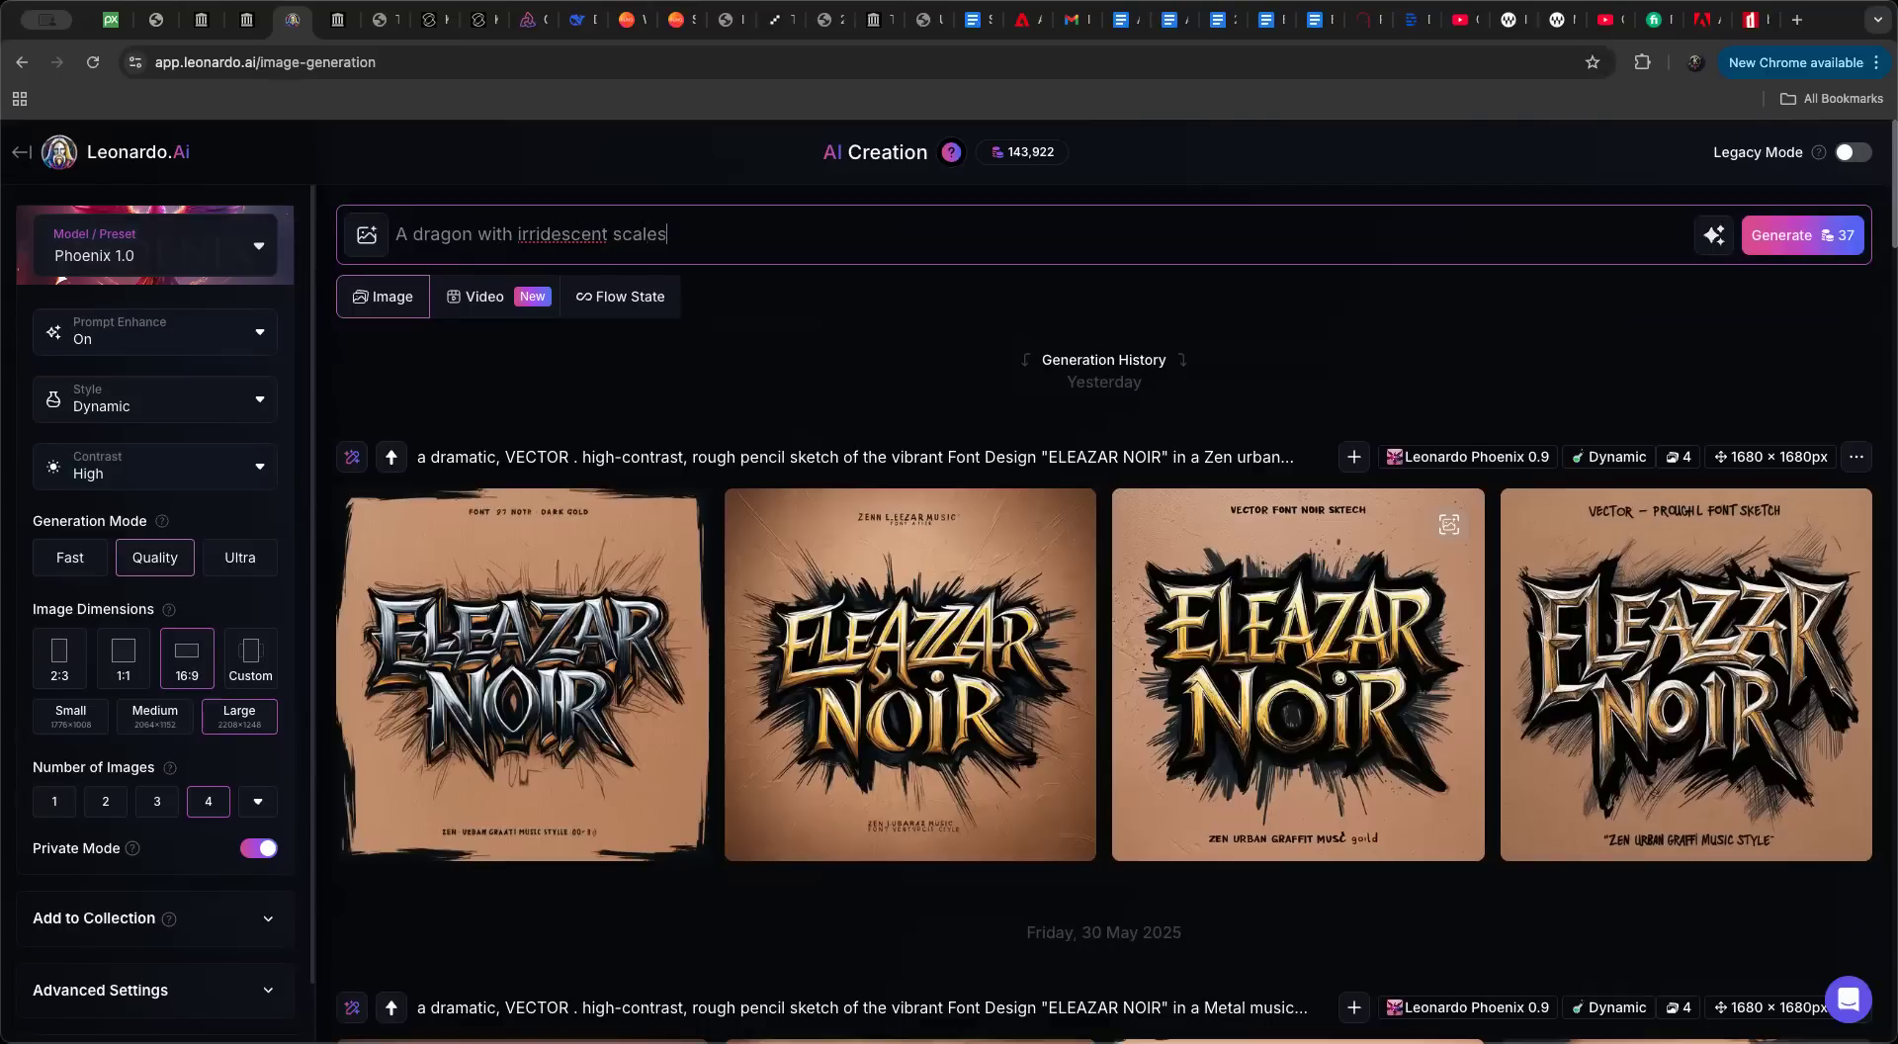
click(528, 240)
key(BackSpace)
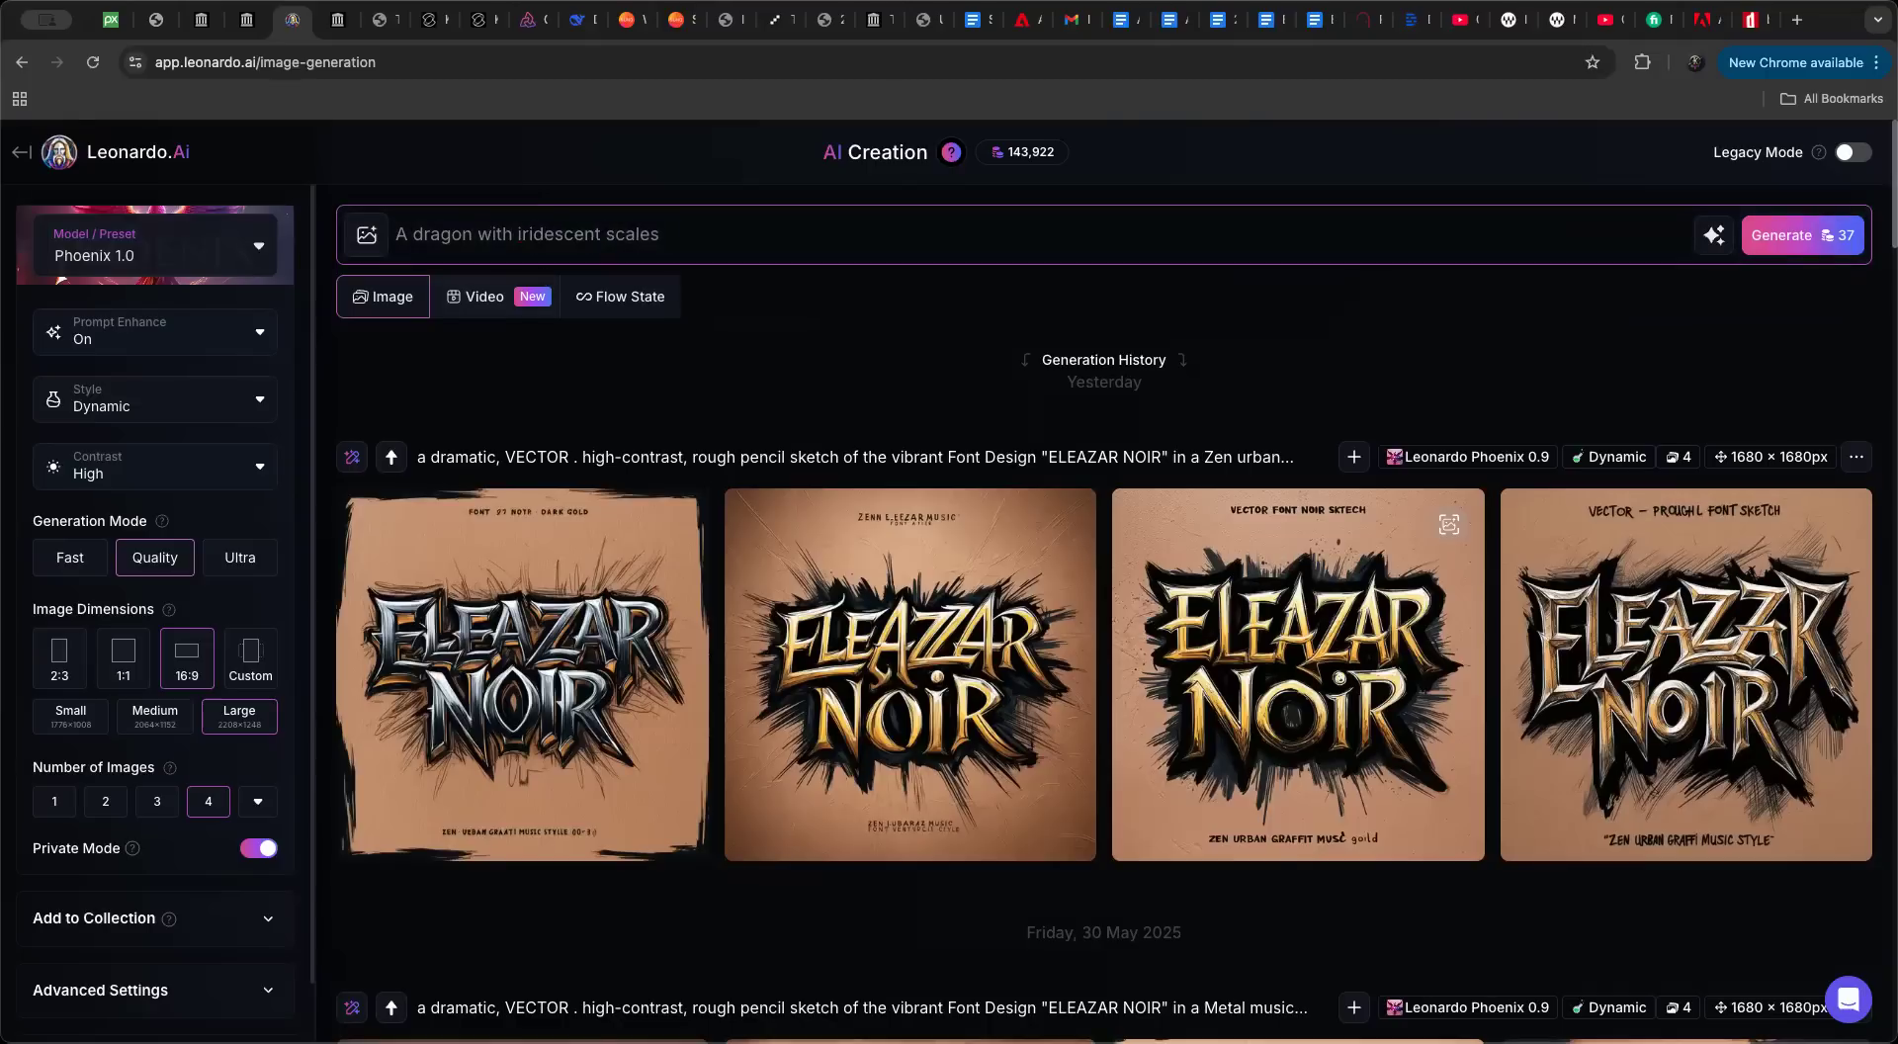
Step: Extend the prompt with "flying over a gigantic mountain with cirrus clouds and lightning" and generate the images
click(726, 244)
text(fly)
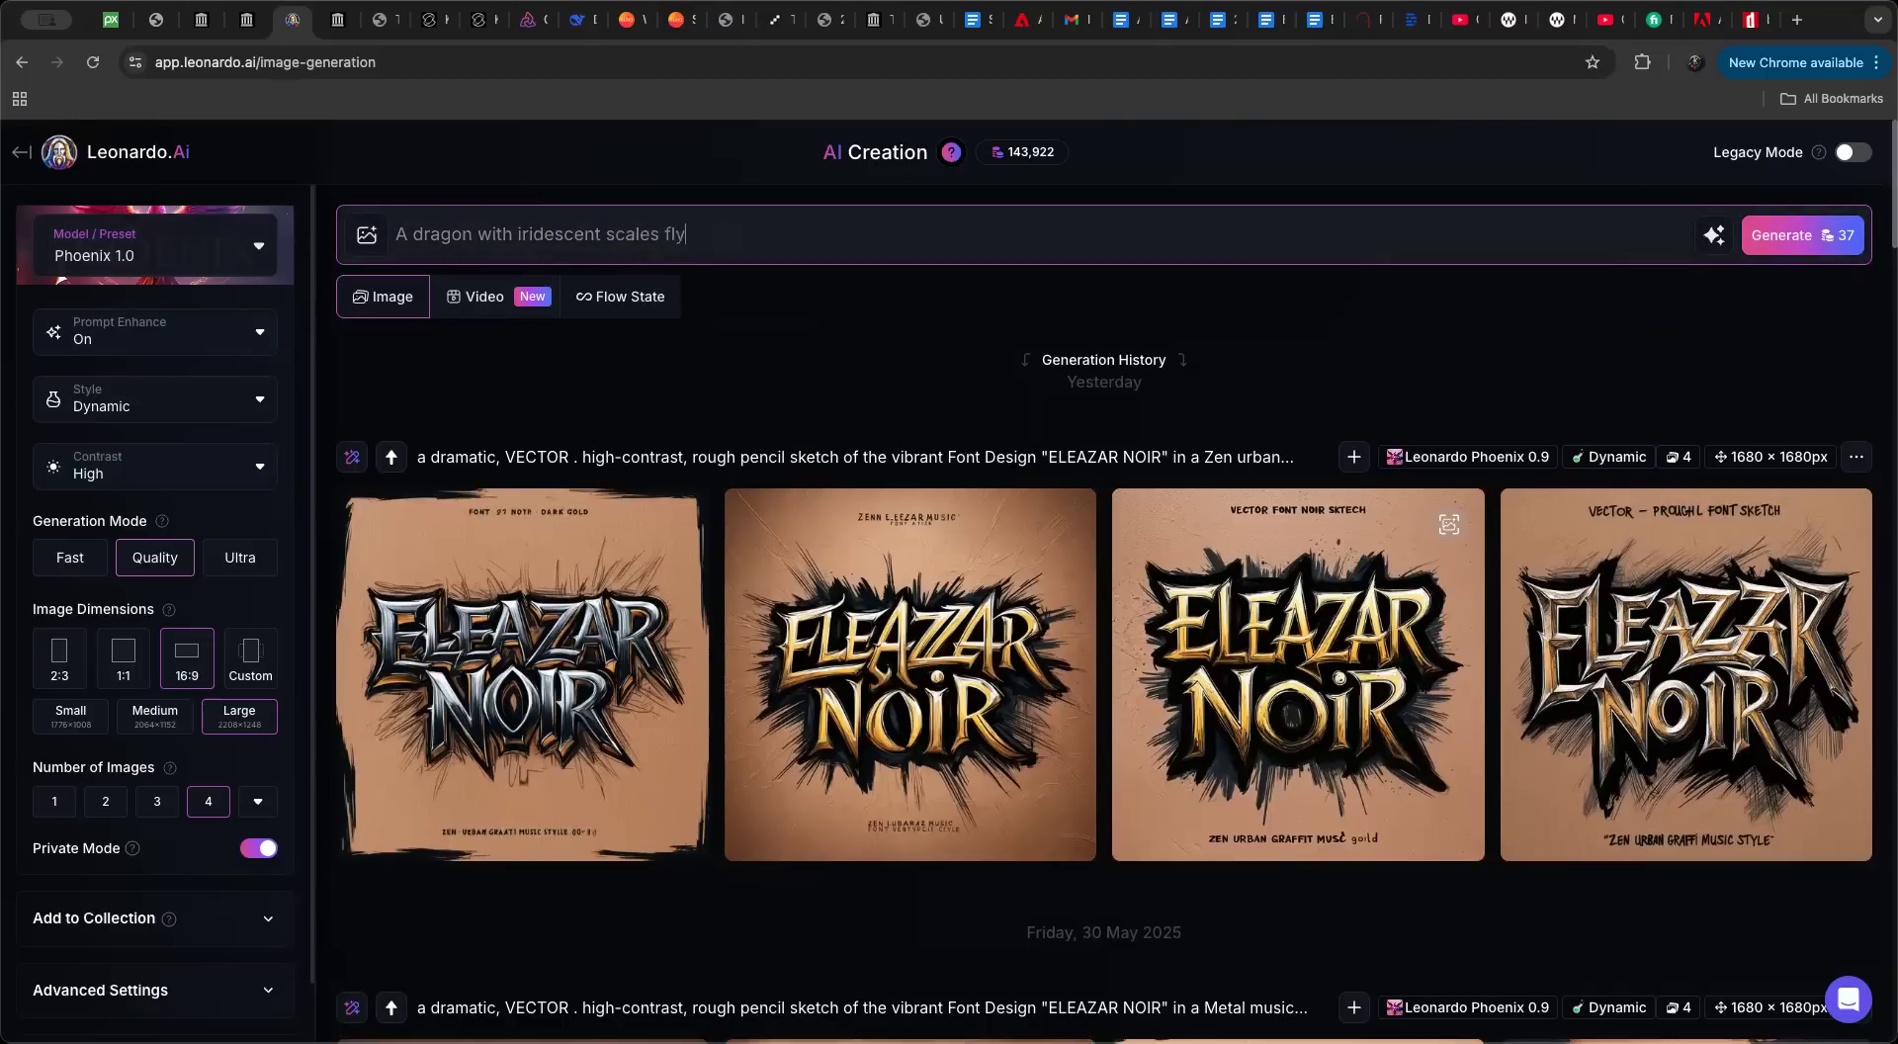
text(ing over a gigantic mount)
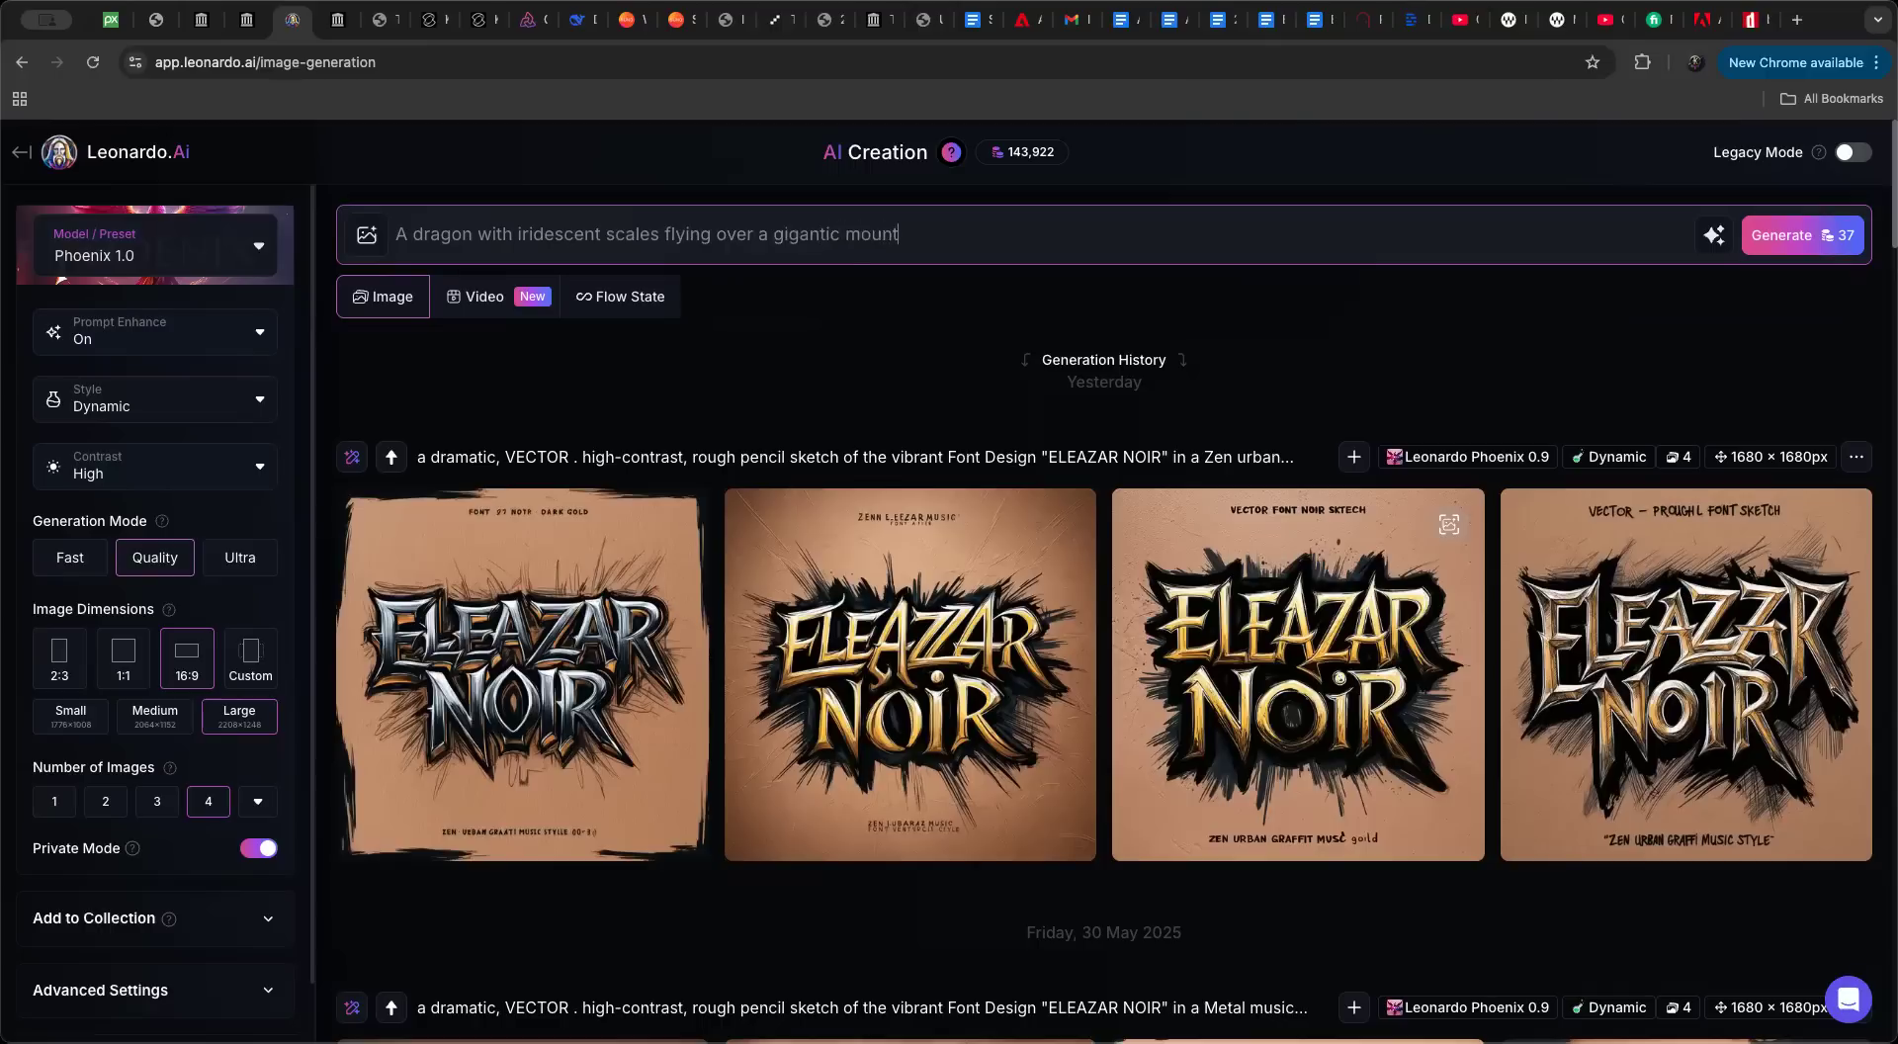
text(ain with cirrus clouds and i)
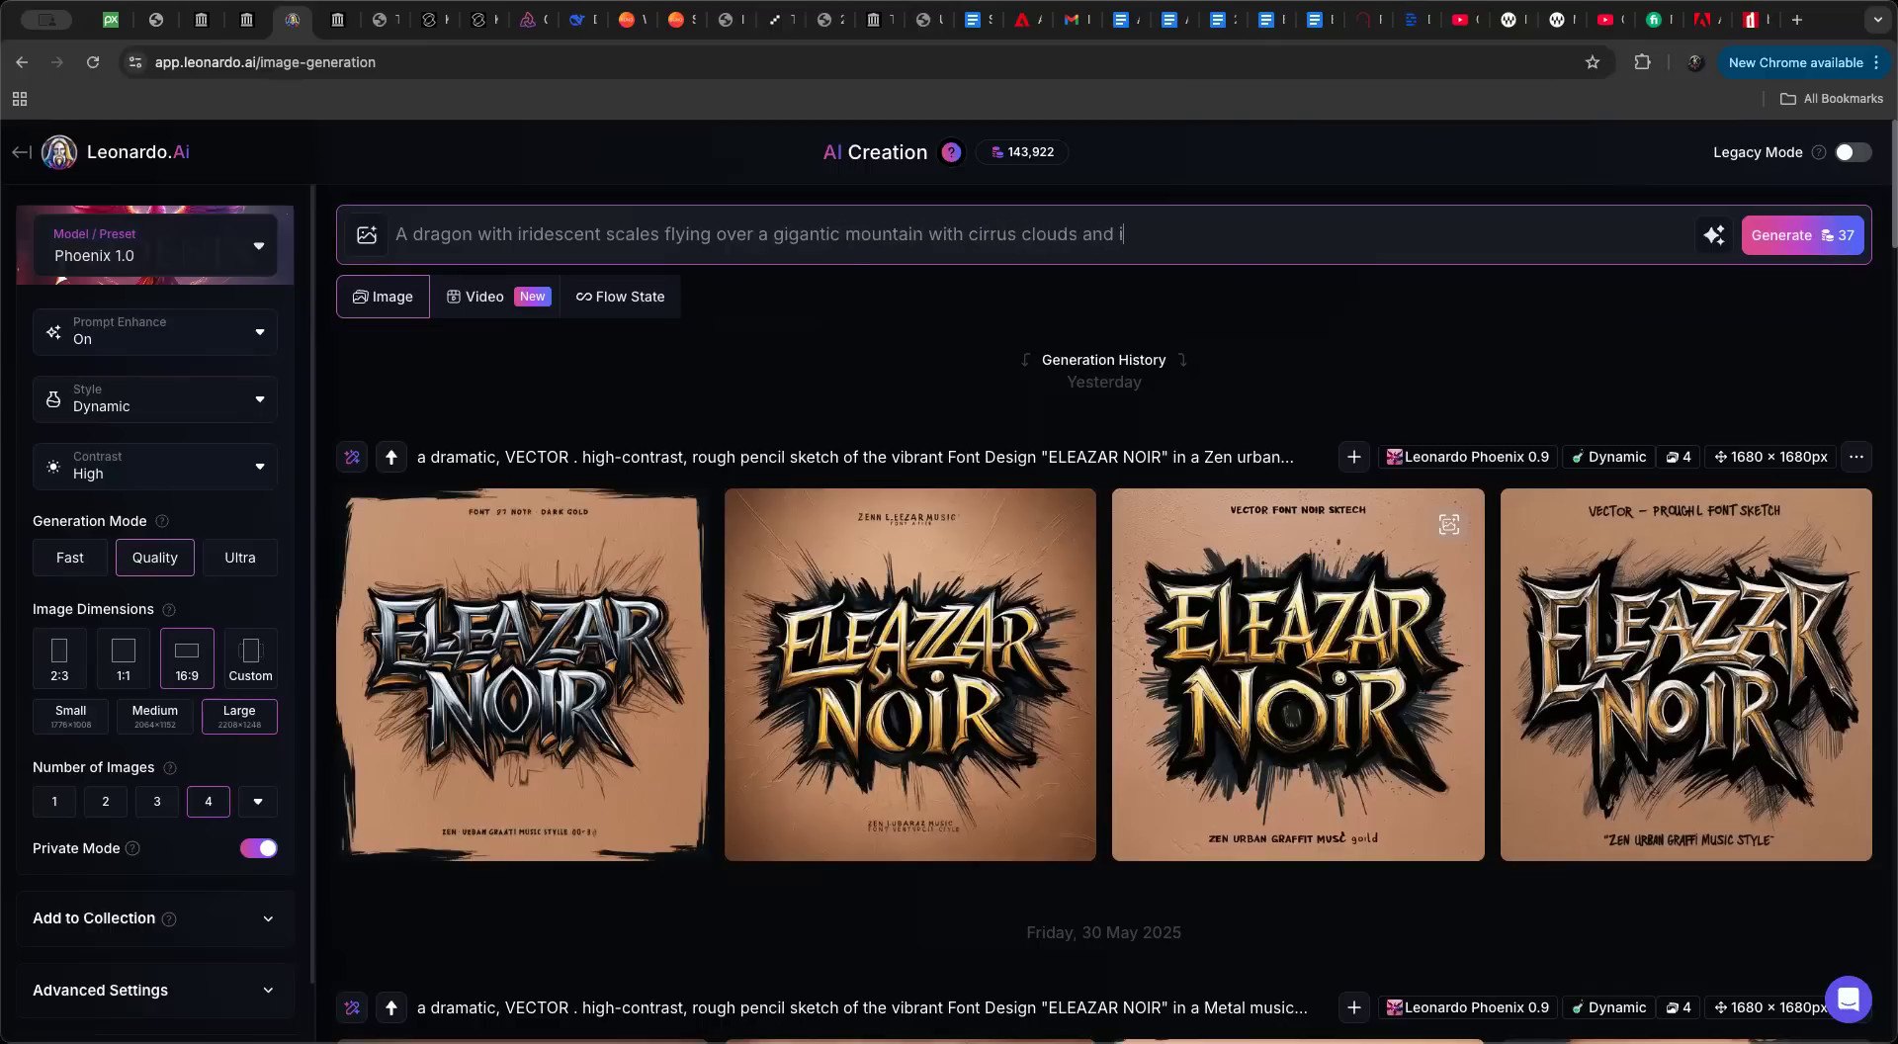
key(BackSpace)
text(lightning)
drag(1248, 232, 369, 253)
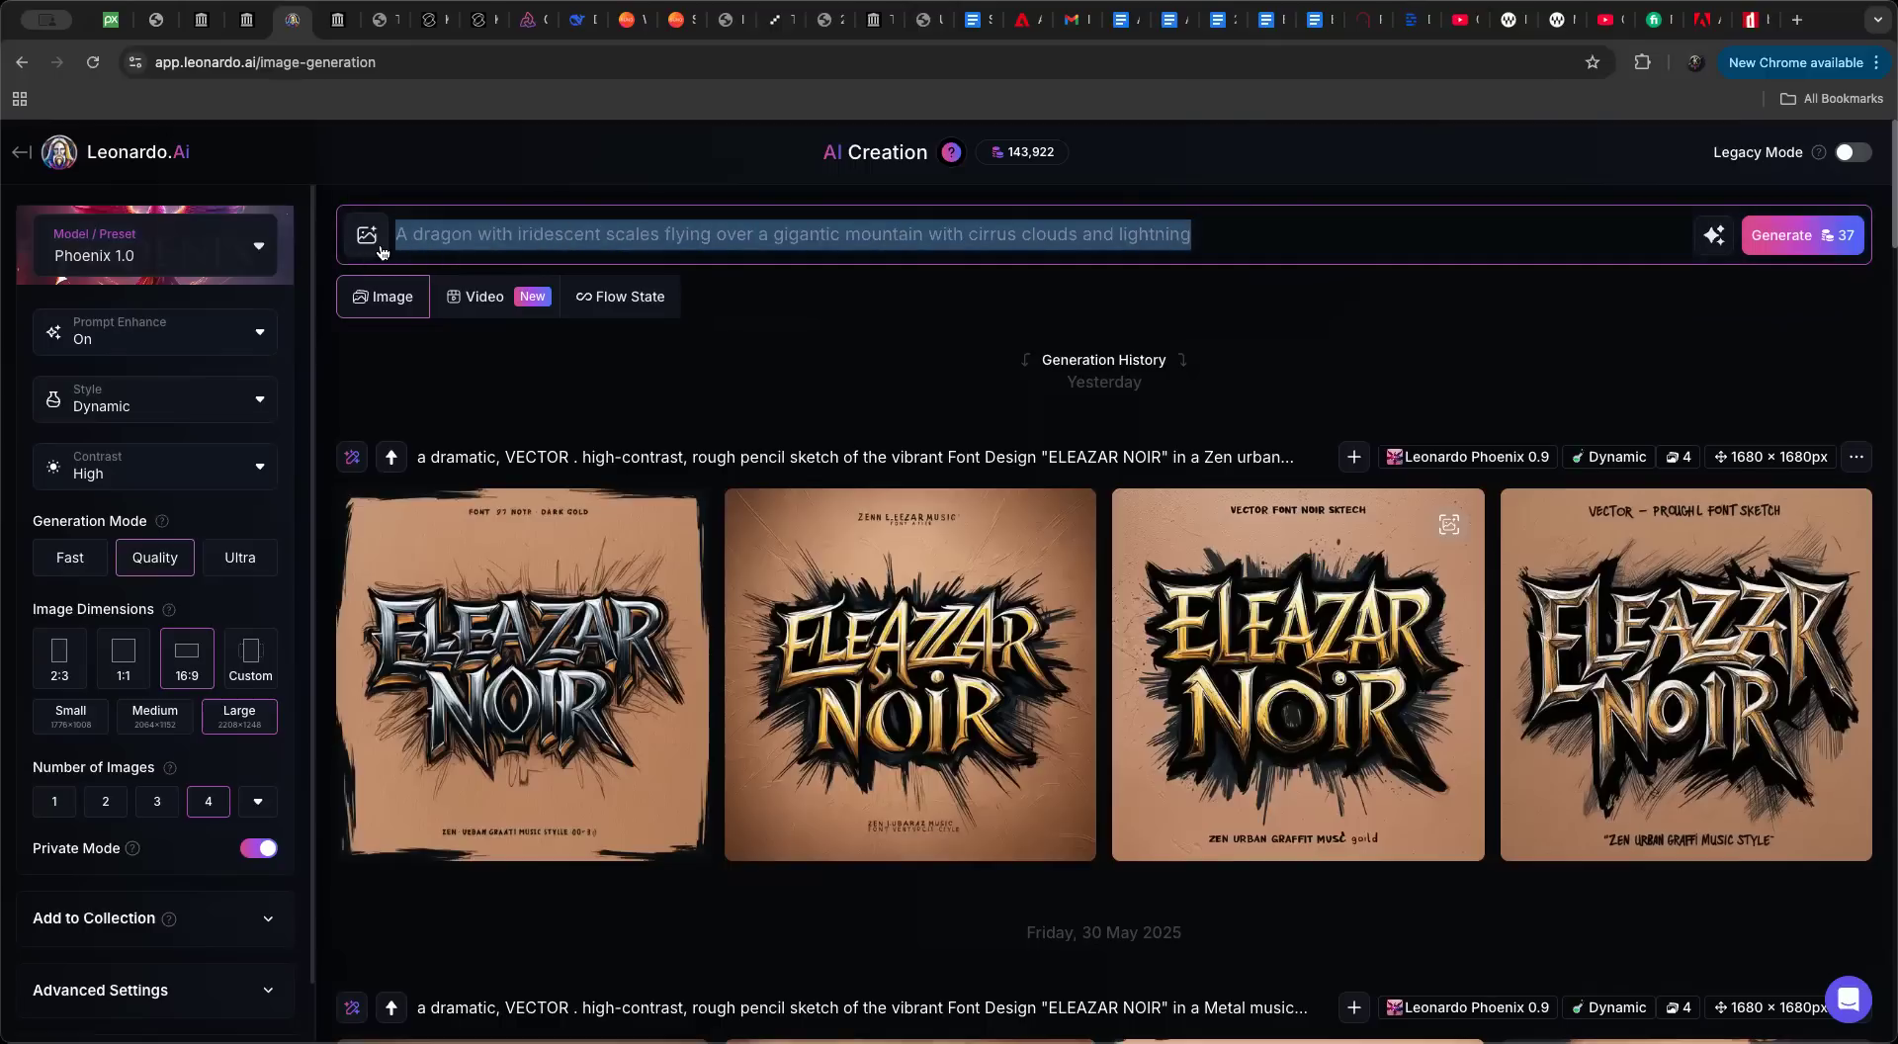
click(1270, 255)
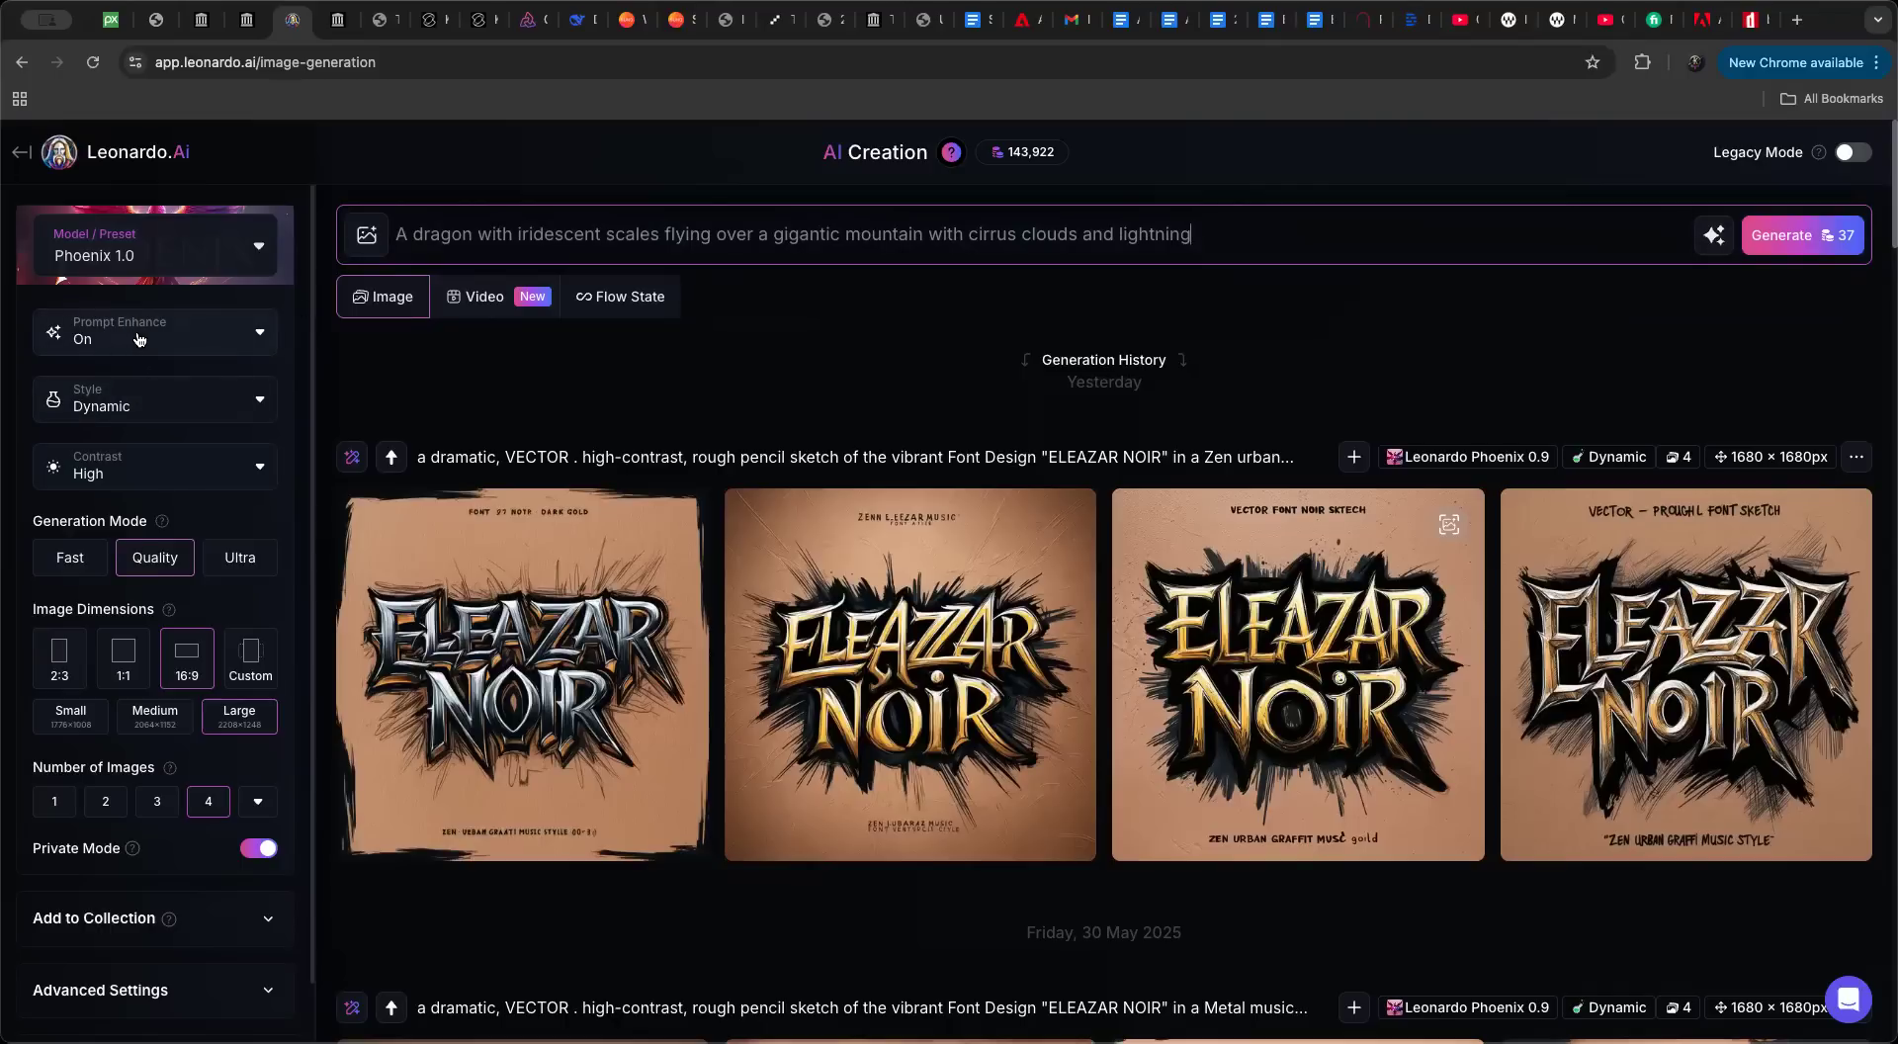
click(1806, 247)
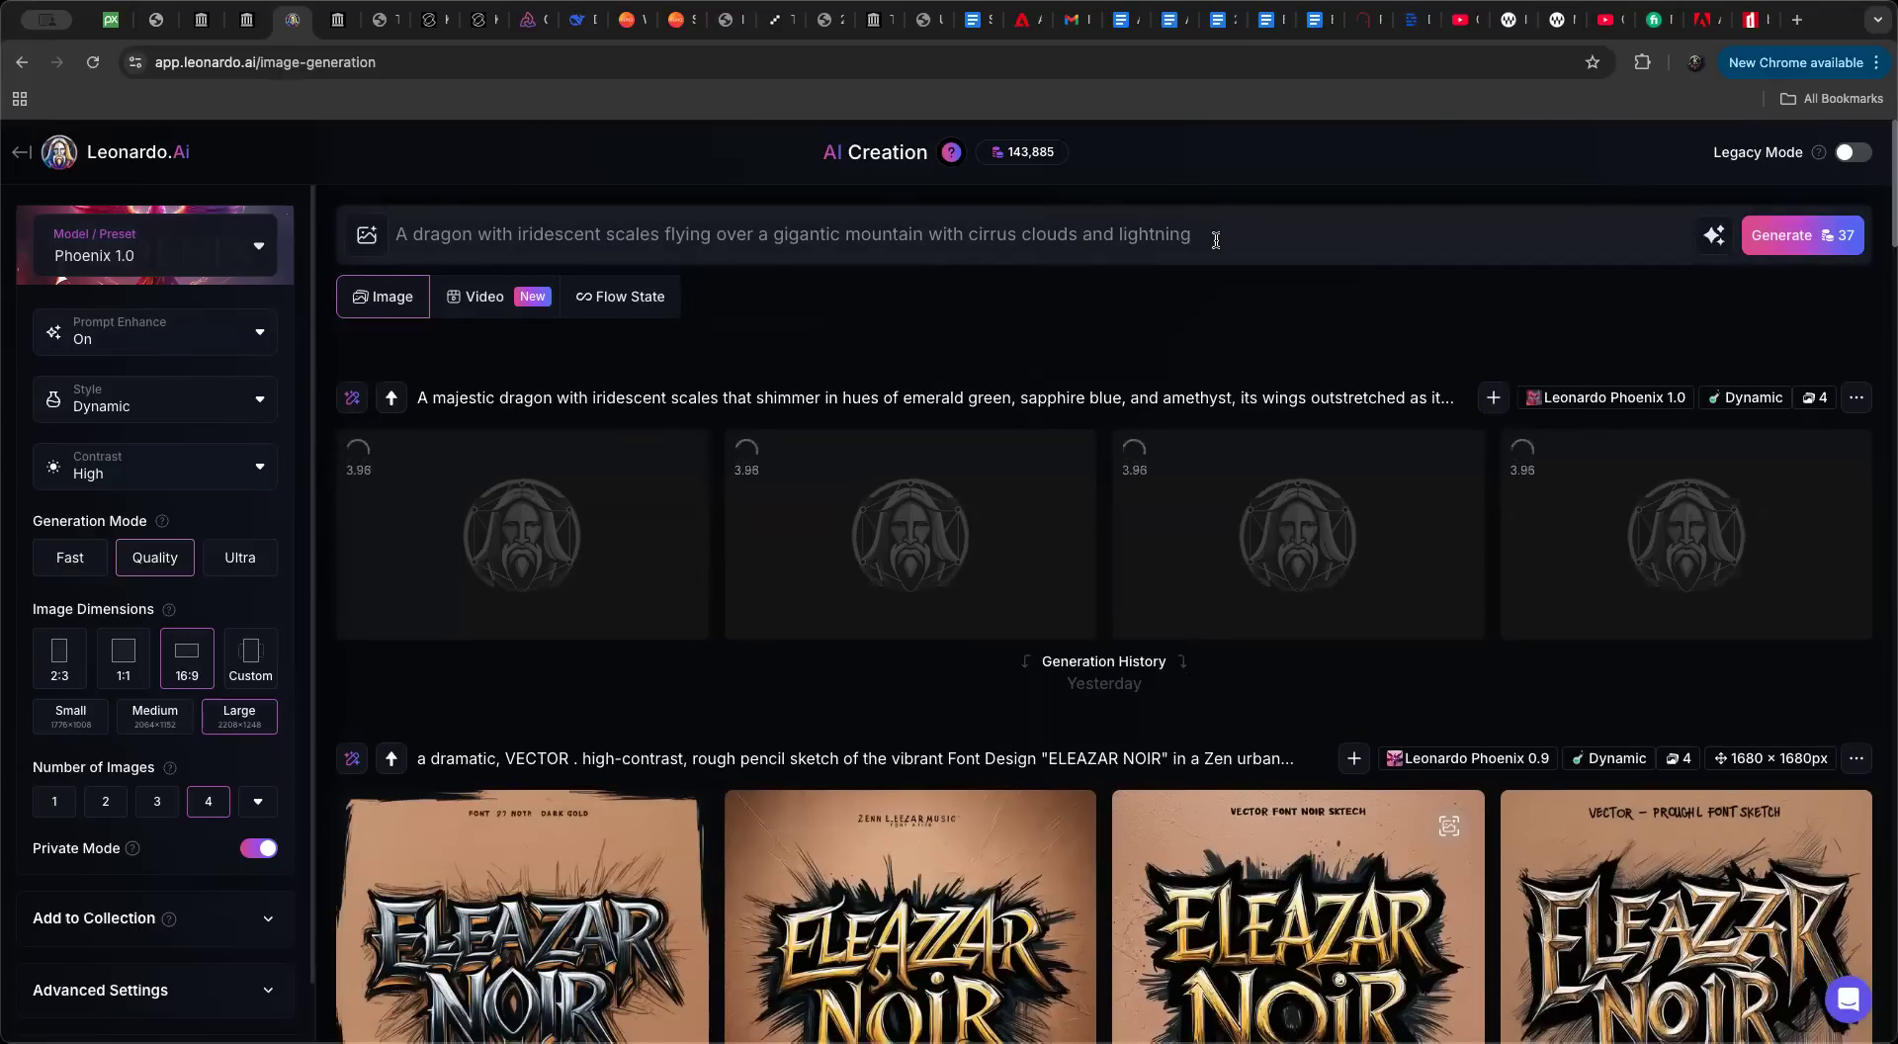
Step: Reuse the enhanced dragon prompt as the current prompt and highlight its text for reading
click(392, 399)
drag(1276, 294, 401, 241)
click(409, 252)
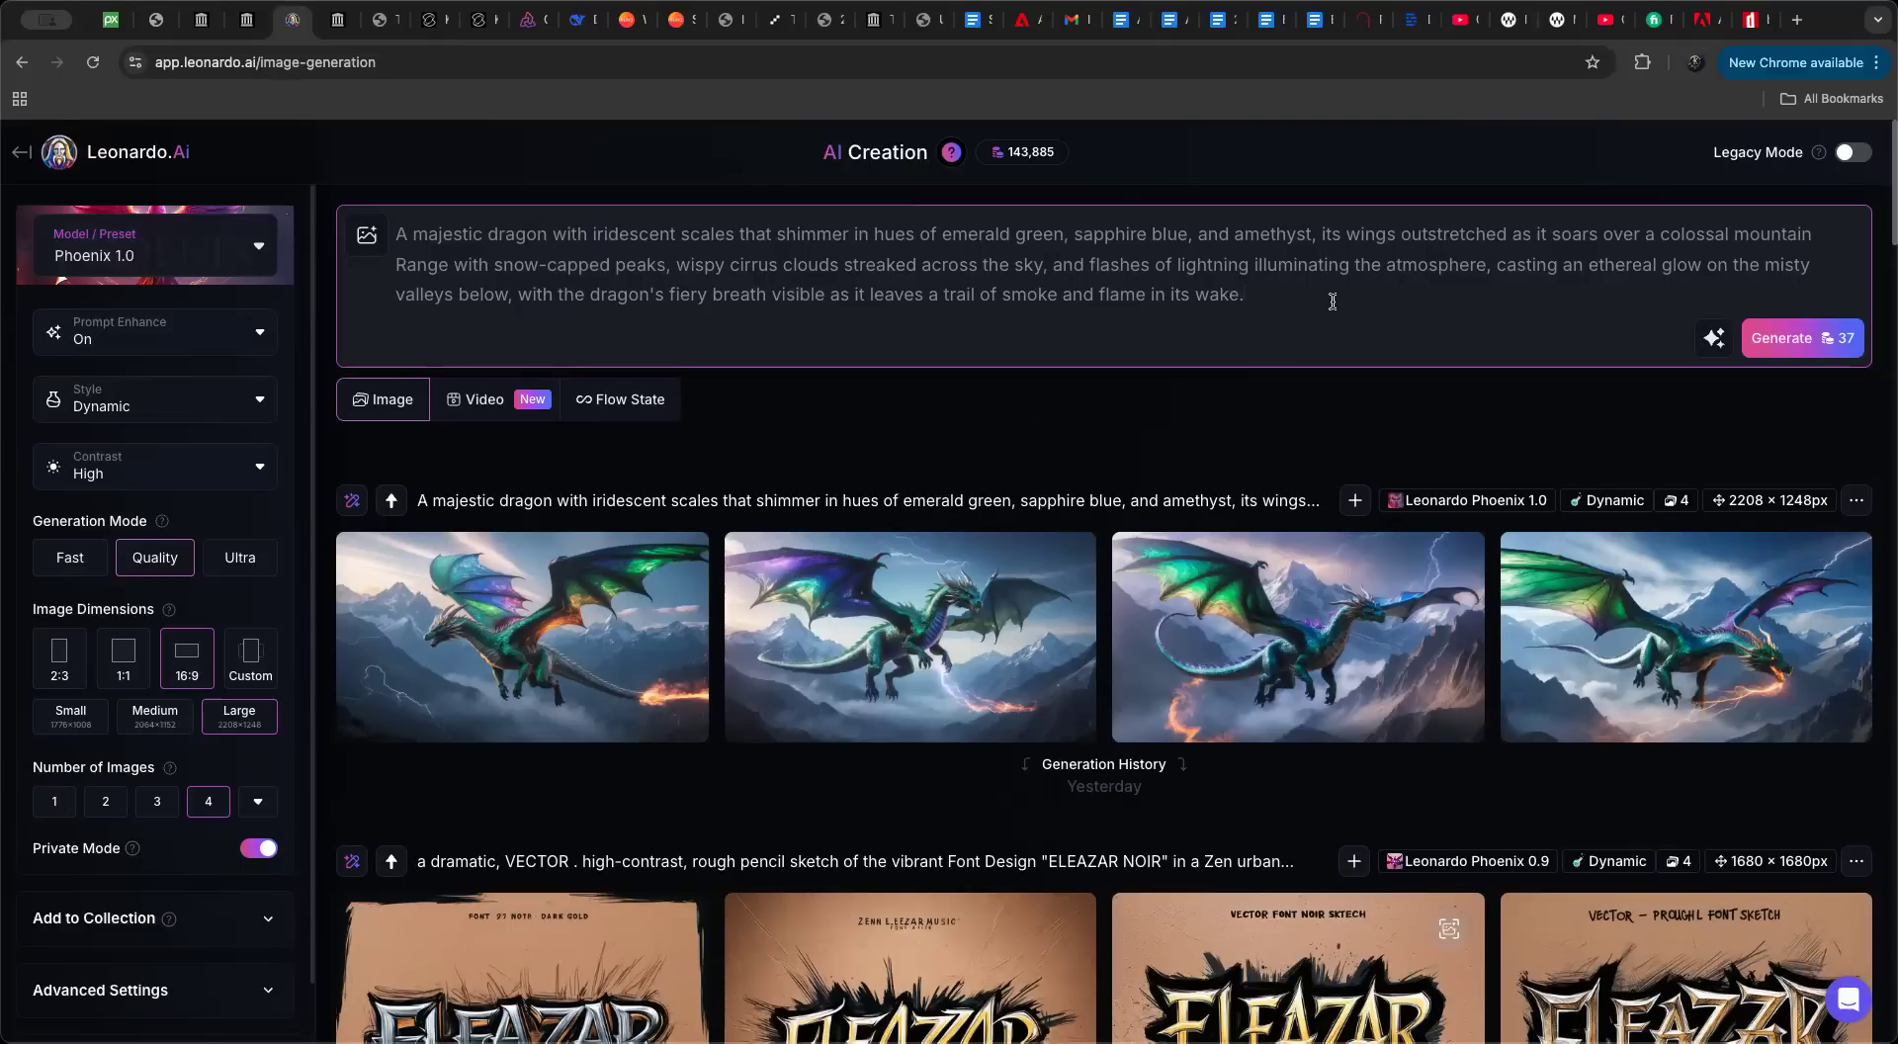
Step: View the generated dragon images enlarged, ending on the dragon breathing fire beside the snowy peak
click(581, 623)
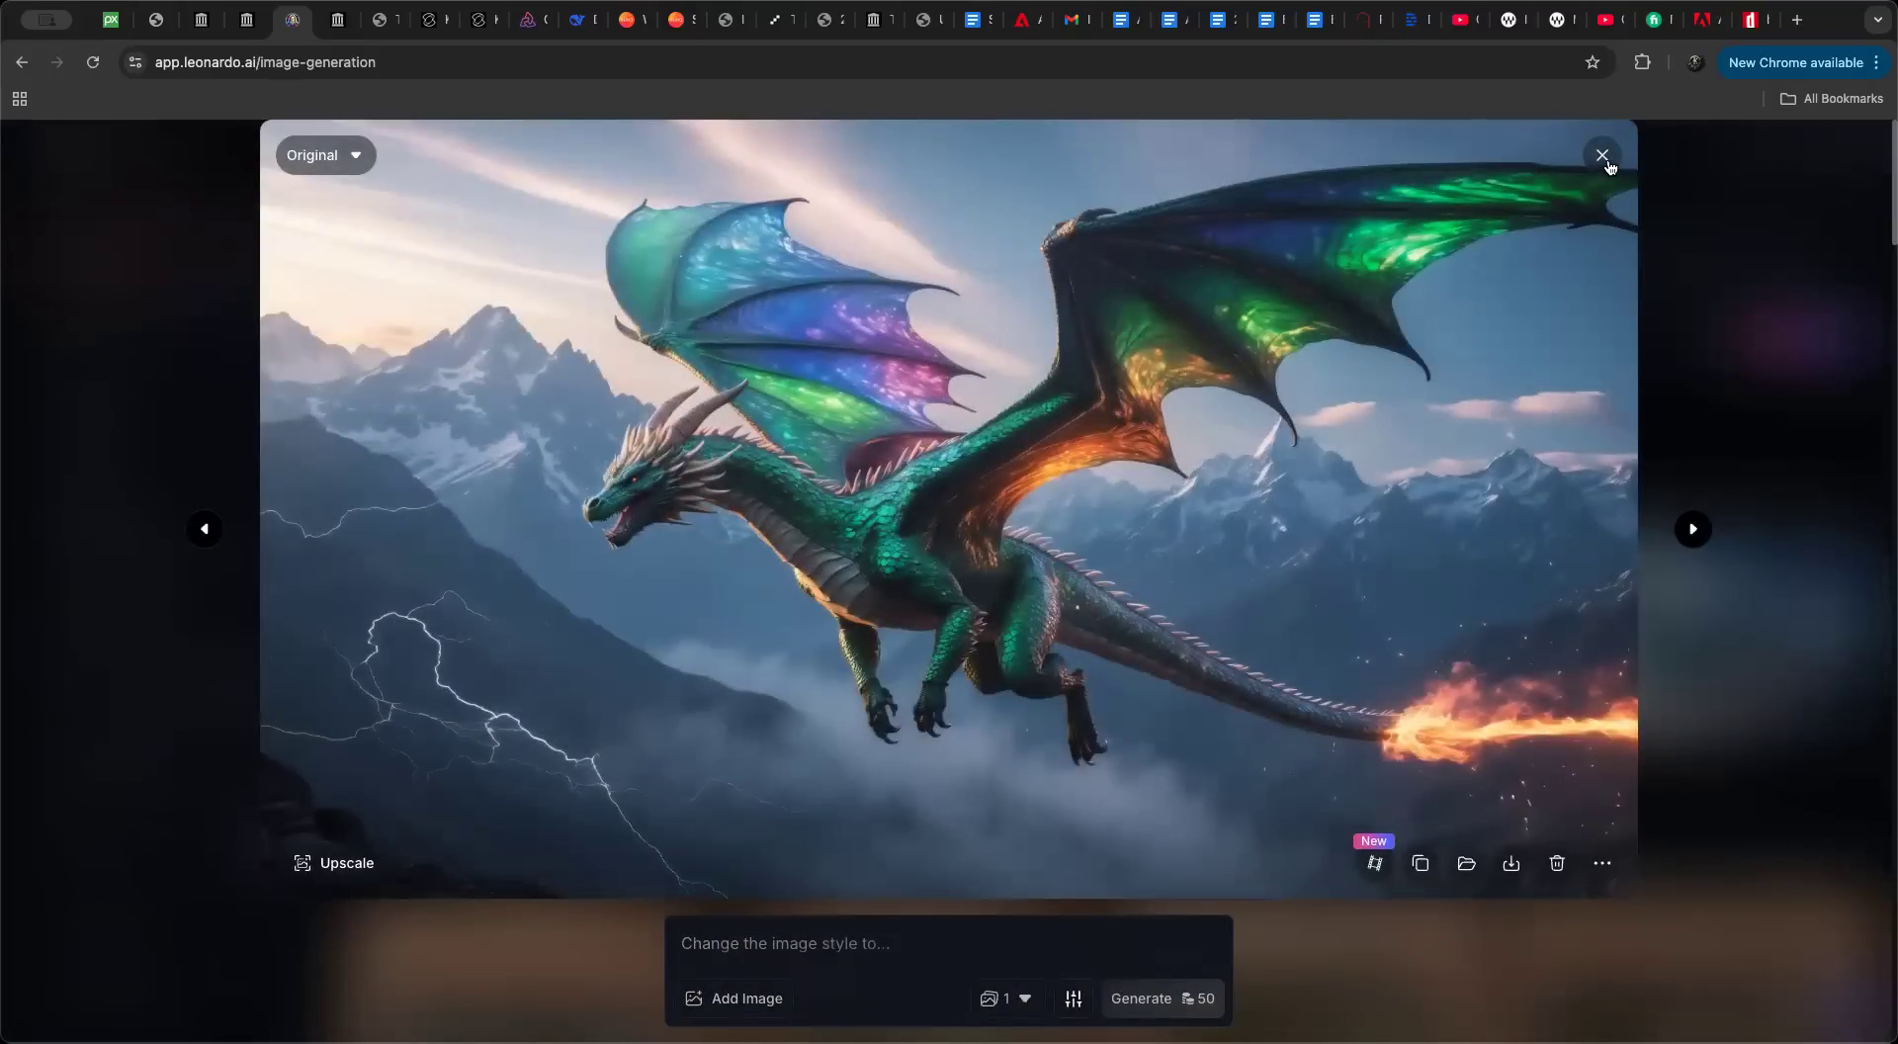
click(1695, 530)
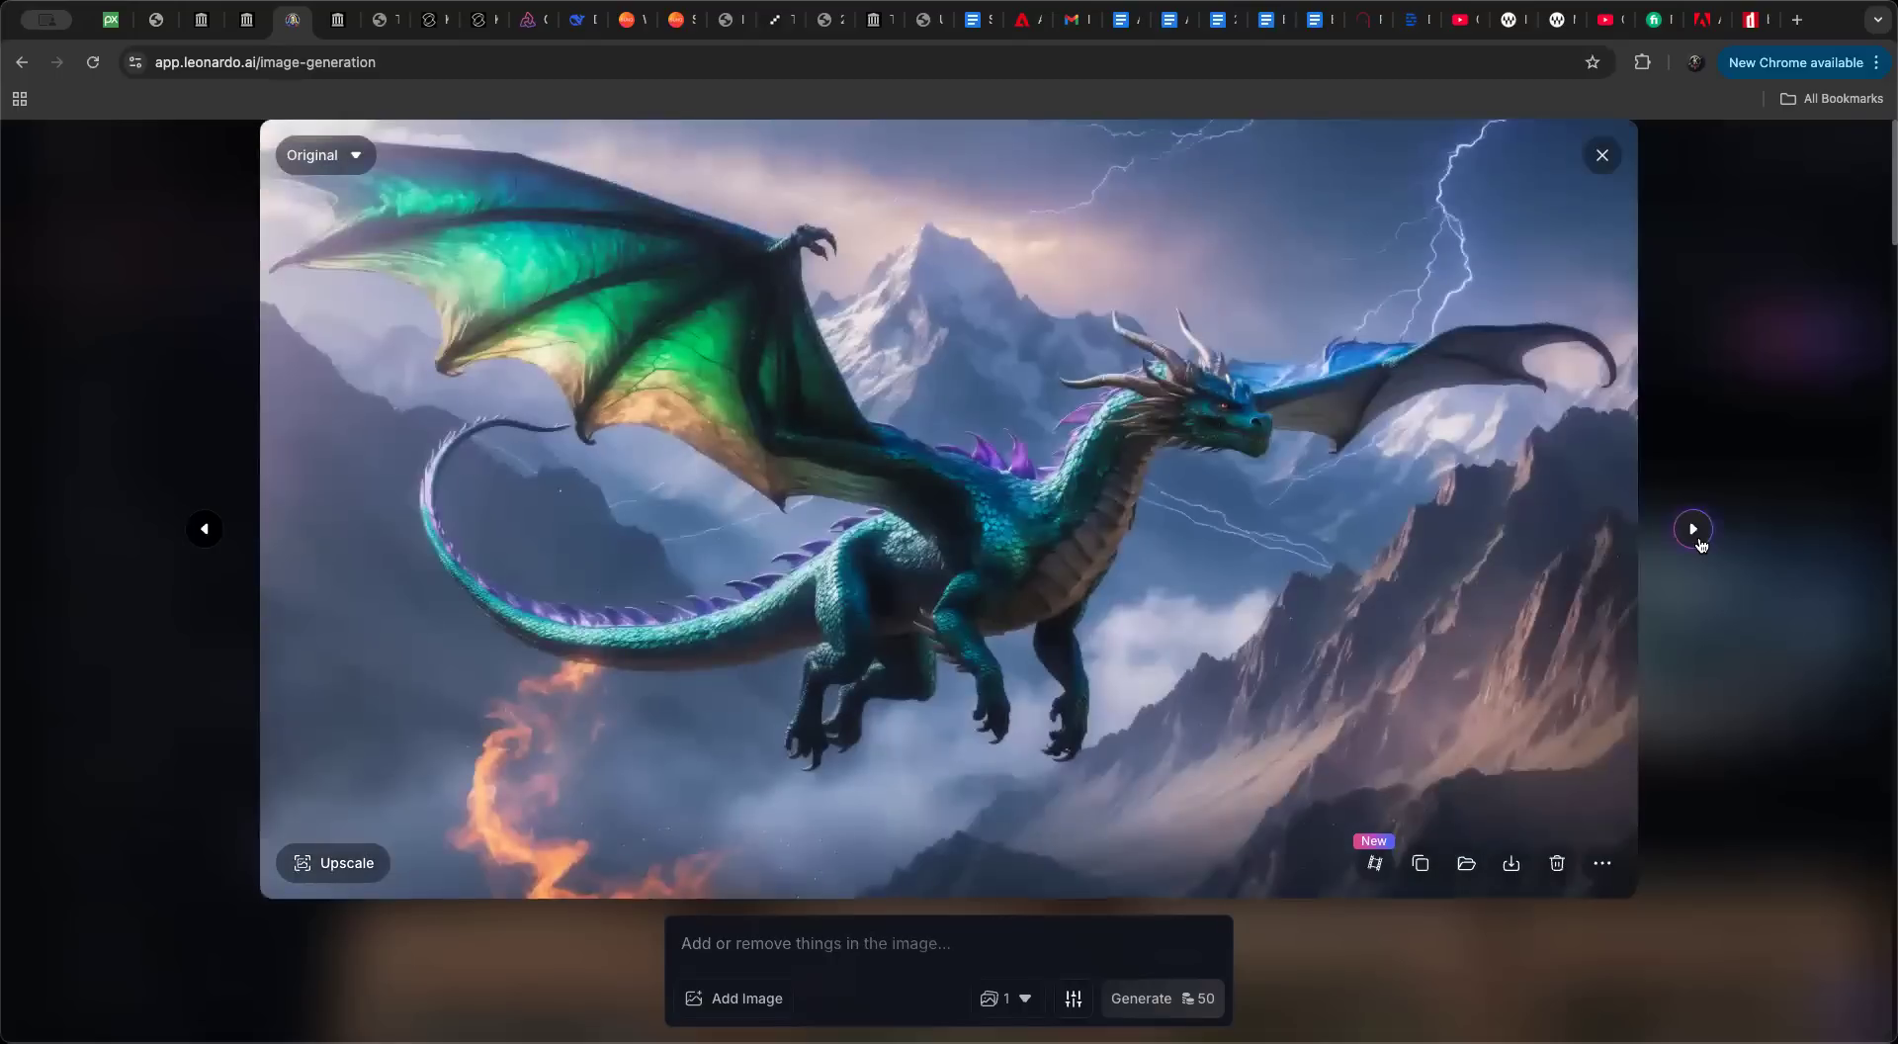
click(1697, 534)
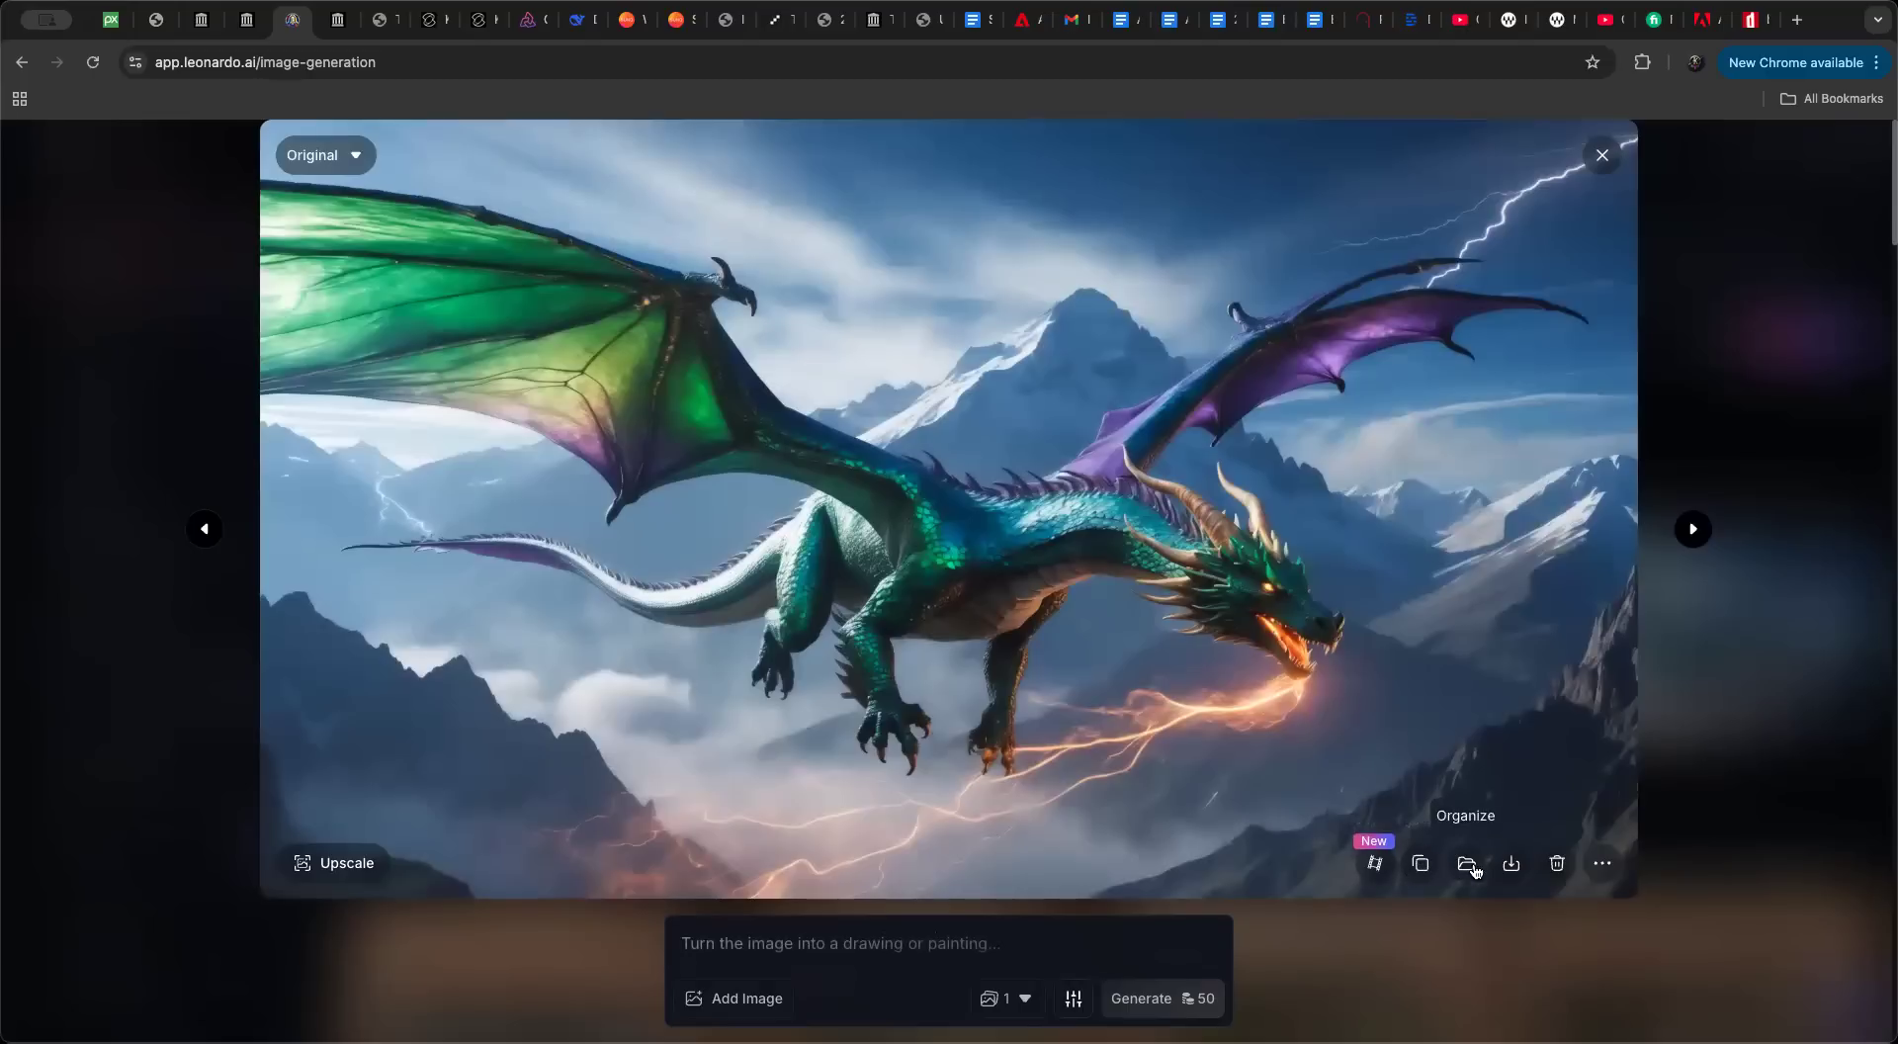
Step: Open the upscale settings for the enlarged dragon image and try the Ultra upscaler's strength levels, ending on Ultra
click(320, 866)
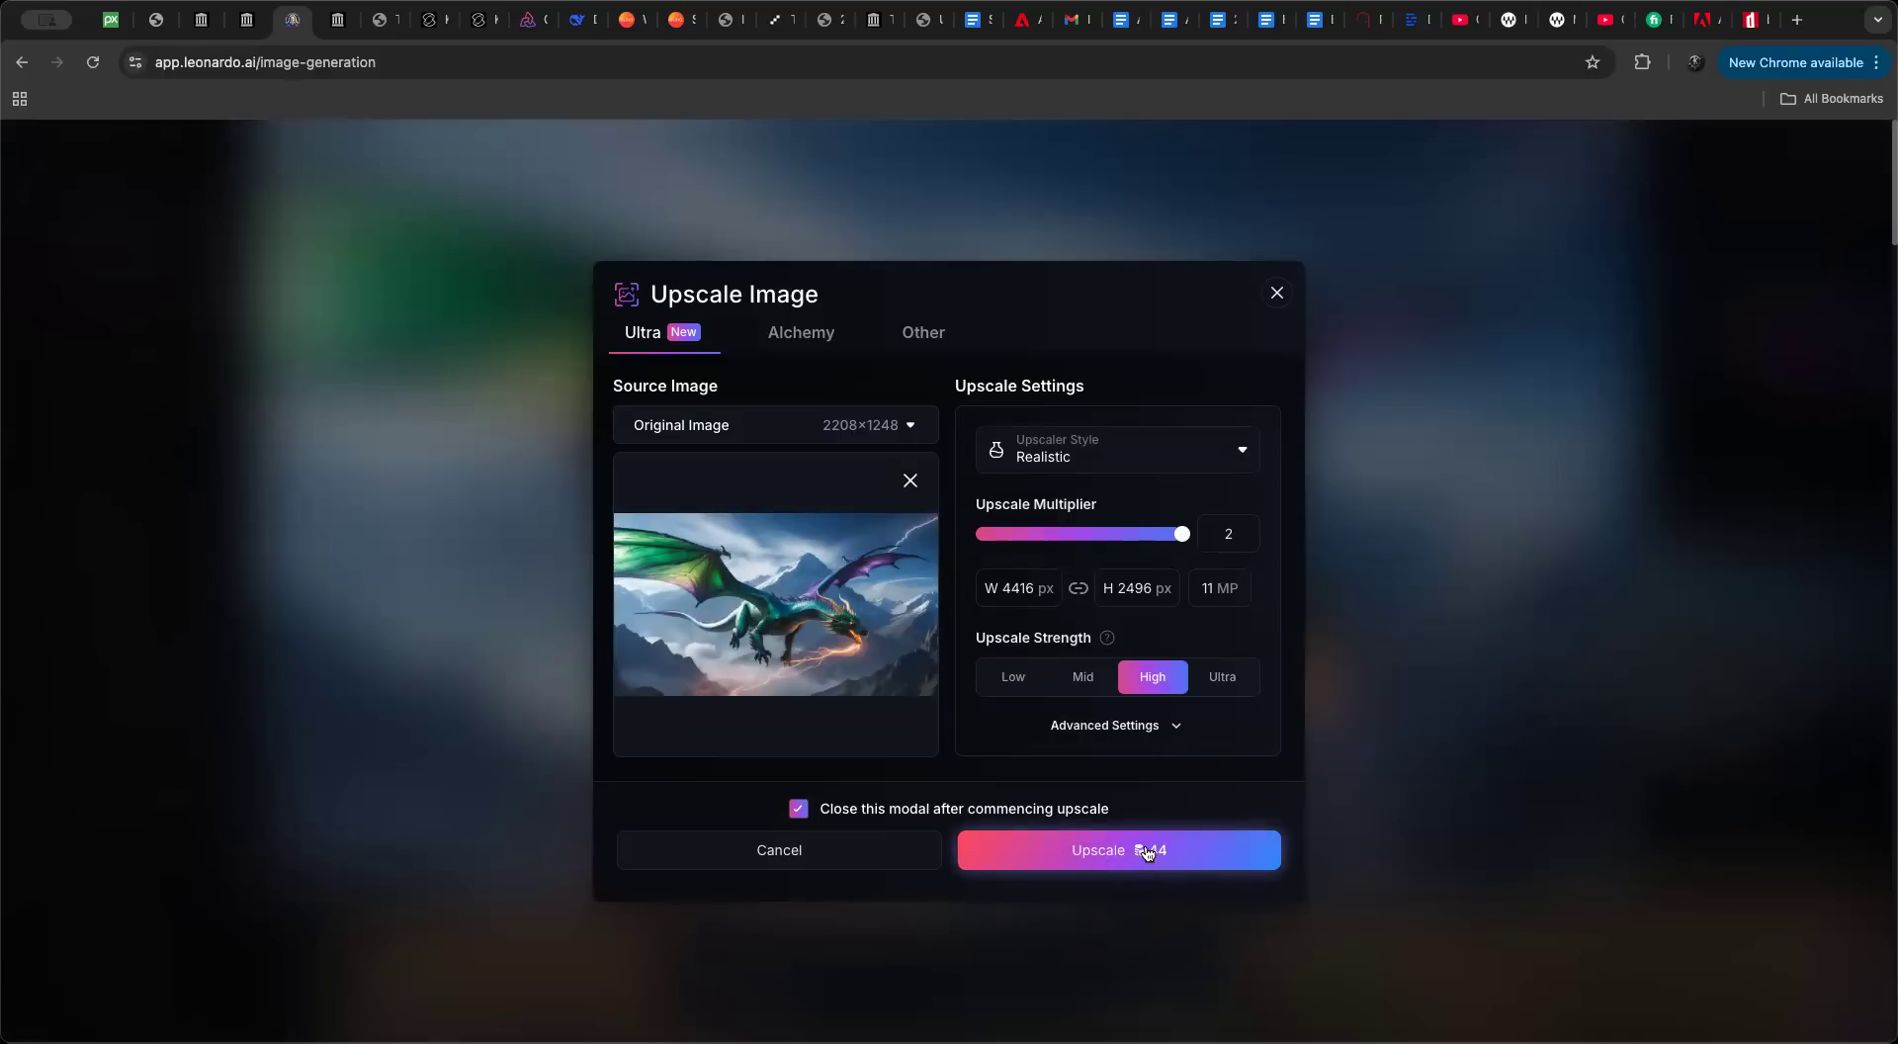
click(1012, 674)
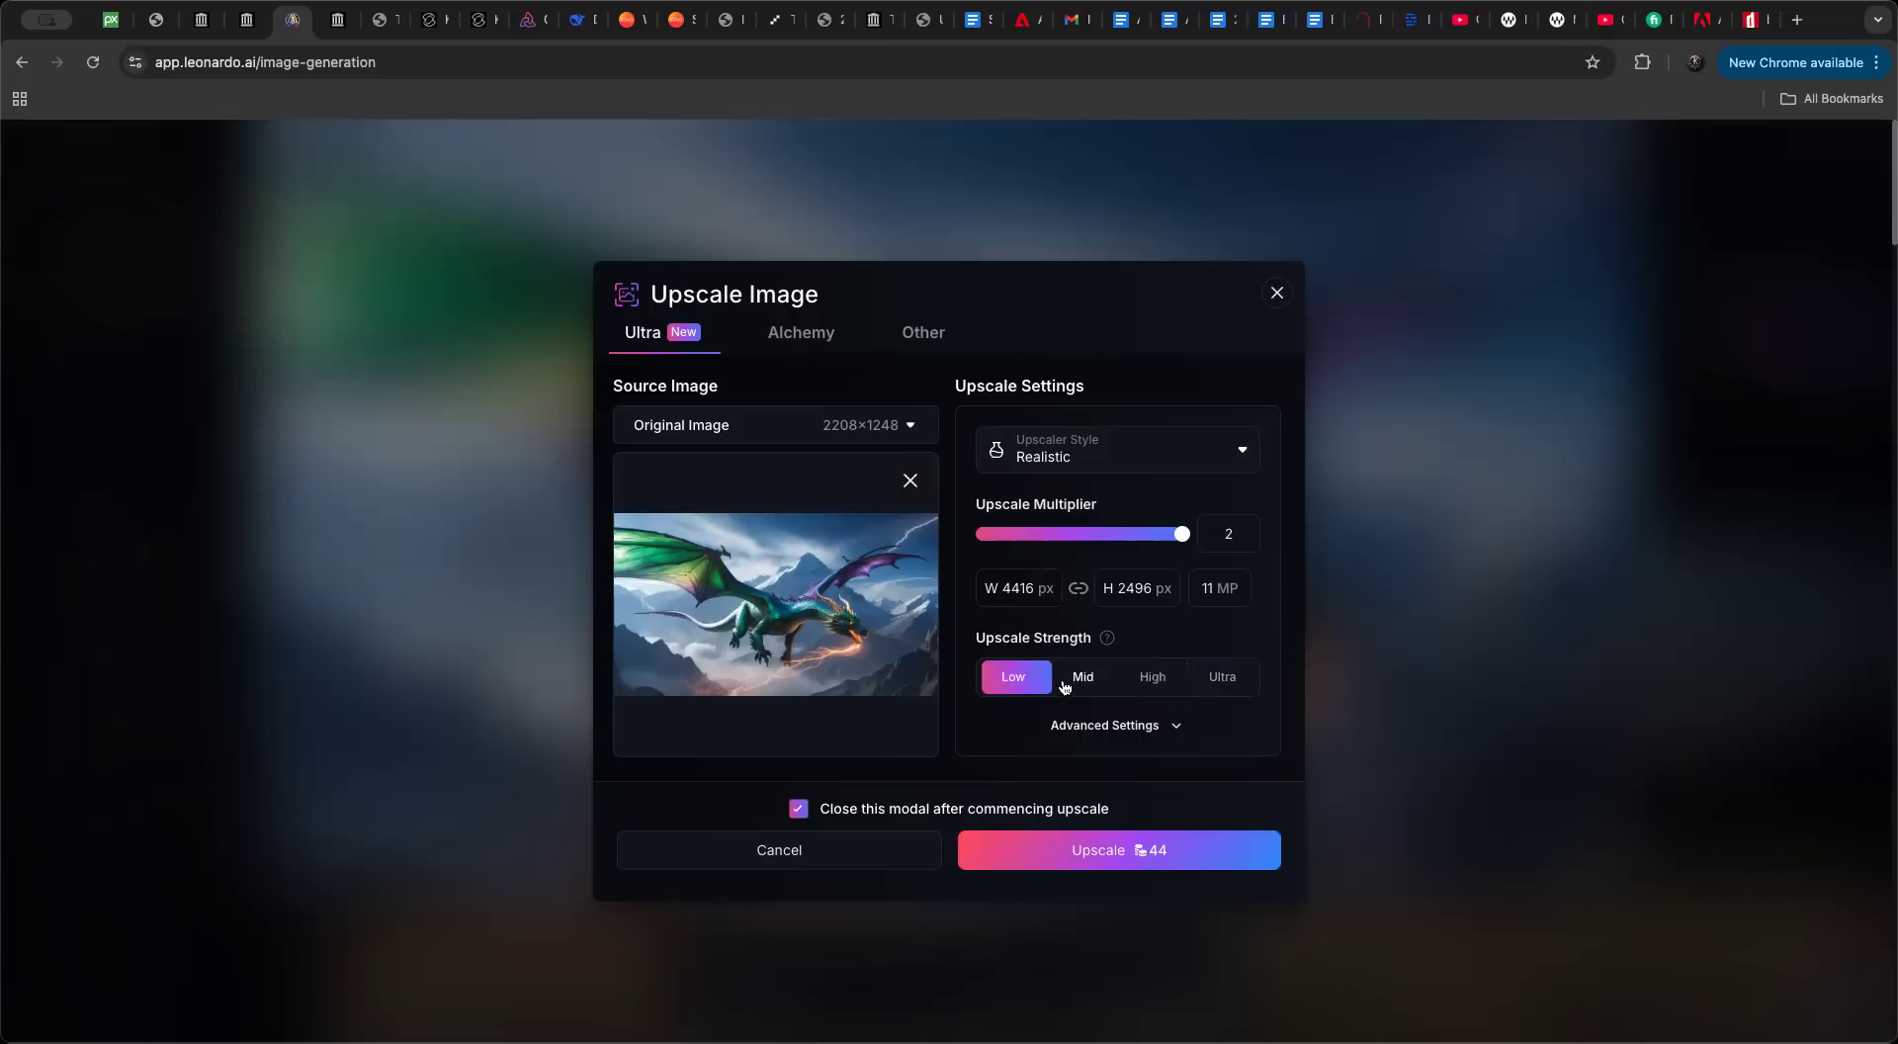
click(1083, 677)
click(1152, 676)
click(1254, 676)
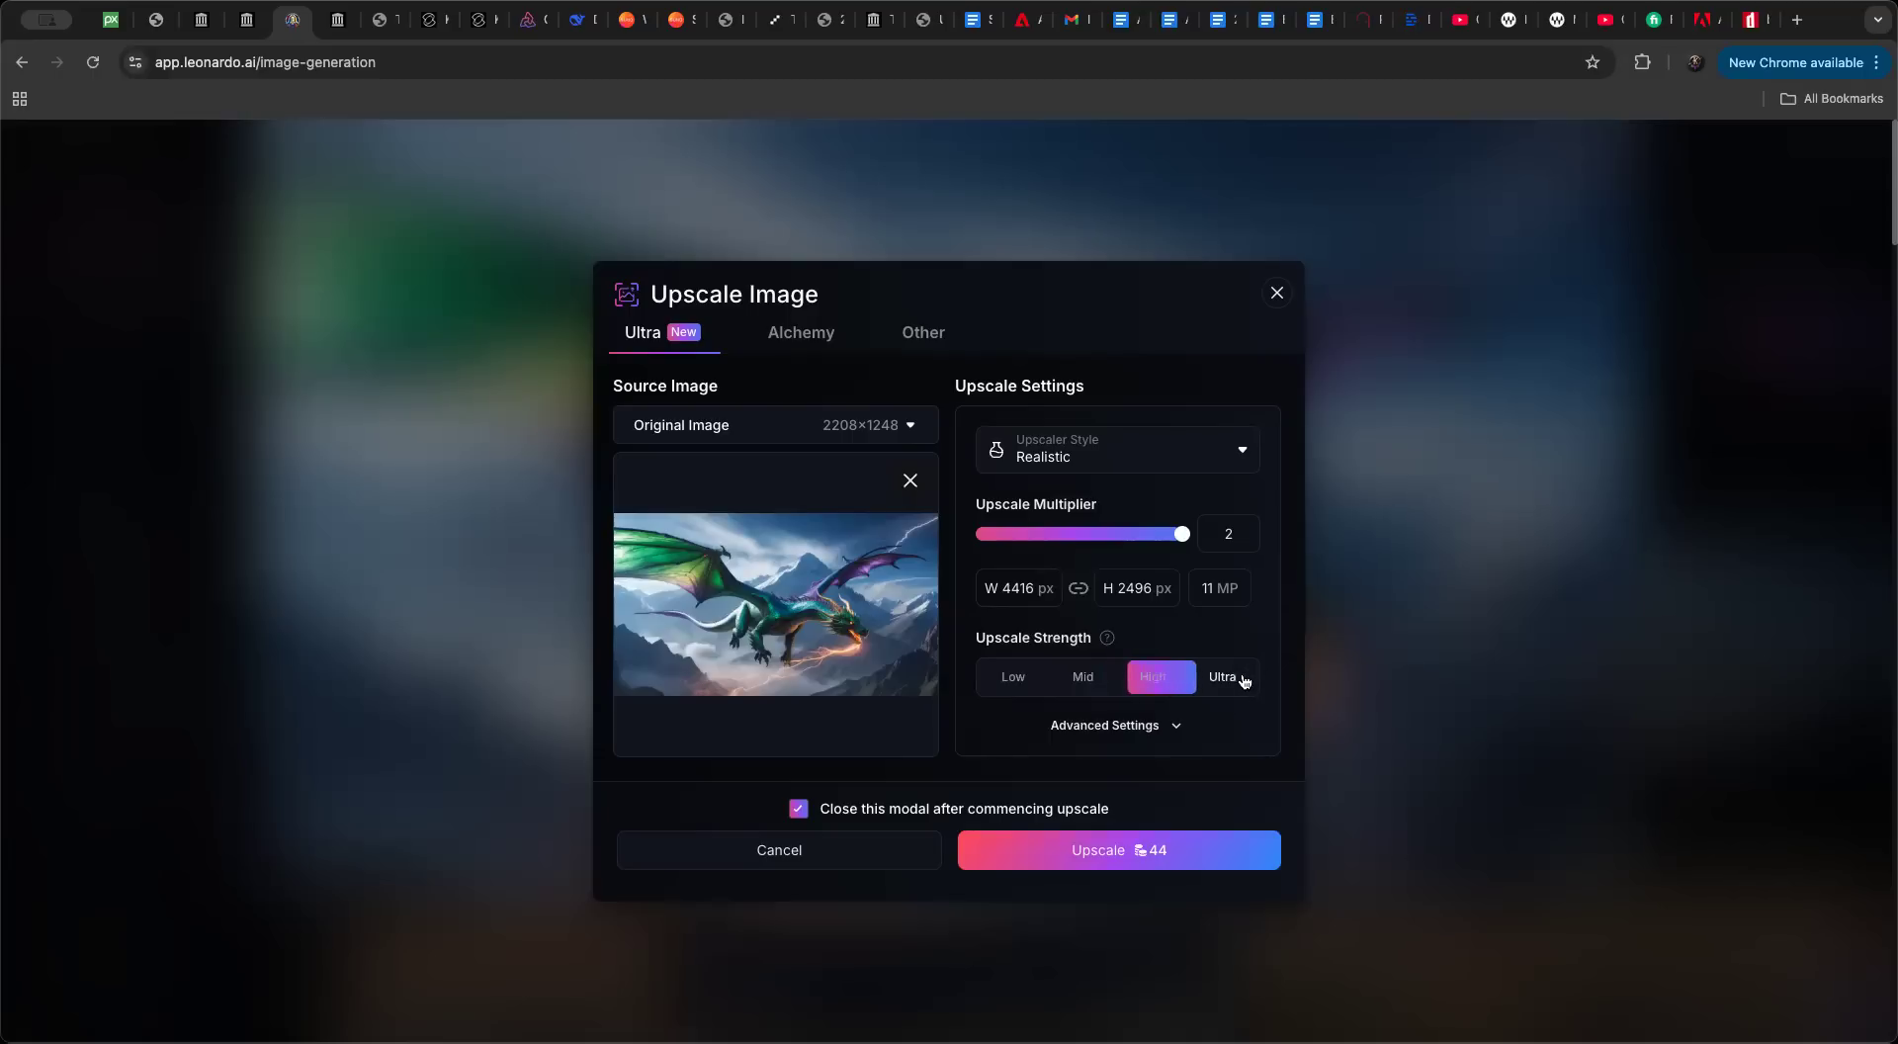
Step: Set the Alchemy upscaler's refiner strength to High
click(794, 337)
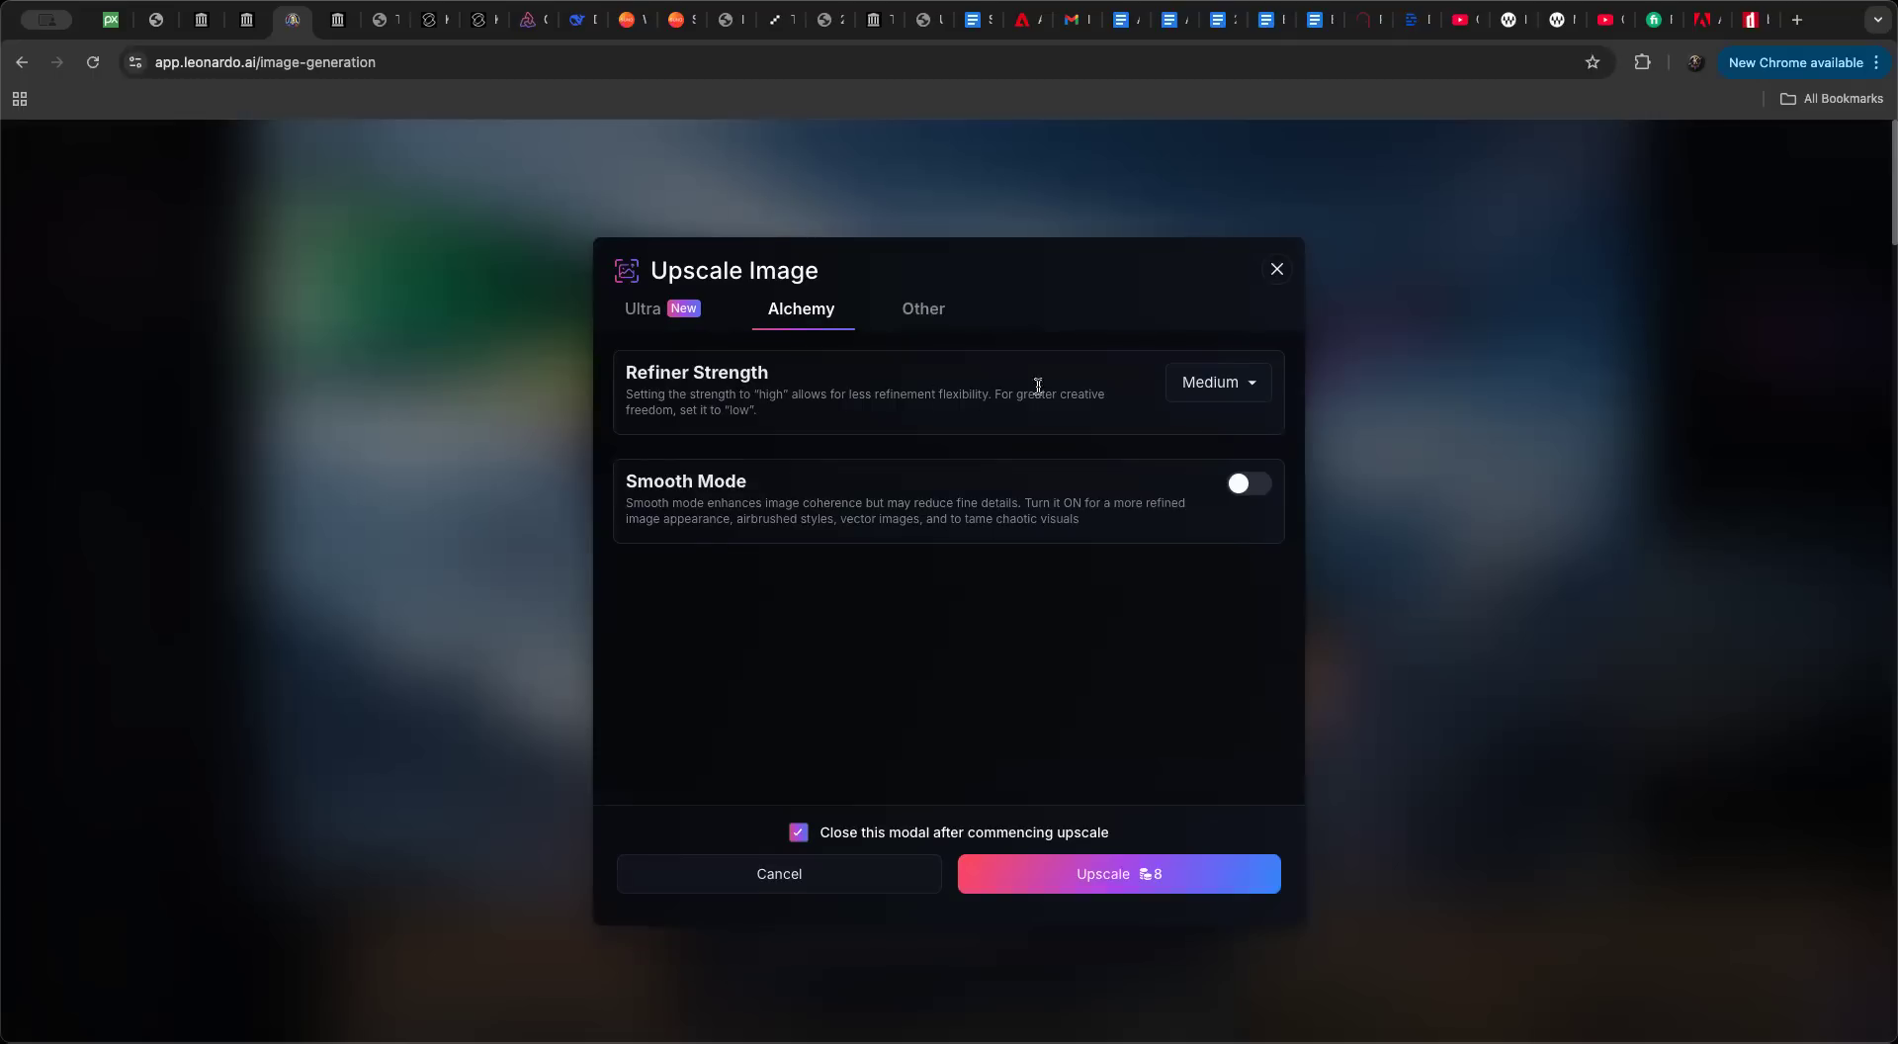
click(1235, 390)
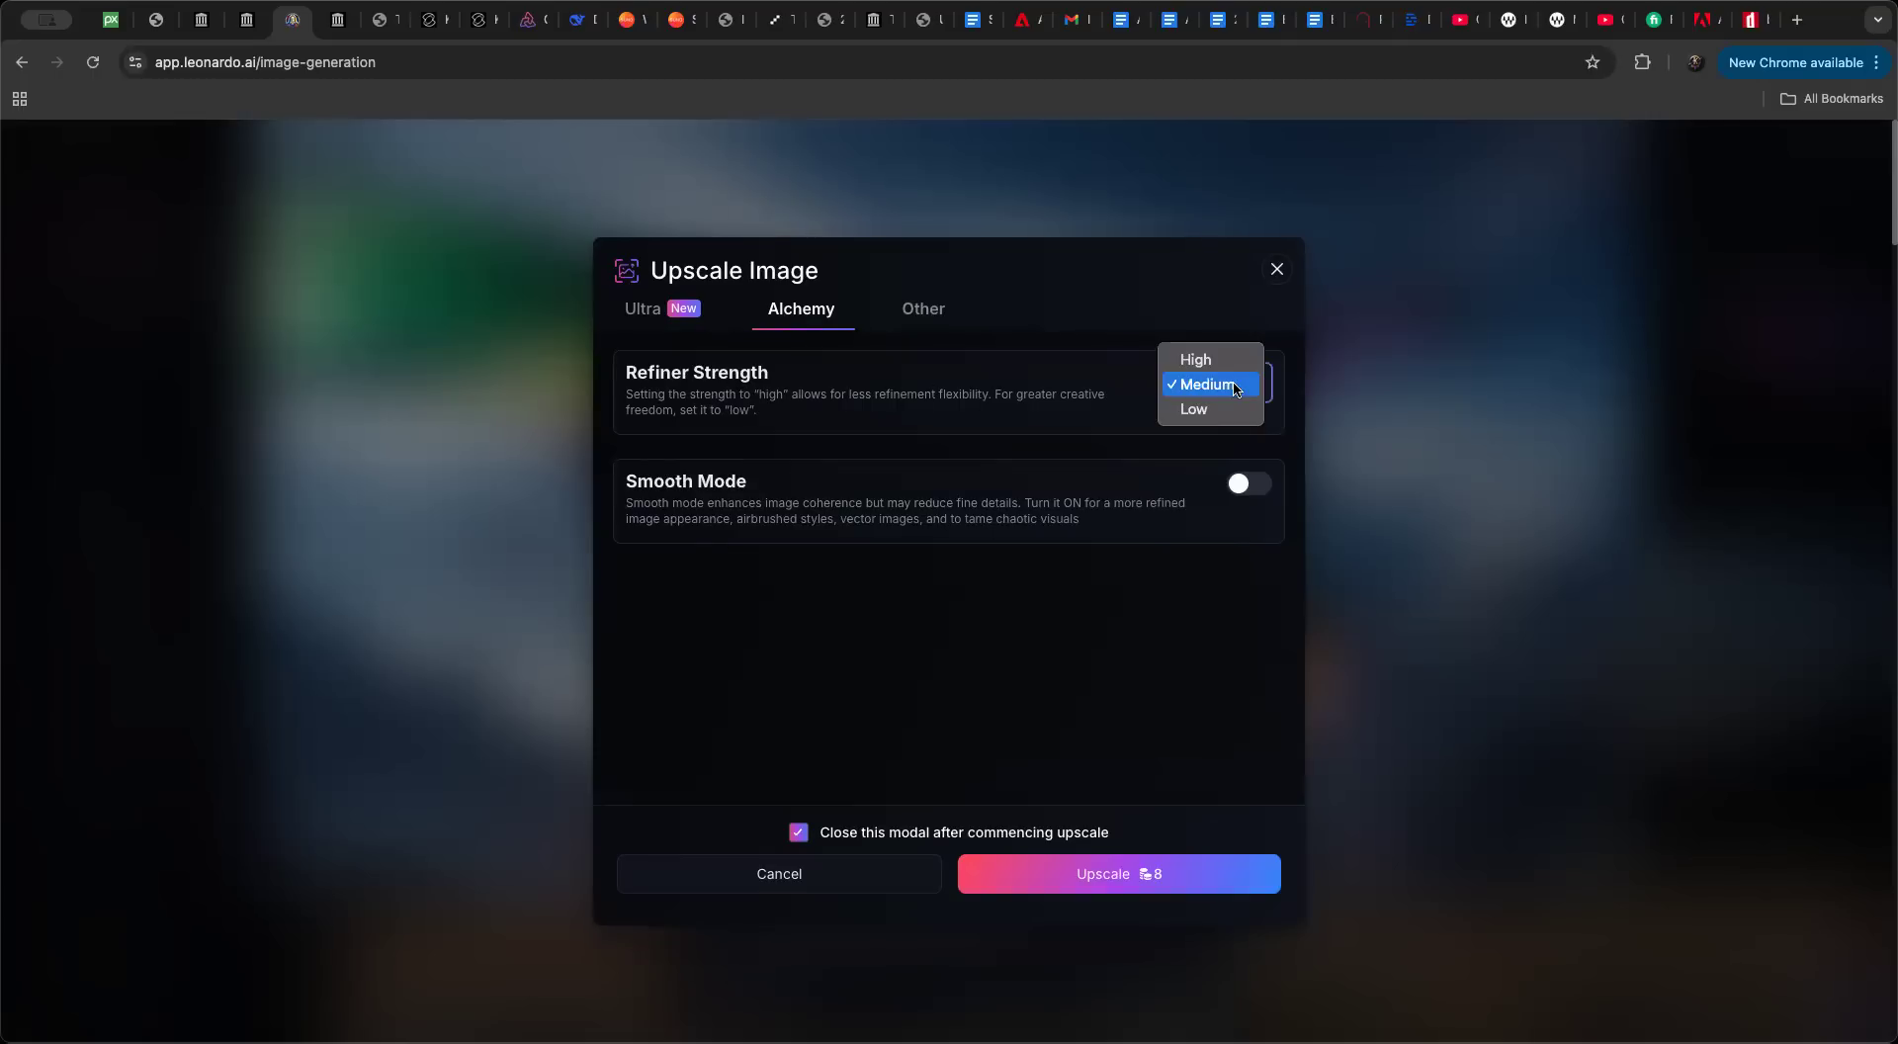
click(1224, 362)
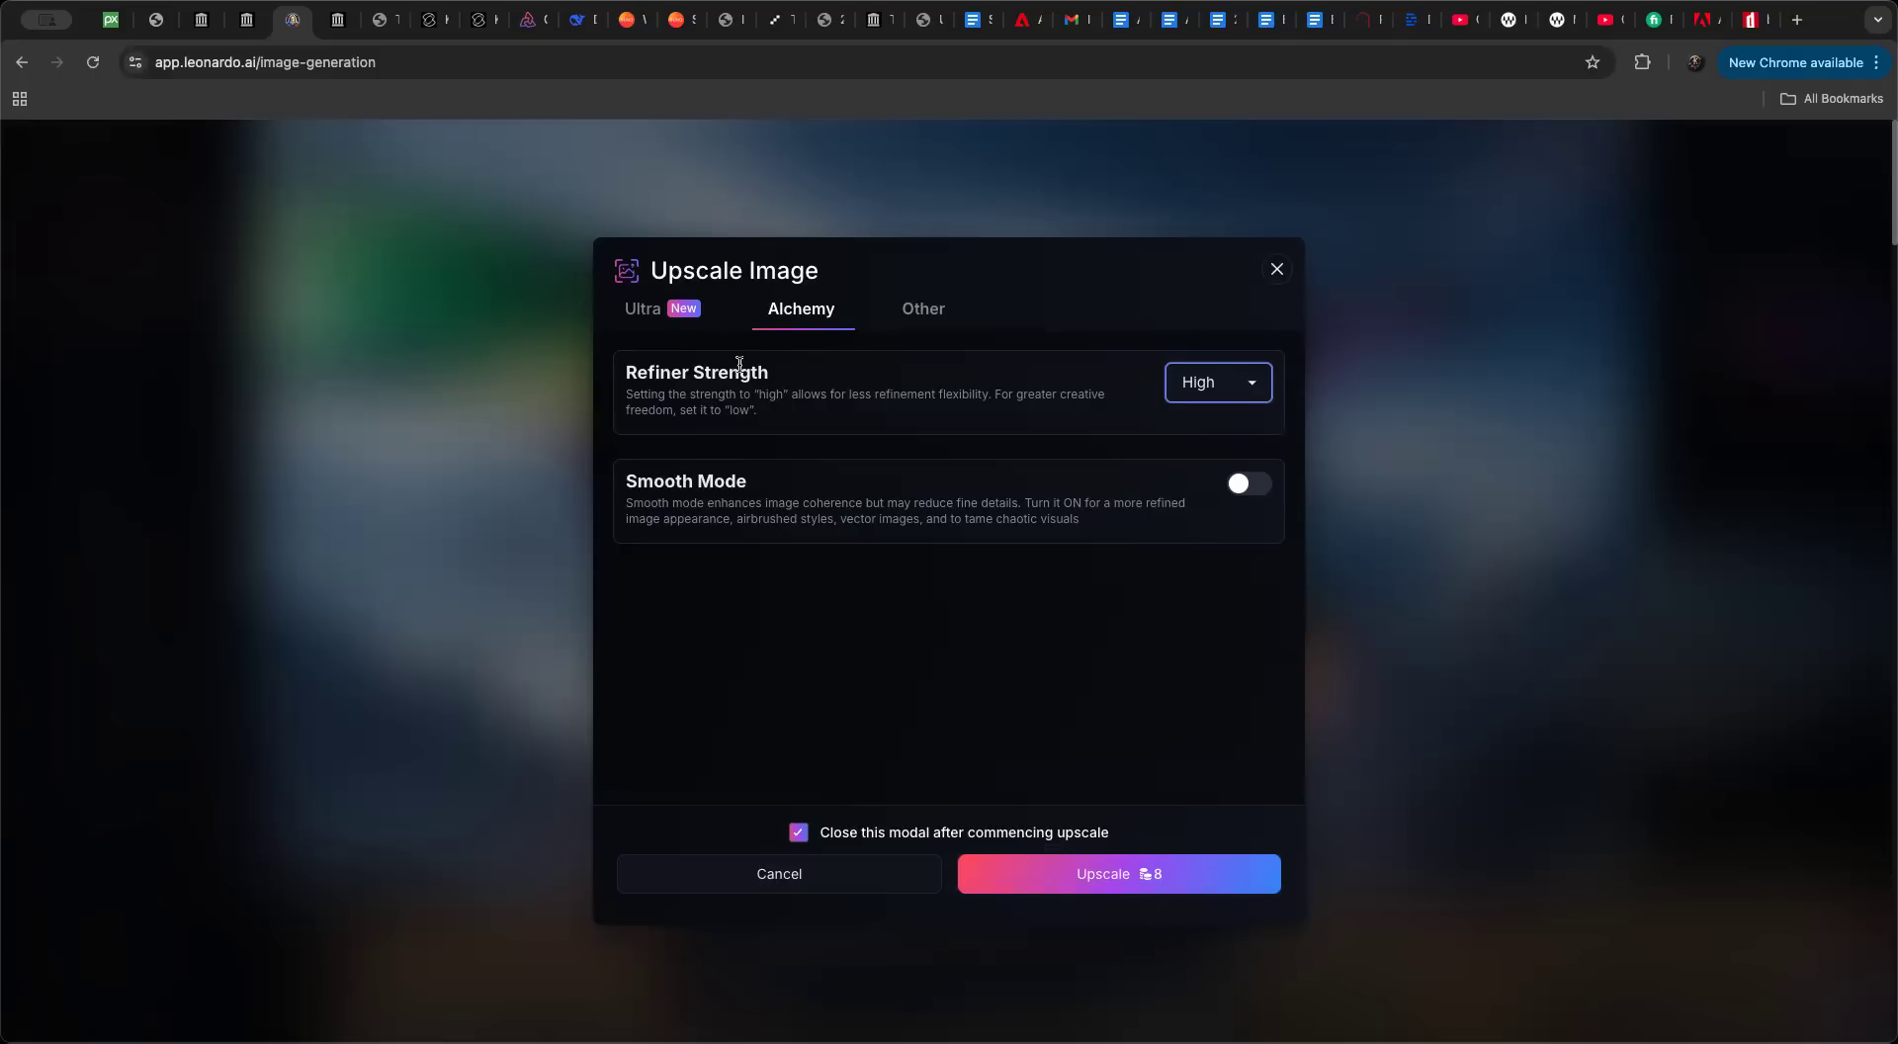
Step: Return to the Ultra upscaler and upscale the dragon image with Realistic style, multiplier 2 and Ultra strength
click(643, 309)
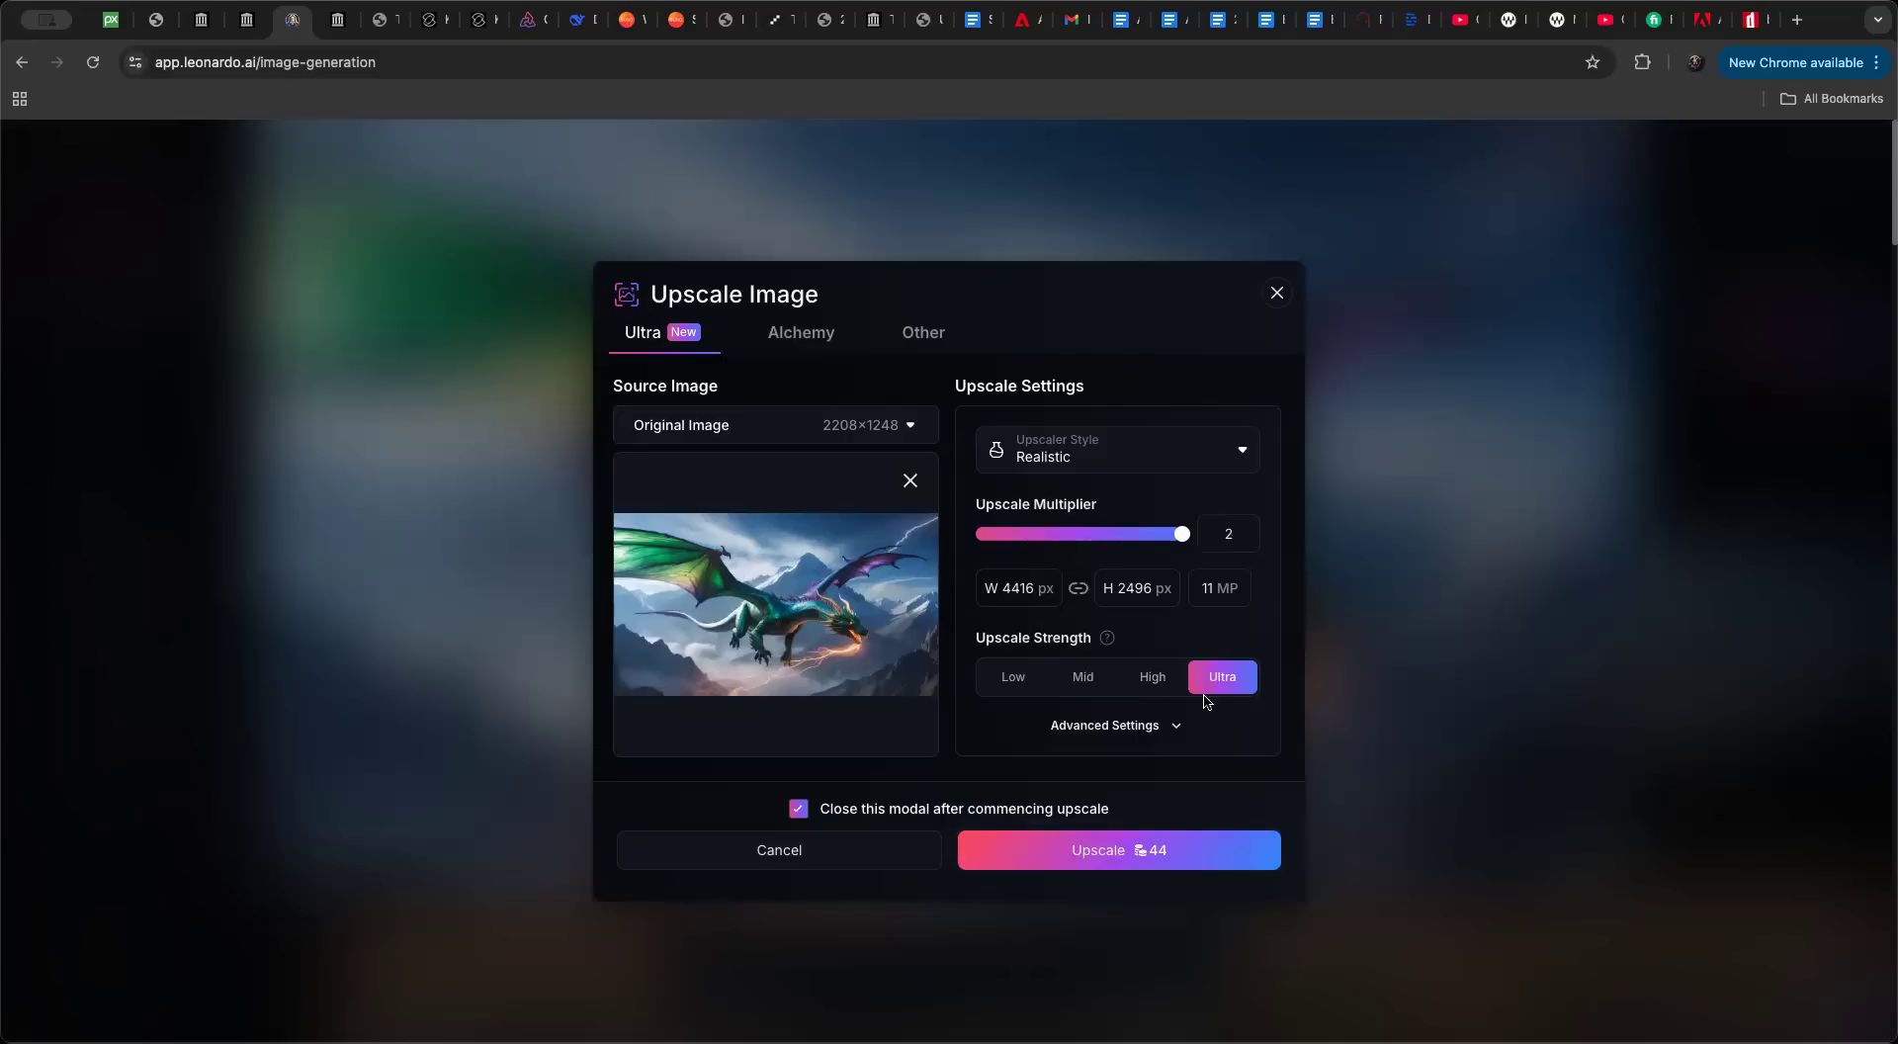
click(1117, 856)
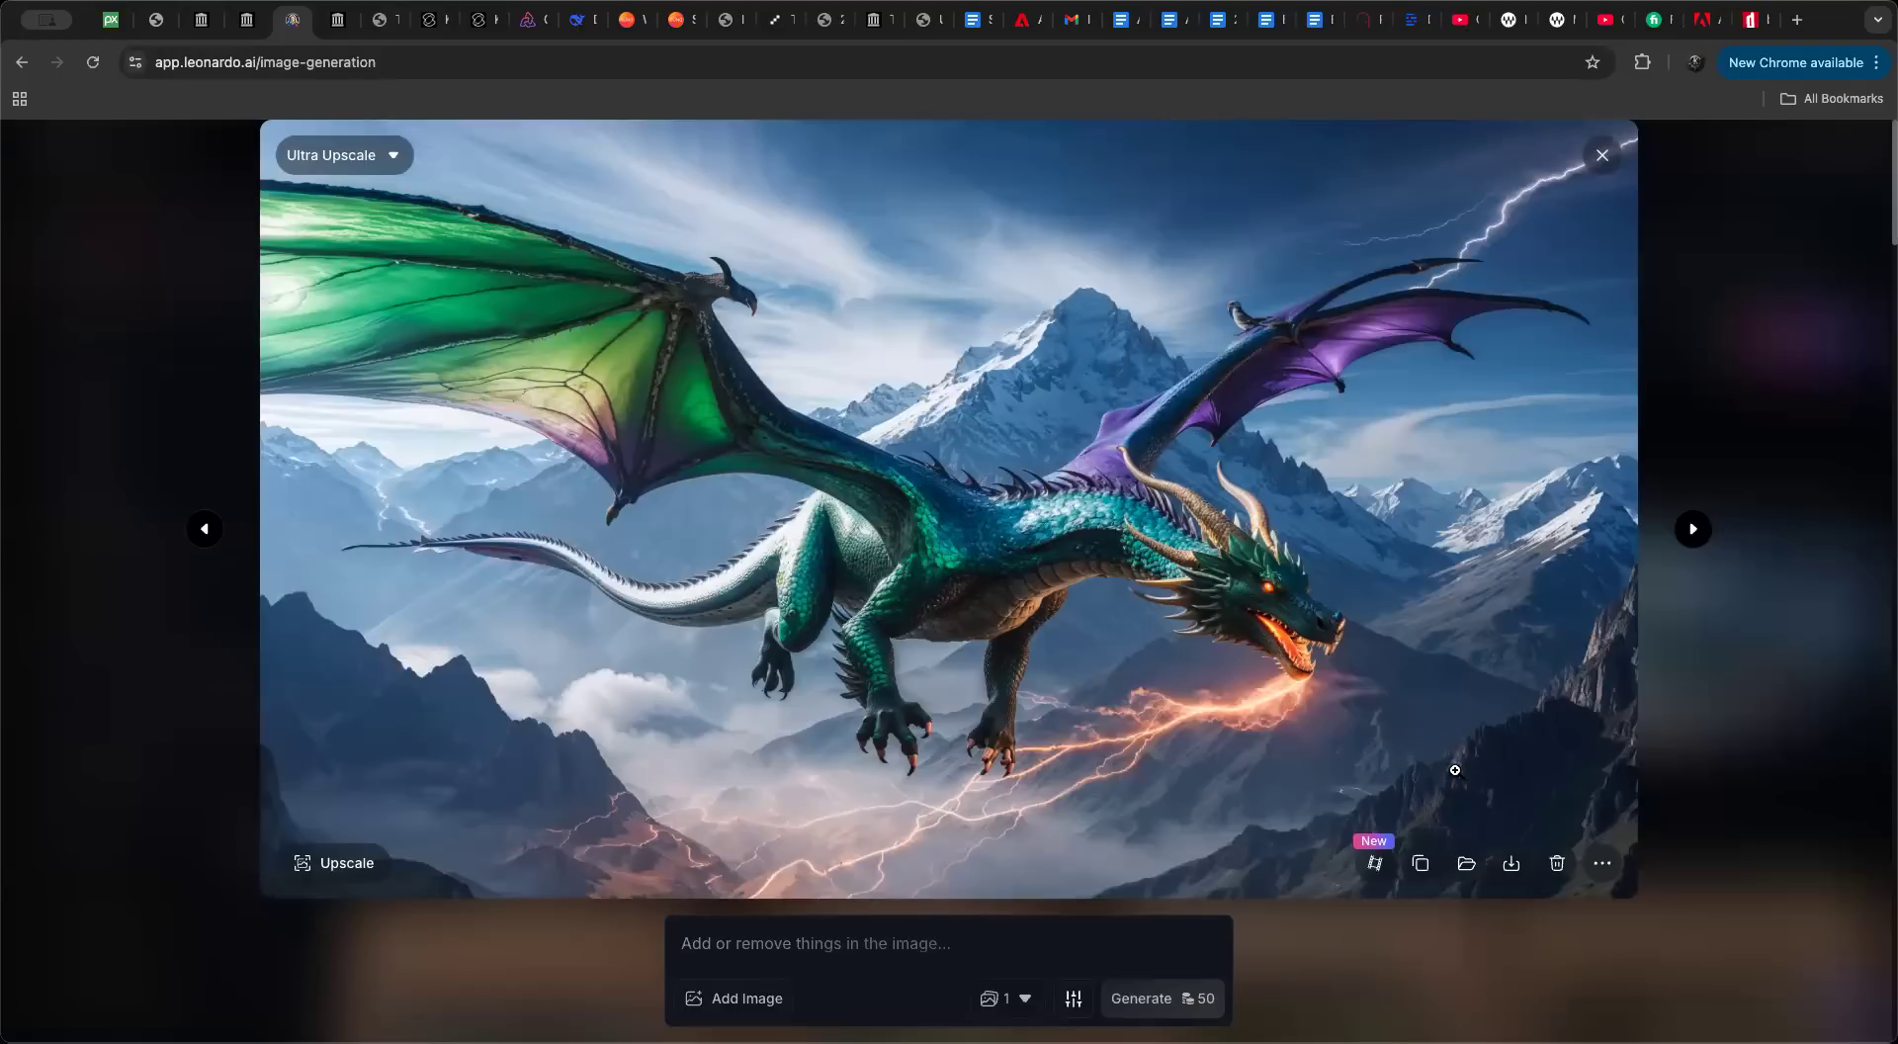
Step: Compare the Alchemy and Ultra upscale options for the upscaled dragon, closing them without upscaling and returning to the image generator
click(346, 865)
click(821, 336)
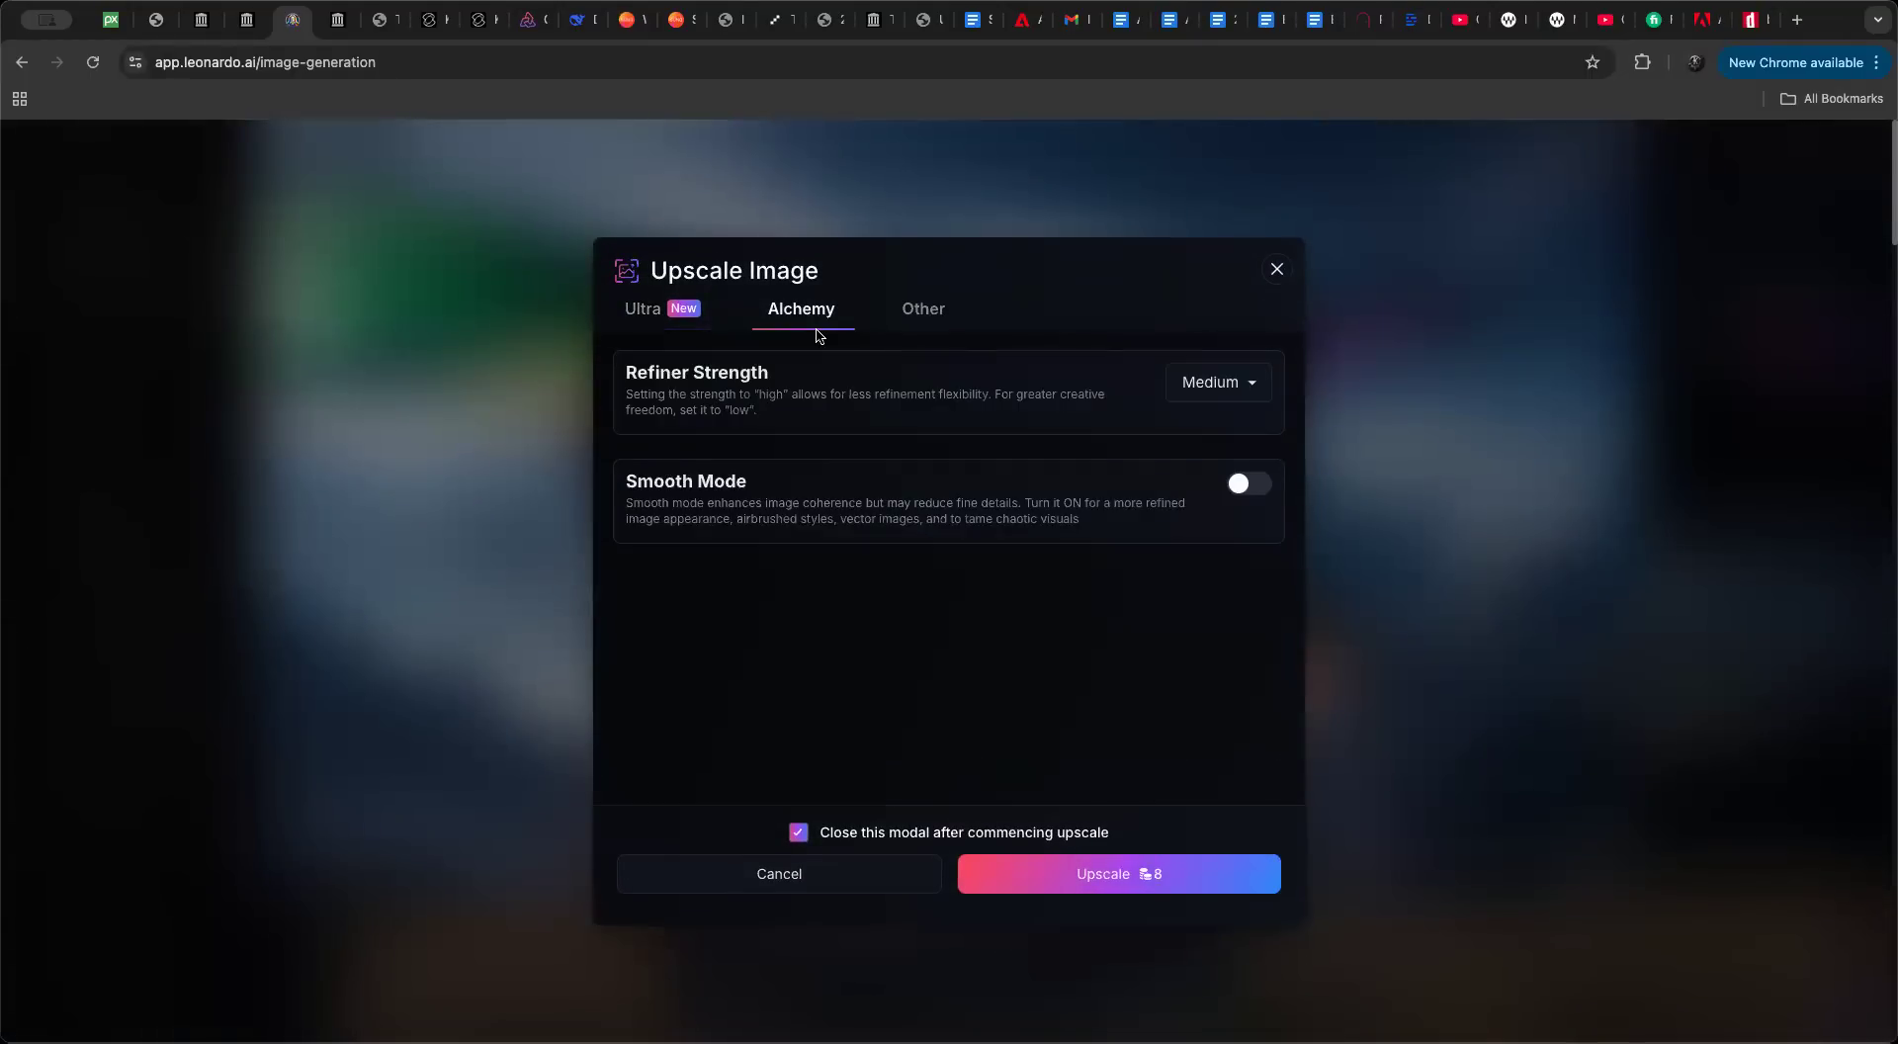
click(1238, 388)
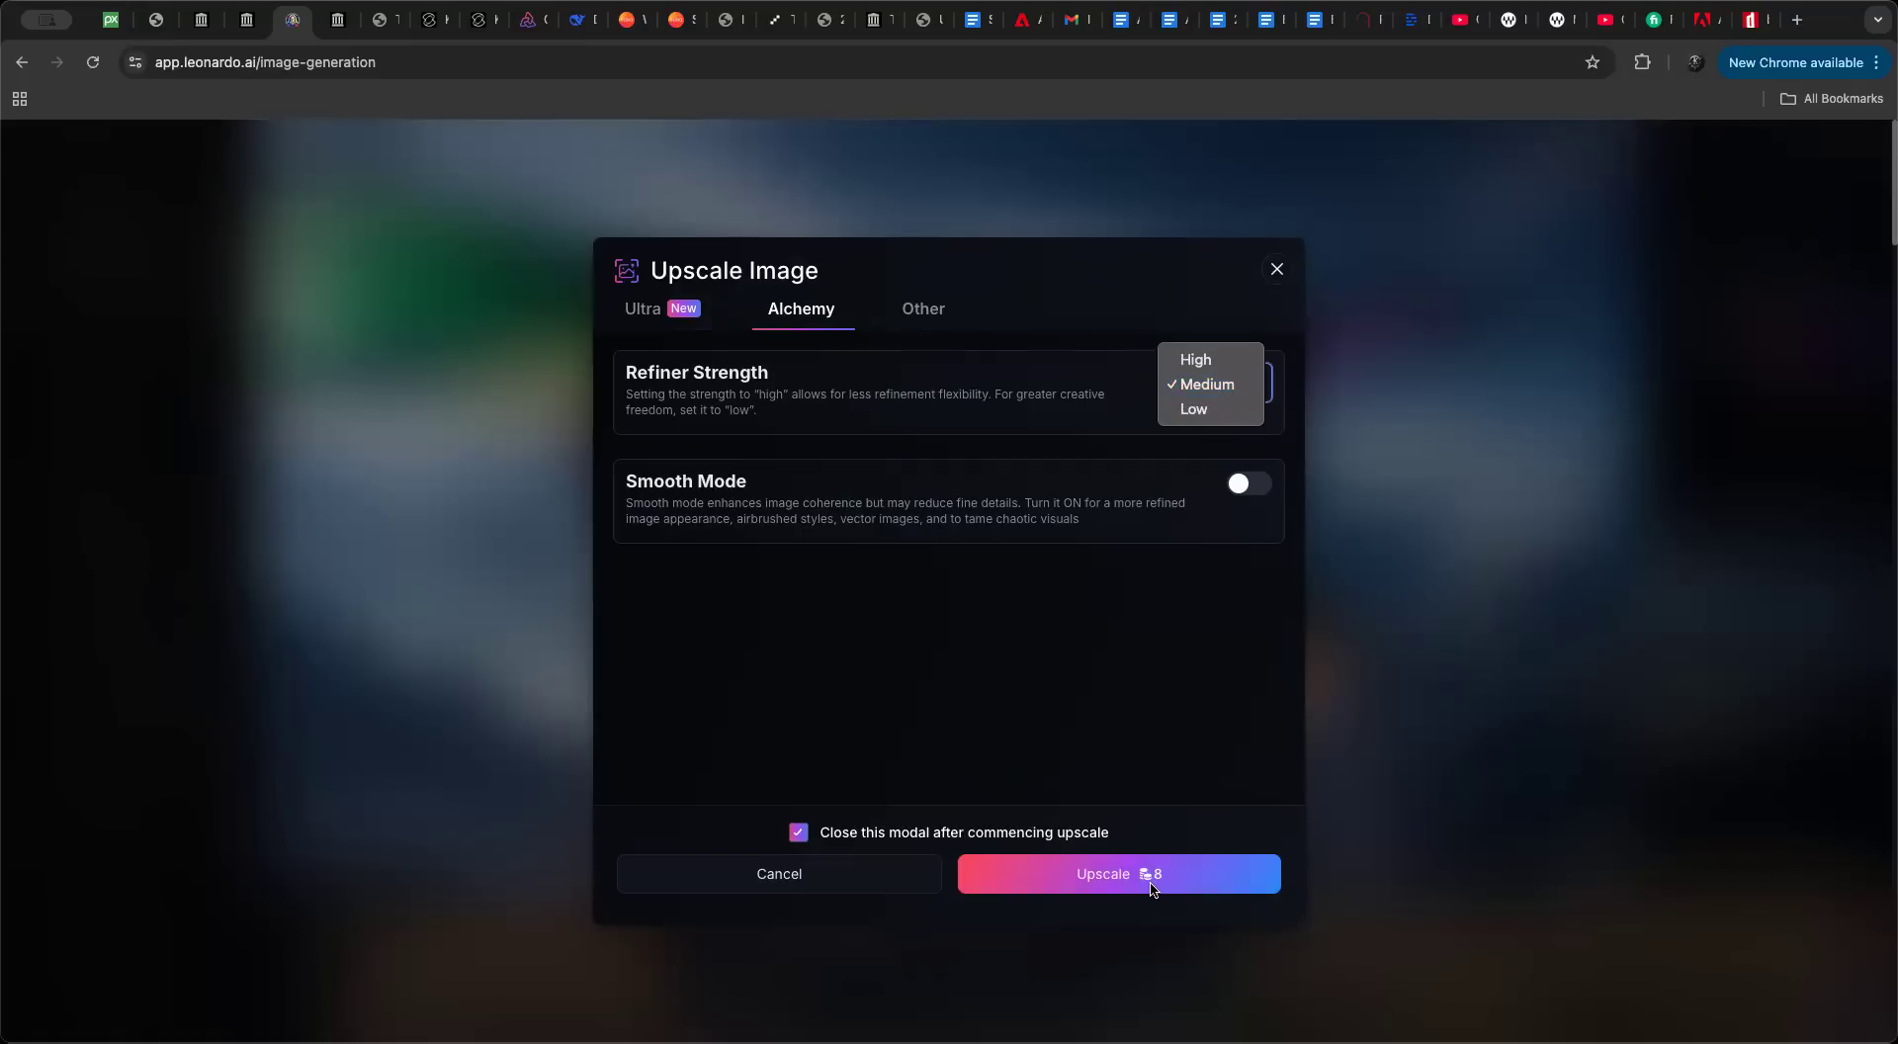
click(1144, 720)
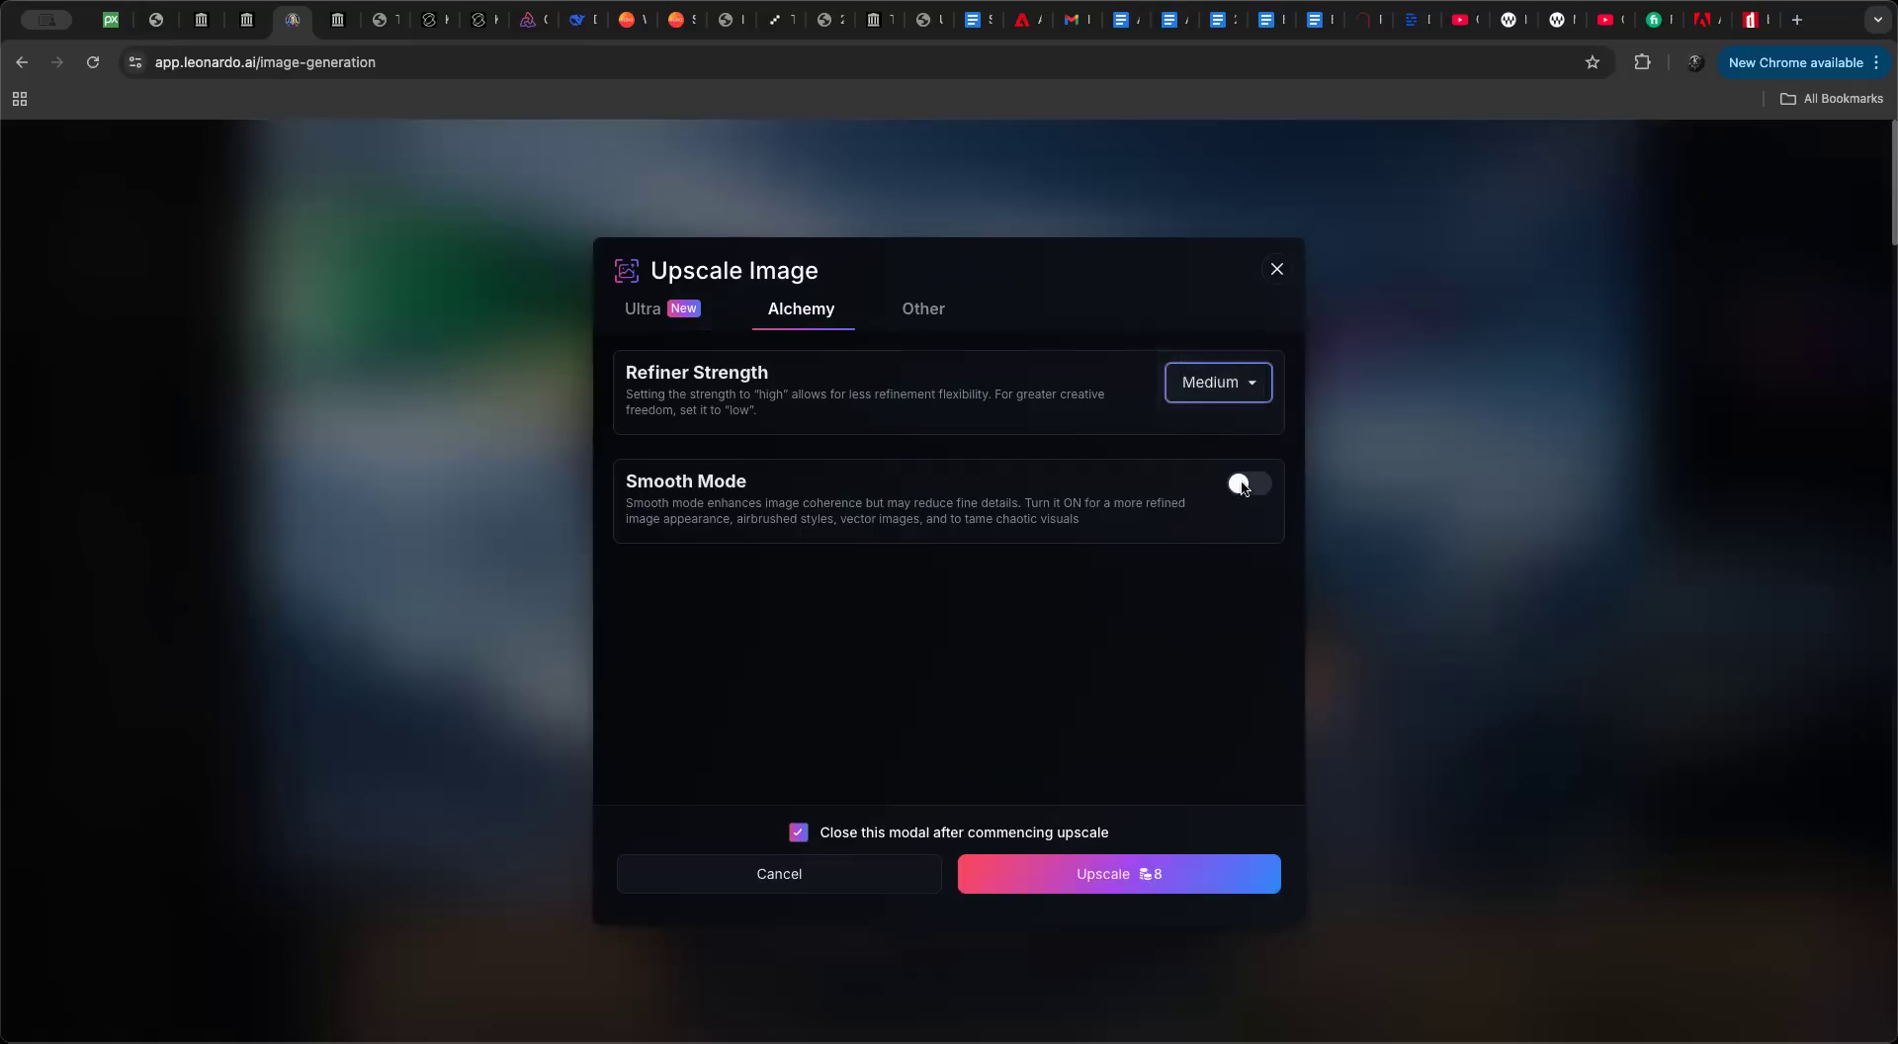
click(642, 311)
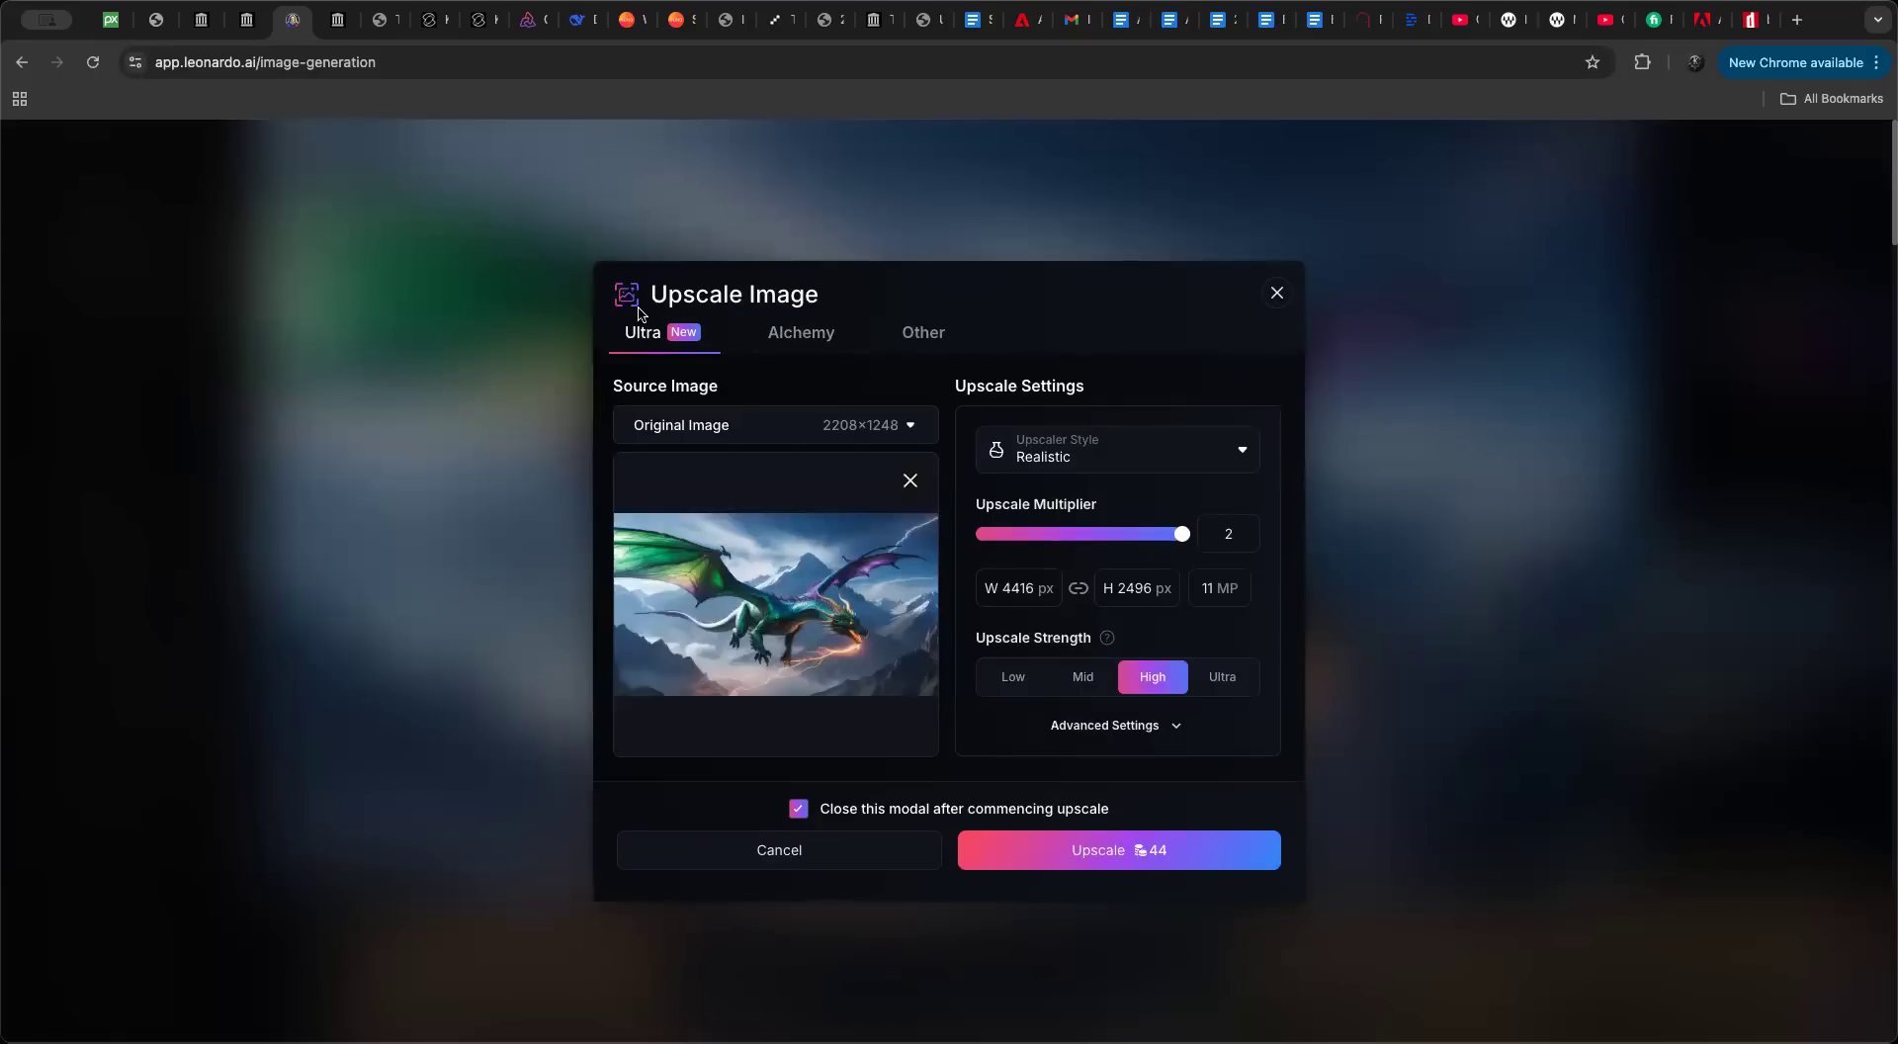
click(815, 341)
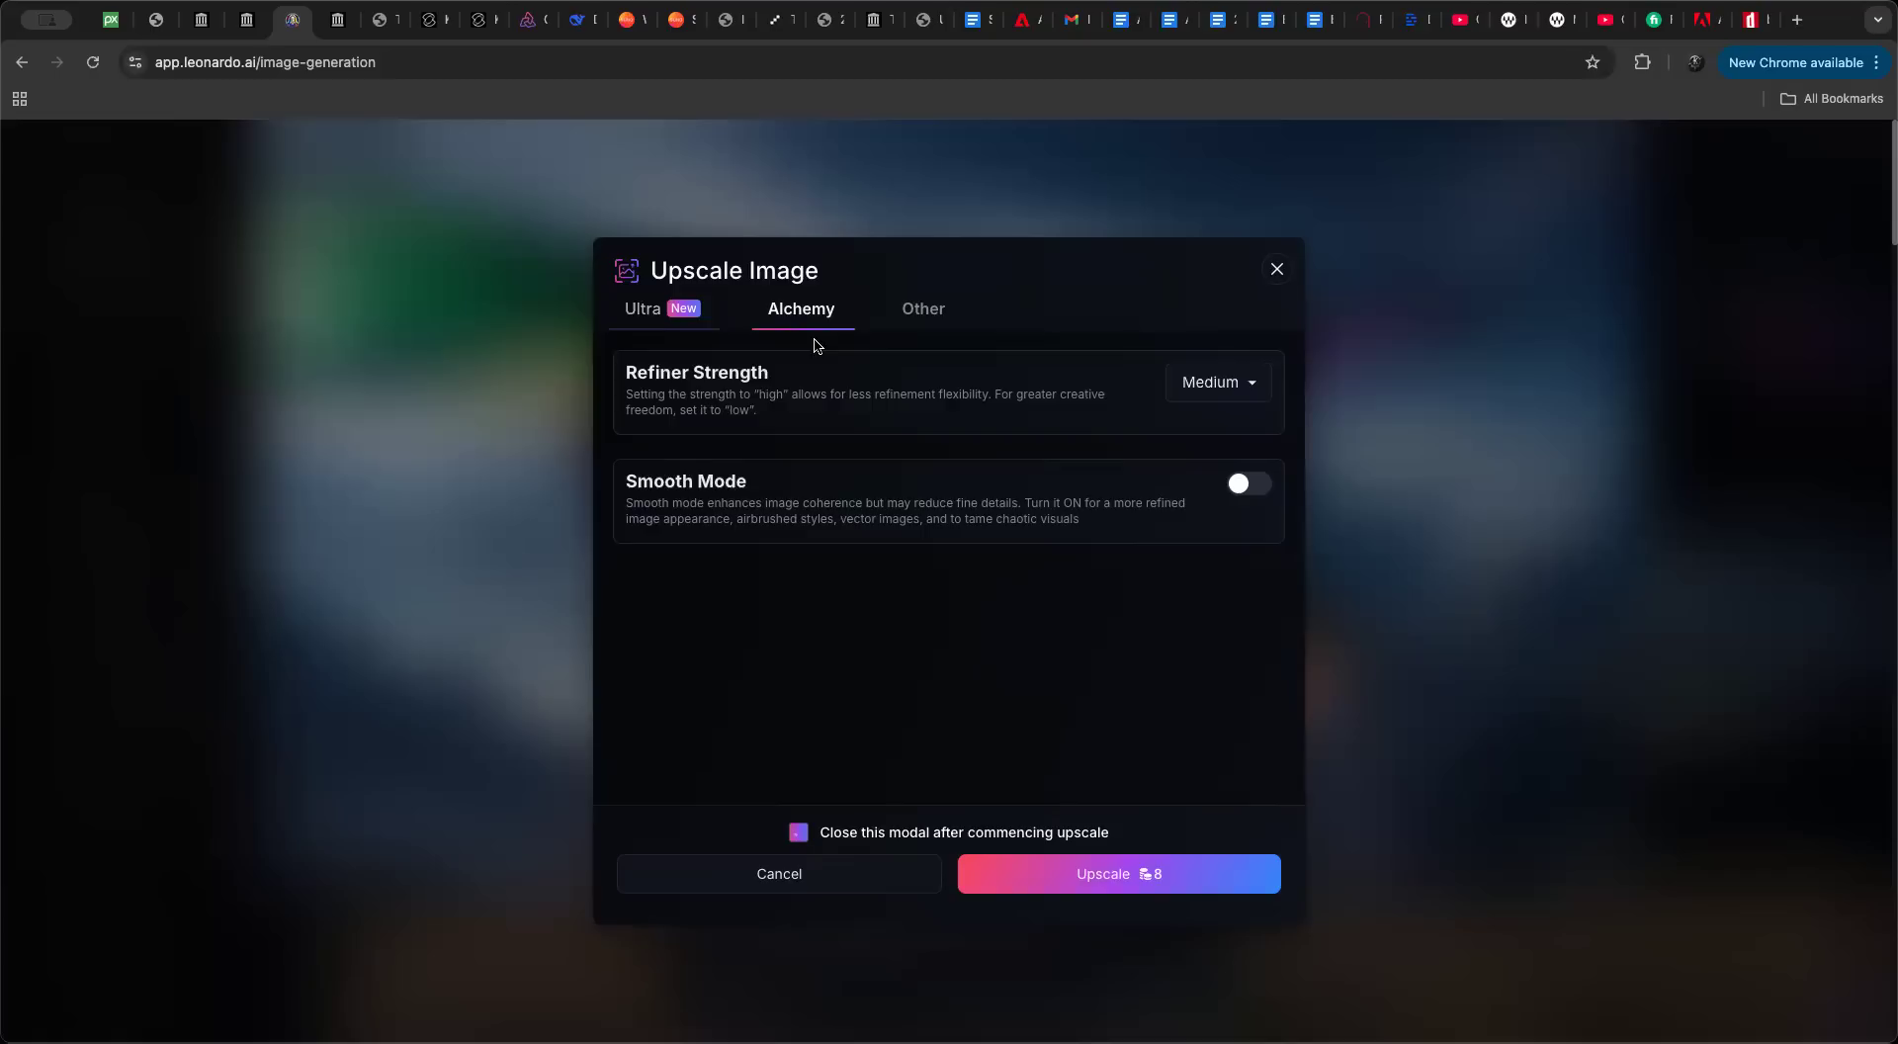
click(670, 336)
click(801, 332)
click(1277, 269)
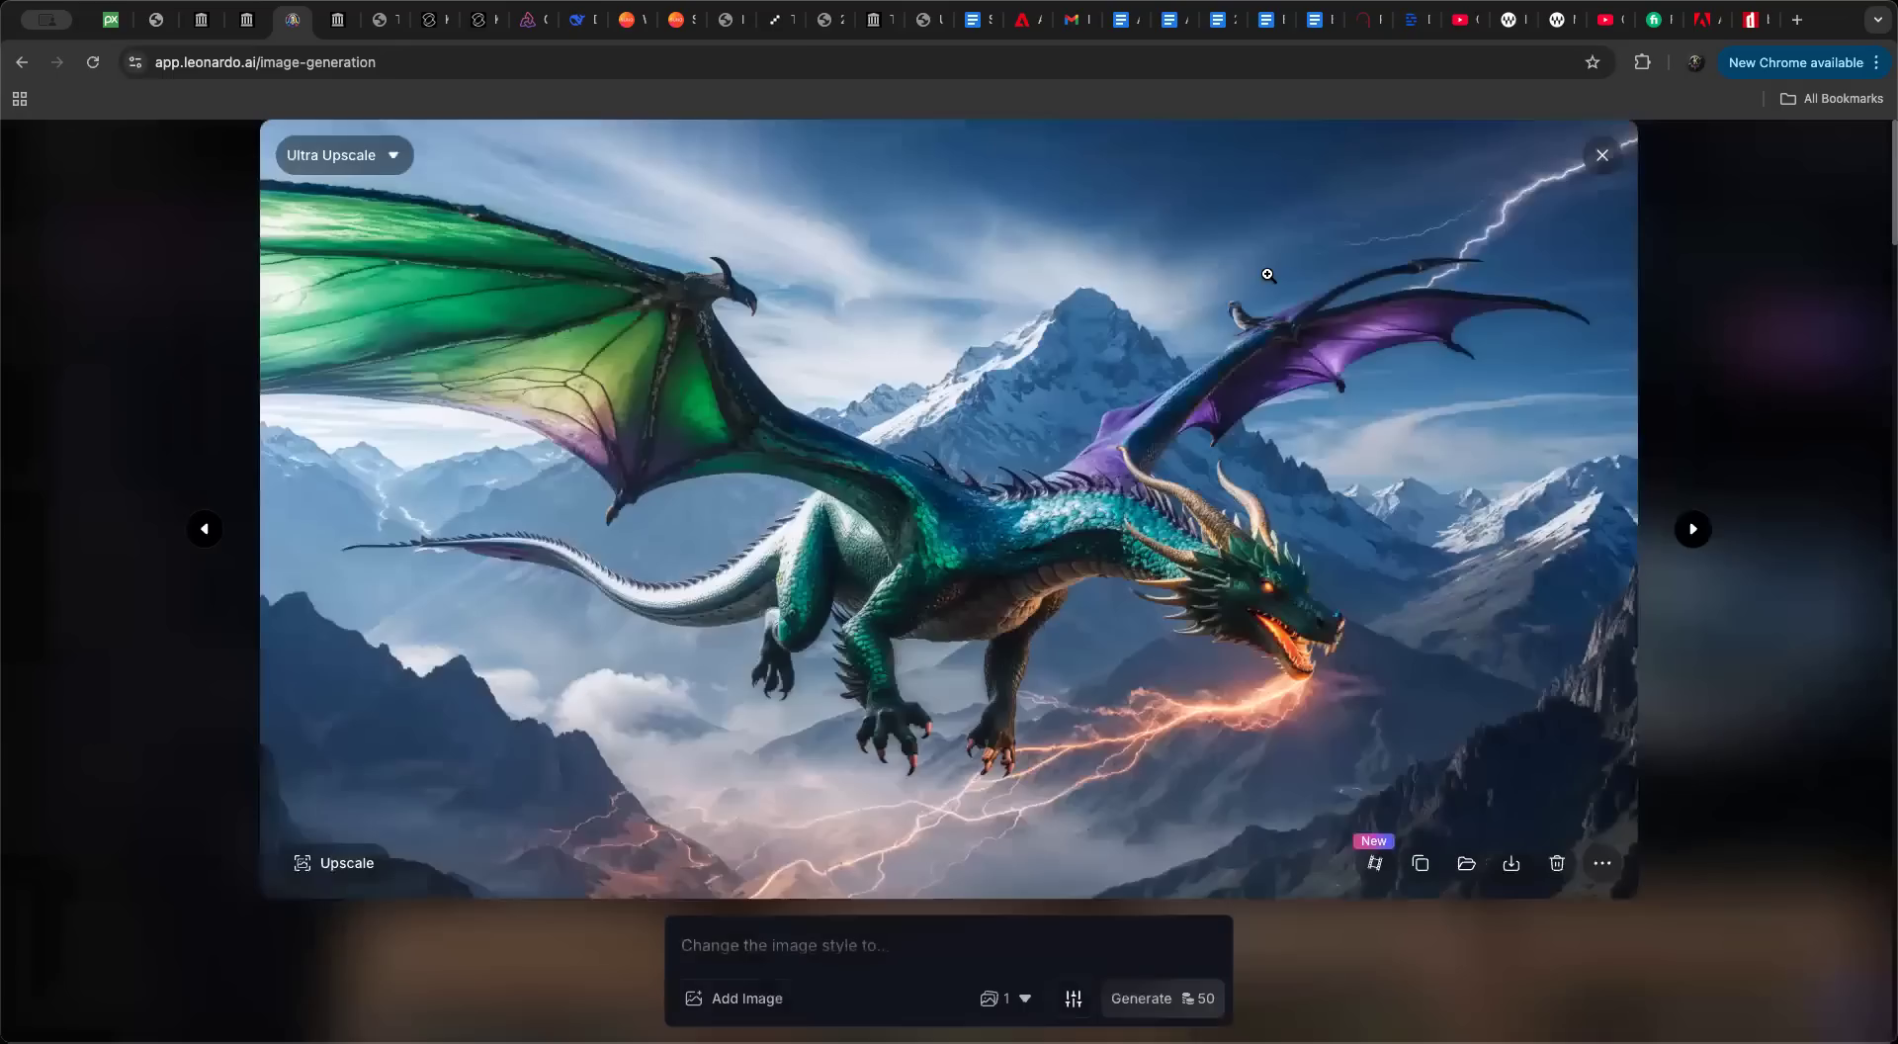
click(1604, 156)
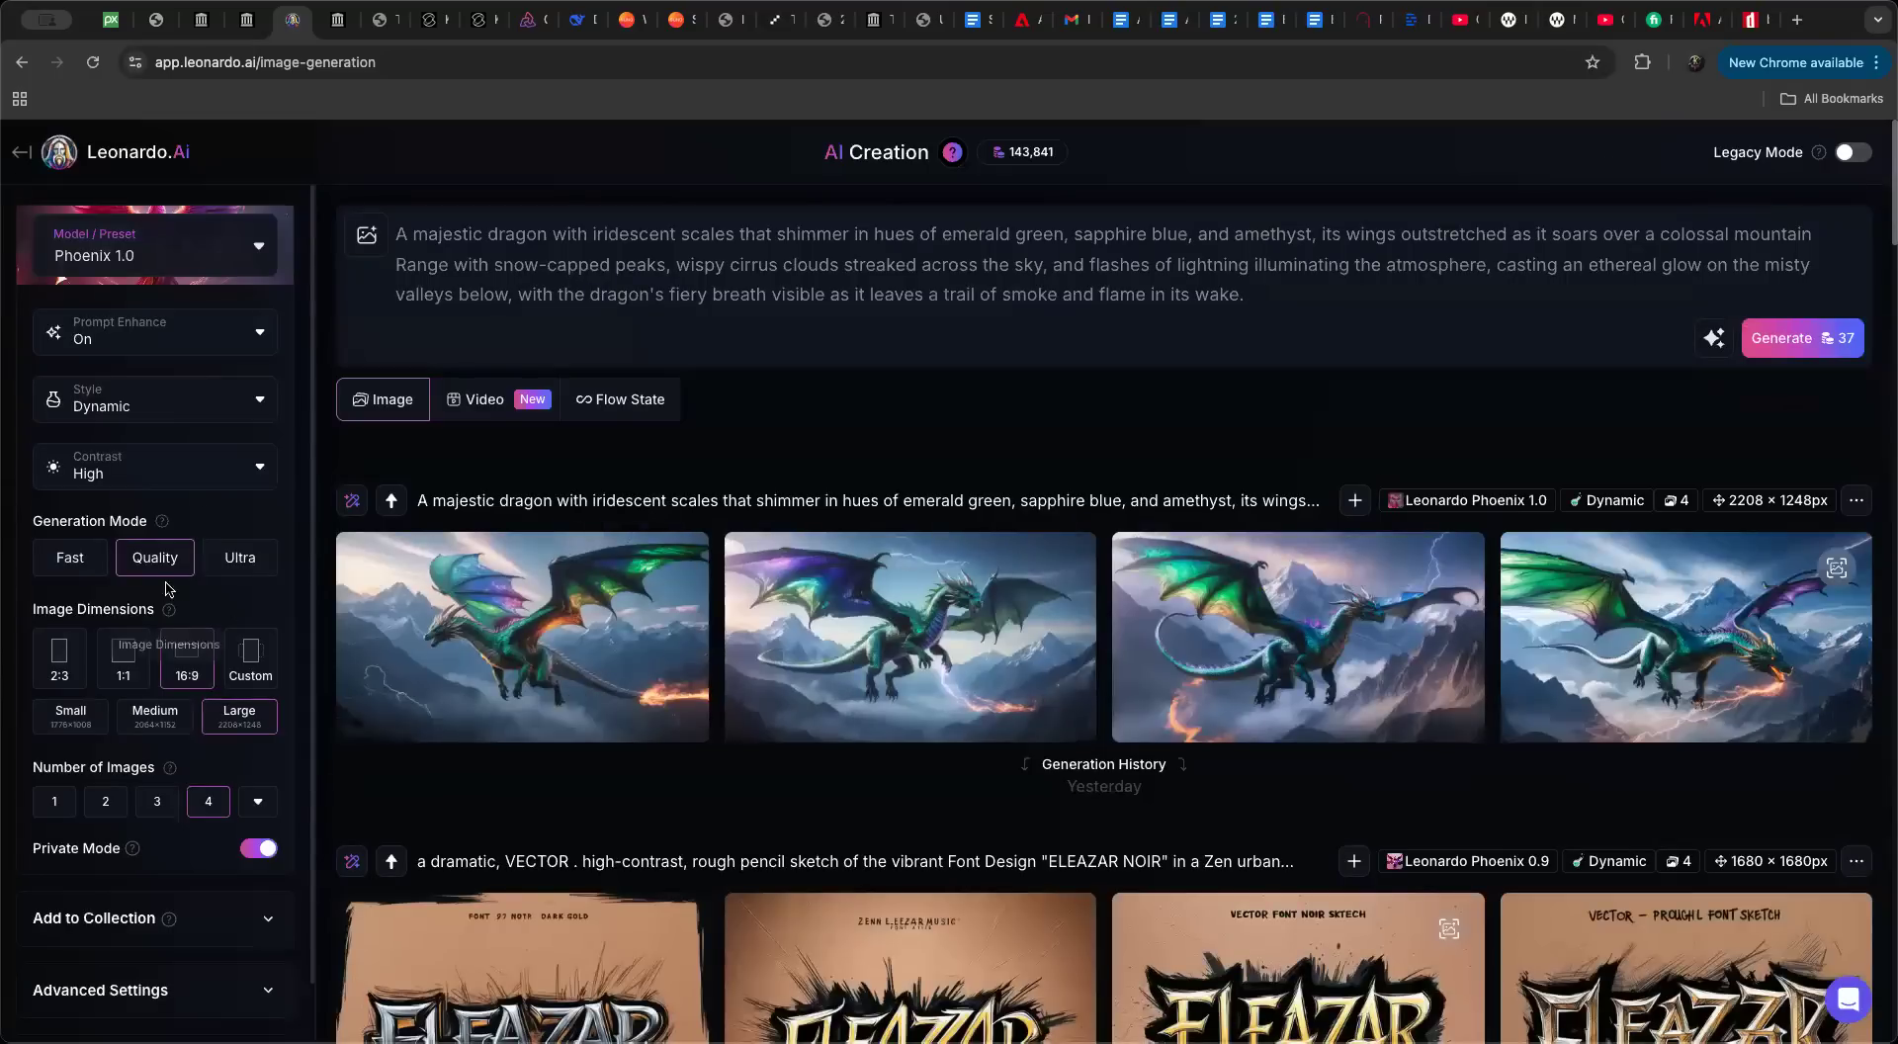
Step: Look through the available image styles from 3D Render to Vibrant without choosing one
click(83, 406)
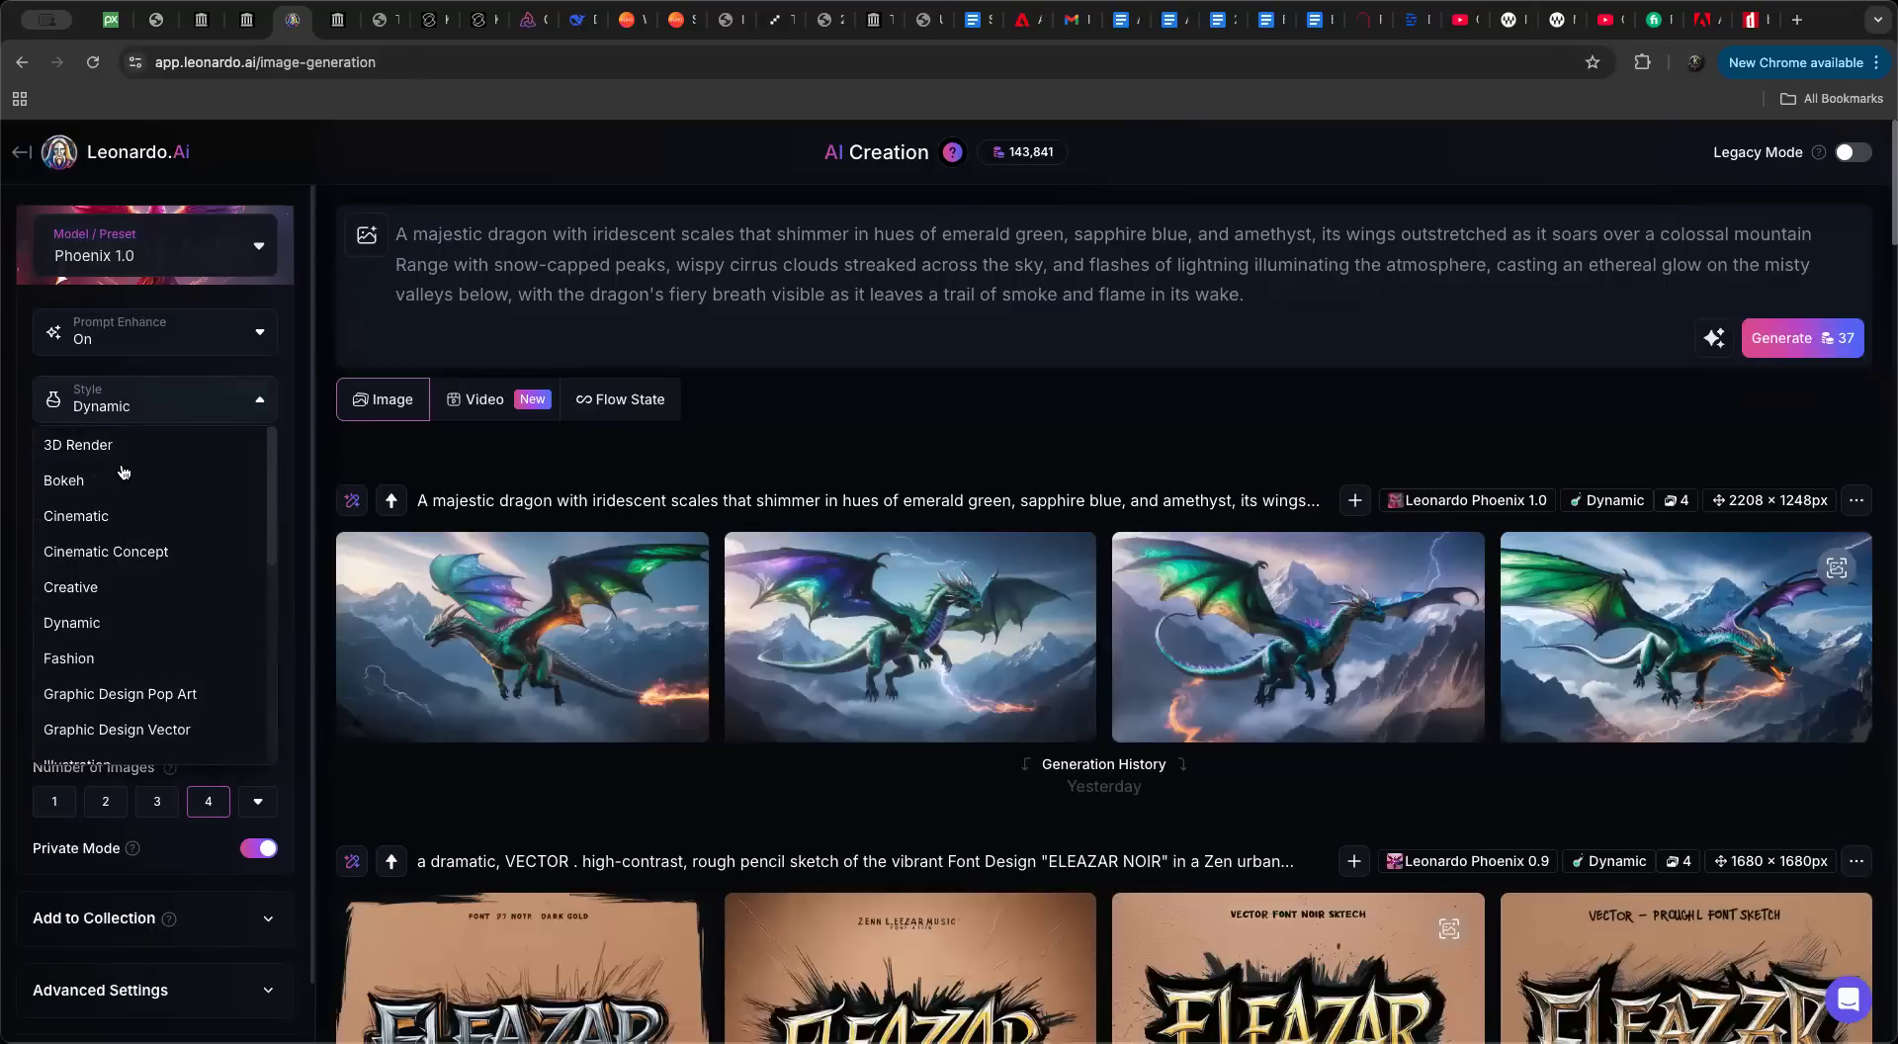
scroll(147, 519, down, 5)
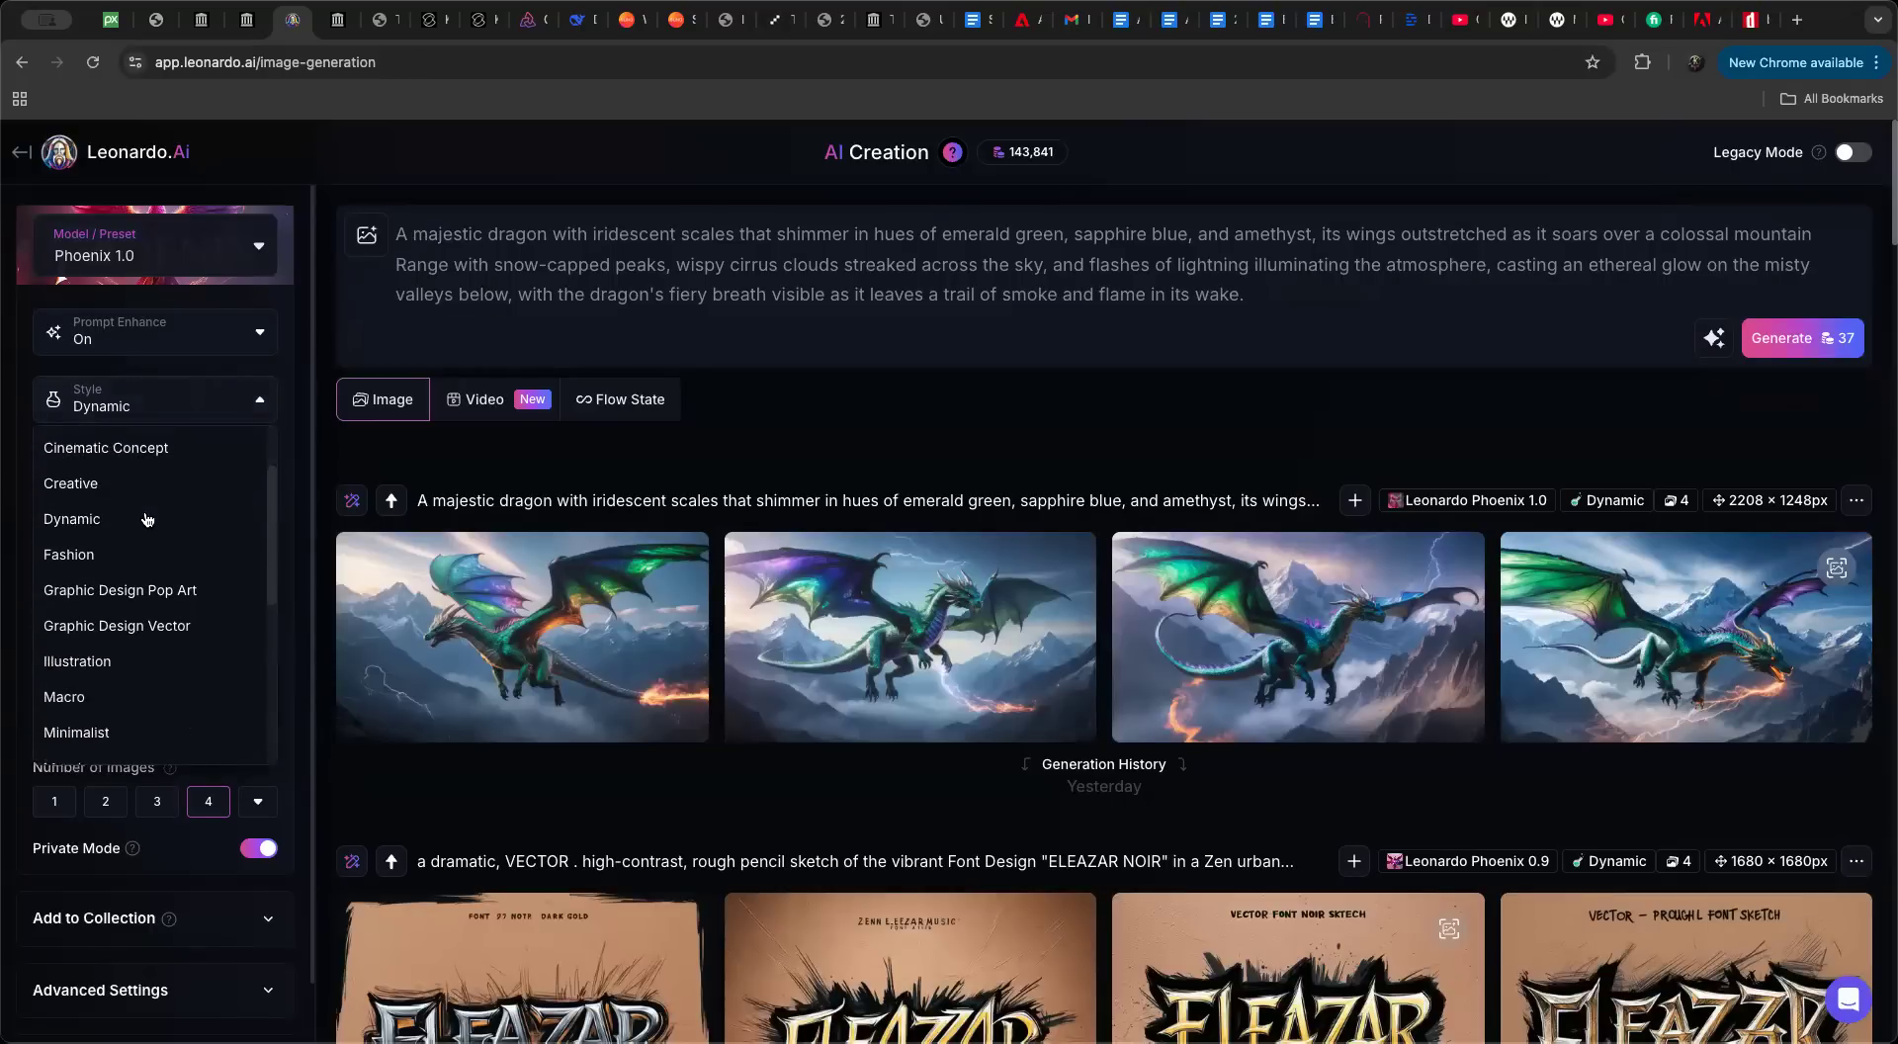
scroll(146, 519, up, 5)
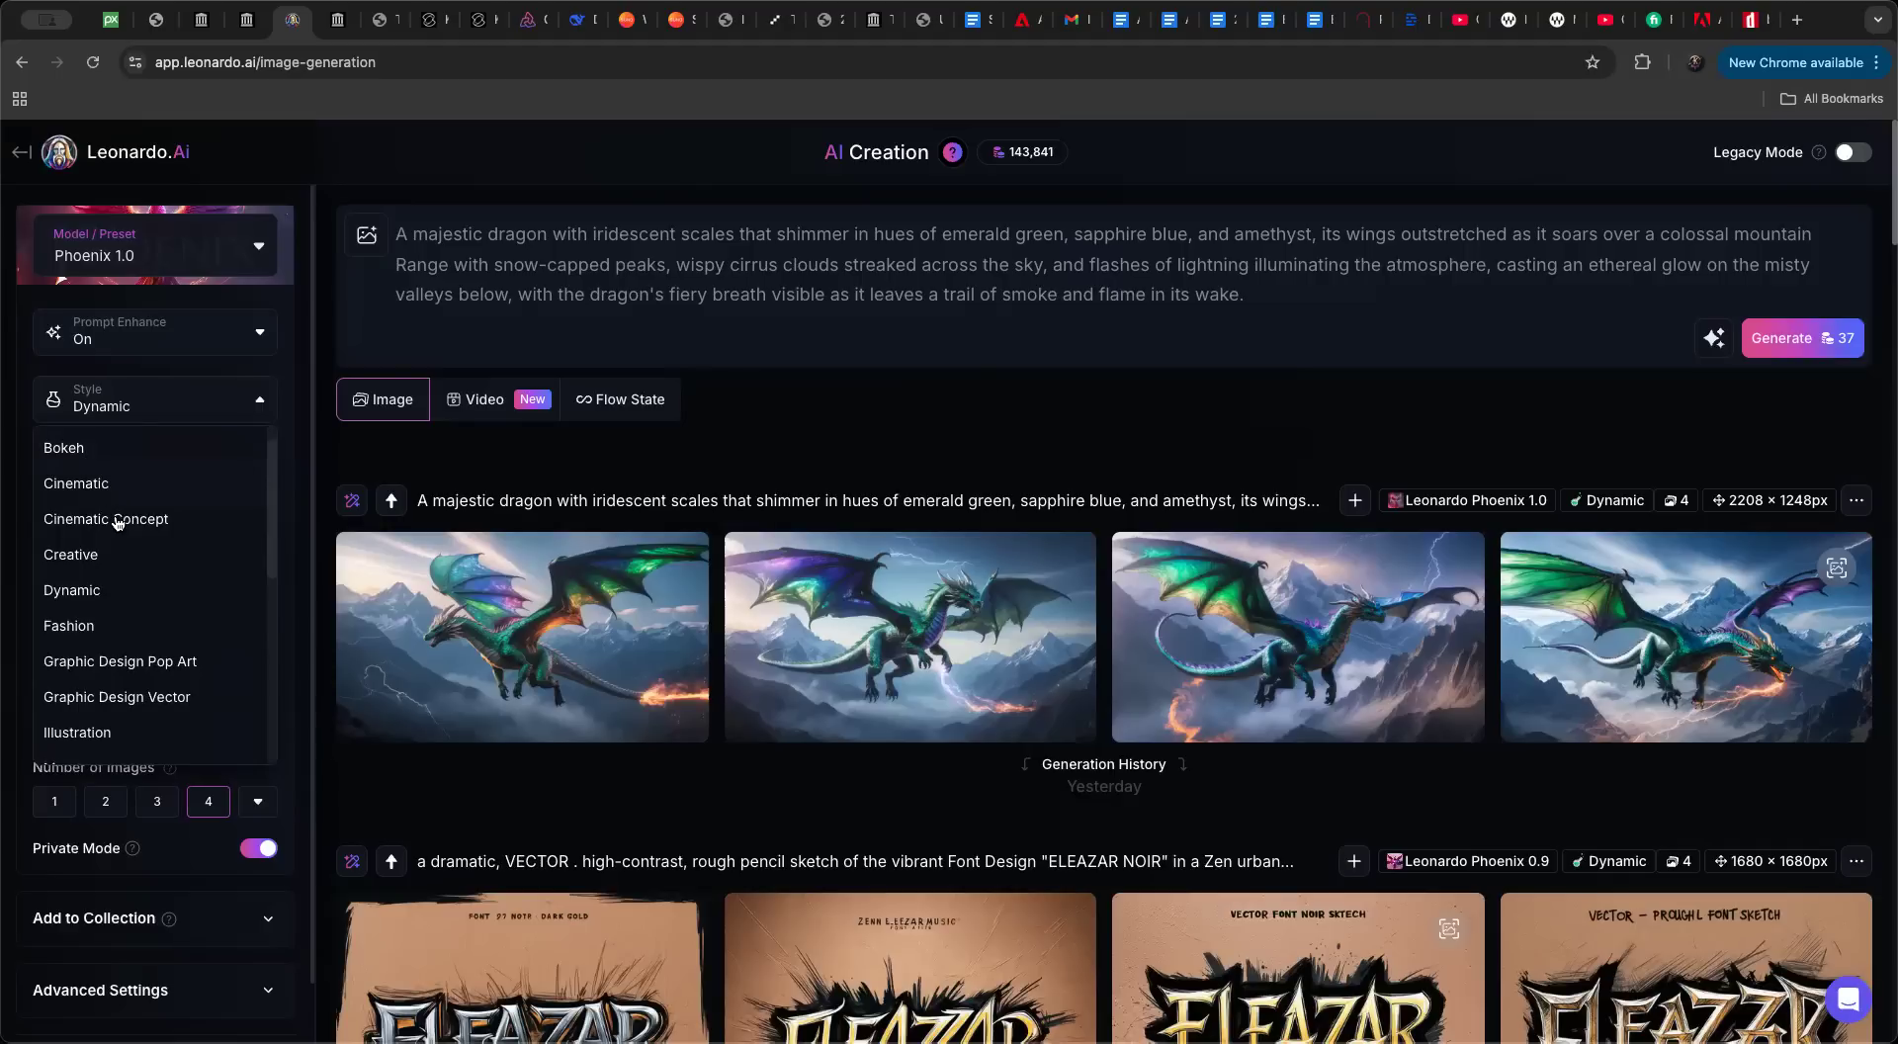
scroll(116, 524, down, 1)
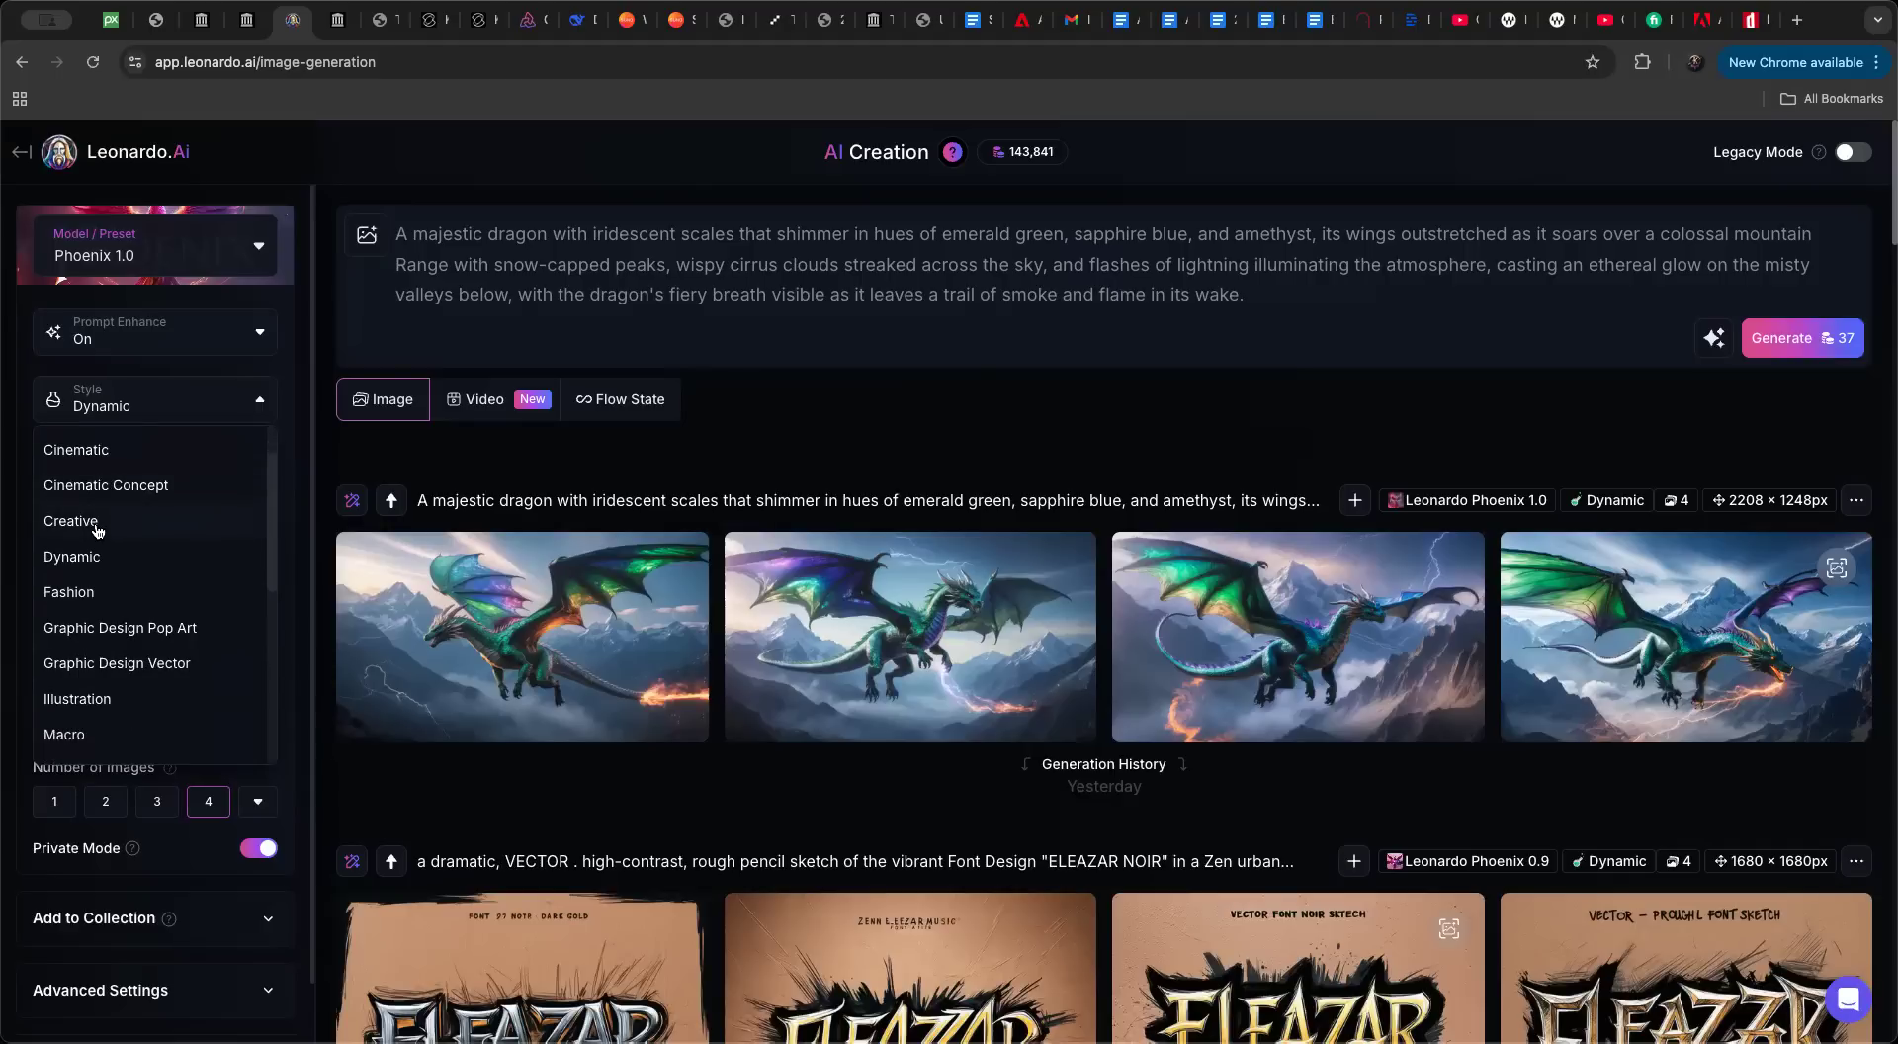
scroll(109, 600, down, 1)
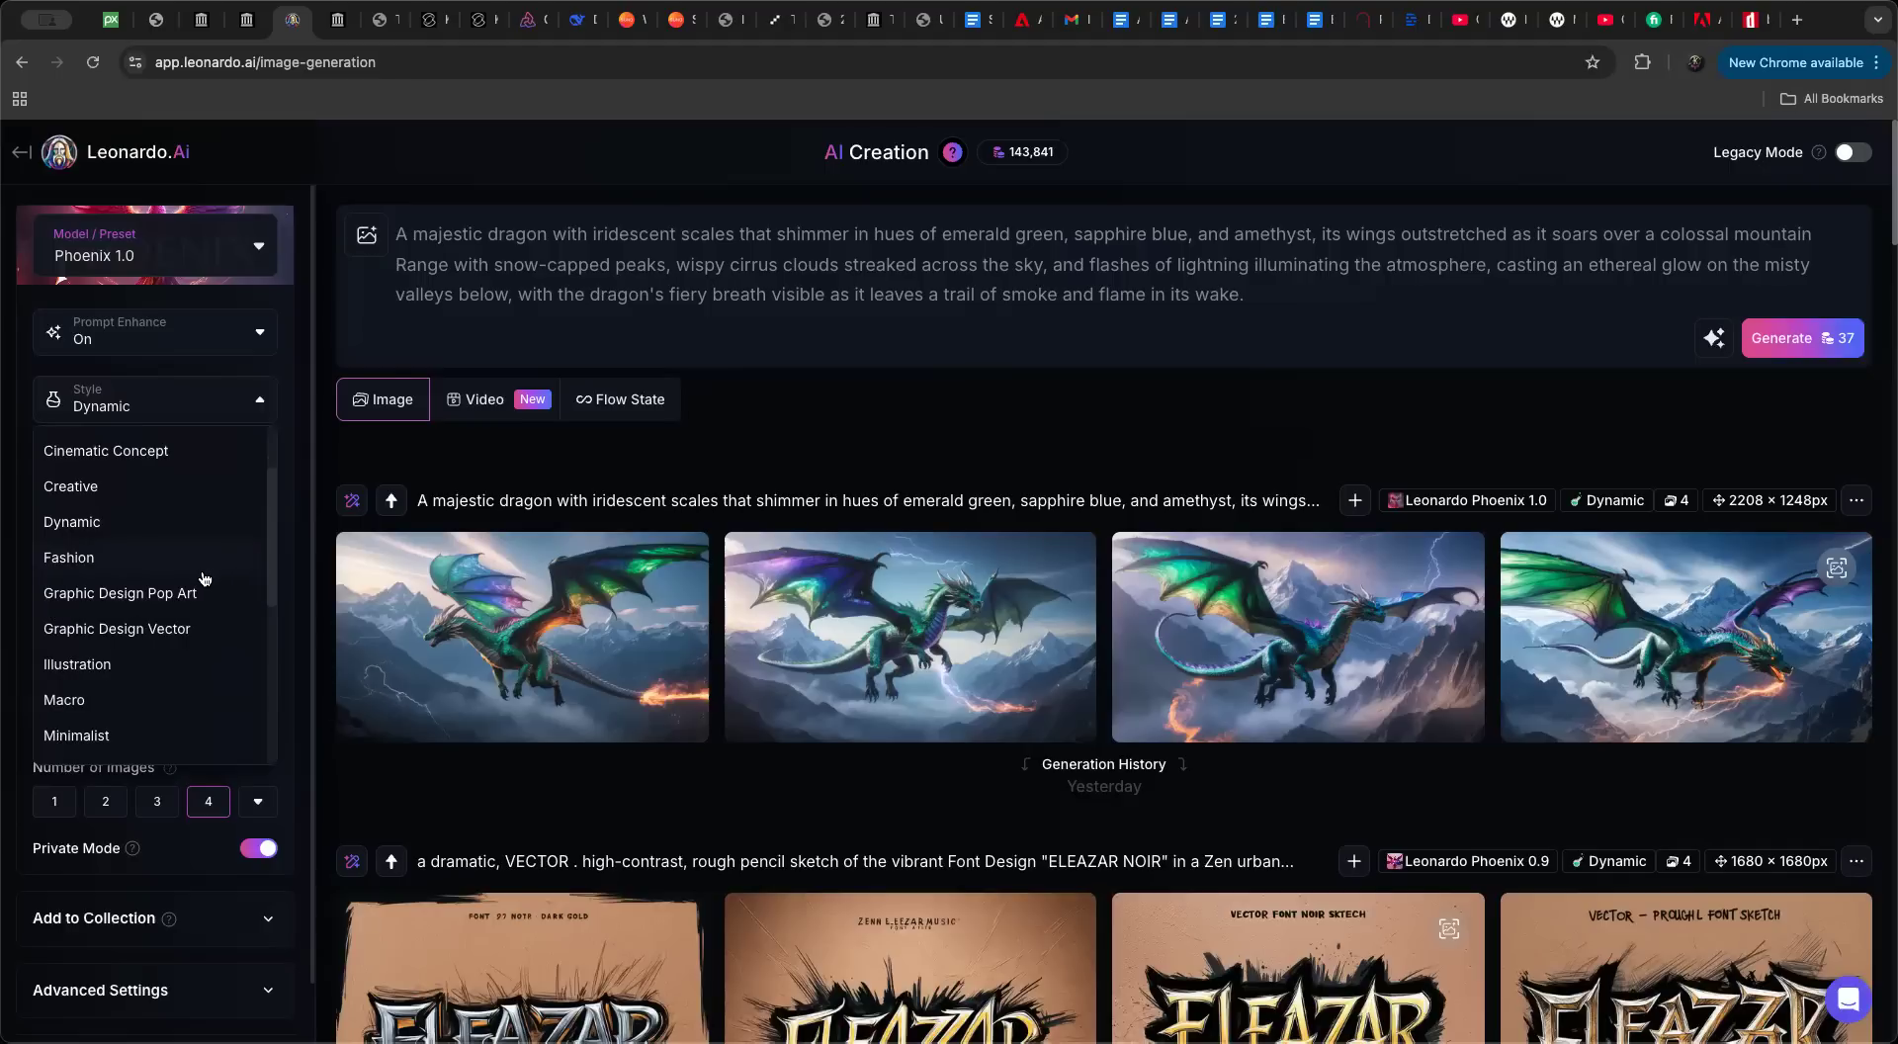
scroll(209, 573, down, 3)
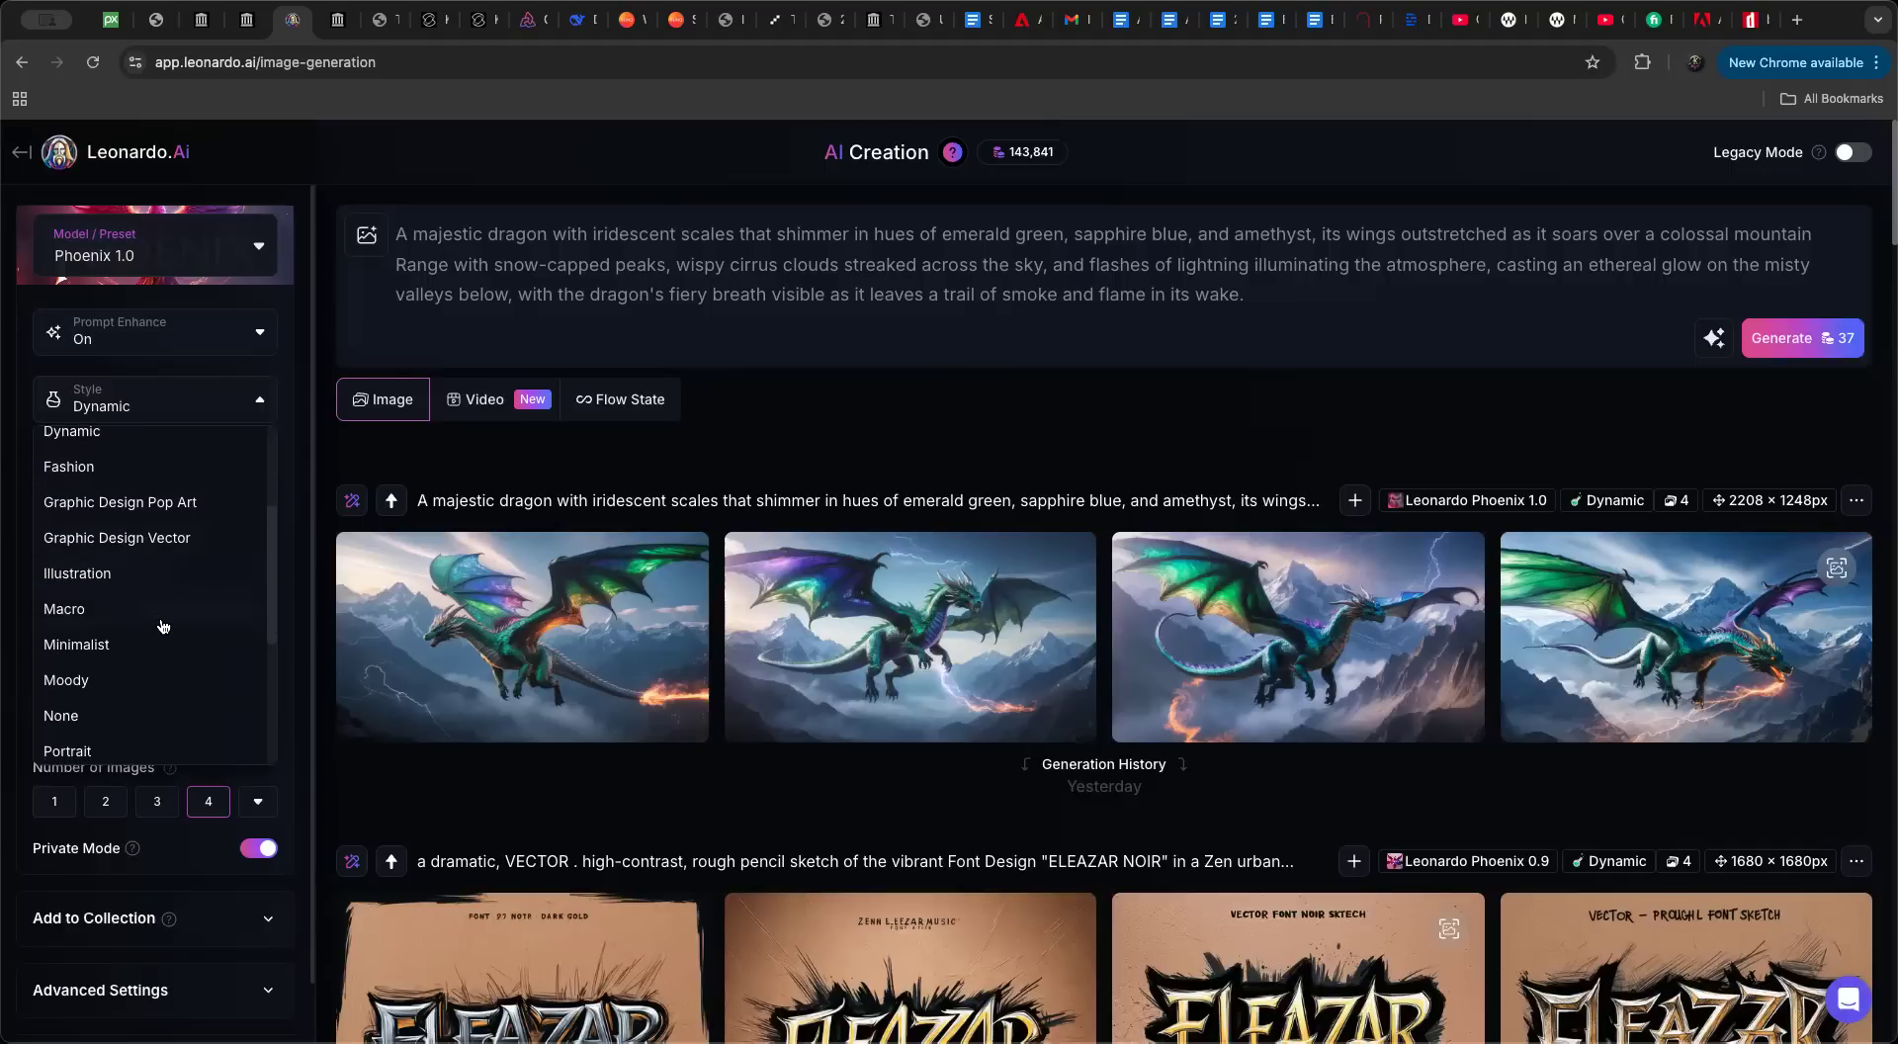
scroll(163, 650, down, 4)
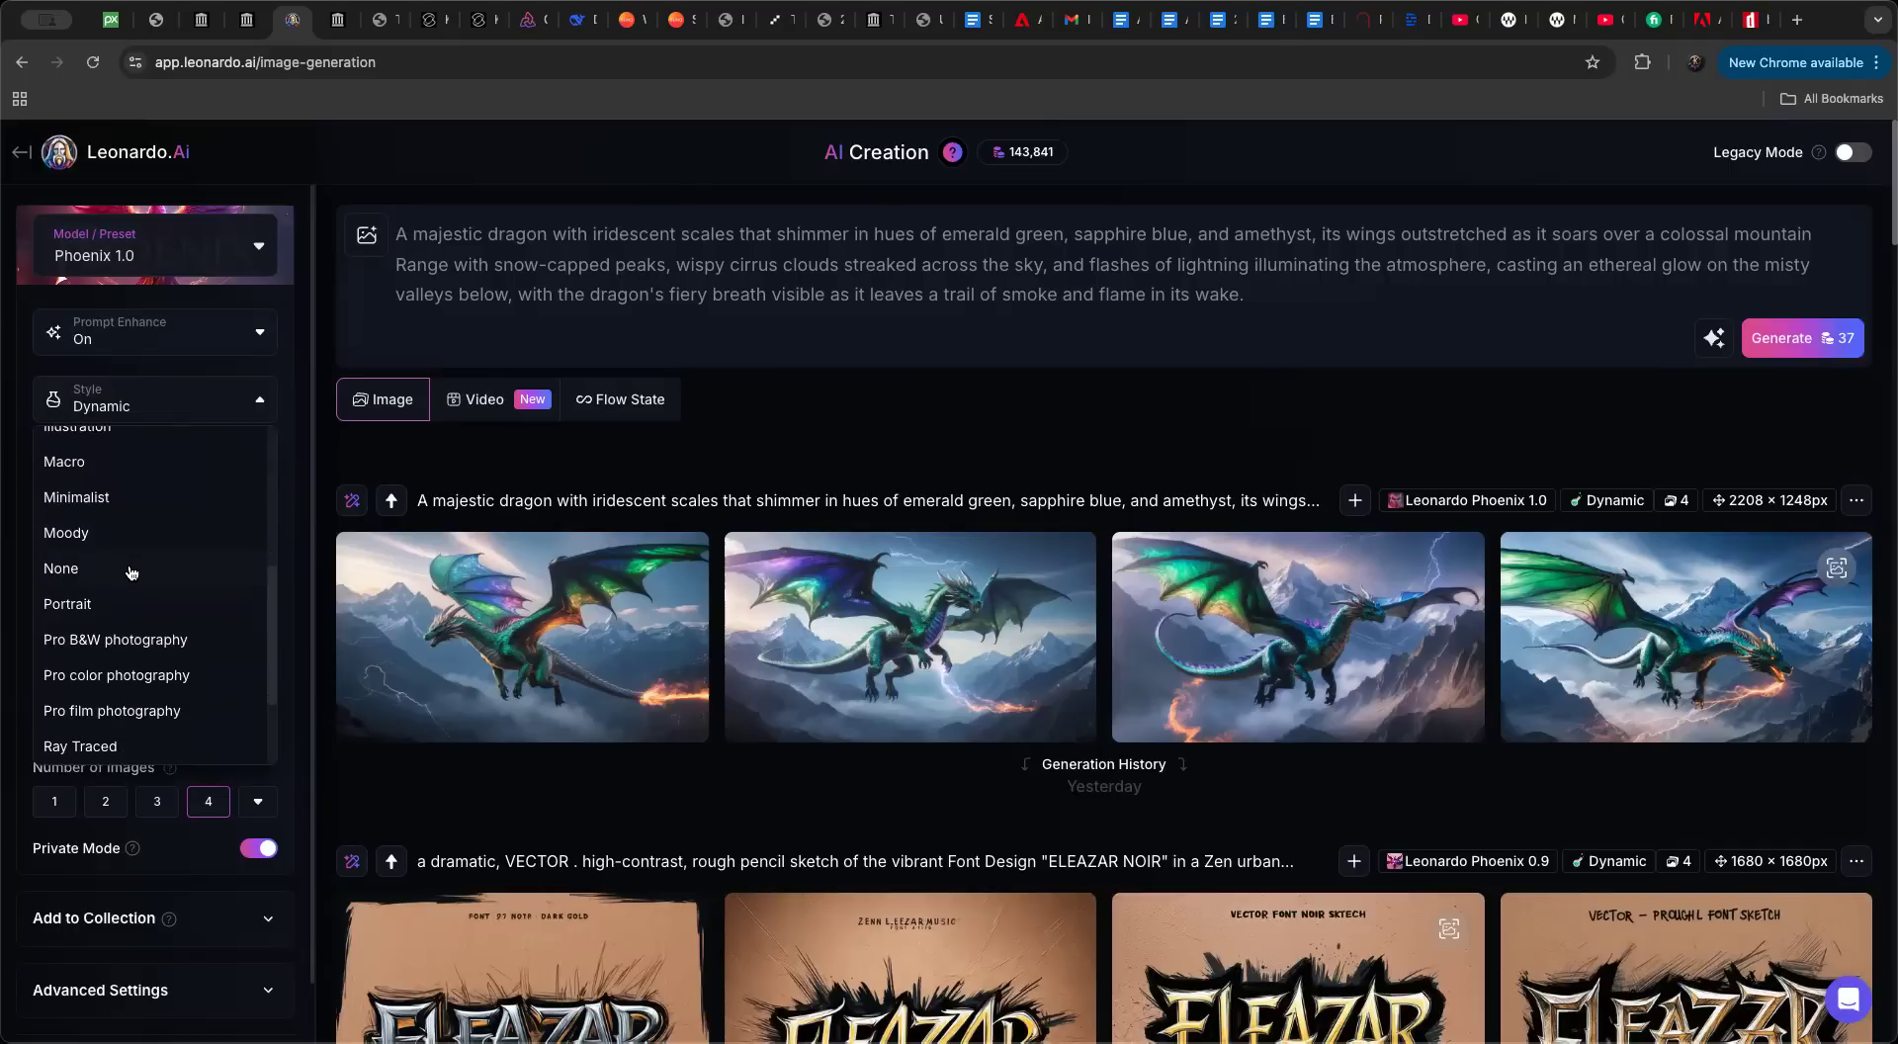
scroll(149, 603, down, 3)
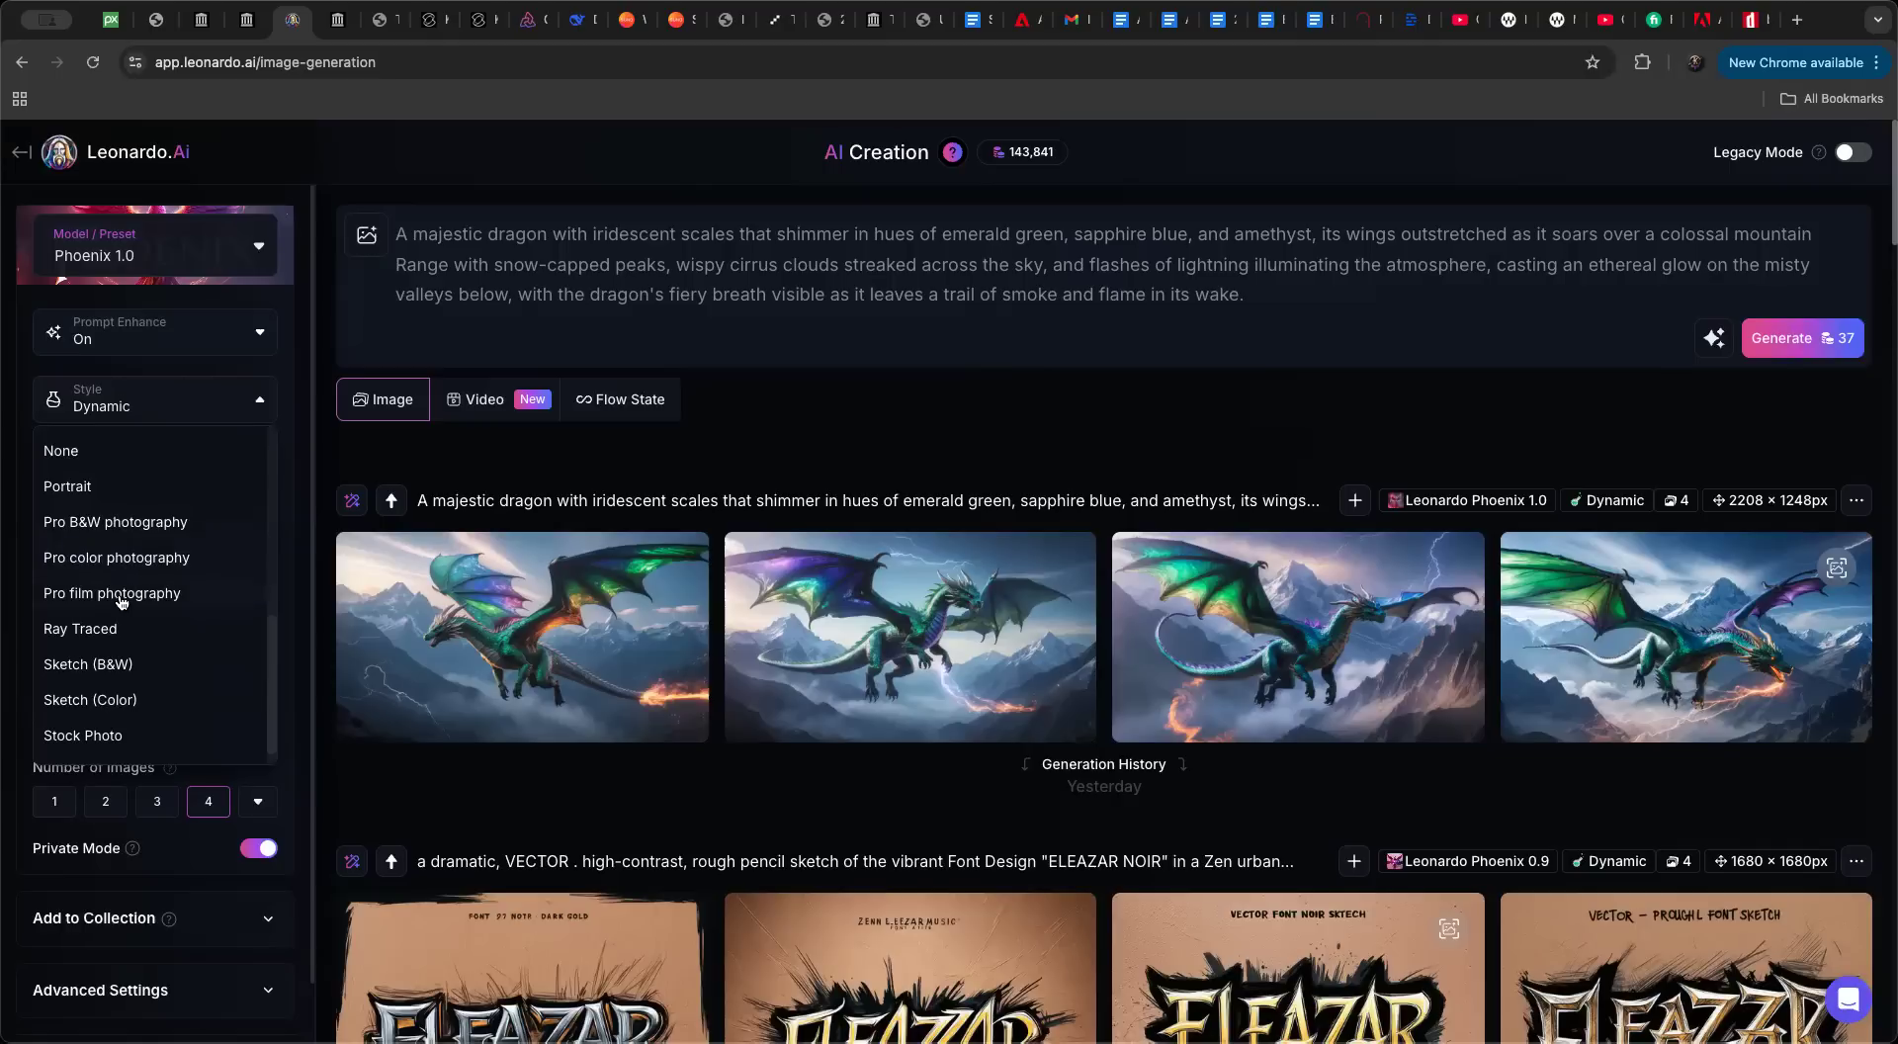
scroll(120, 601, down, 1)
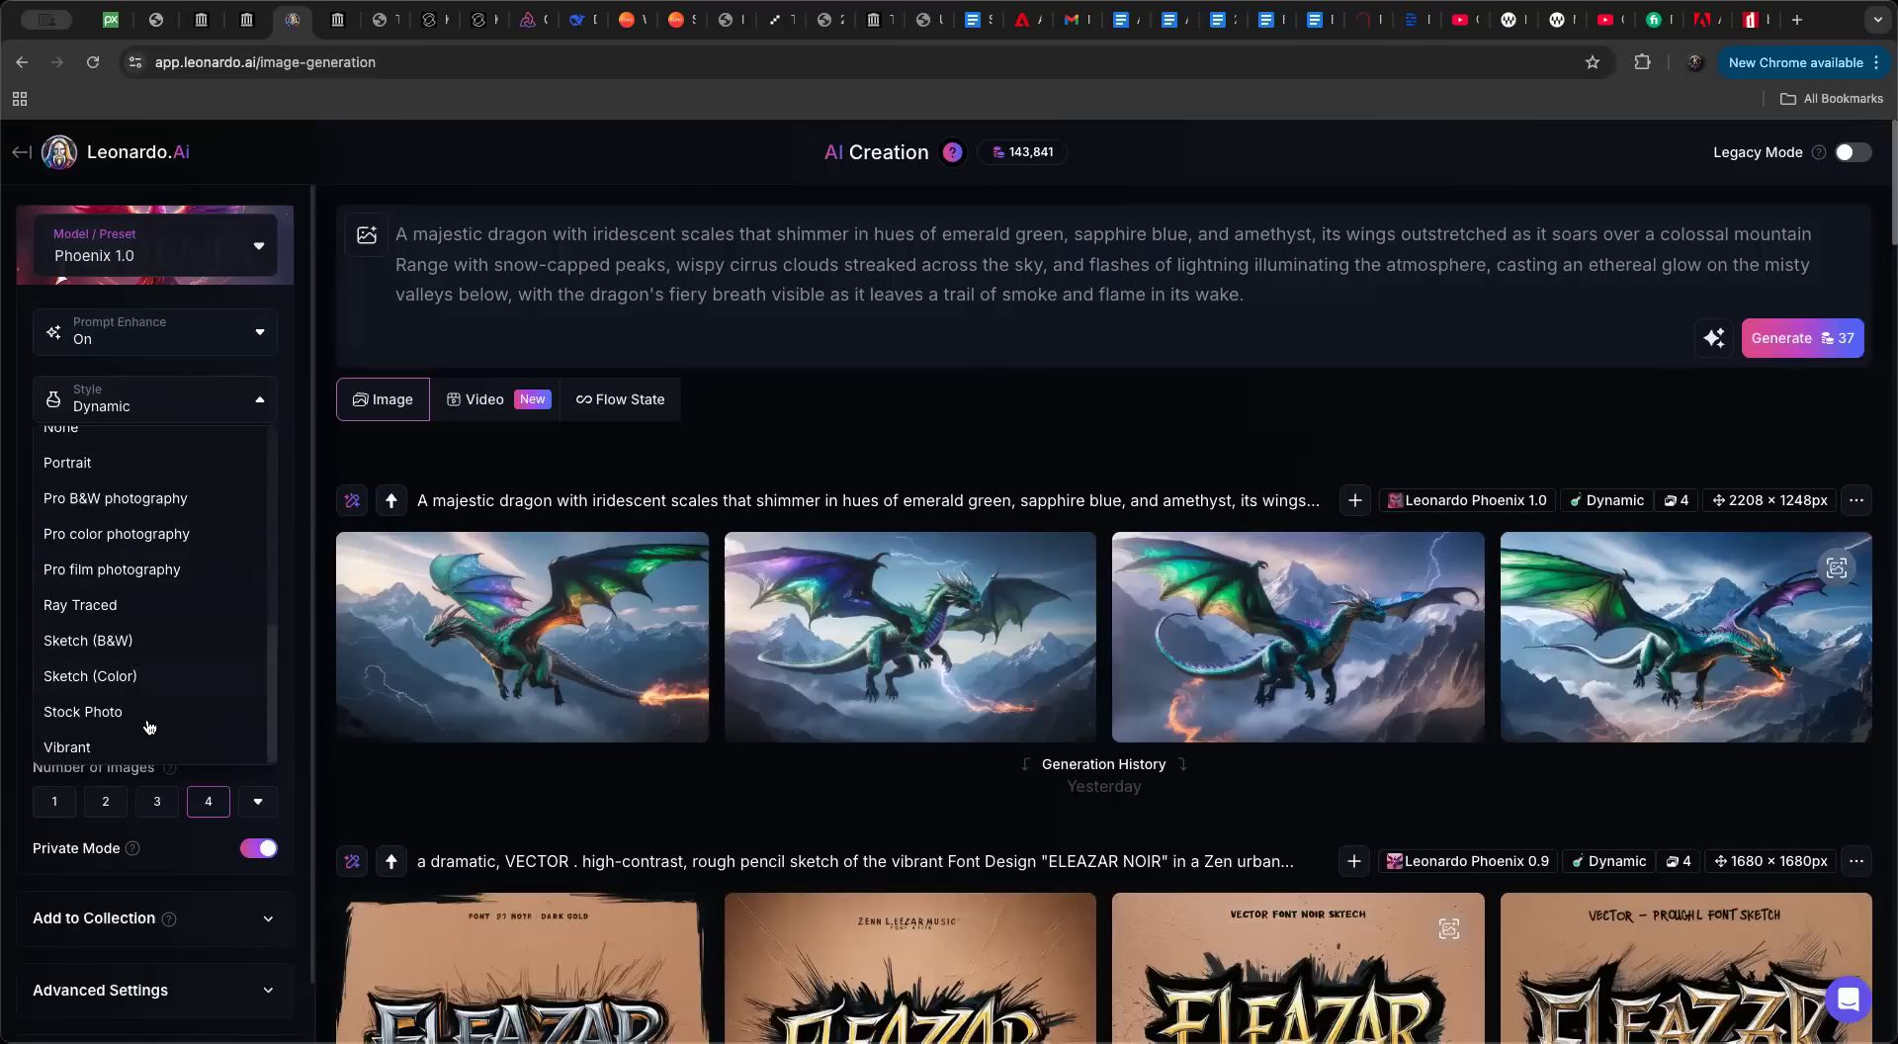
scroll(189, 652, up, 4)
scroll(189, 651, up, 3)
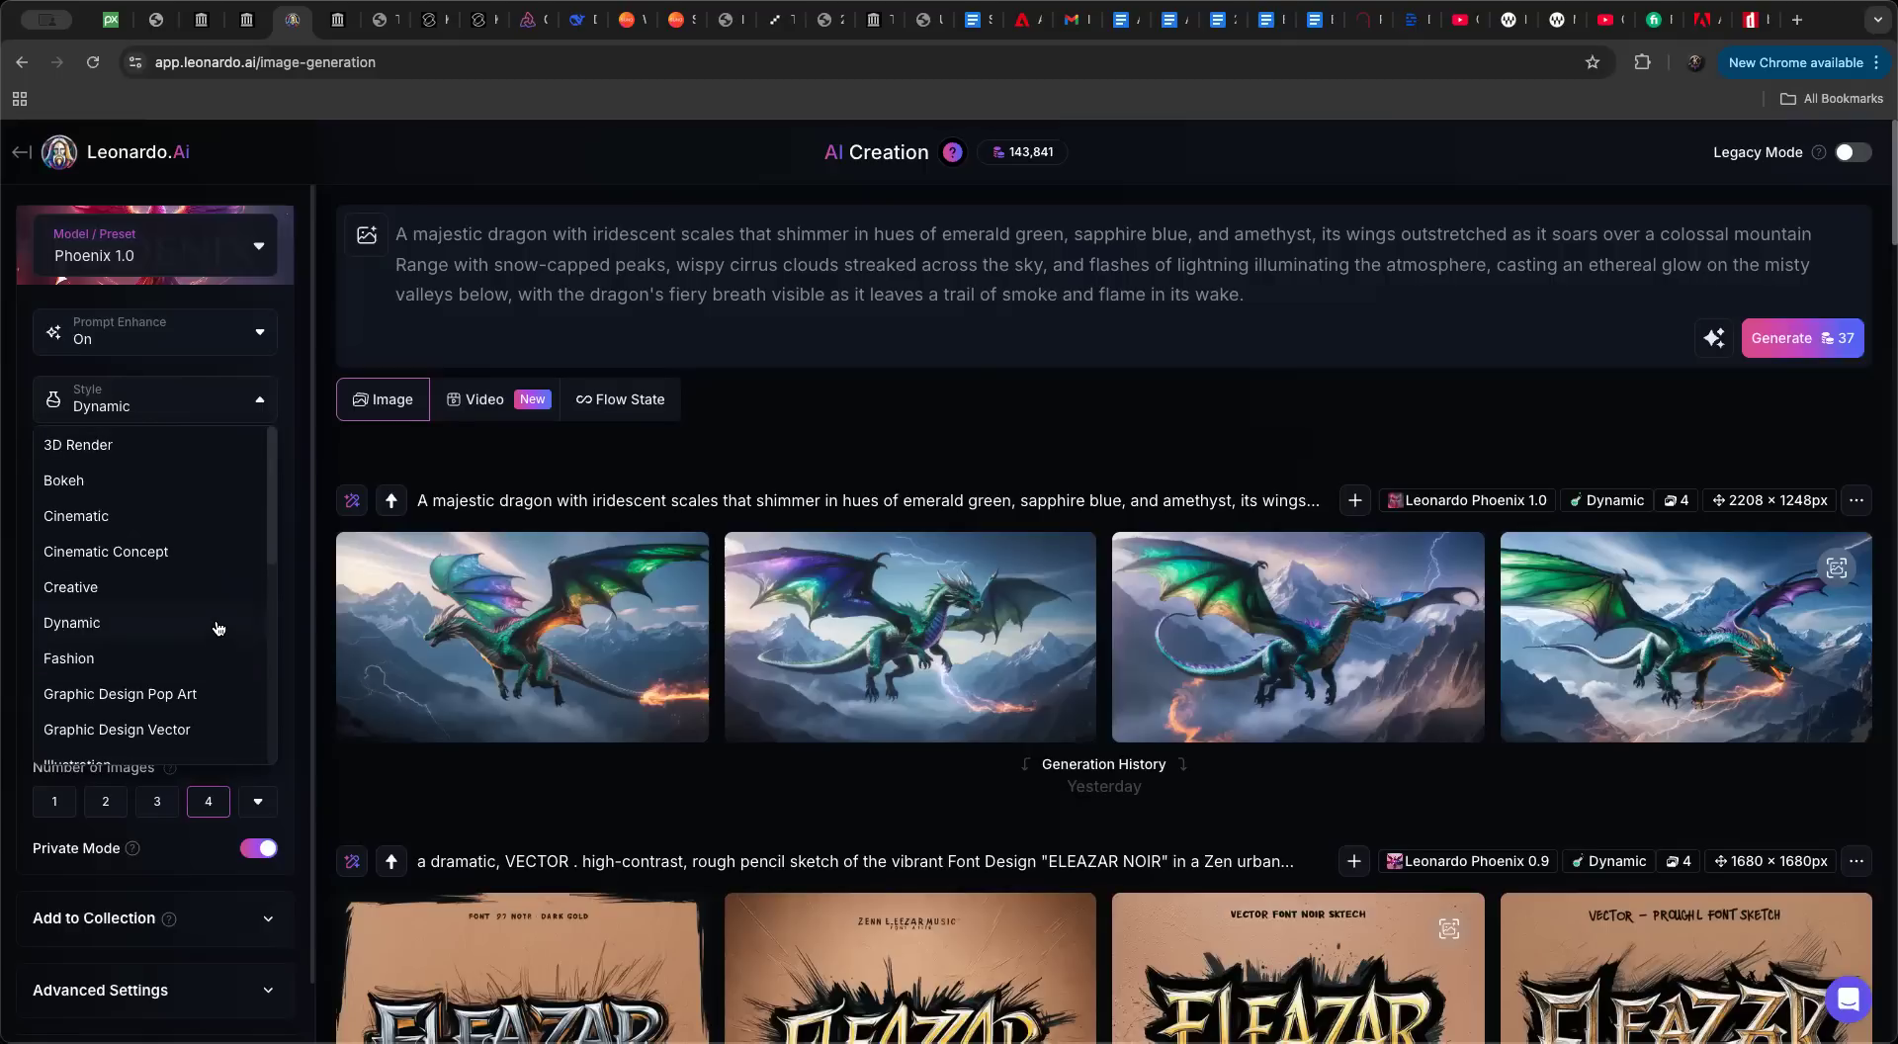
click(1270, 299)
Step: Set the image style to Graphic Design Pop Art and generate the dragon images again
click(202, 400)
click(134, 698)
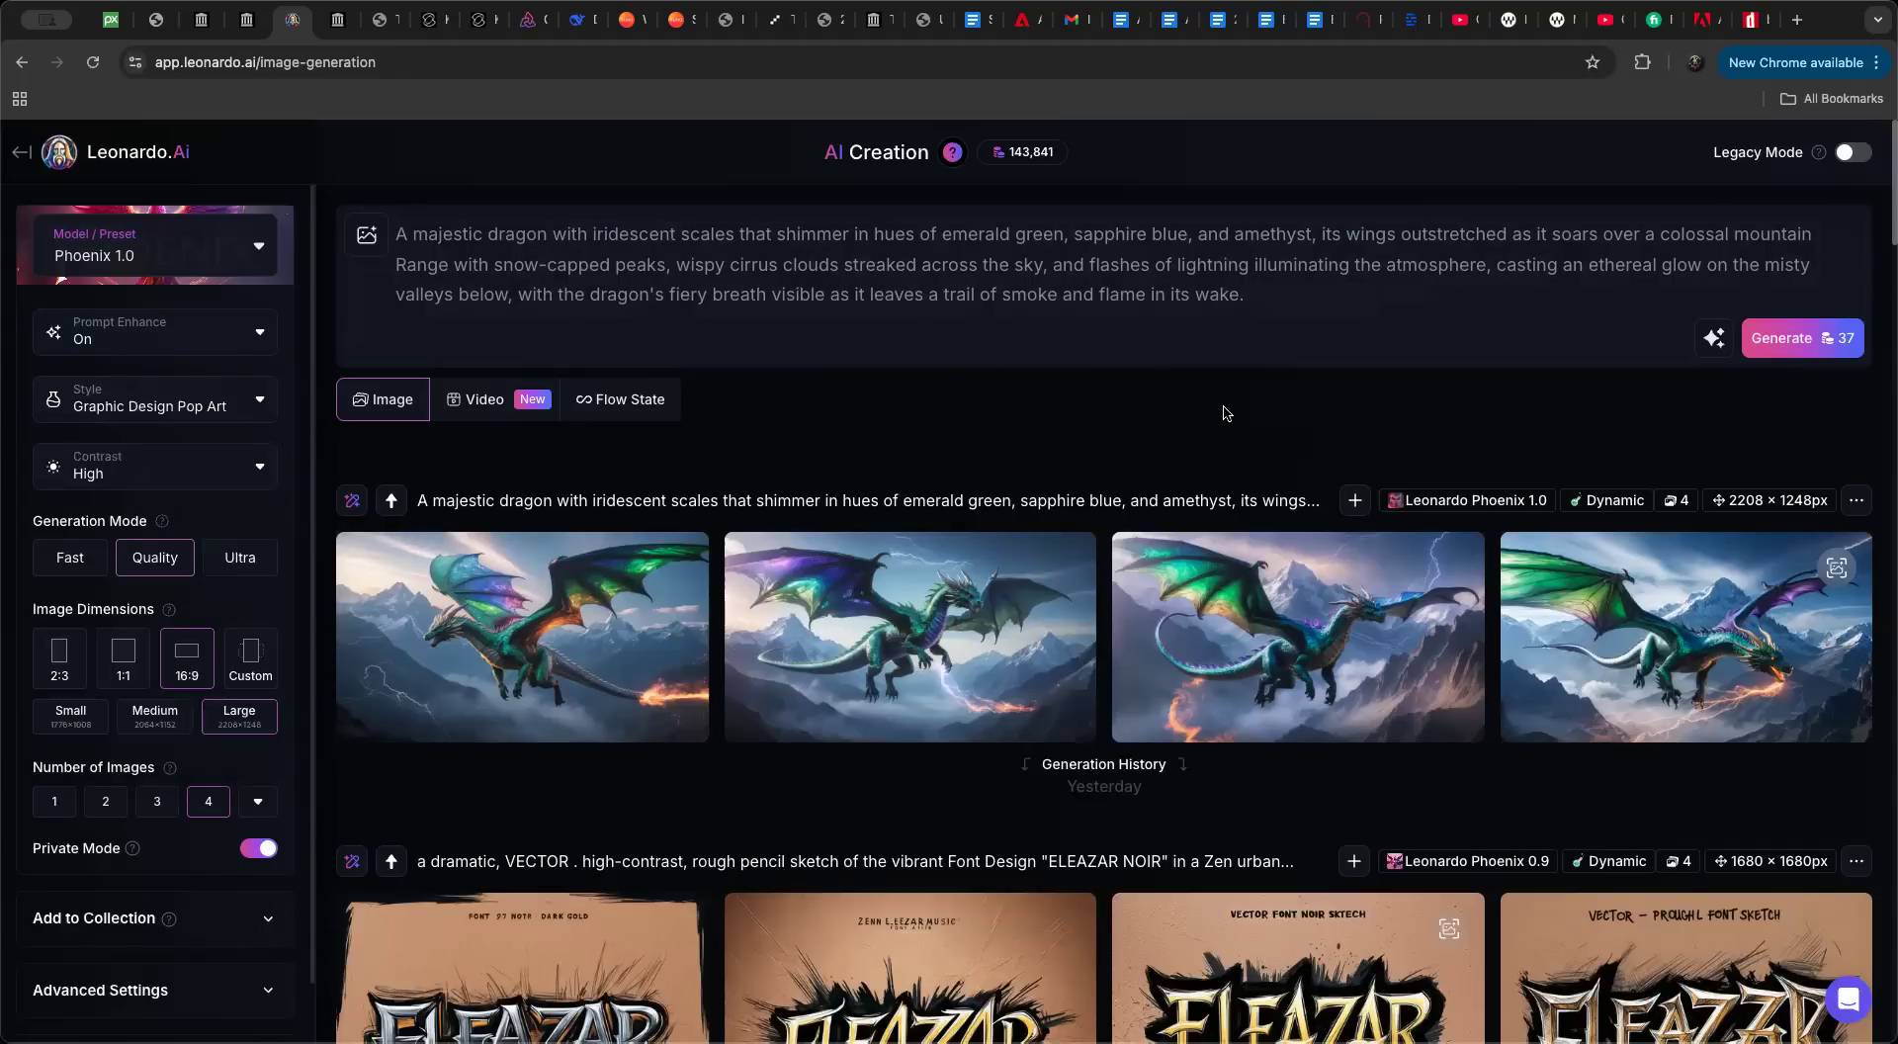
click(1816, 353)
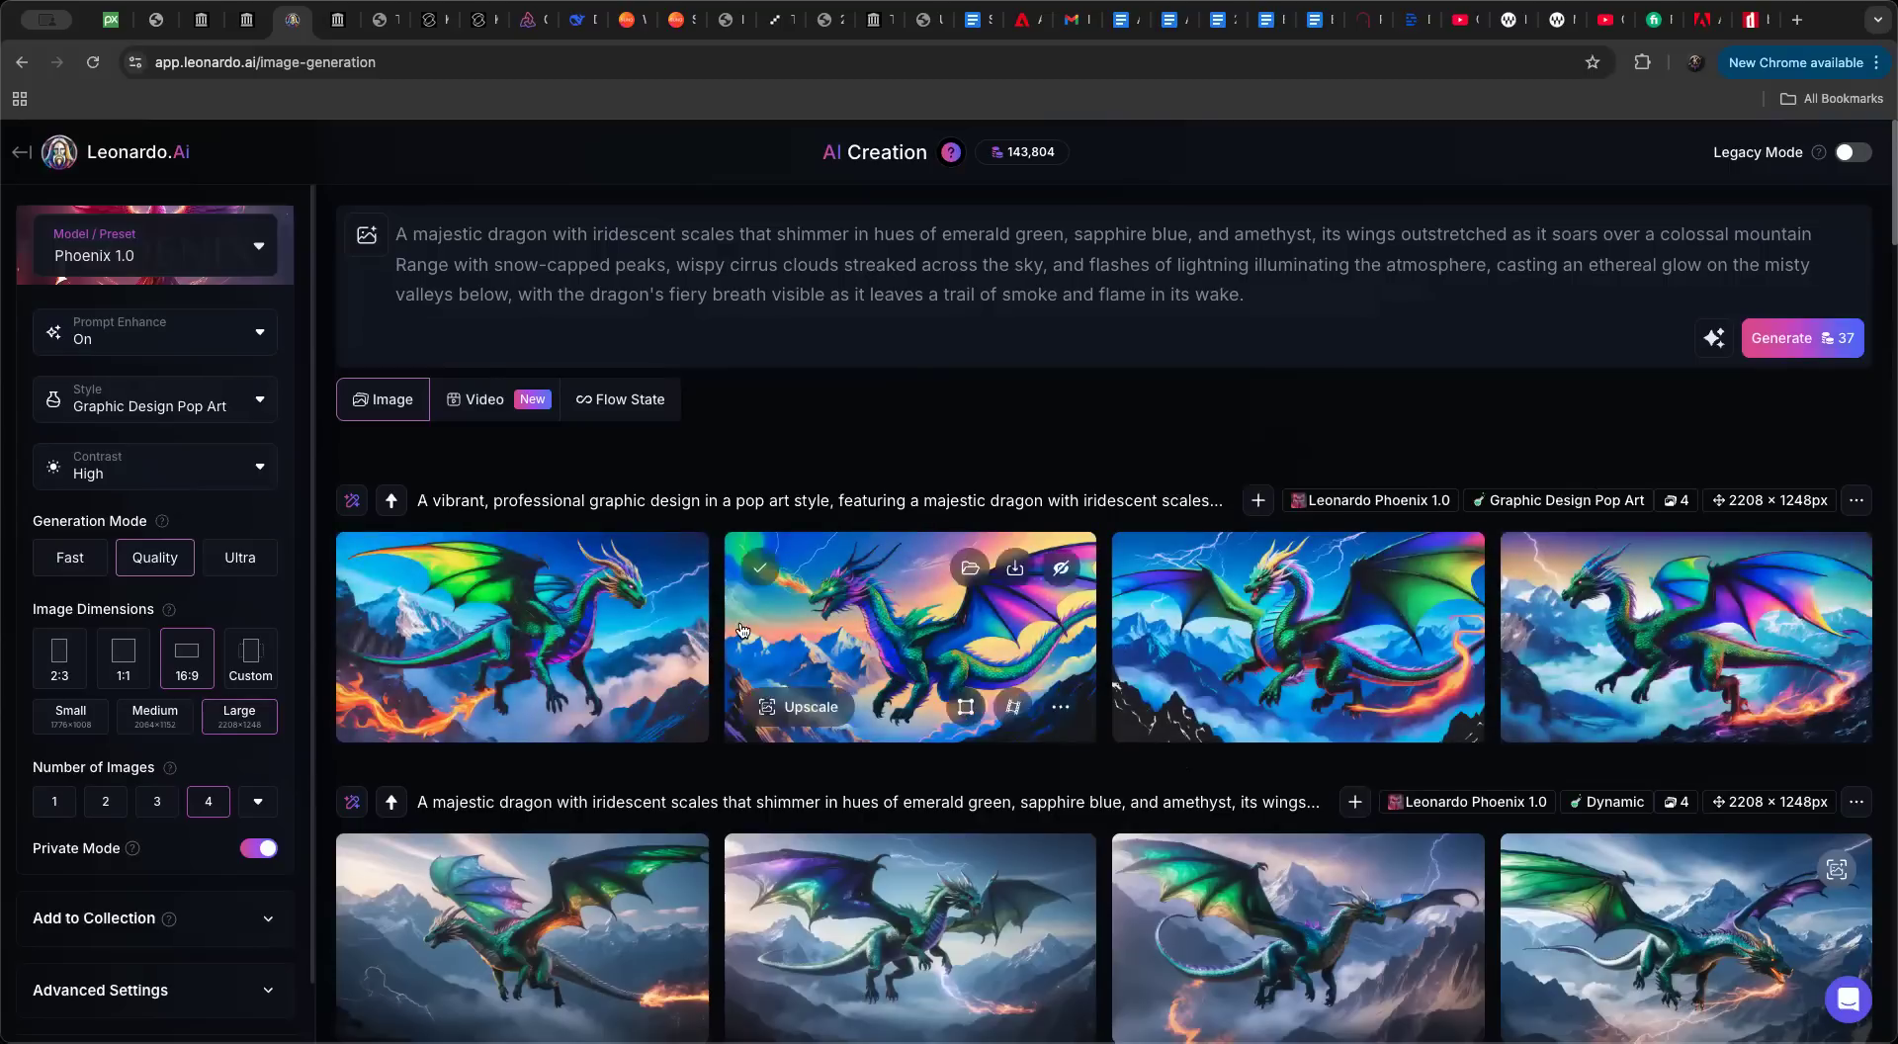
Step: View all four pop art dragon images enlarged one after another, and return to the generation page
click(628, 651)
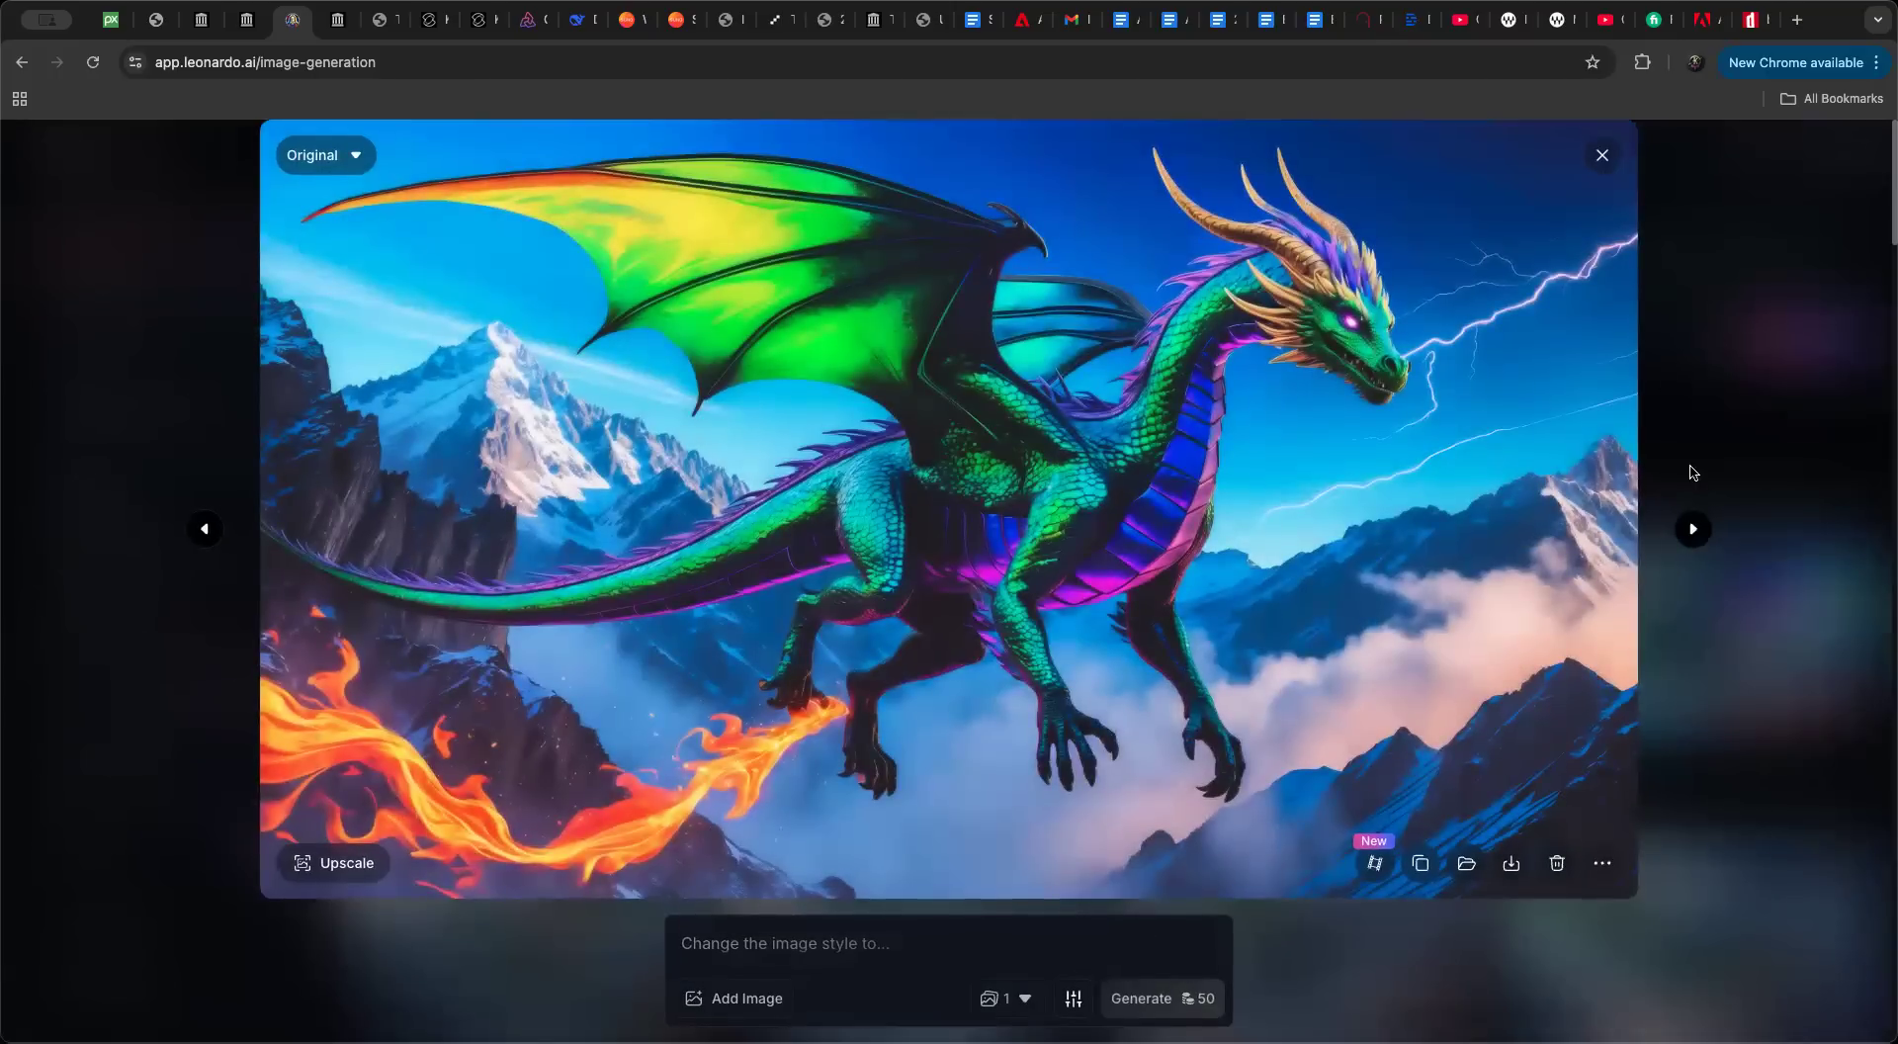
click(1693, 529)
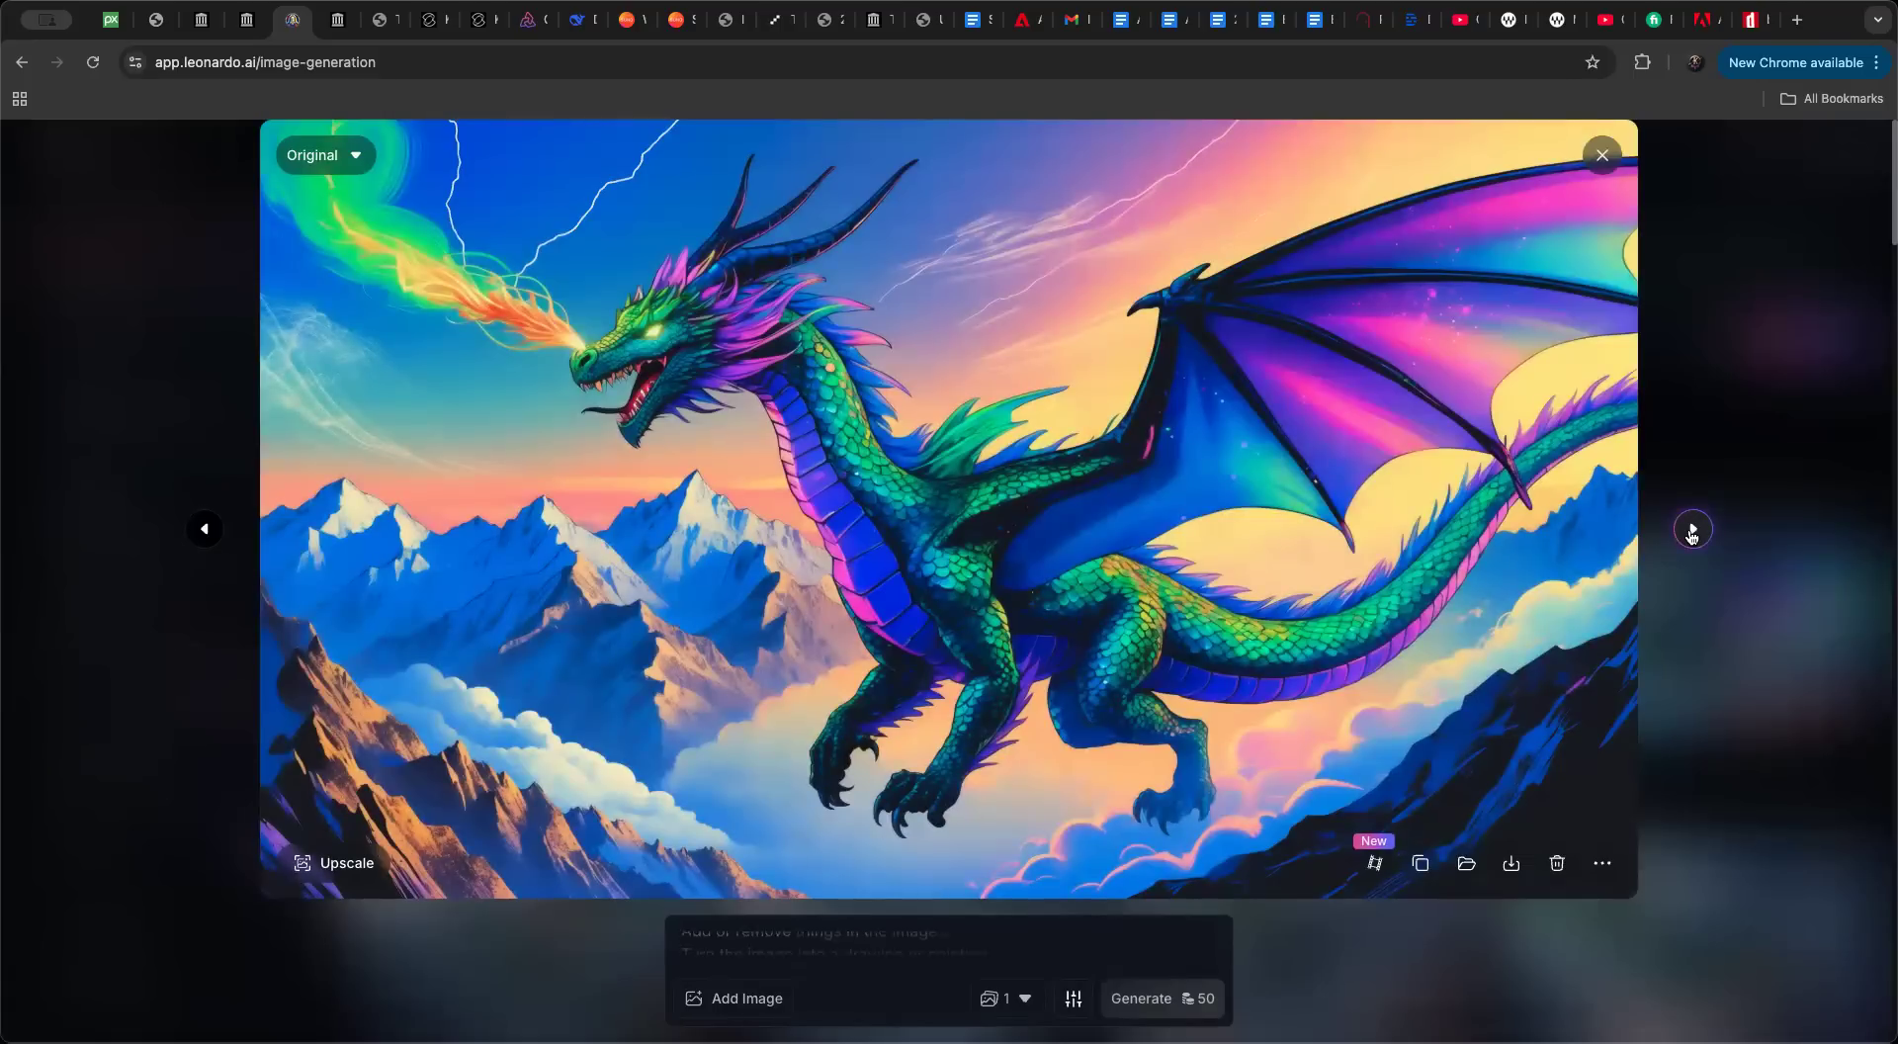
click(1693, 531)
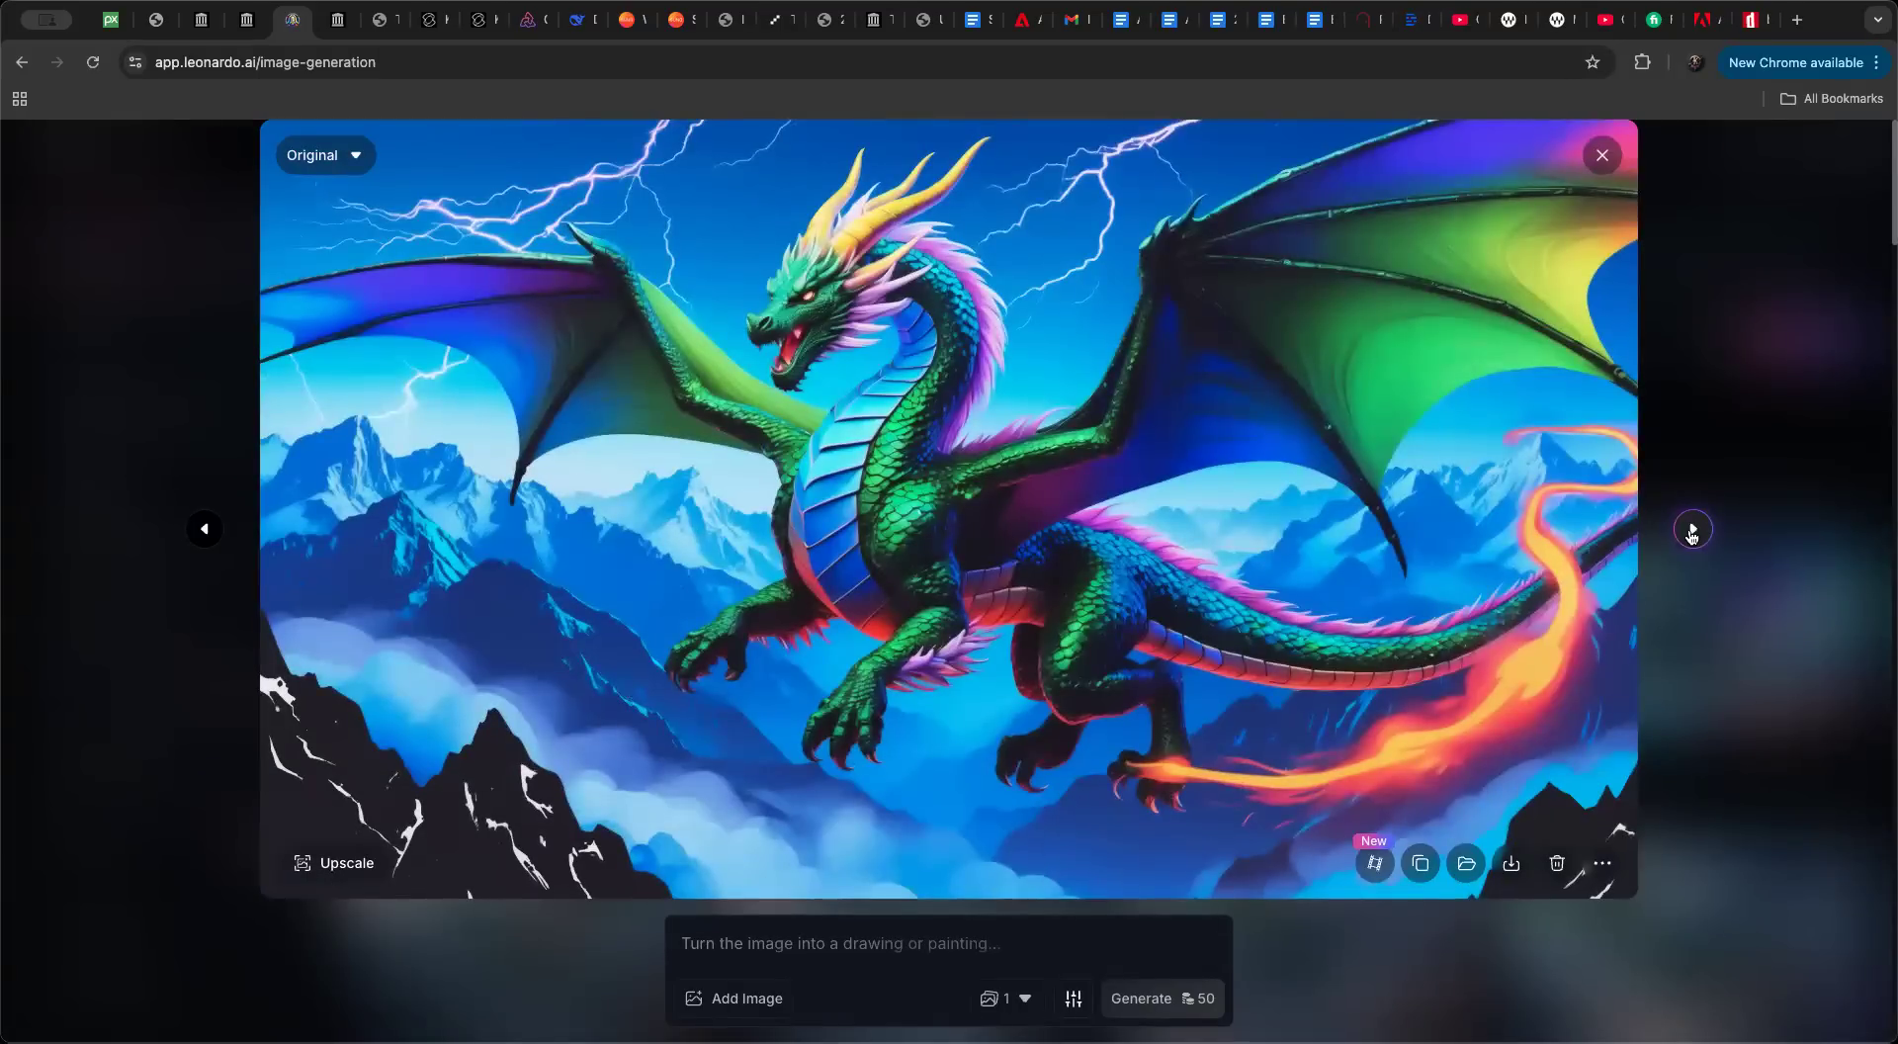
click(1693, 531)
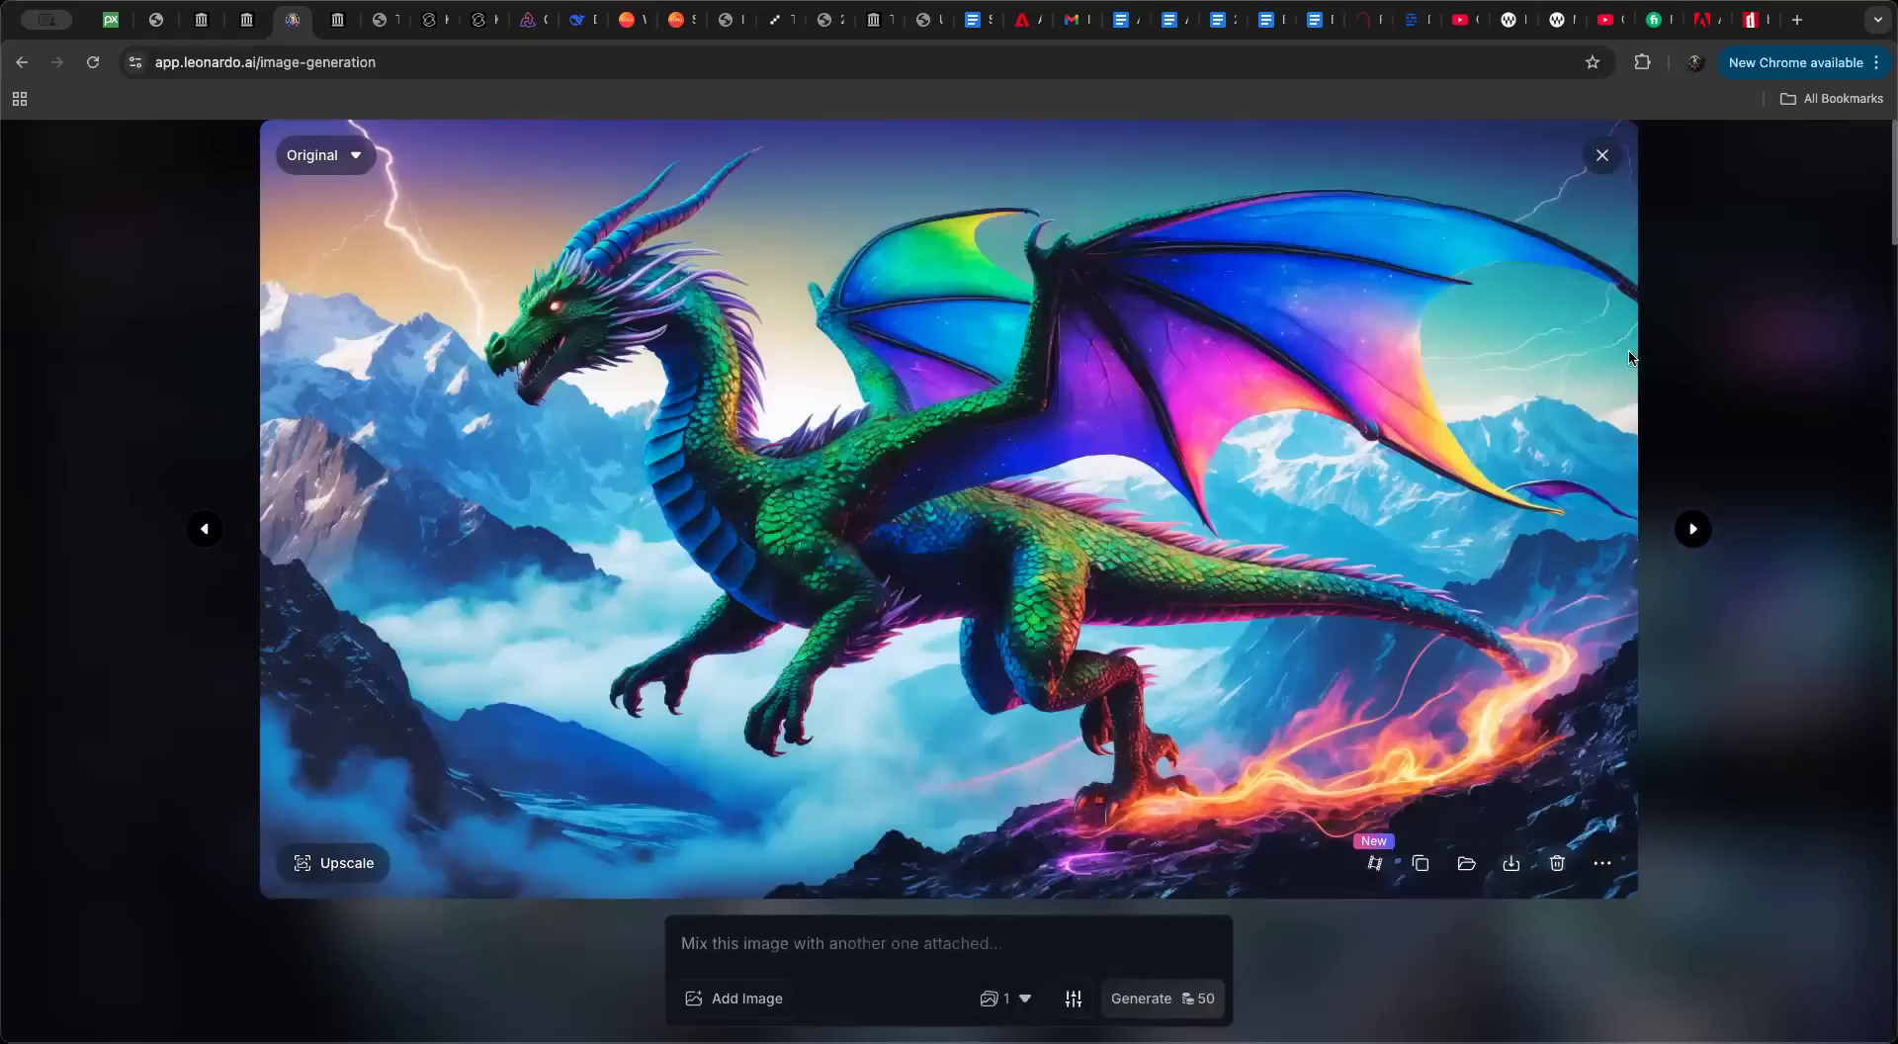
click(1599, 156)
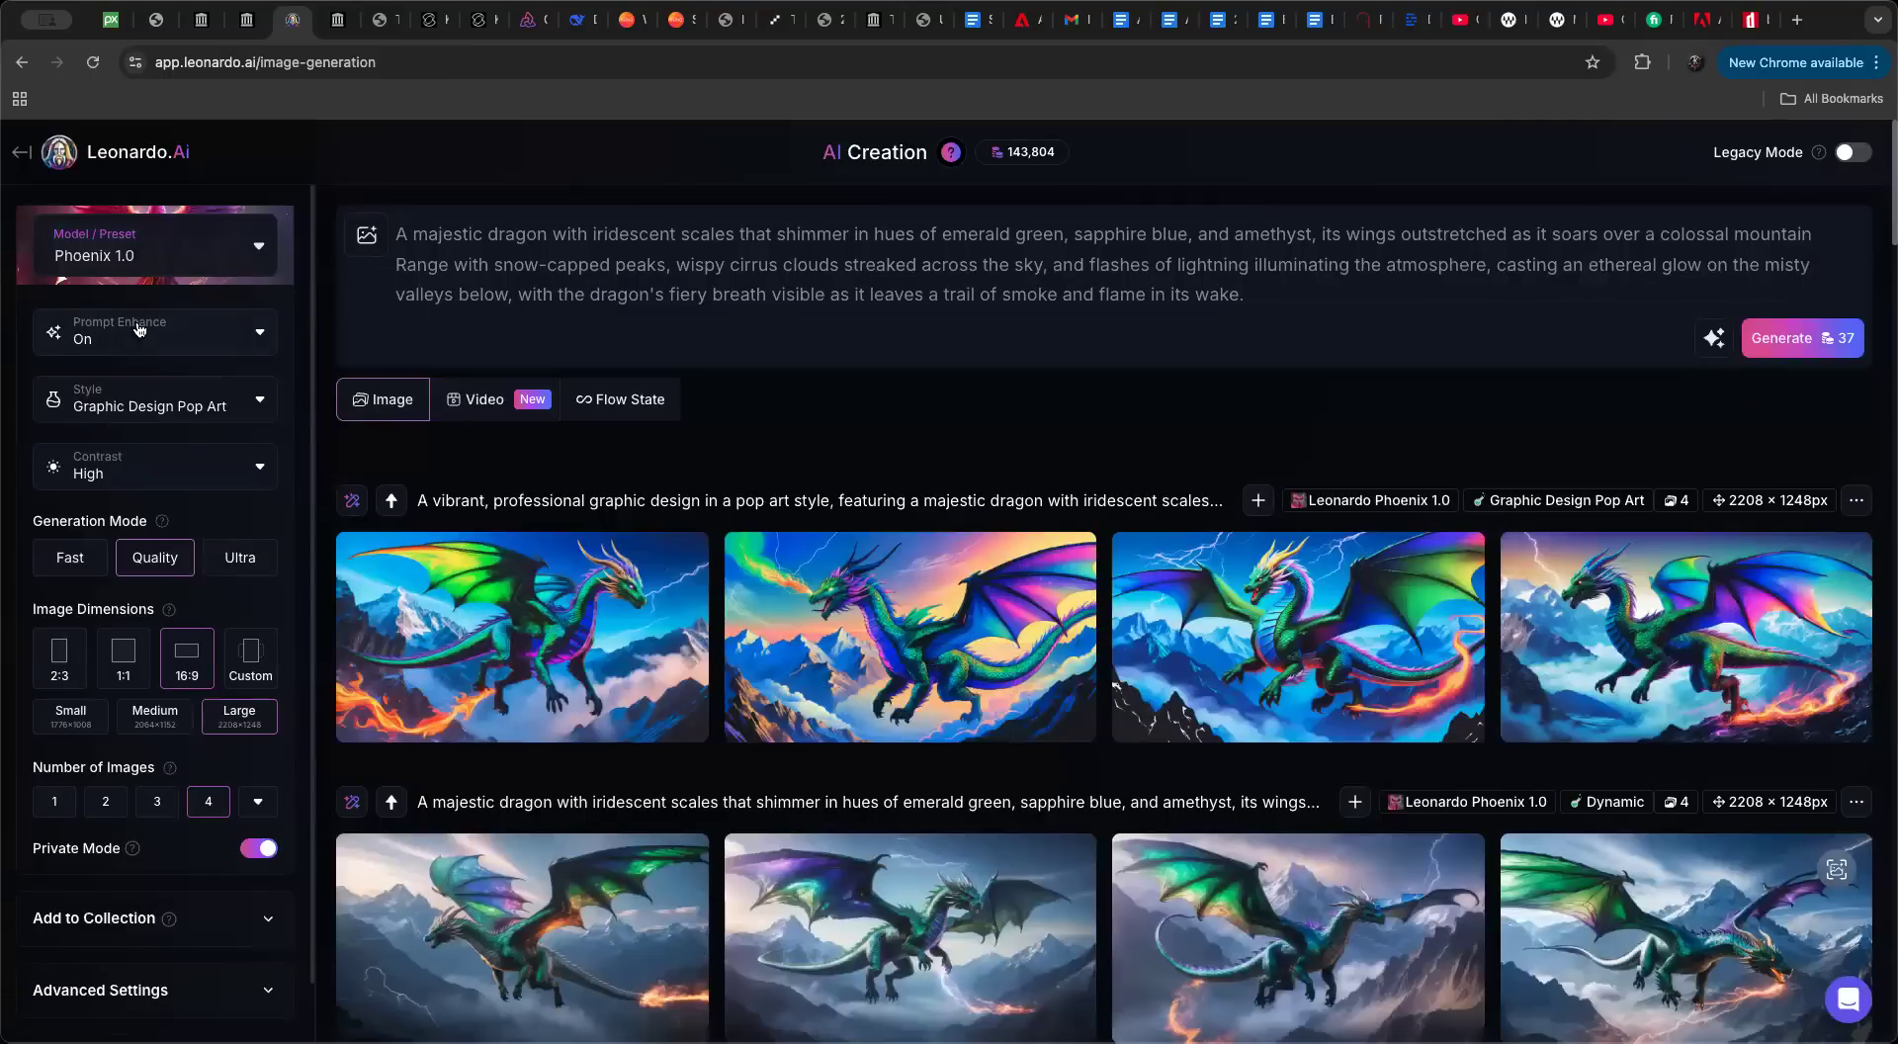
Step: Change the image style to Sketch (Color) for the dragon prompt
click(159, 413)
scroll(175, 595, down, 3)
scroll(175, 594, down, 1)
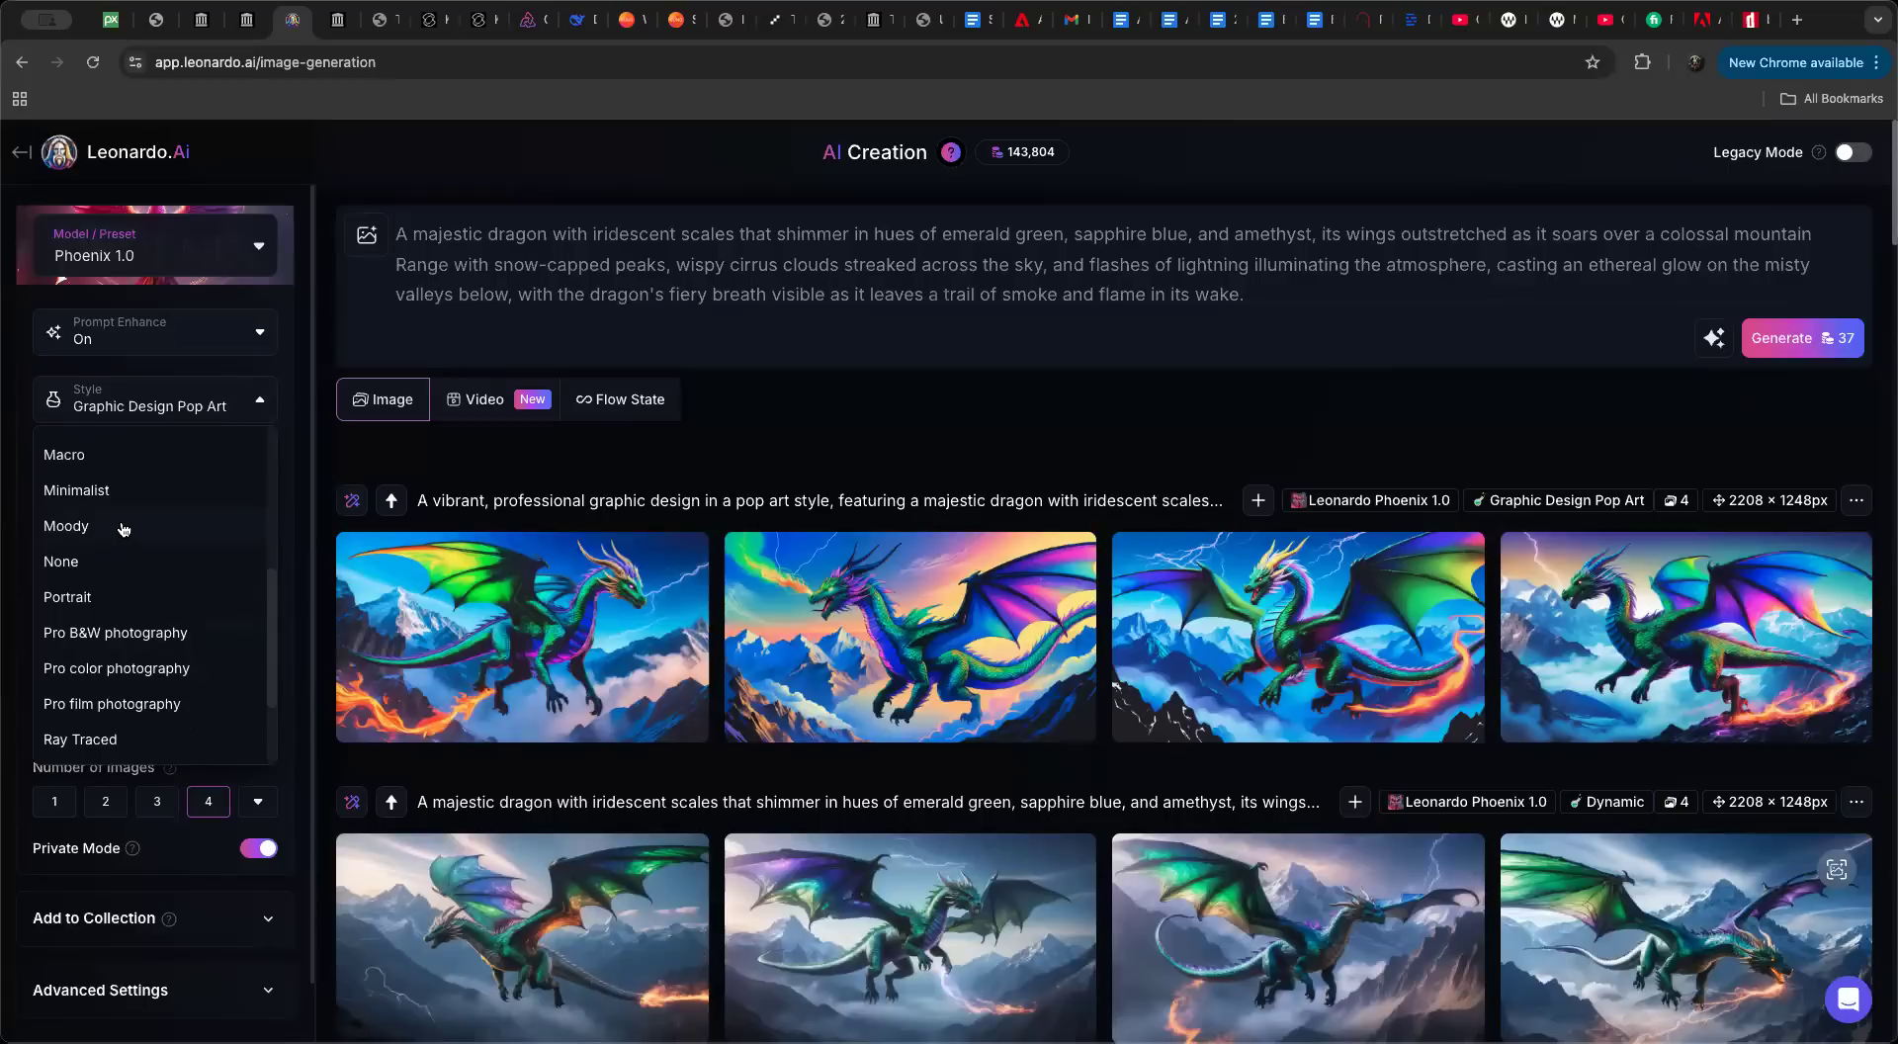
scroll(119, 540, down, 3)
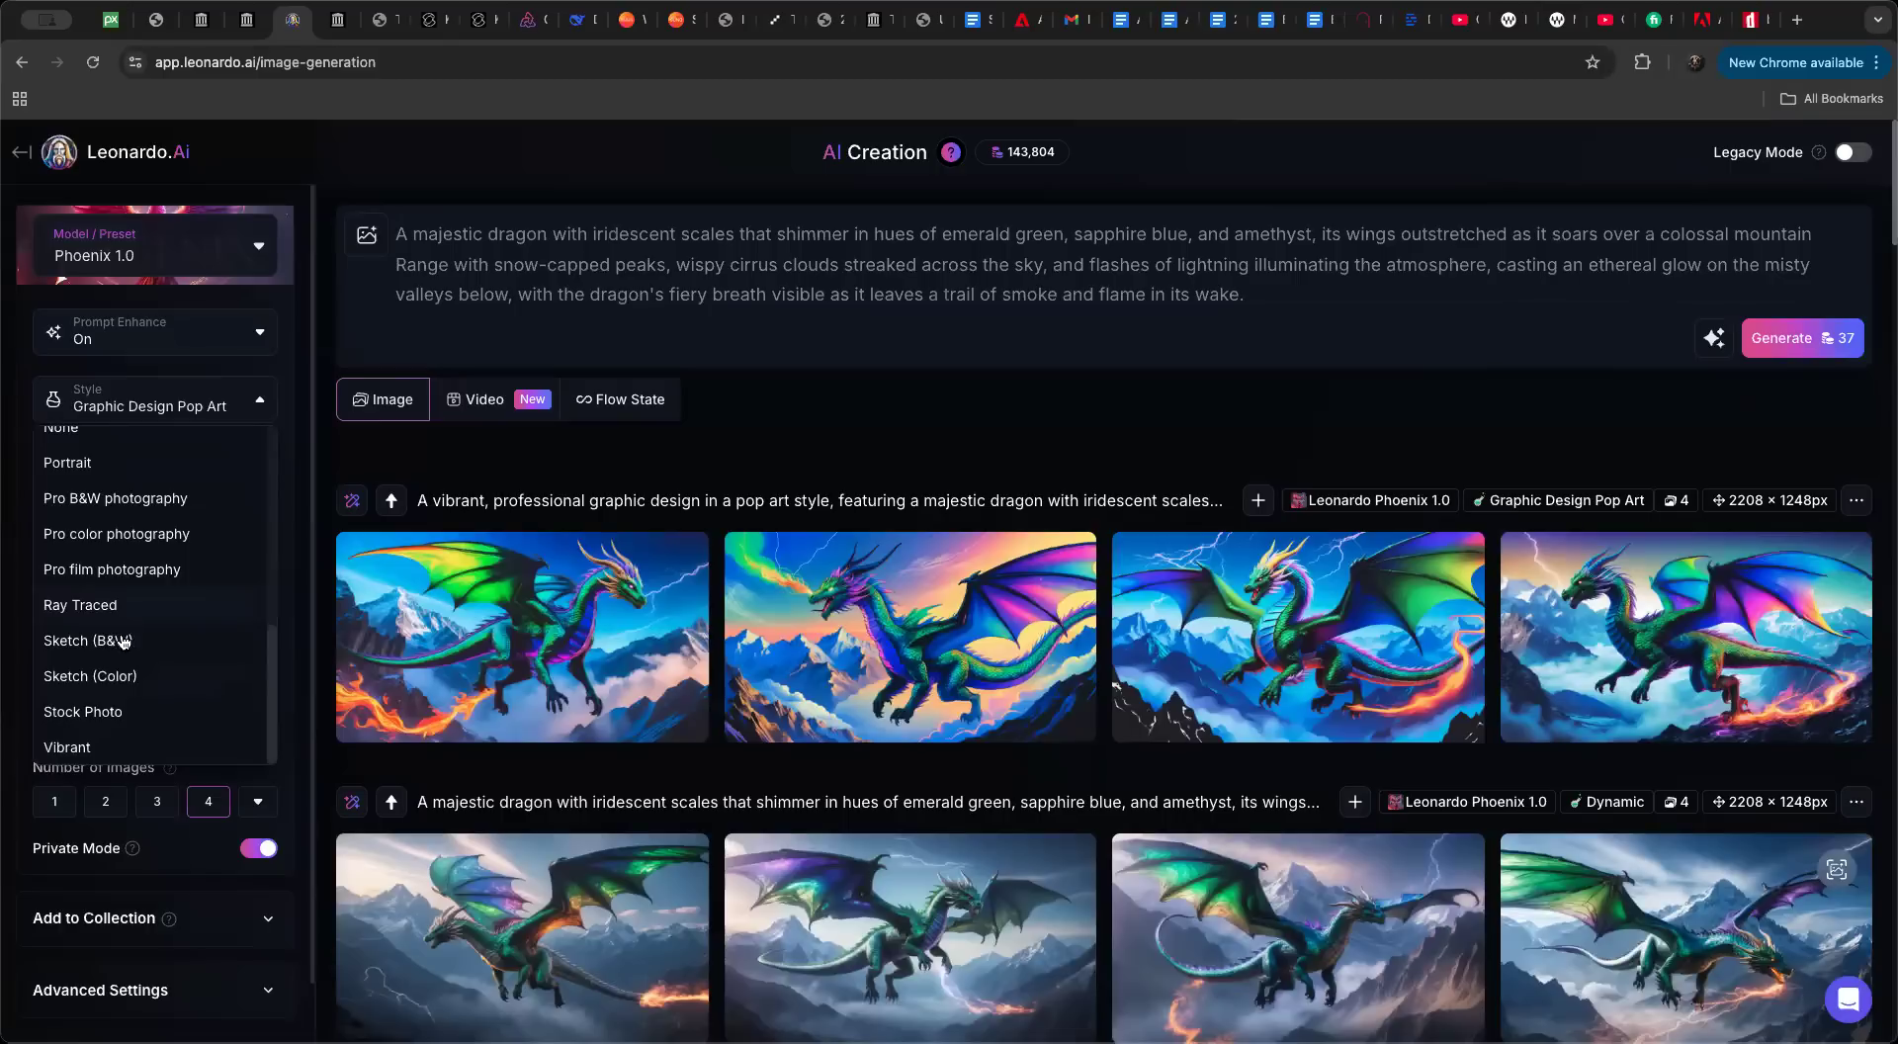
click(109, 680)
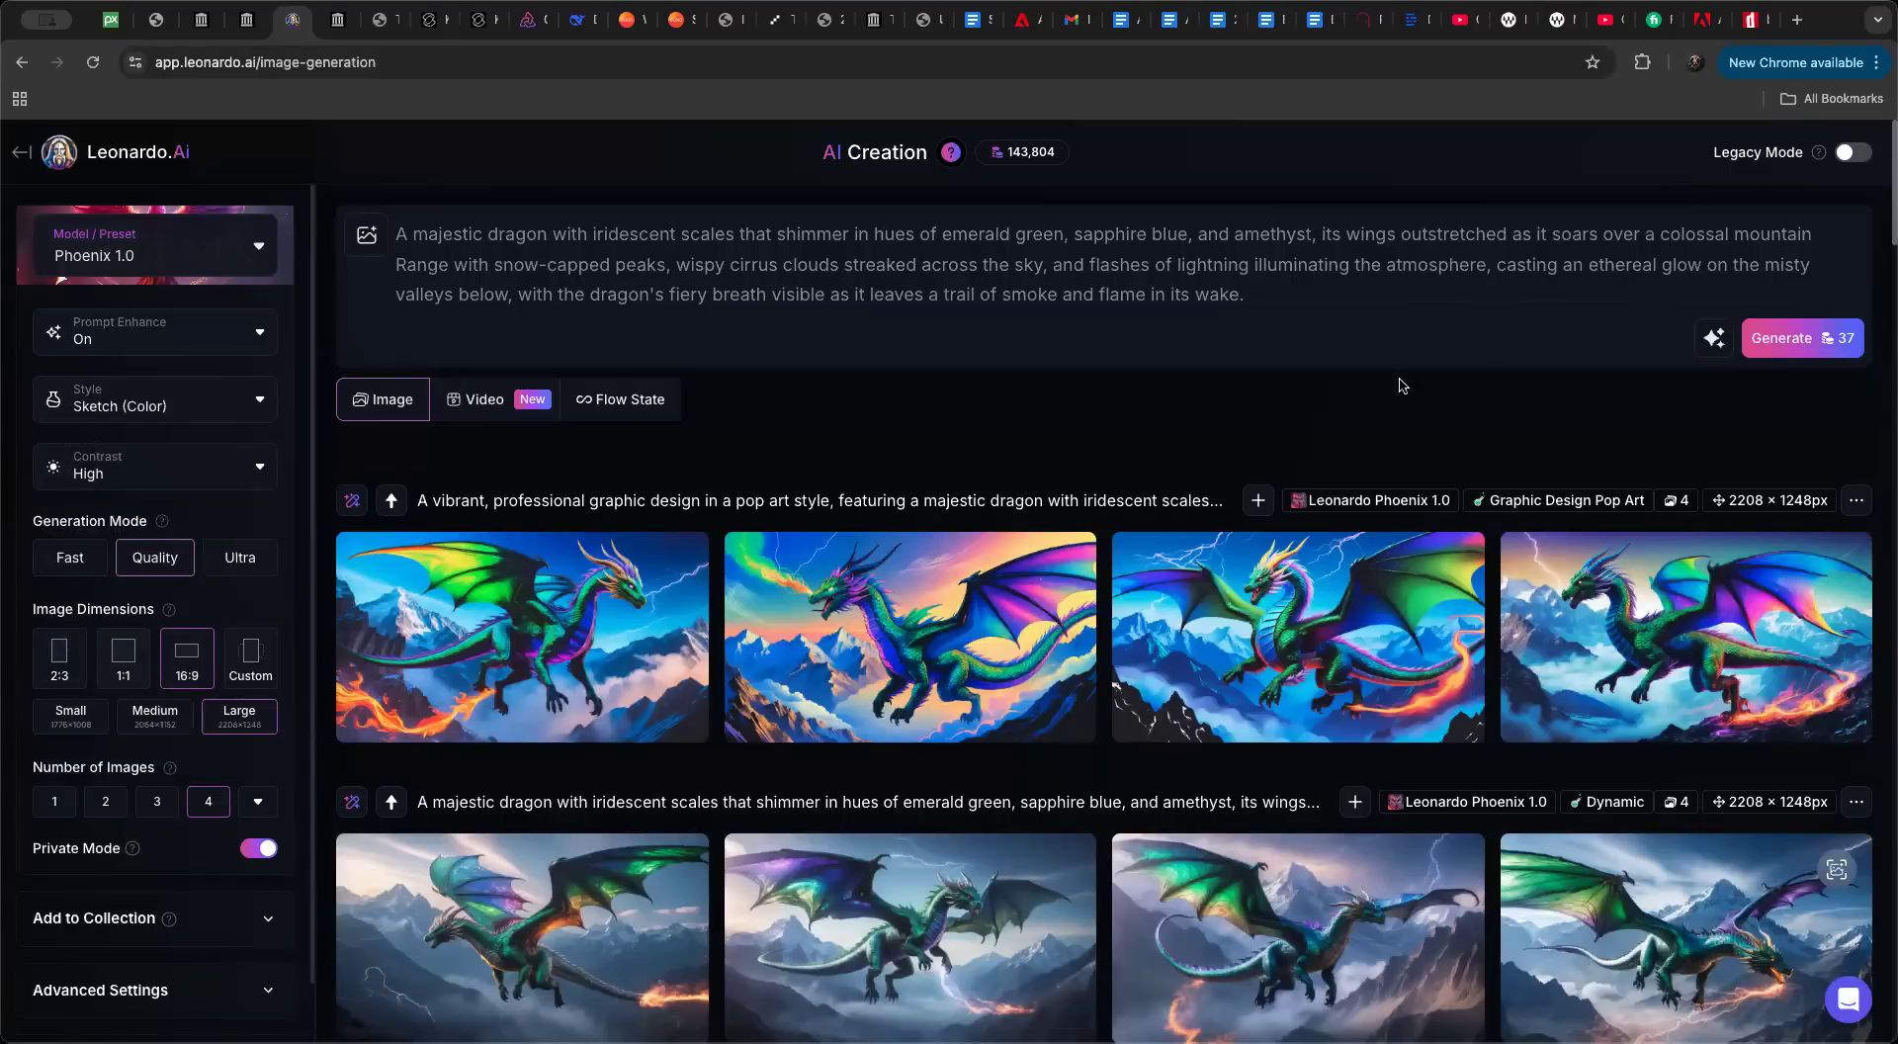
Step: Generate four dragon images from the same prompt in the Sketch (Color) style
click(1802, 338)
scroll(1254, 501, down, 3)
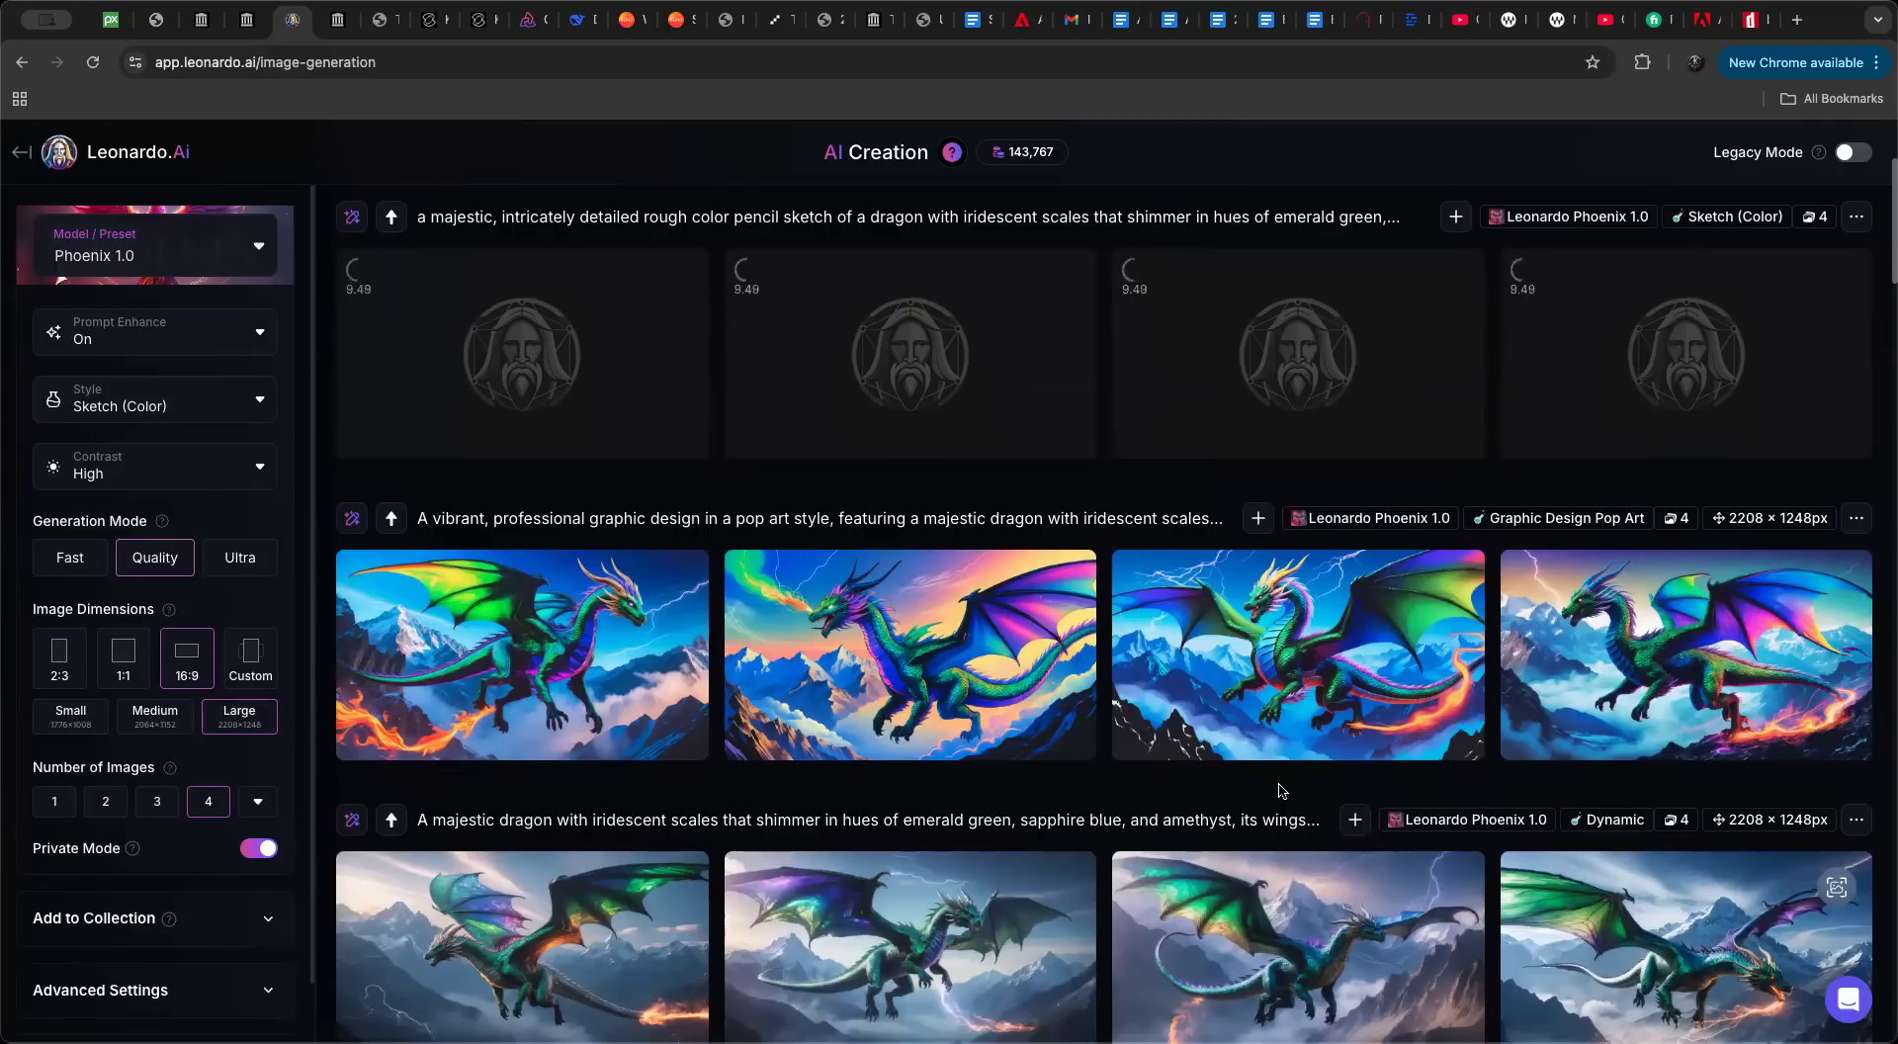
mouse_move(753, 742)
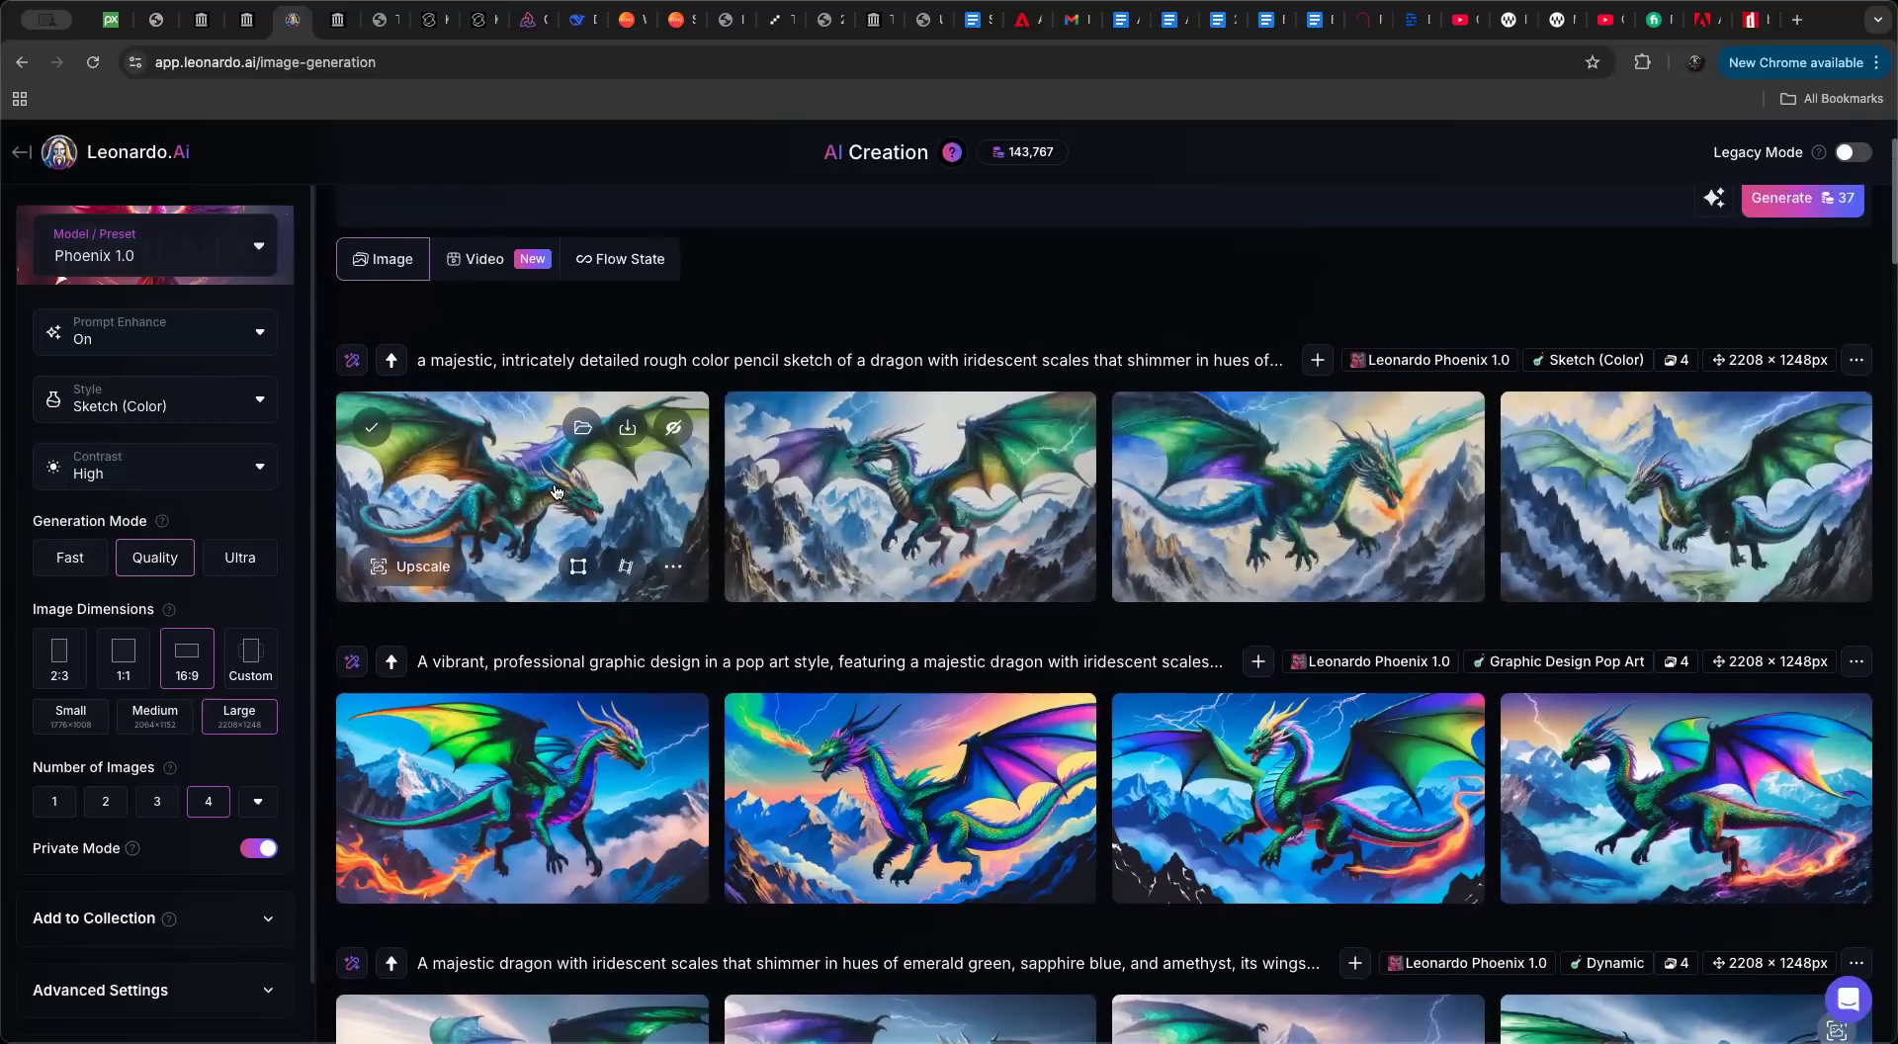
Step: View the color sketch dragon images enlarged one after another, and return to the generation page to compare them
click(558, 491)
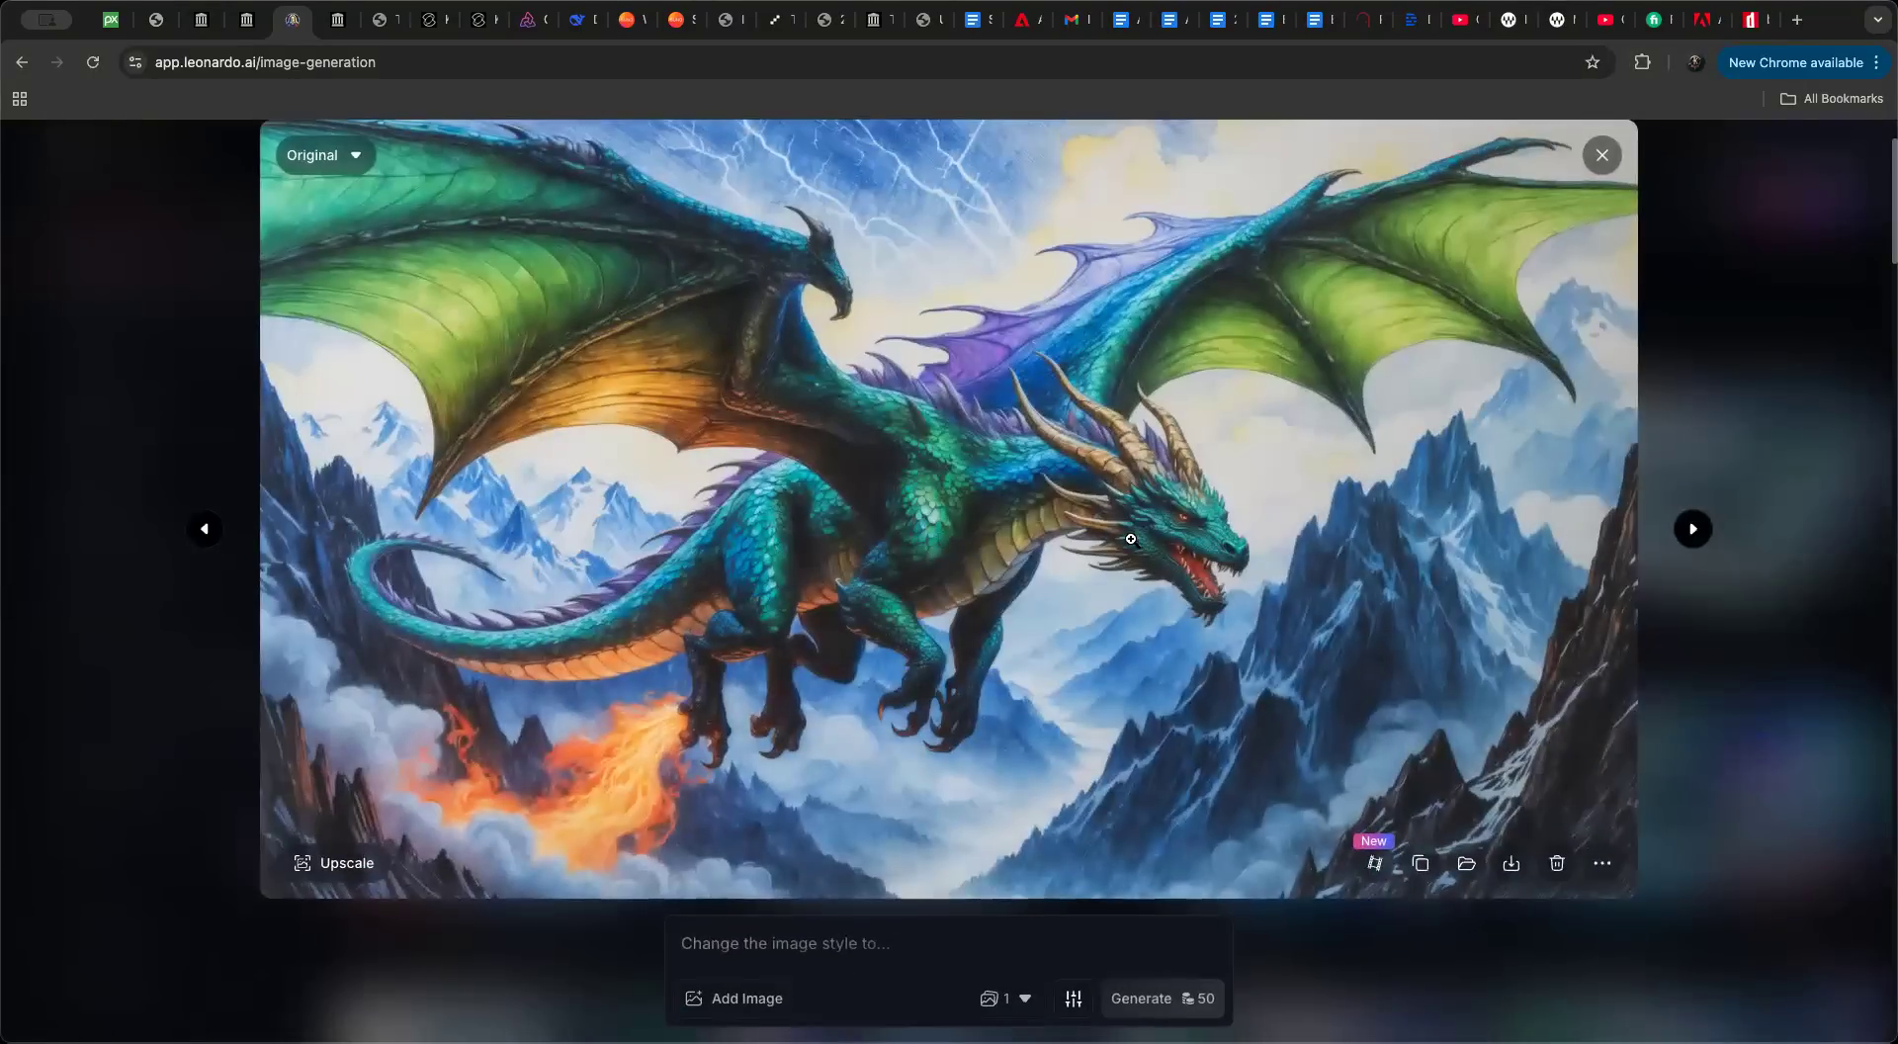
click(1694, 530)
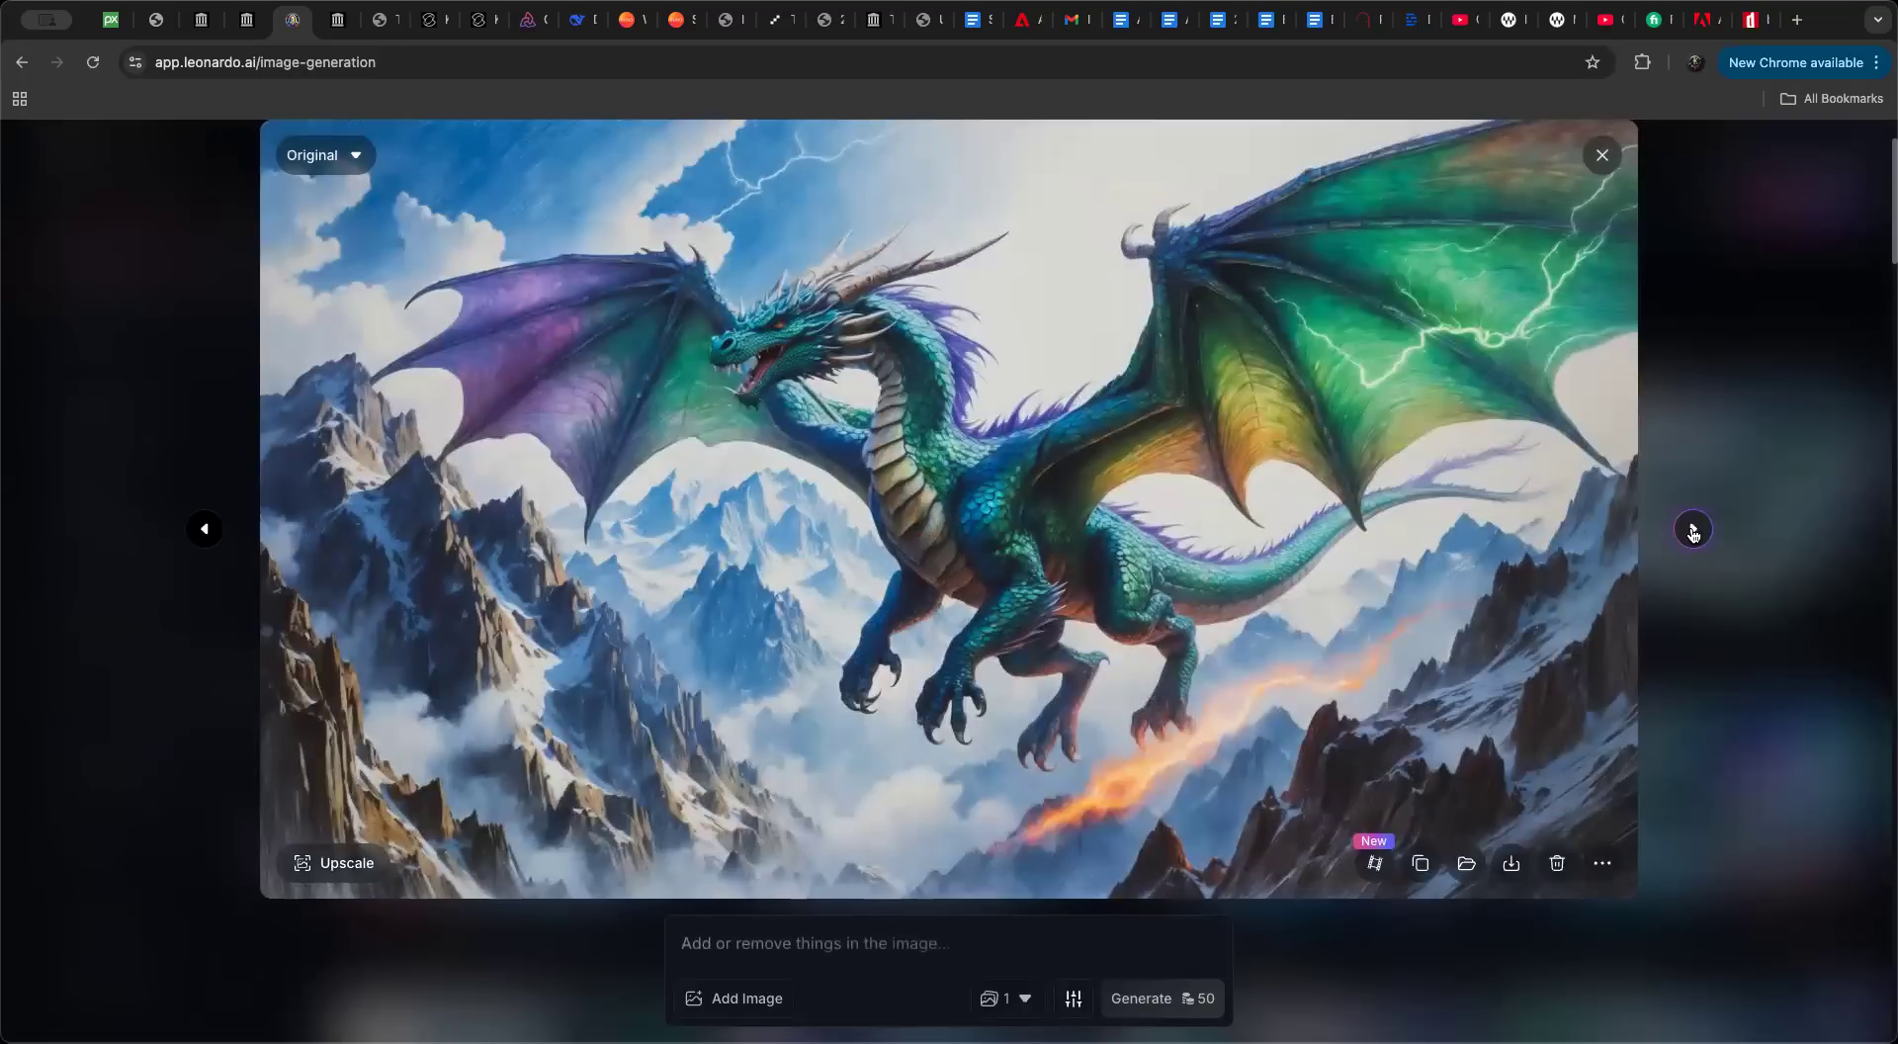
click(1694, 530)
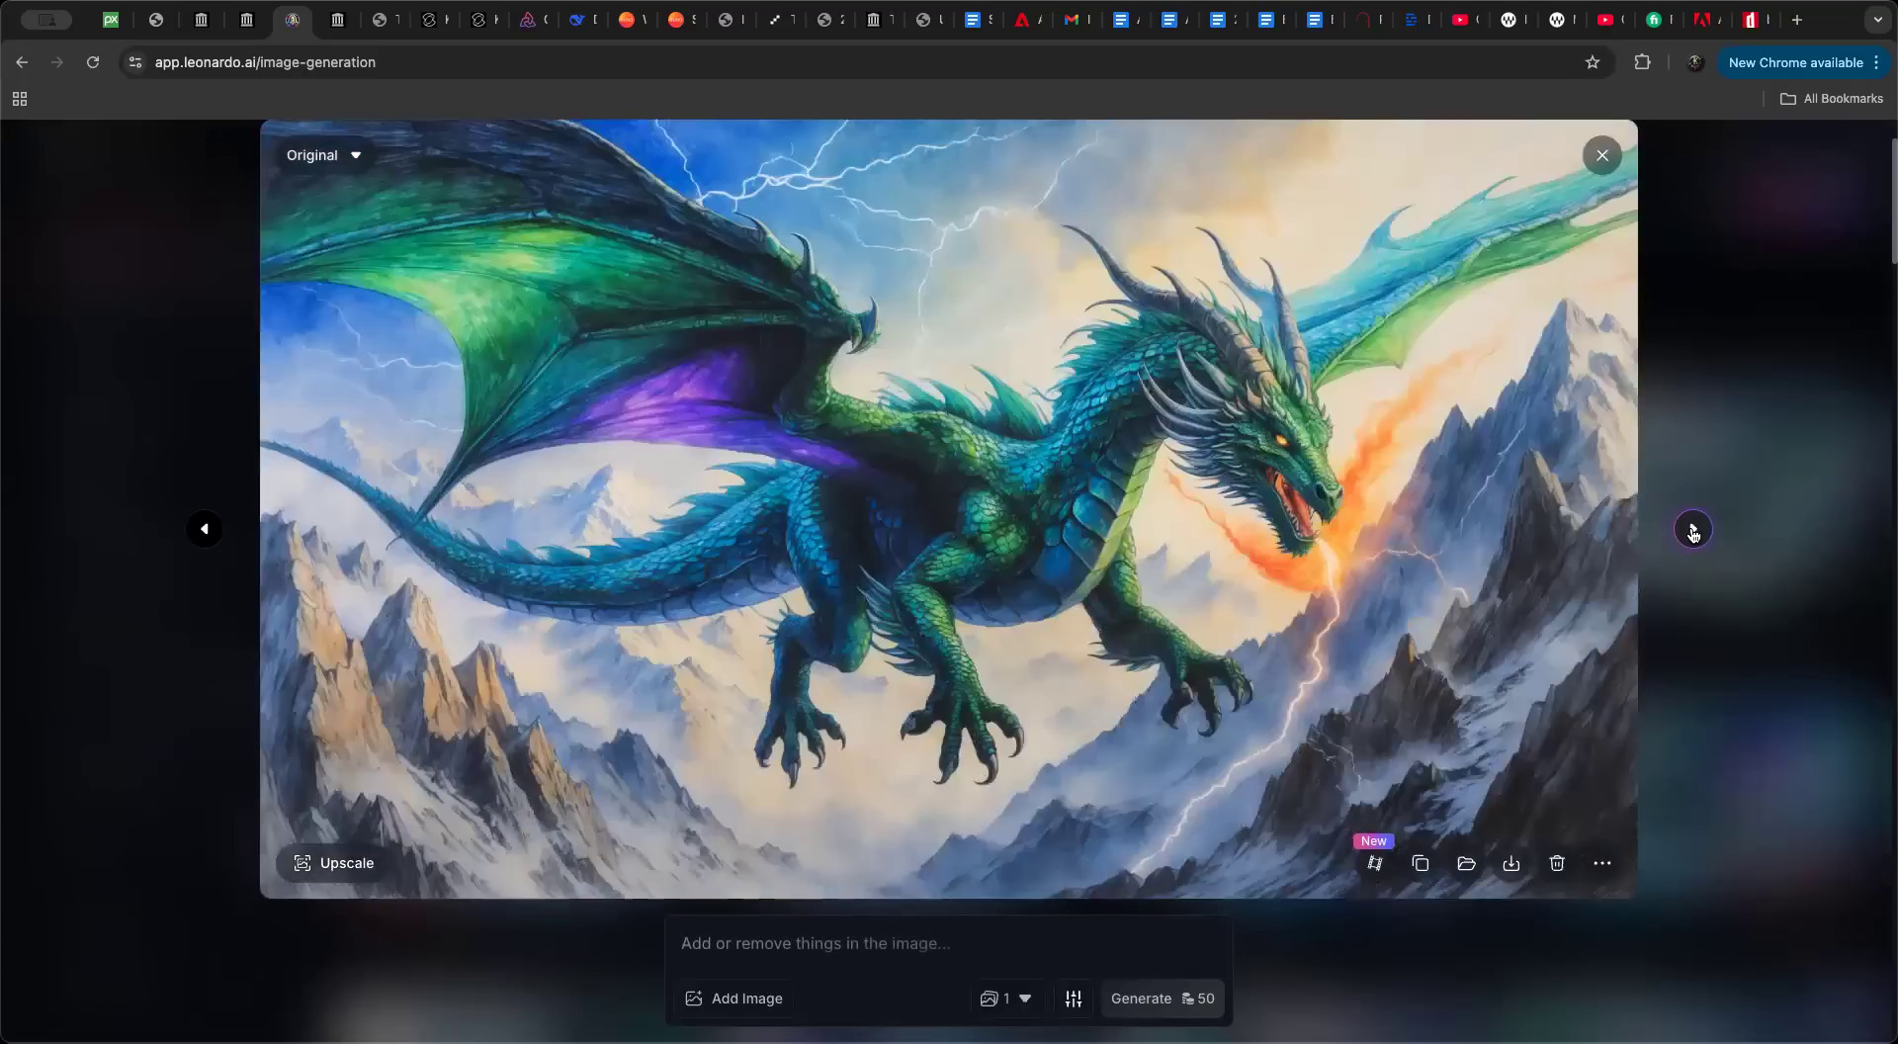
click(1694, 530)
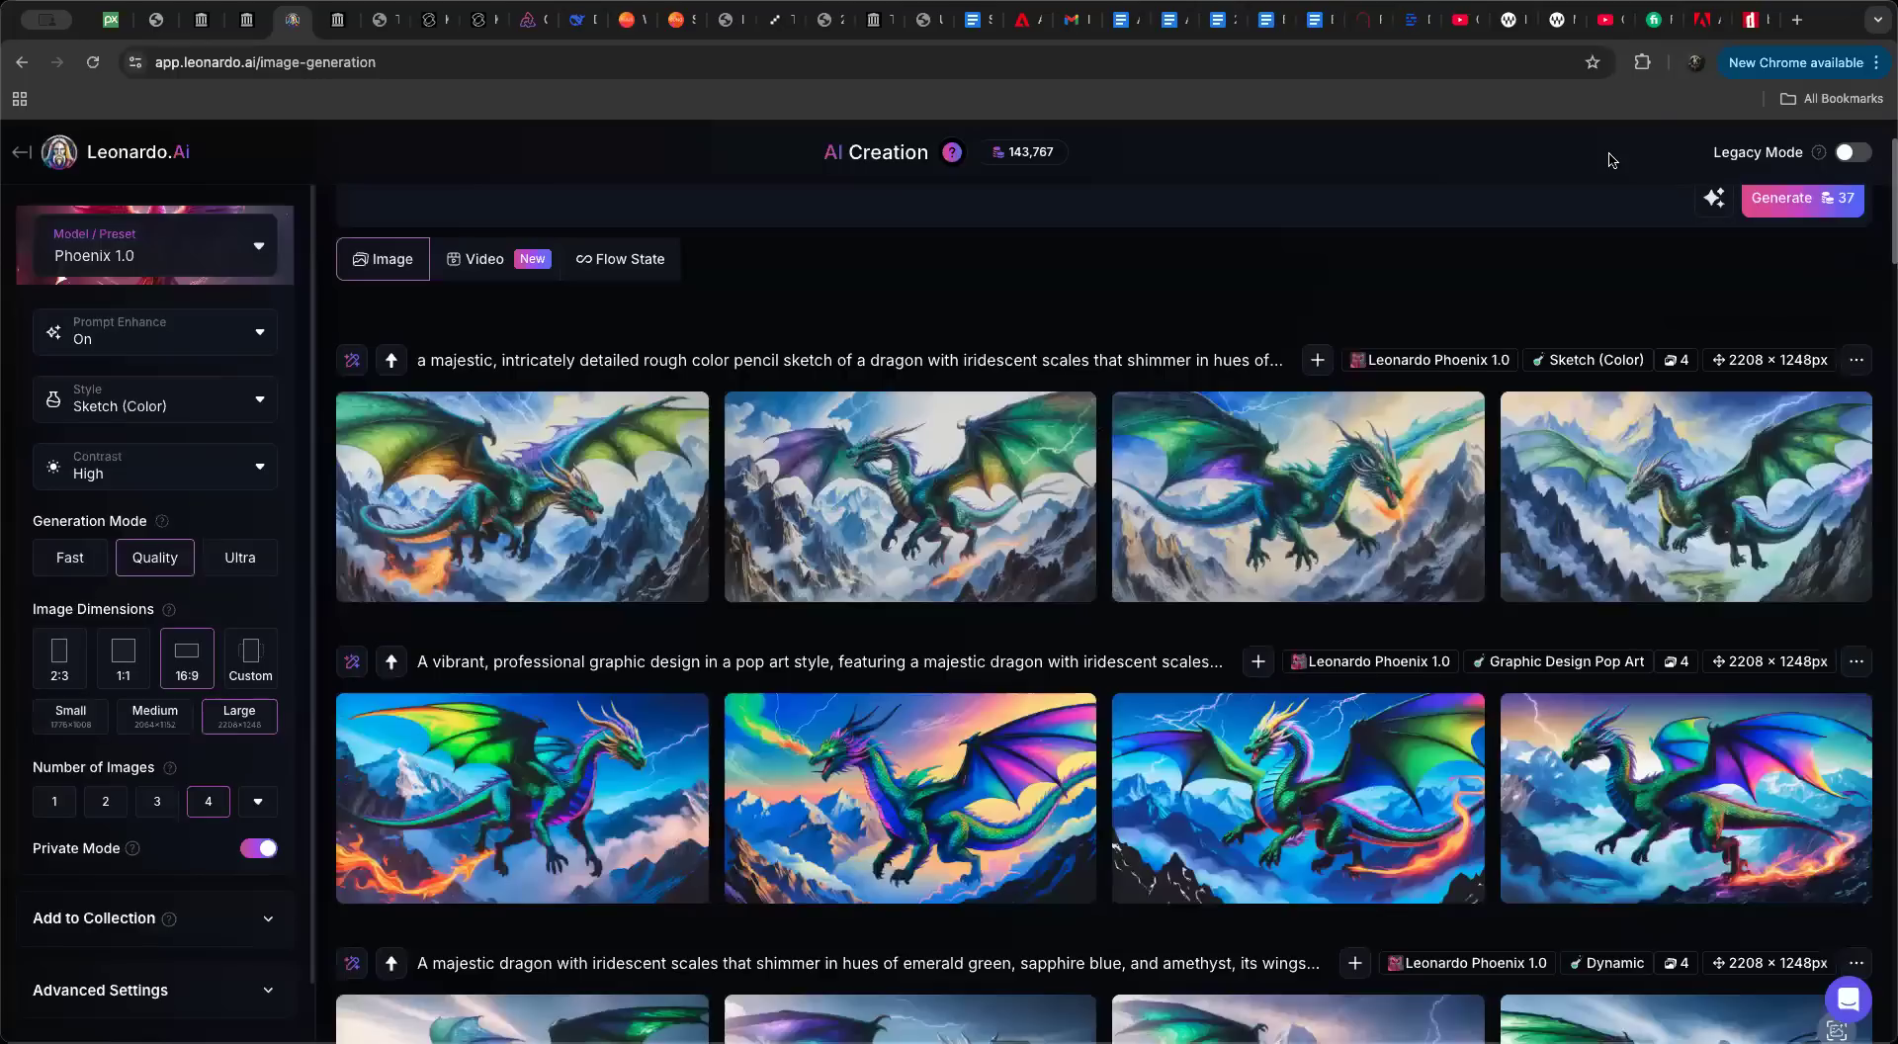
click(1603, 156)
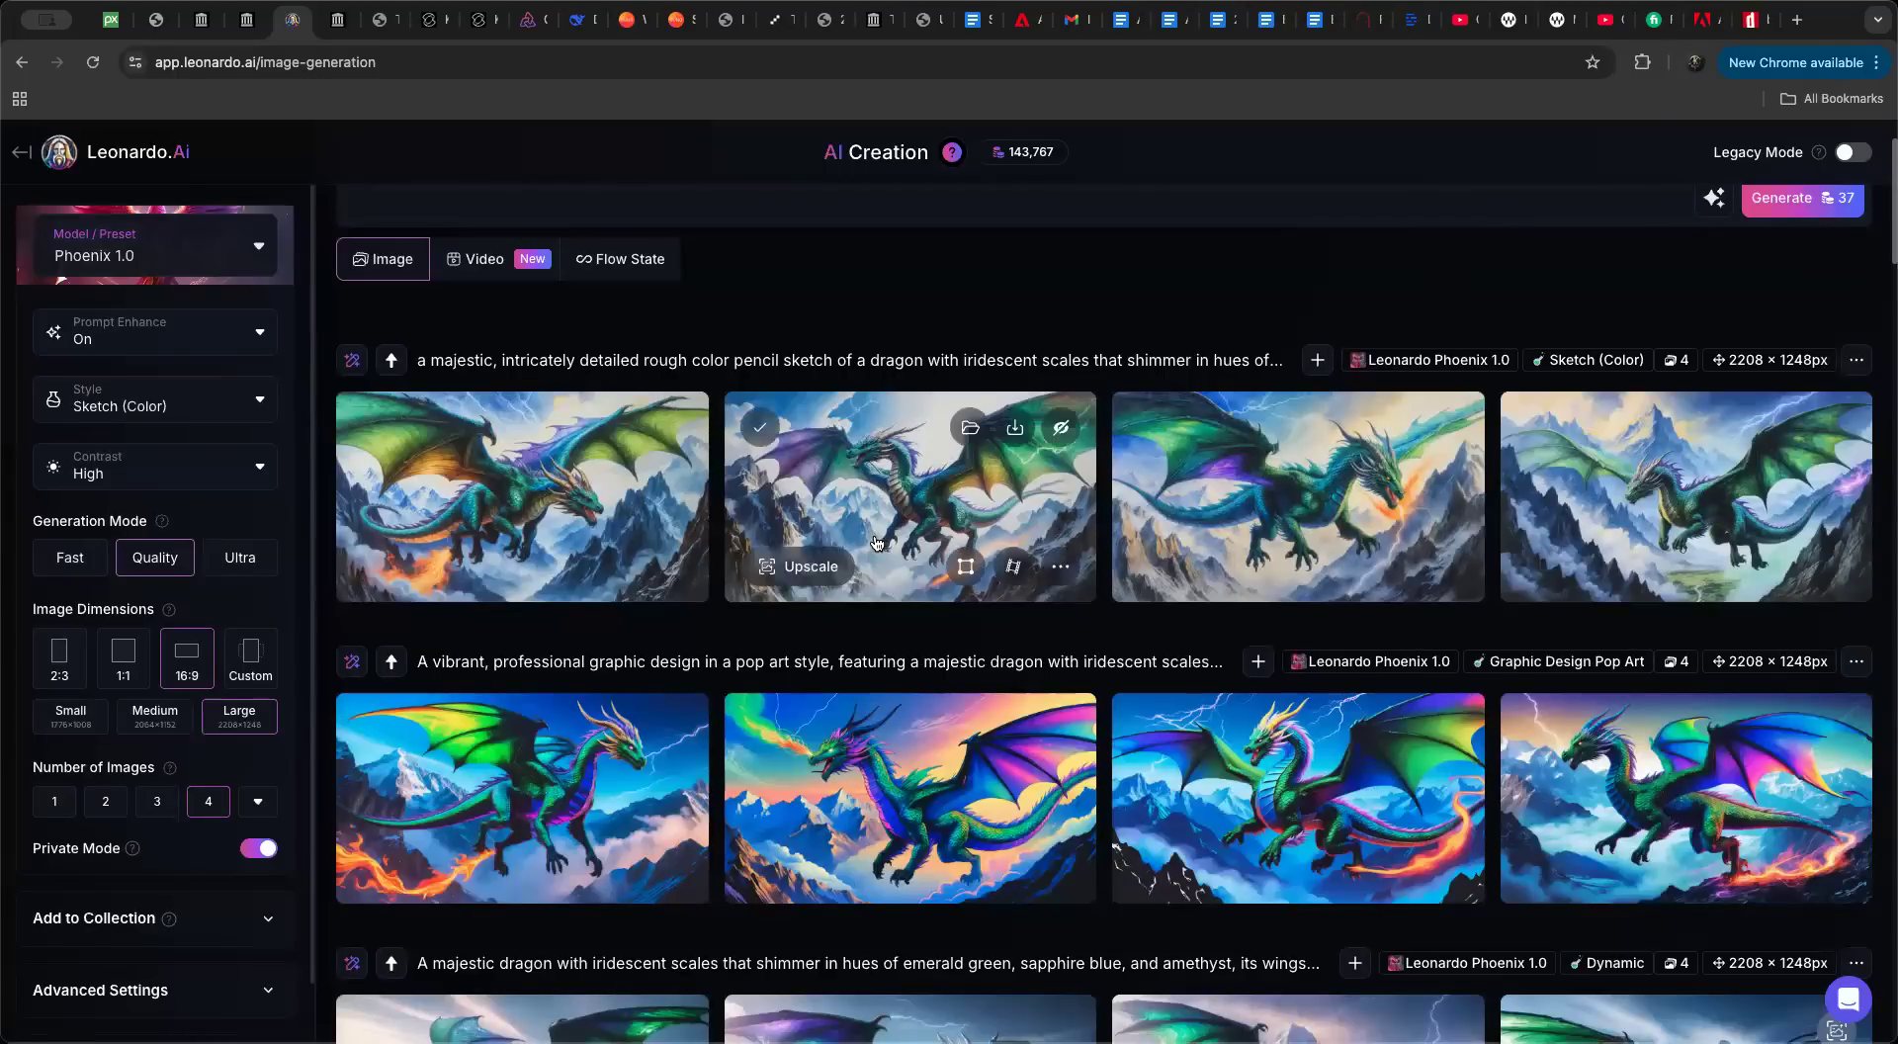
mouse_move(560, 545)
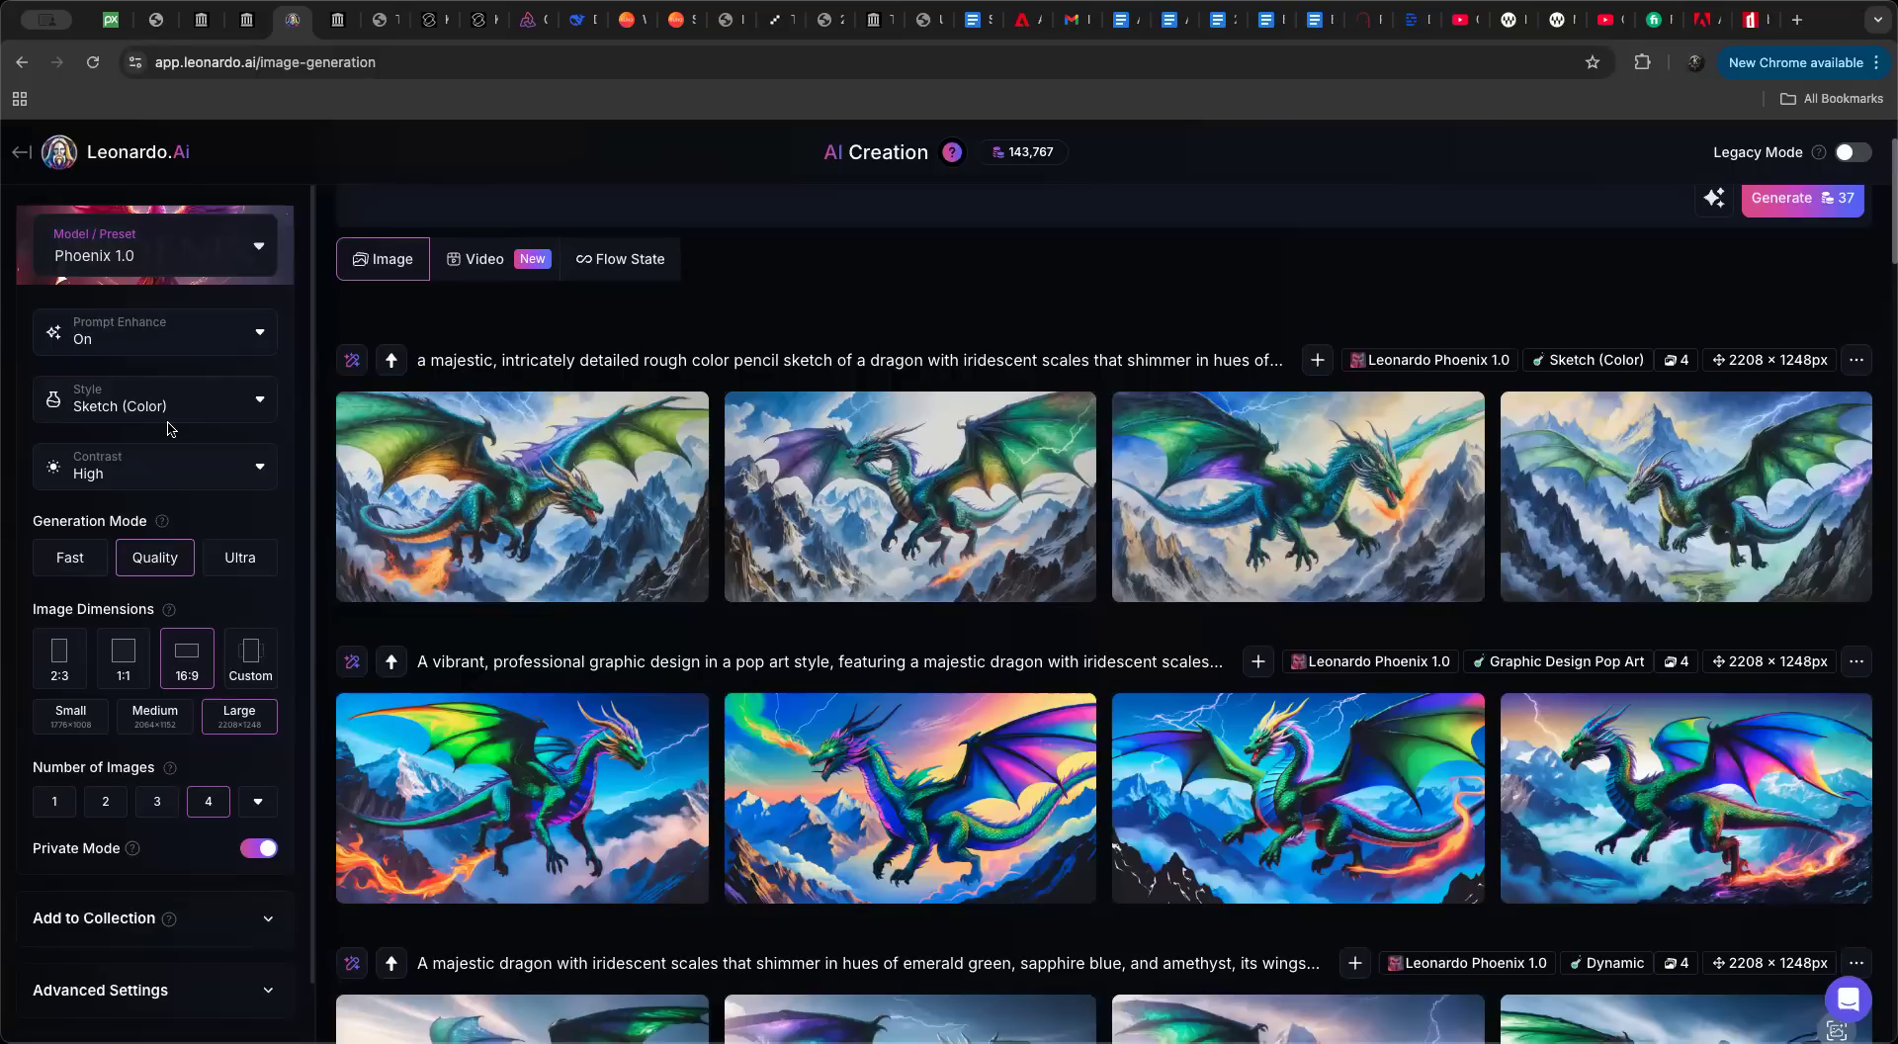
mouse_move(959, 551)
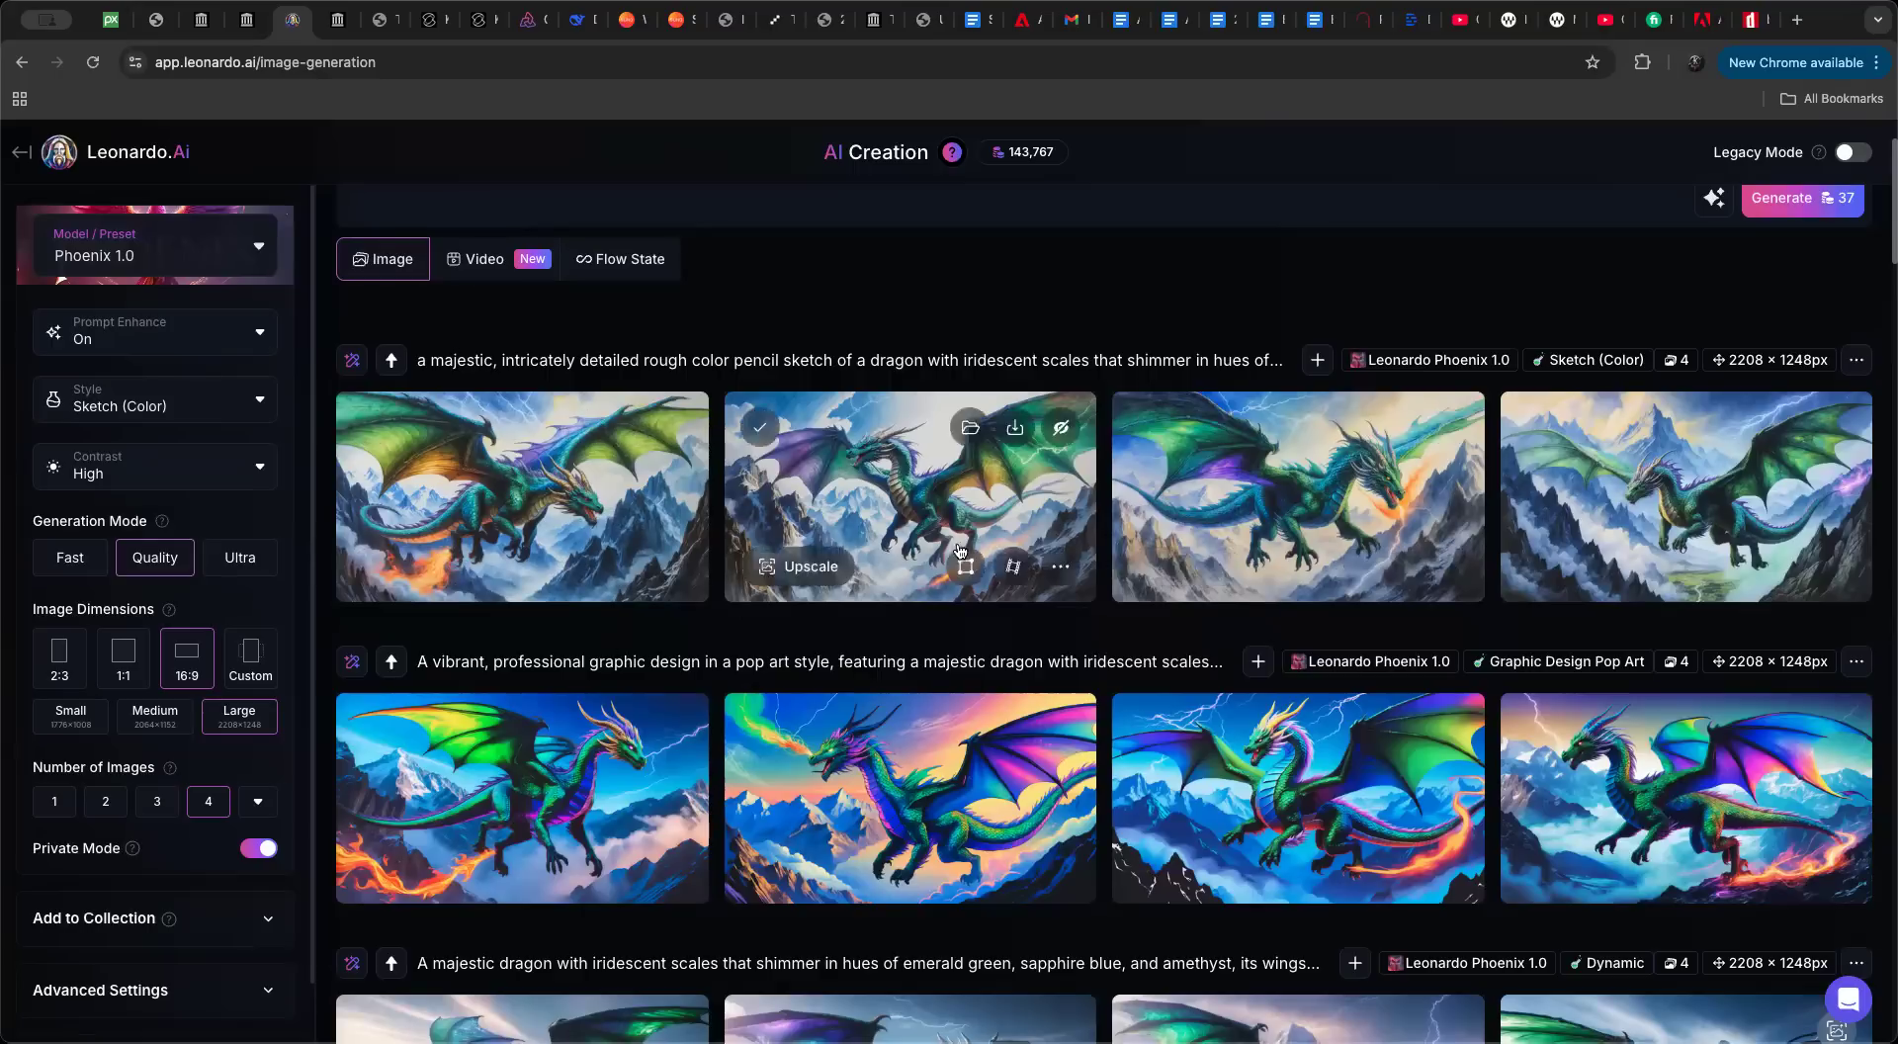
Step: Set the image style to Cinematic and look at the available Prompt Enhance options without changing the setting
click(164, 408)
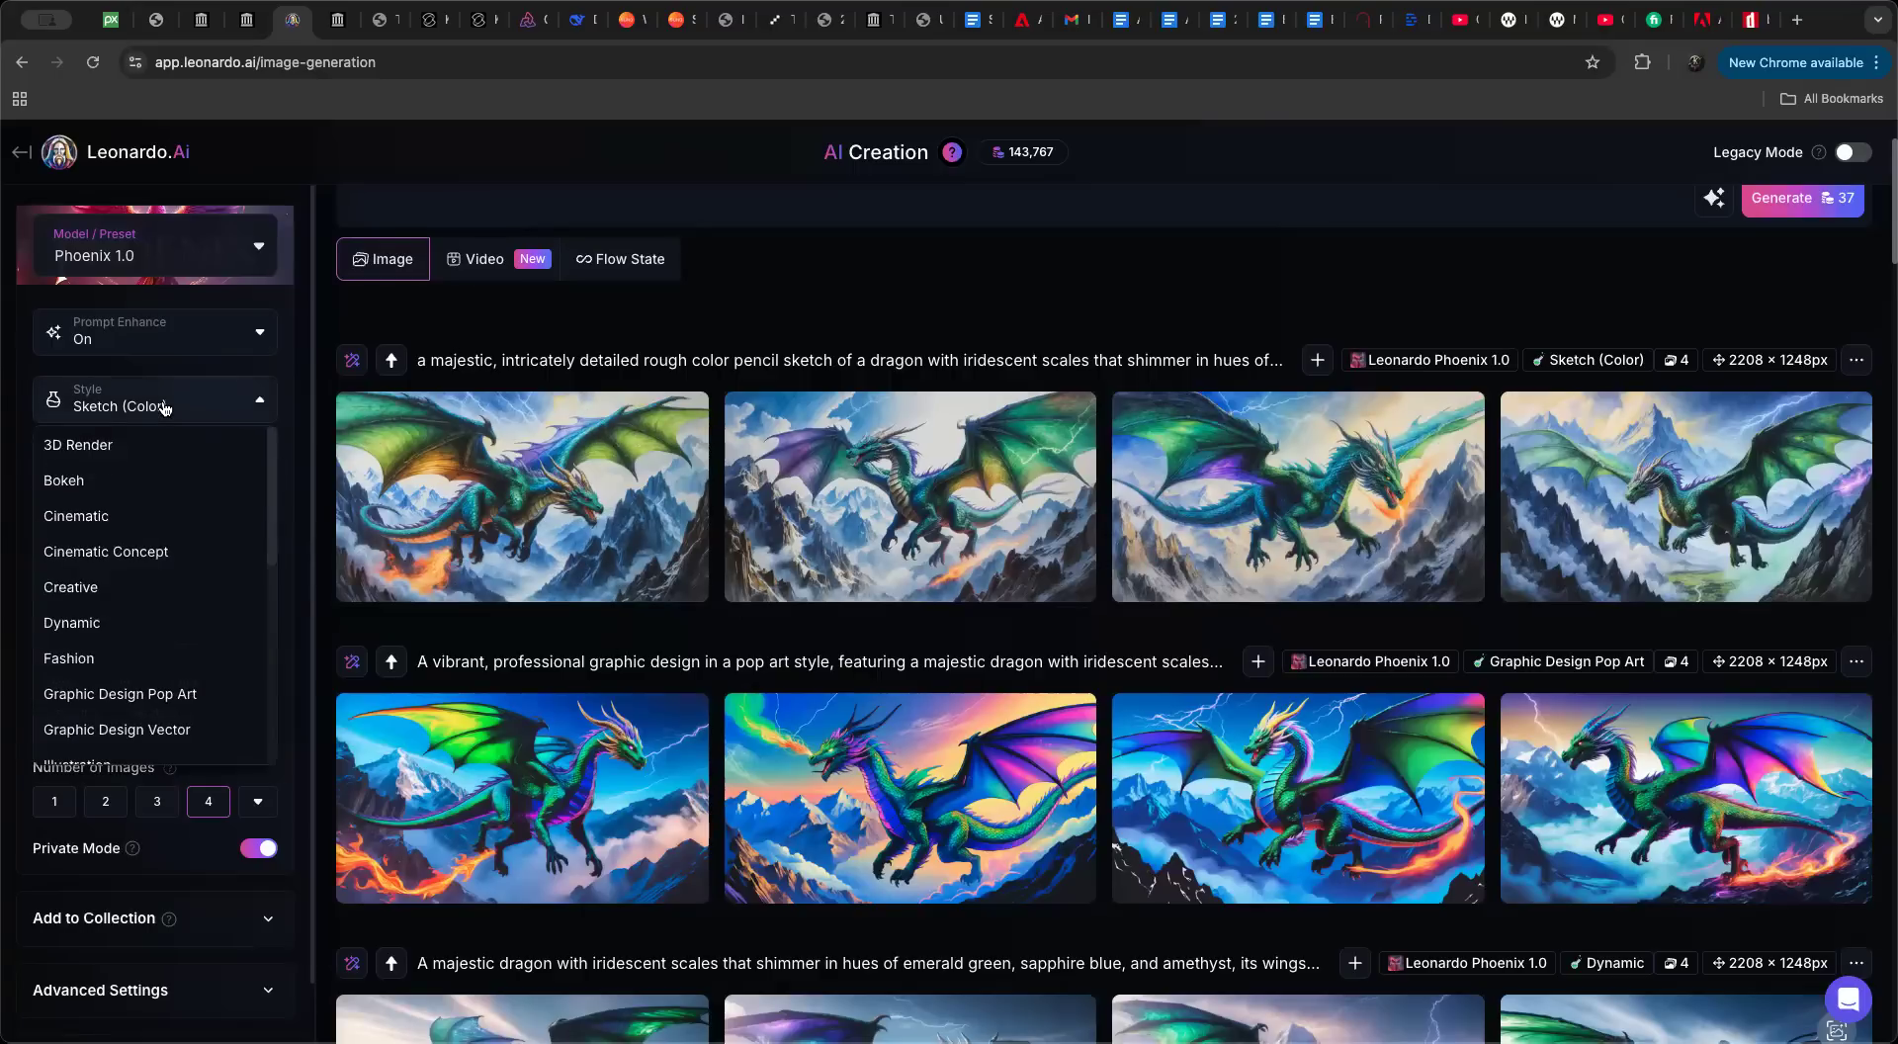
click(160, 512)
click(208, 342)
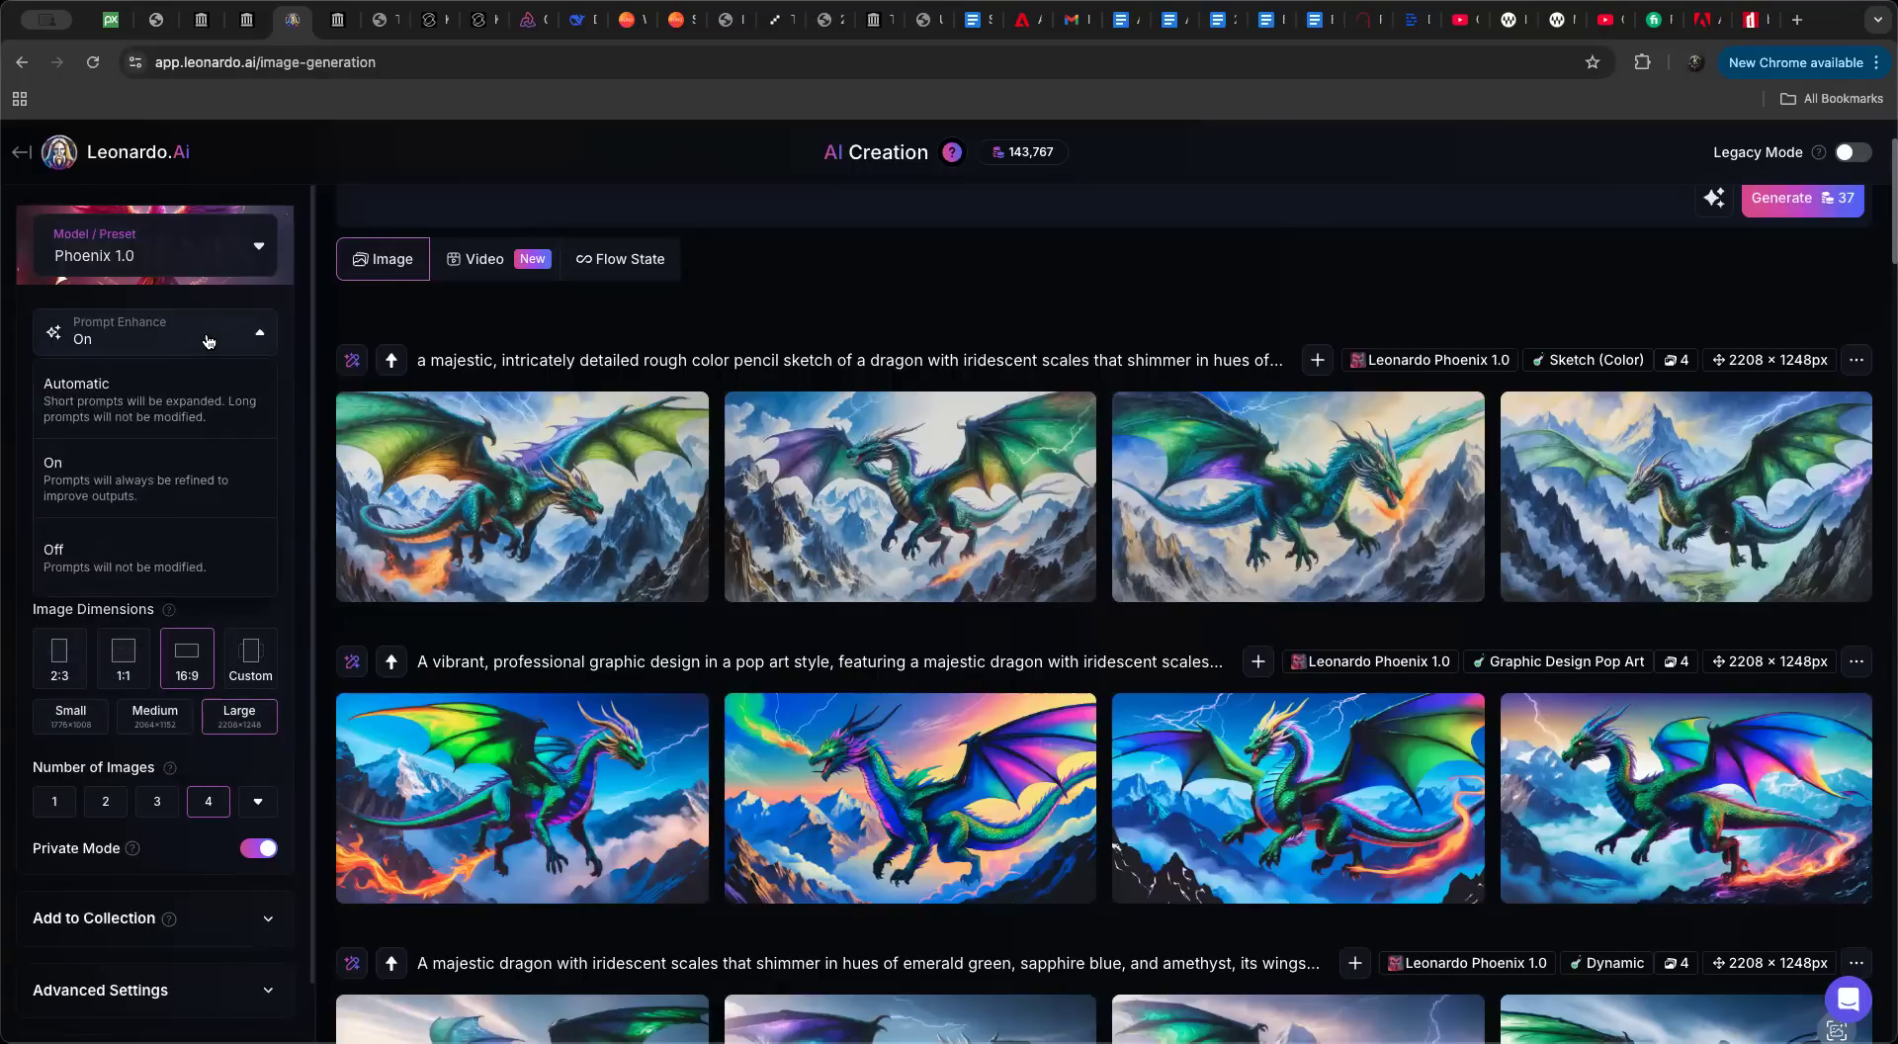
click(209, 342)
Step: Try the Fast and Ultra generation modes to compare their token costs, and return to Quality
scroll(196, 611, down, 1)
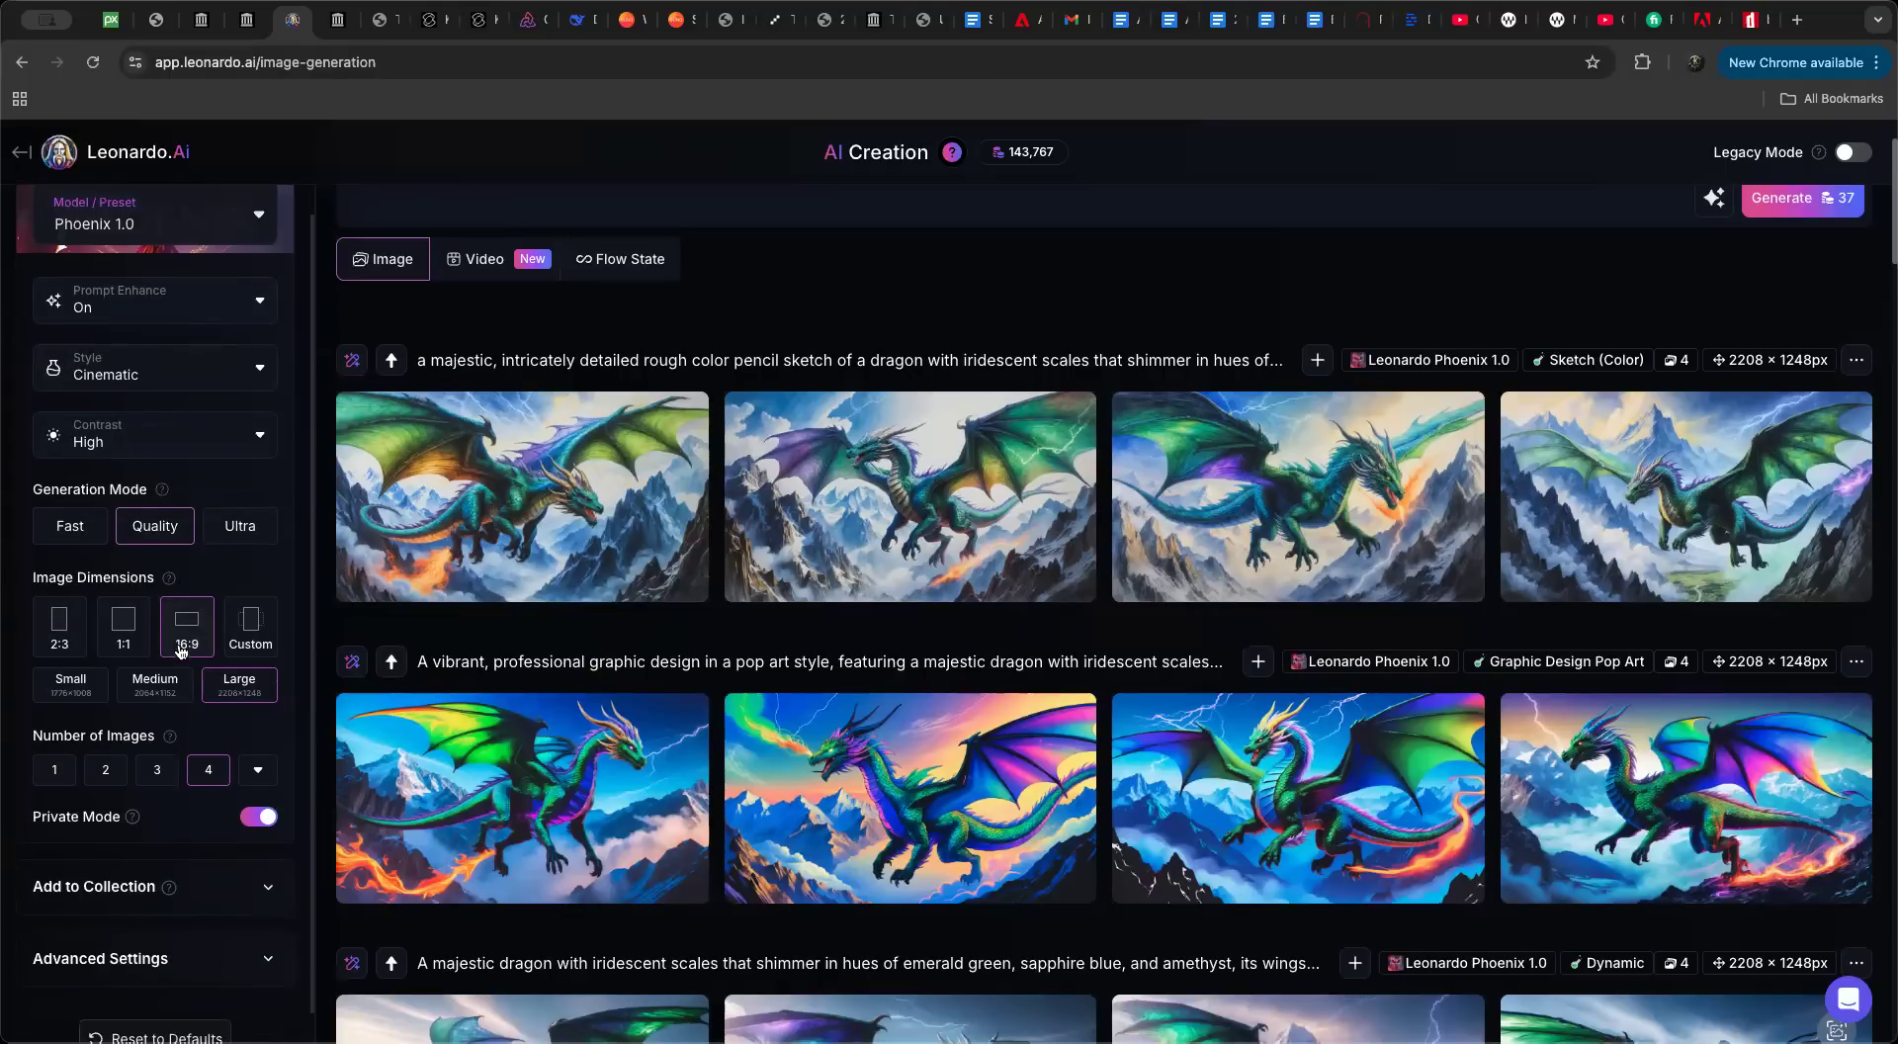
click(71, 535)
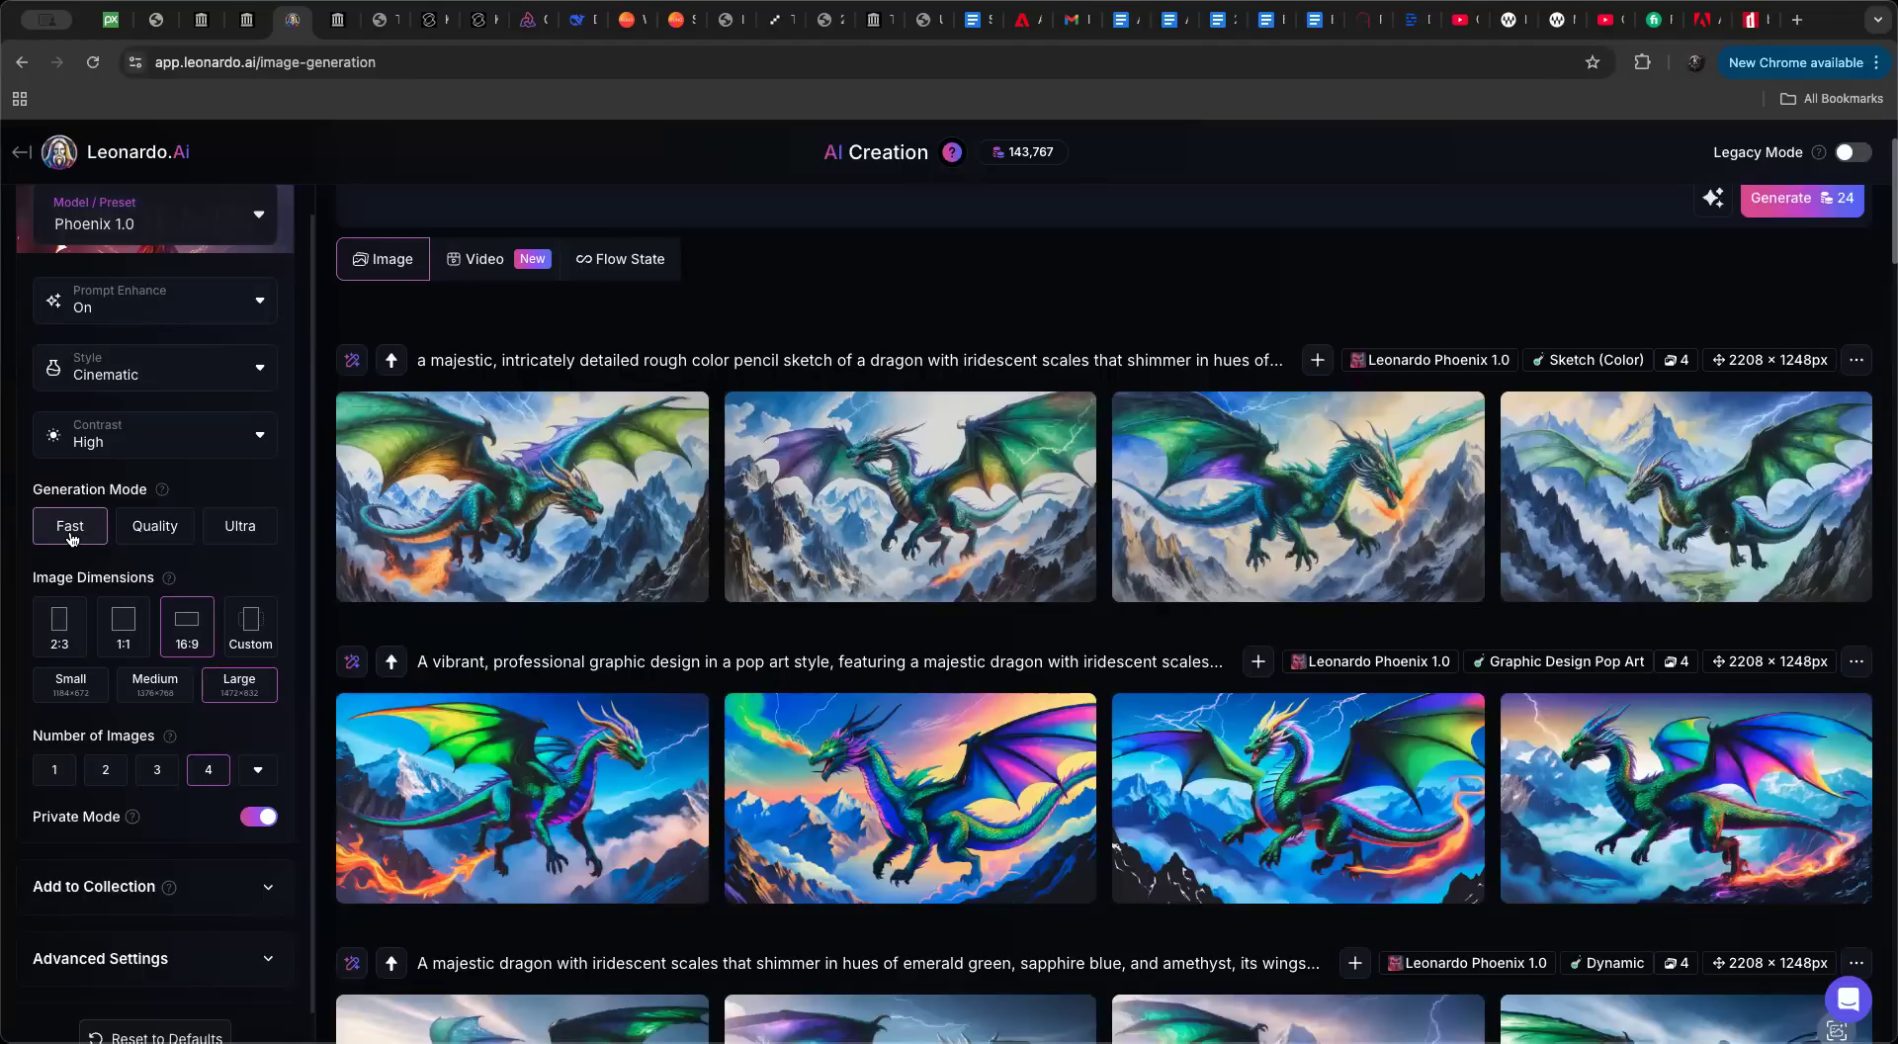
click(166, 541)
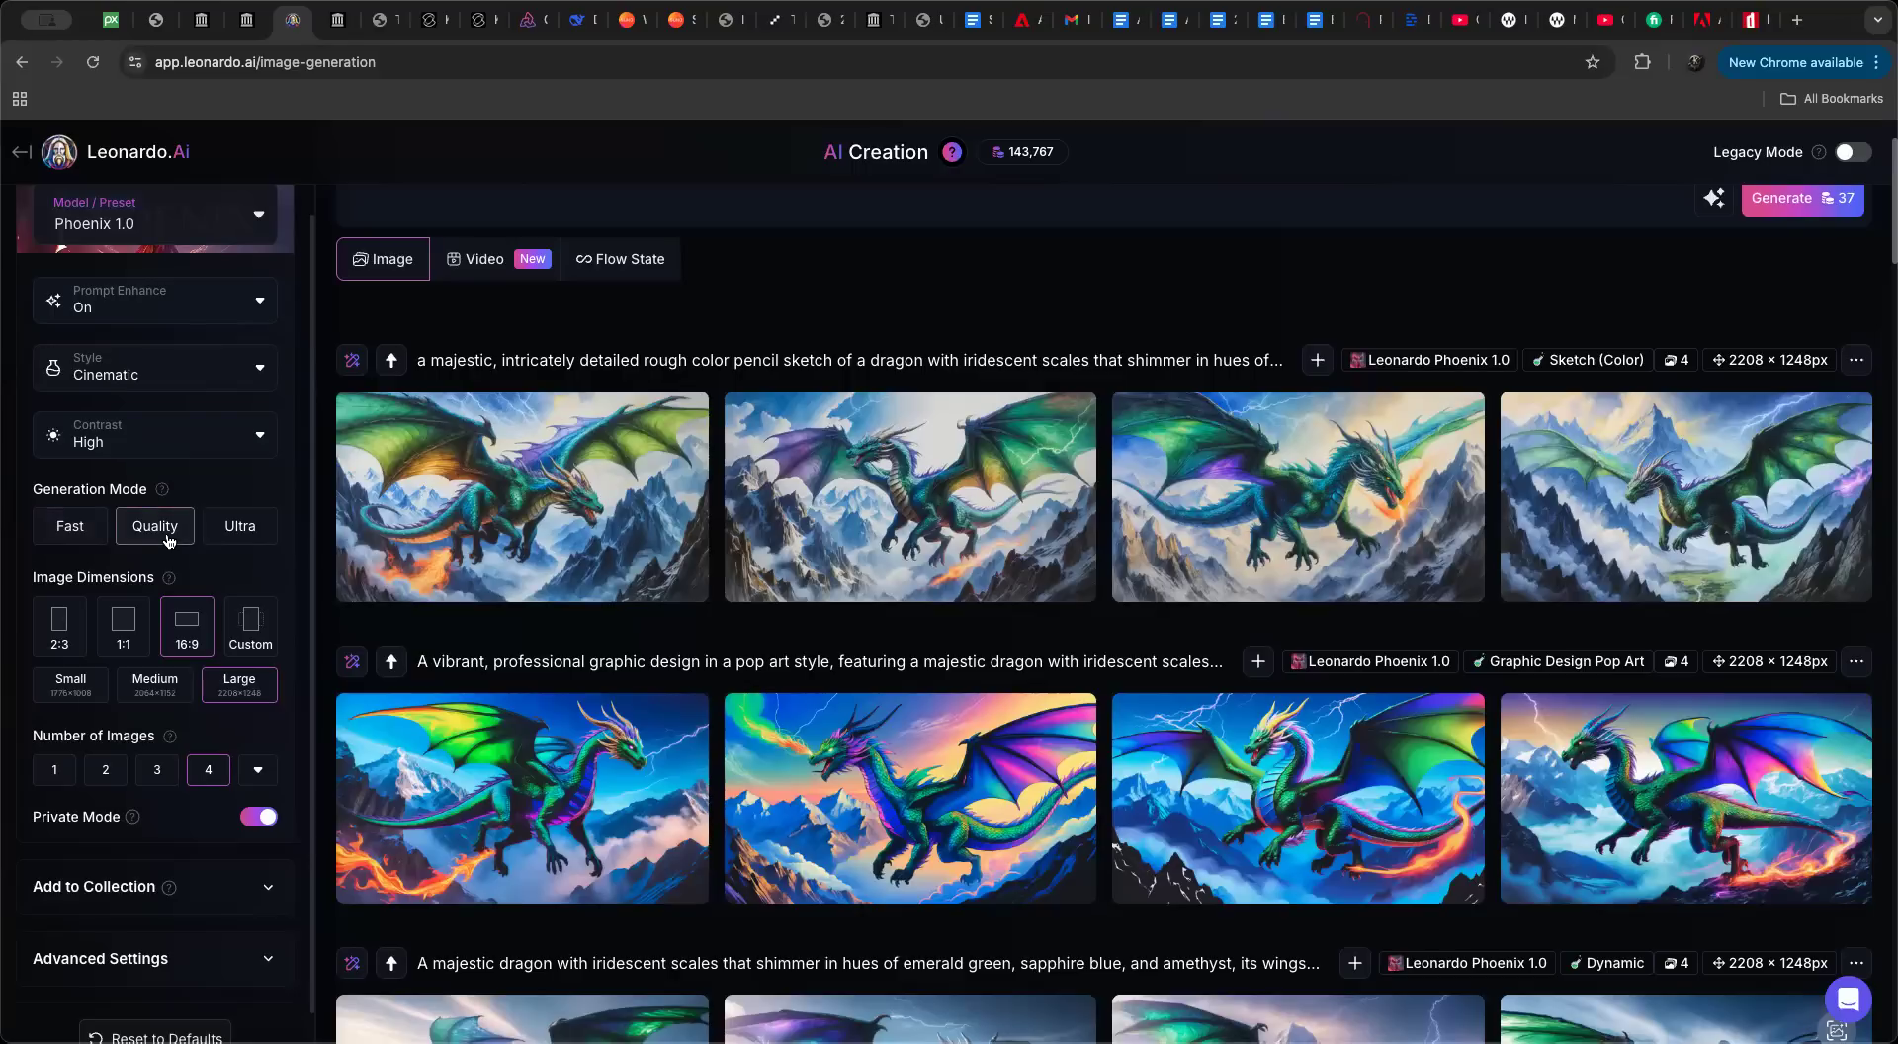
scroll(265, 541, up, 1)
click(247, 556)
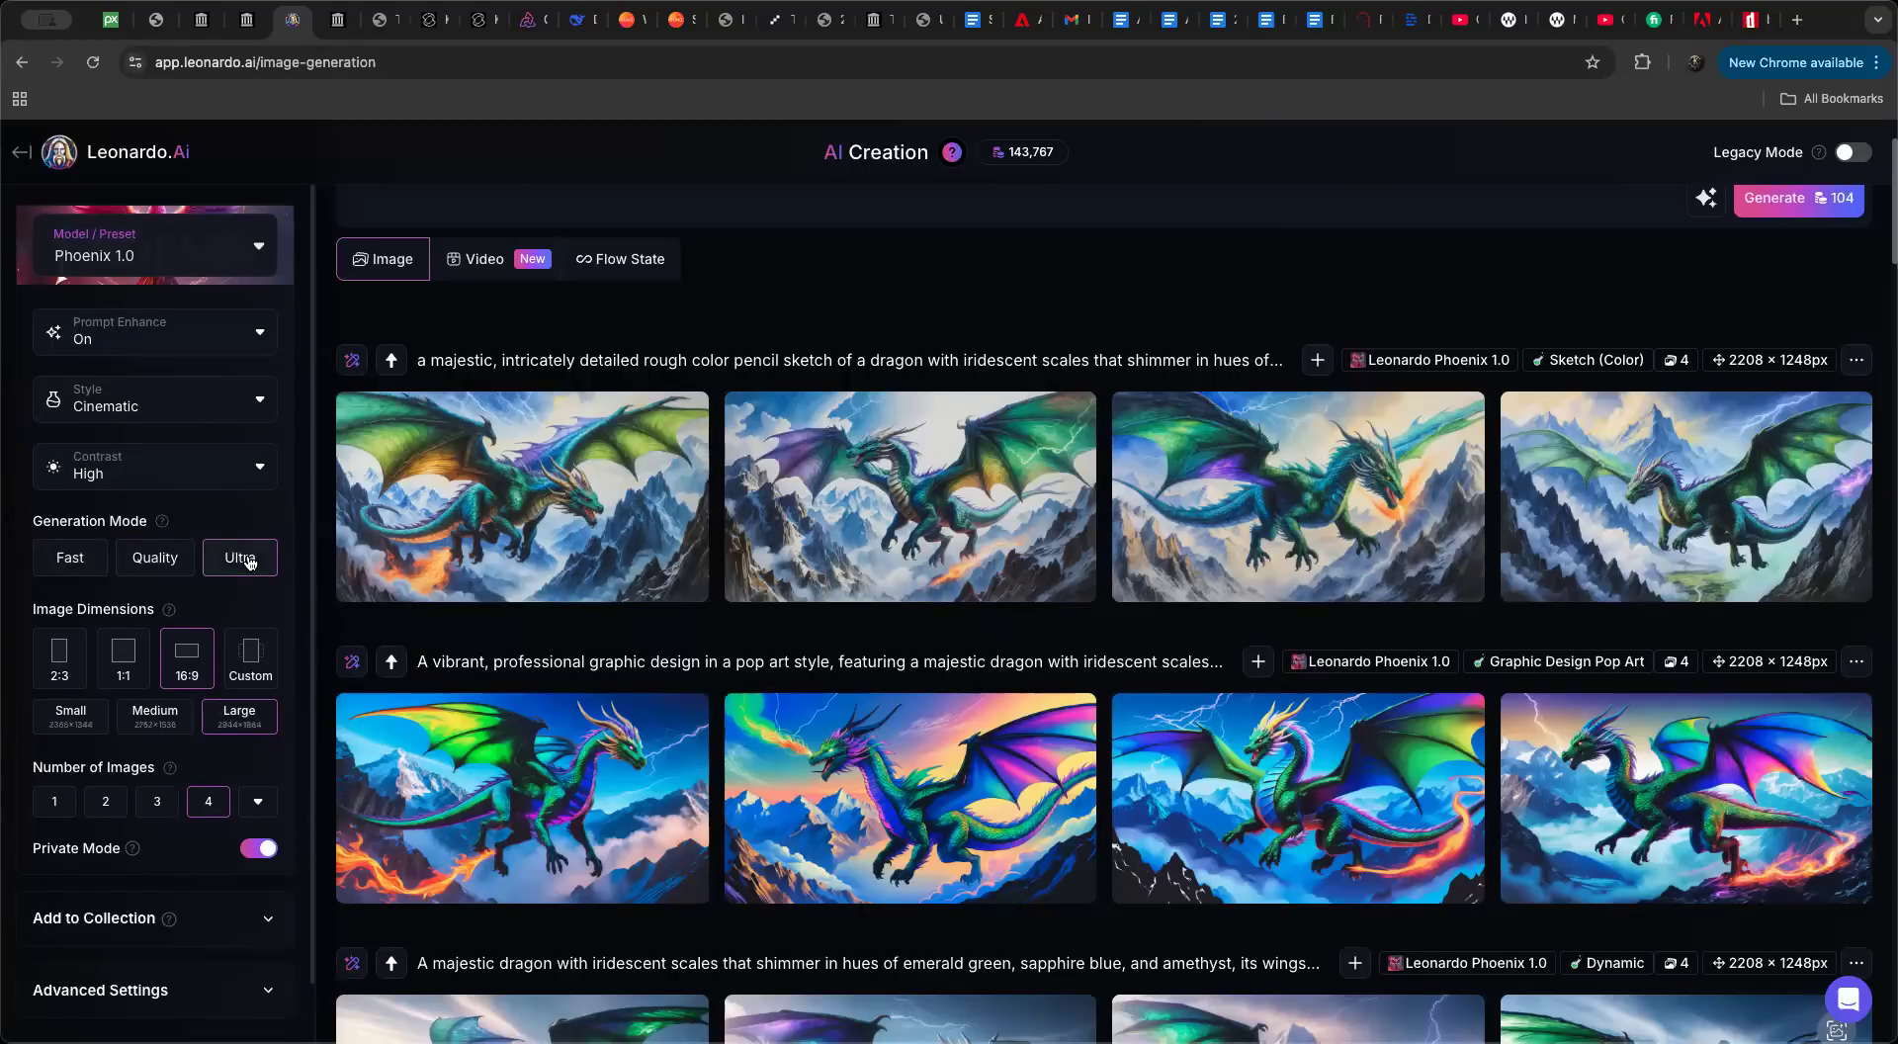
scroll(534, 520, up, 2)
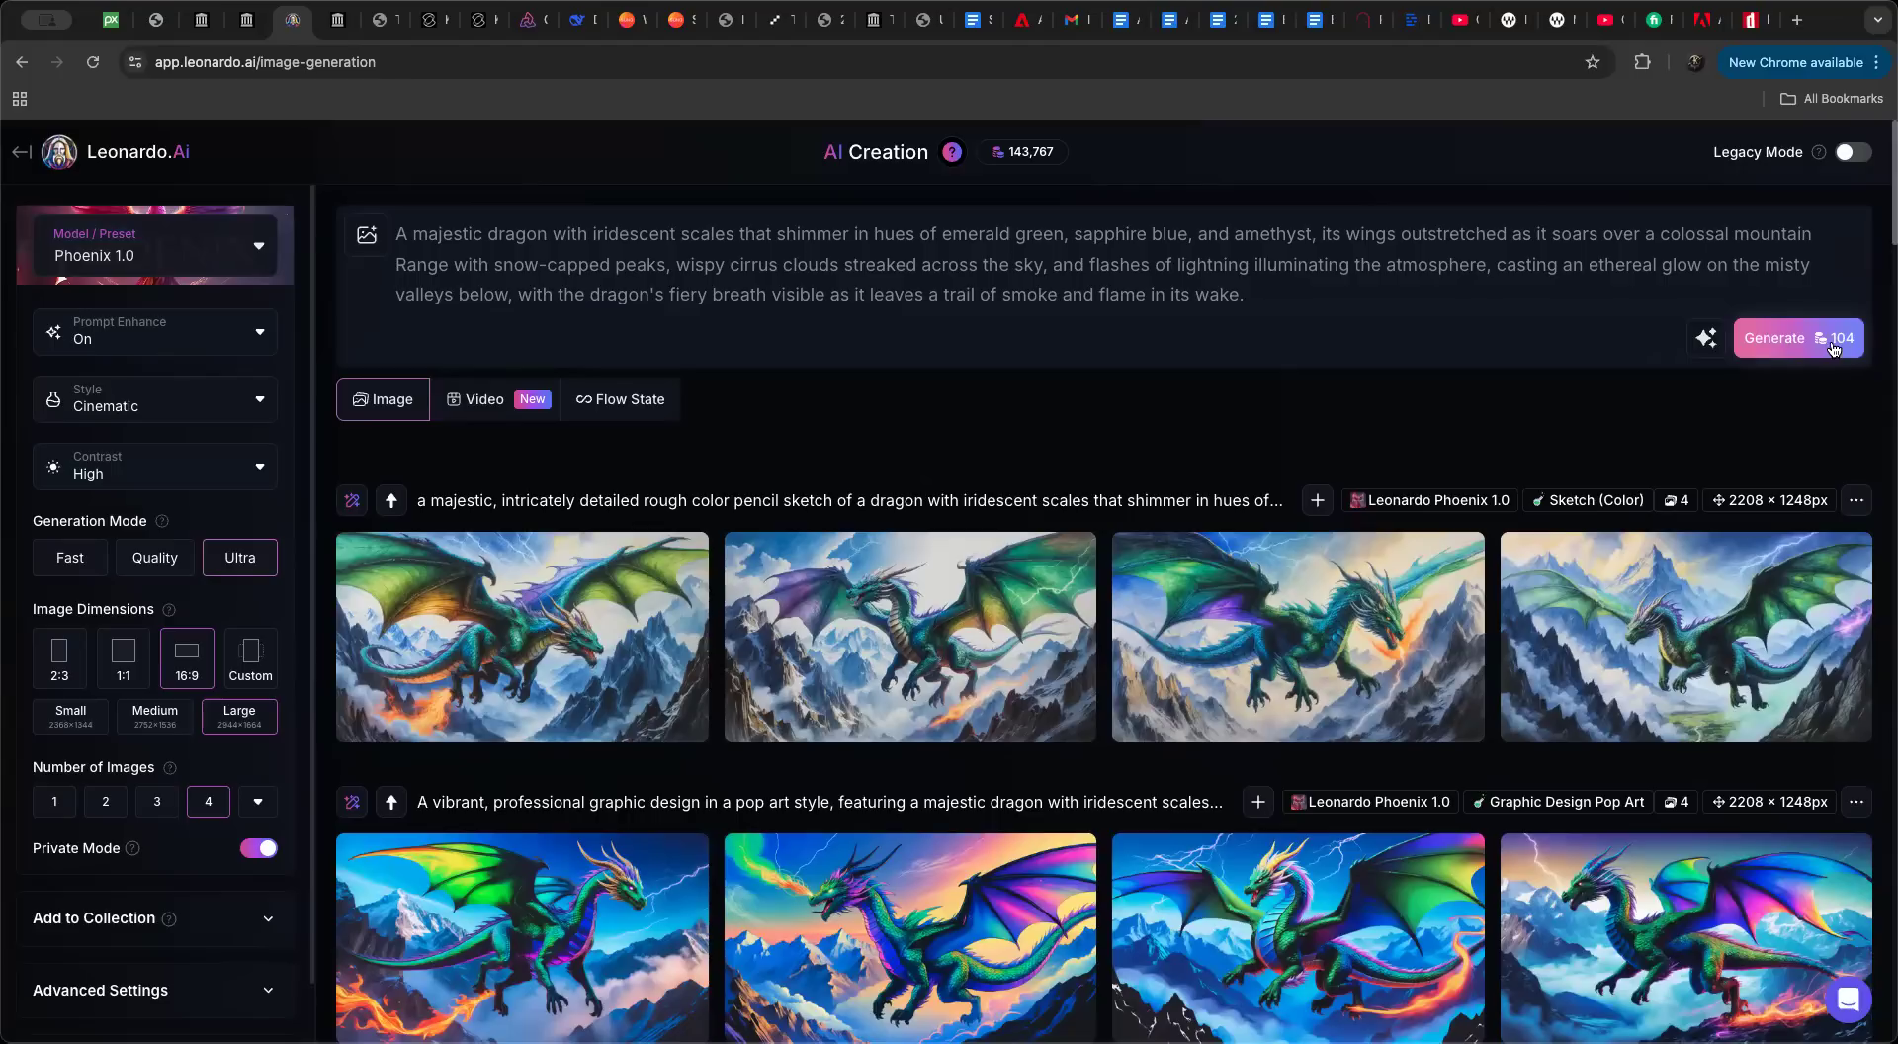
click(160, 560)
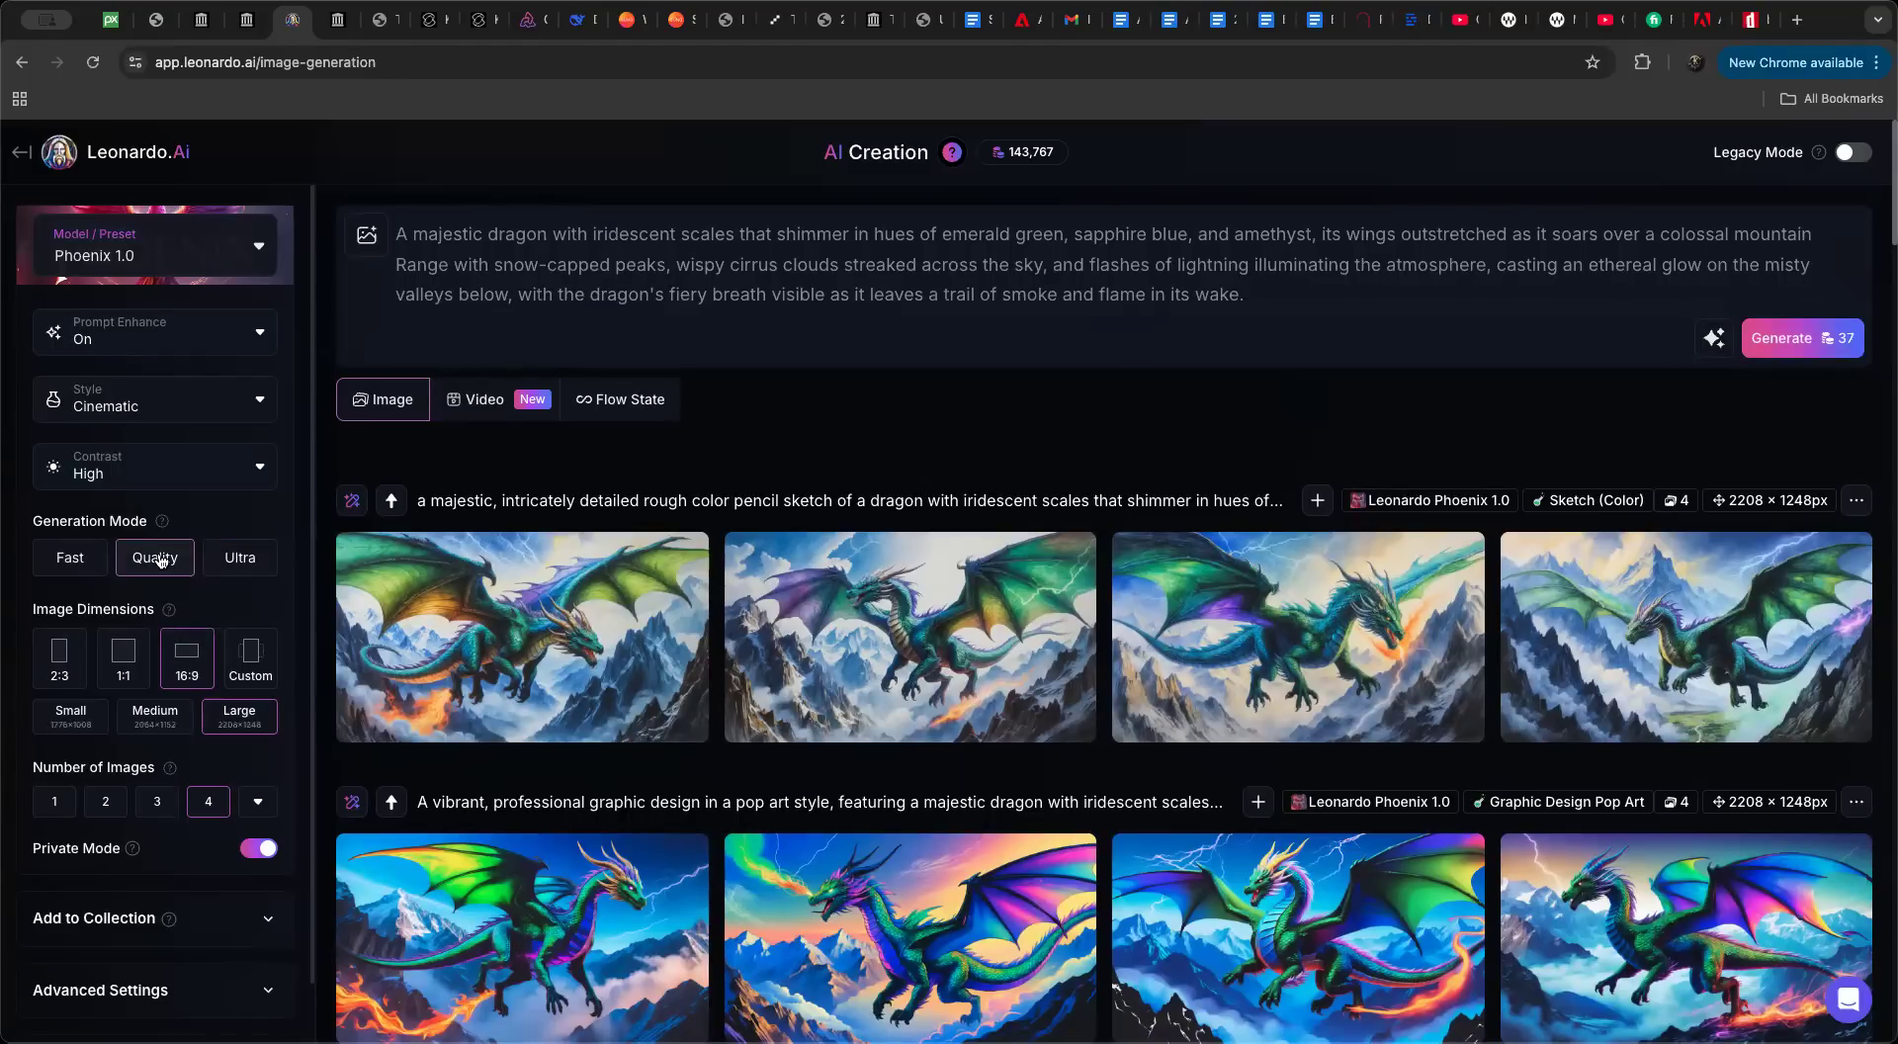
click(79, 559)
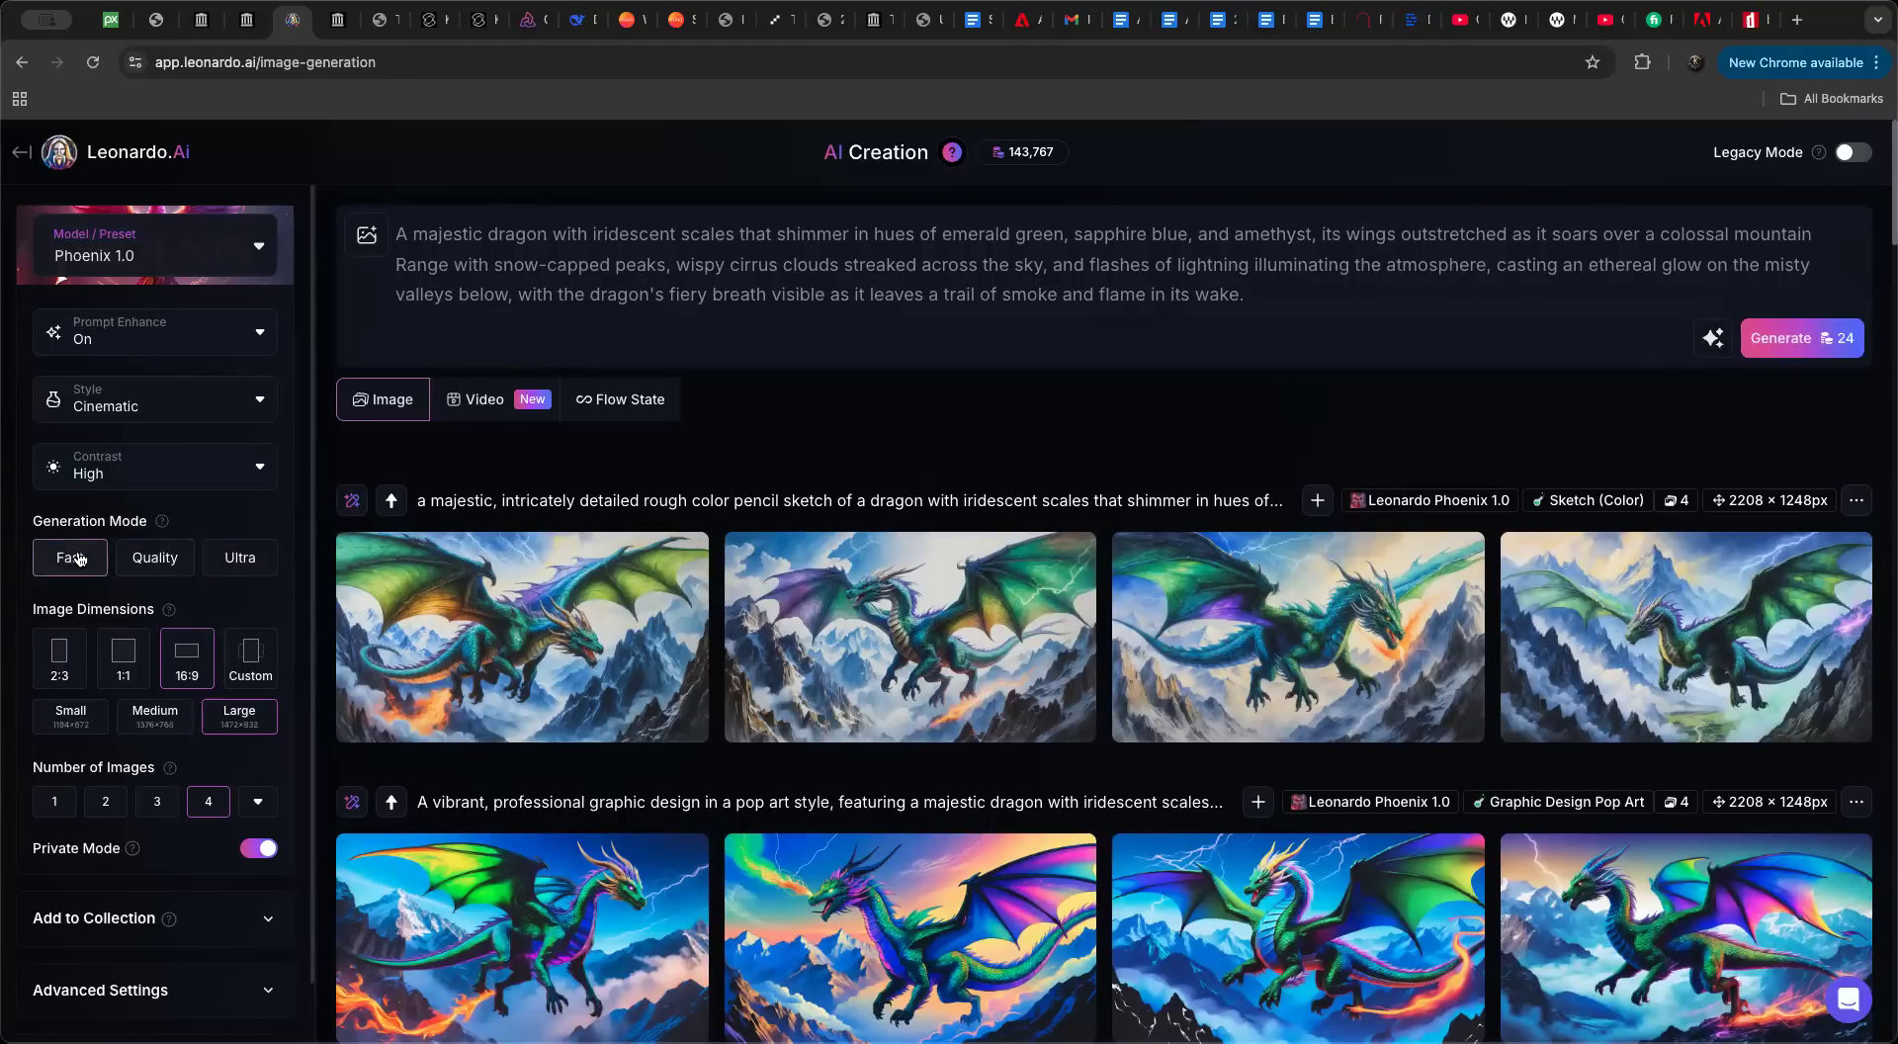
click(147, 562)
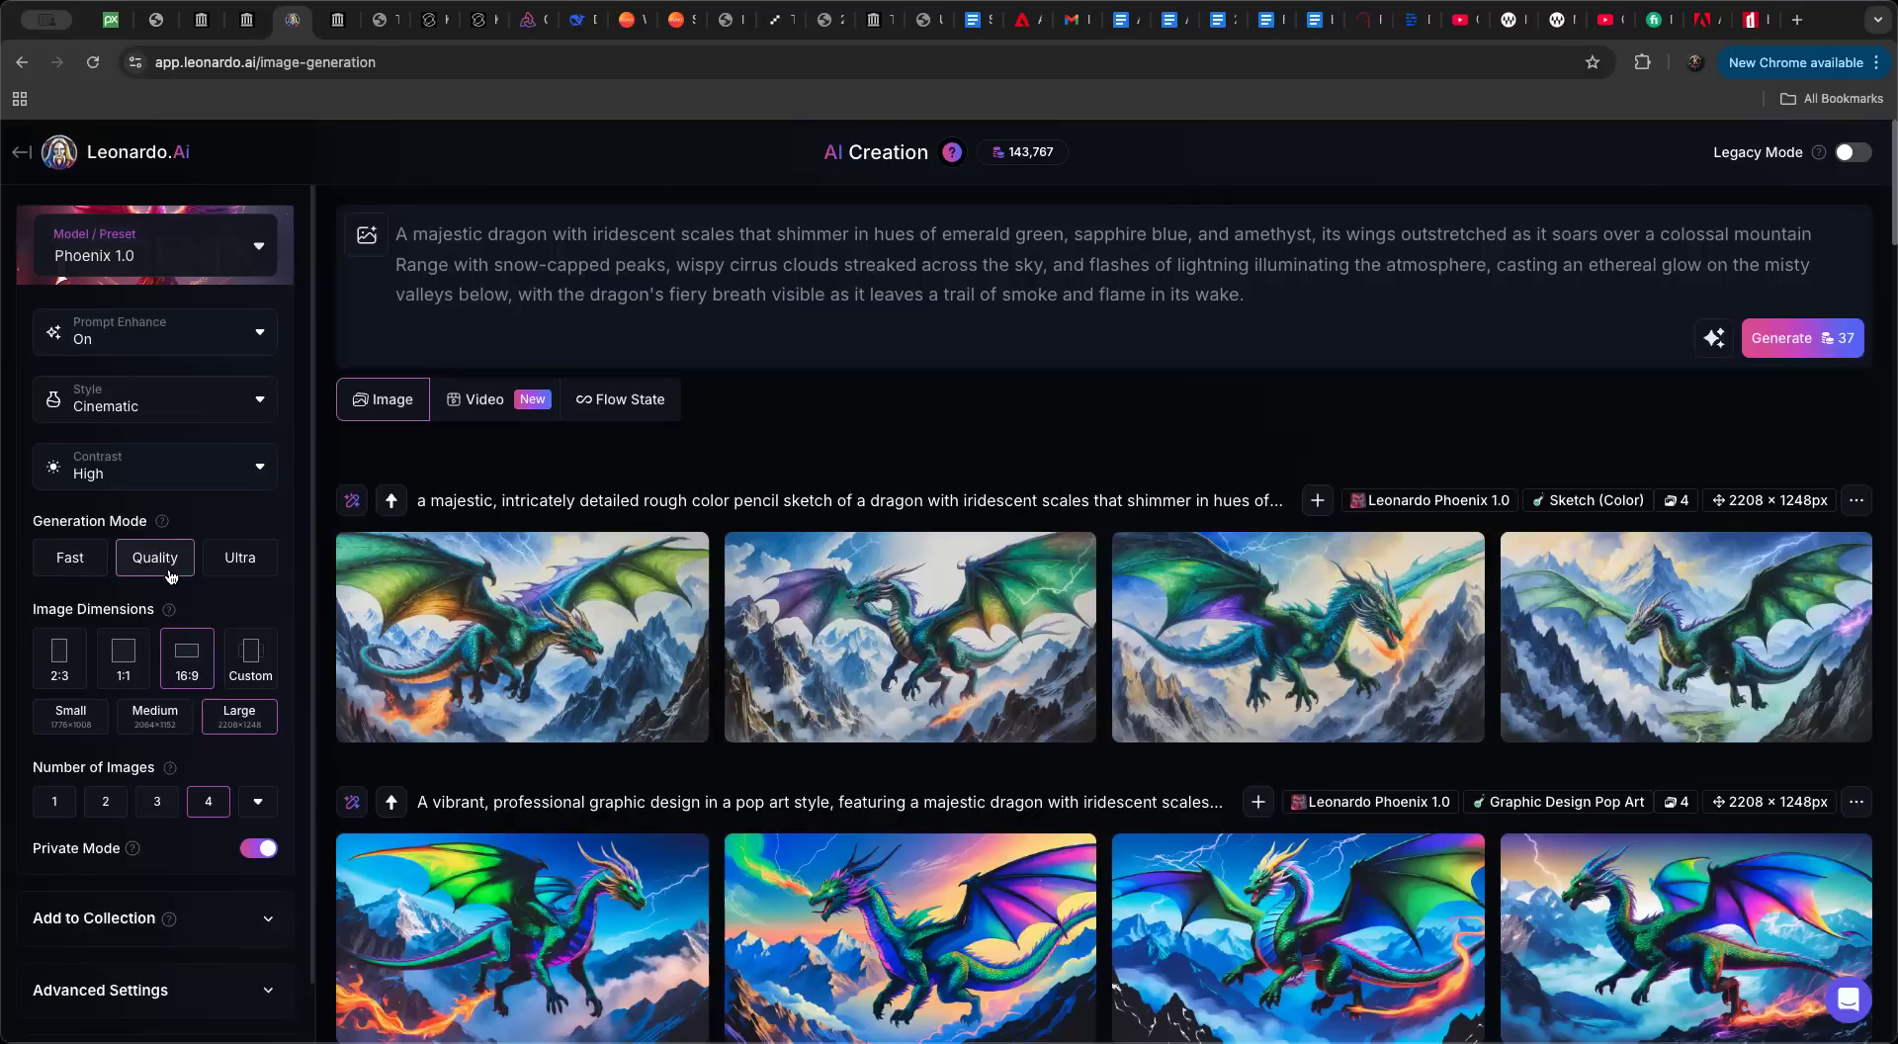
Step: Try the 1:1 image format, and set the image dimensions to the custom Desktop (16:9) preset
scroll(170, 577, down, 1)
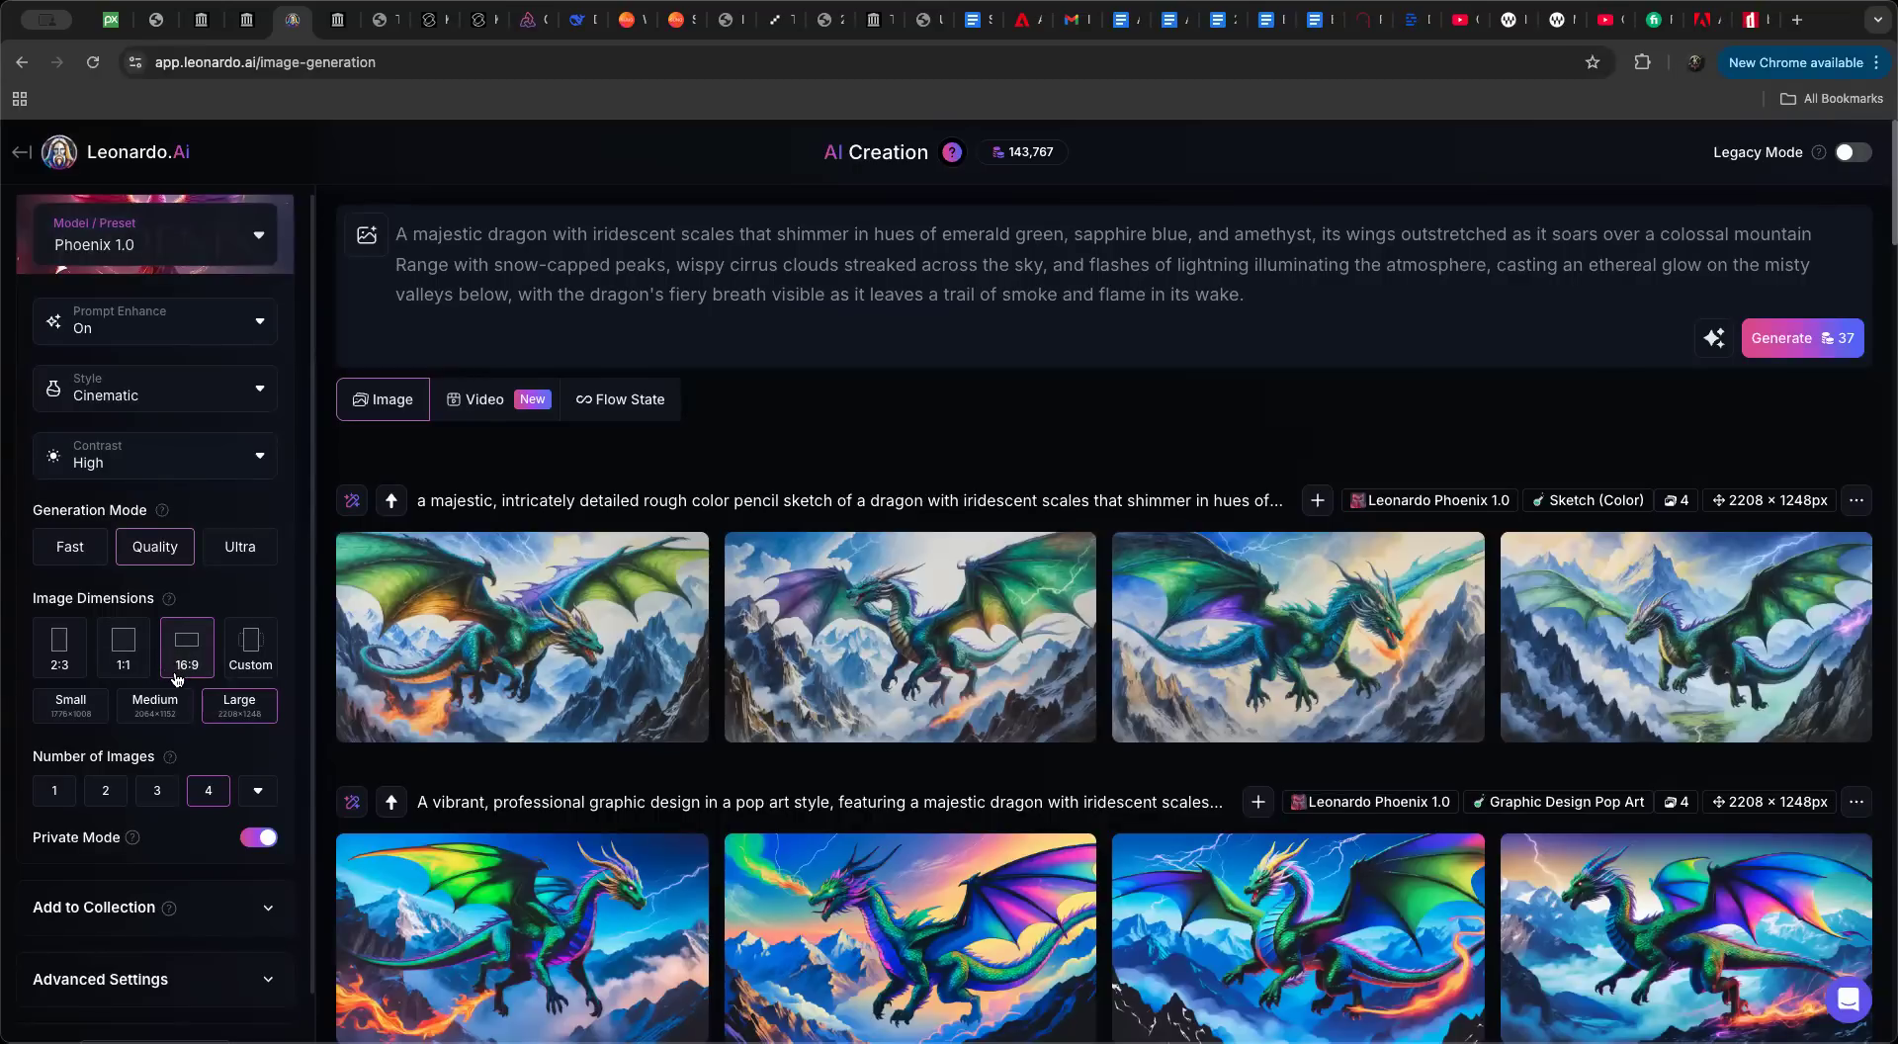
click(112, 669)
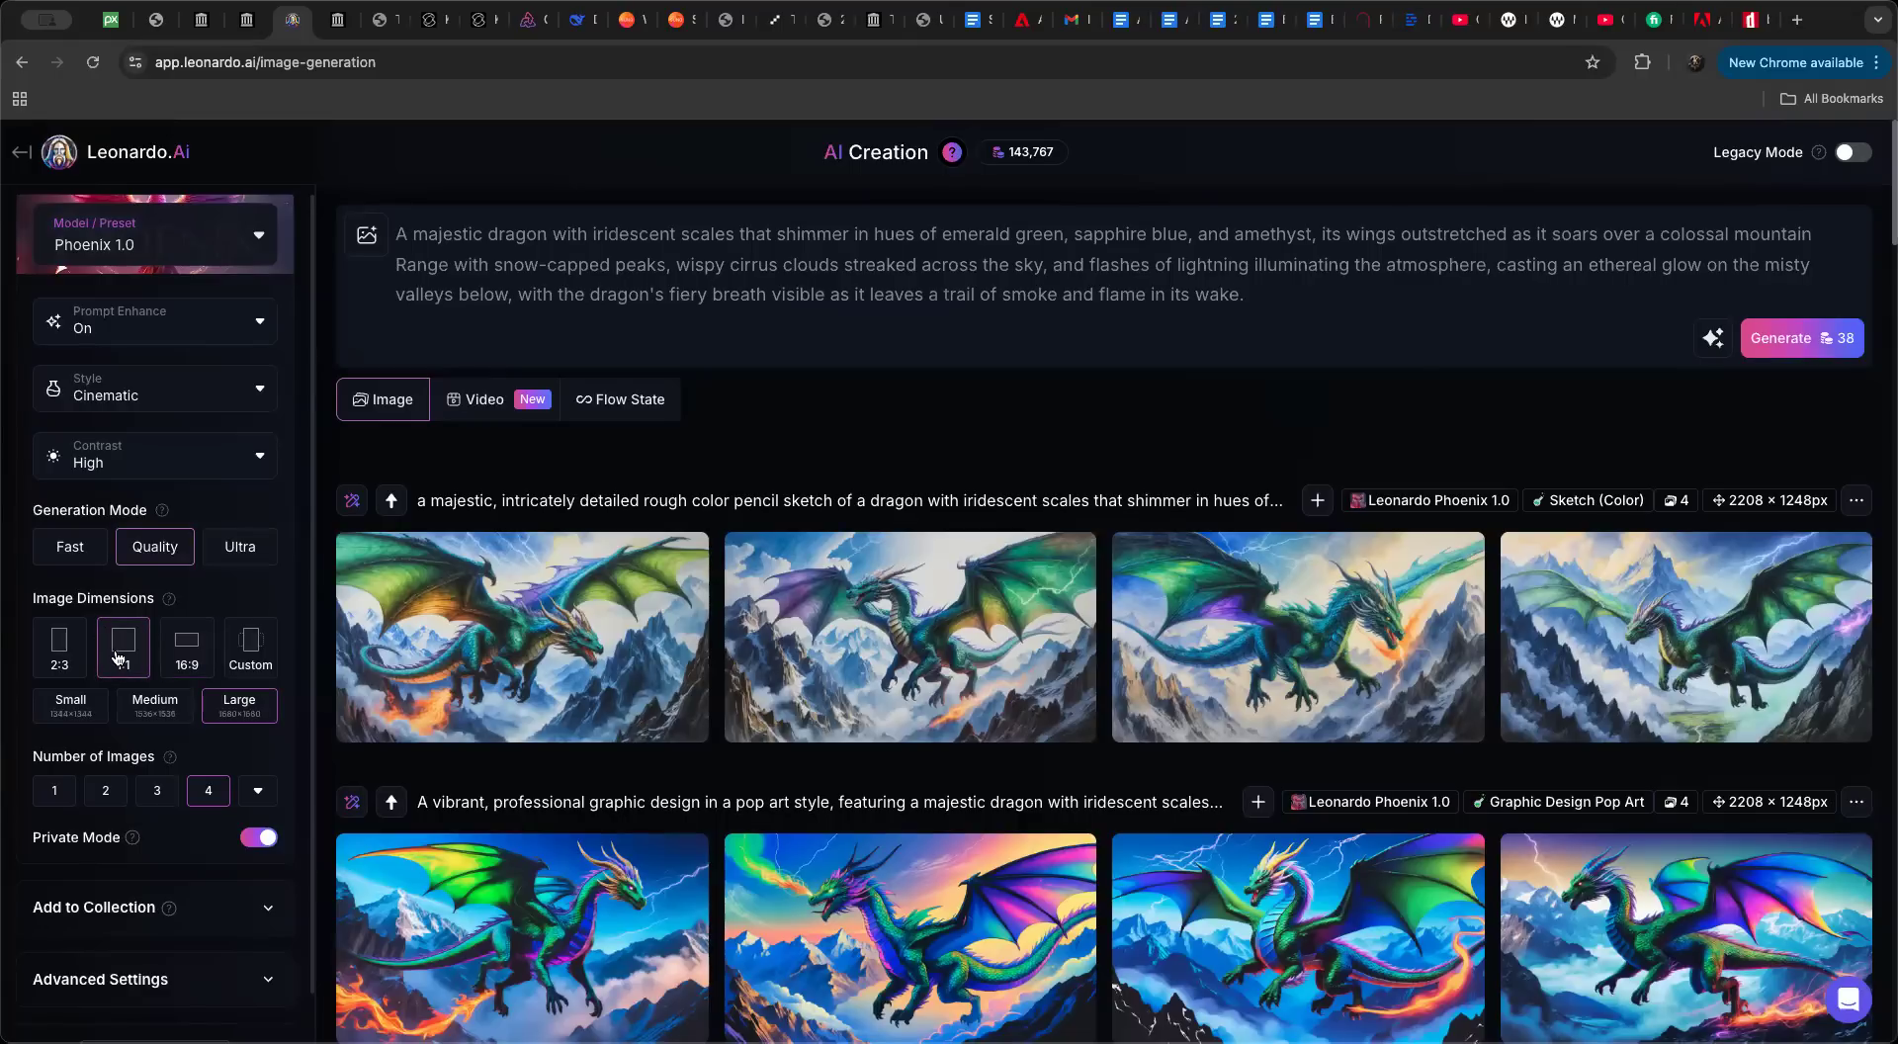
click(198, 660)
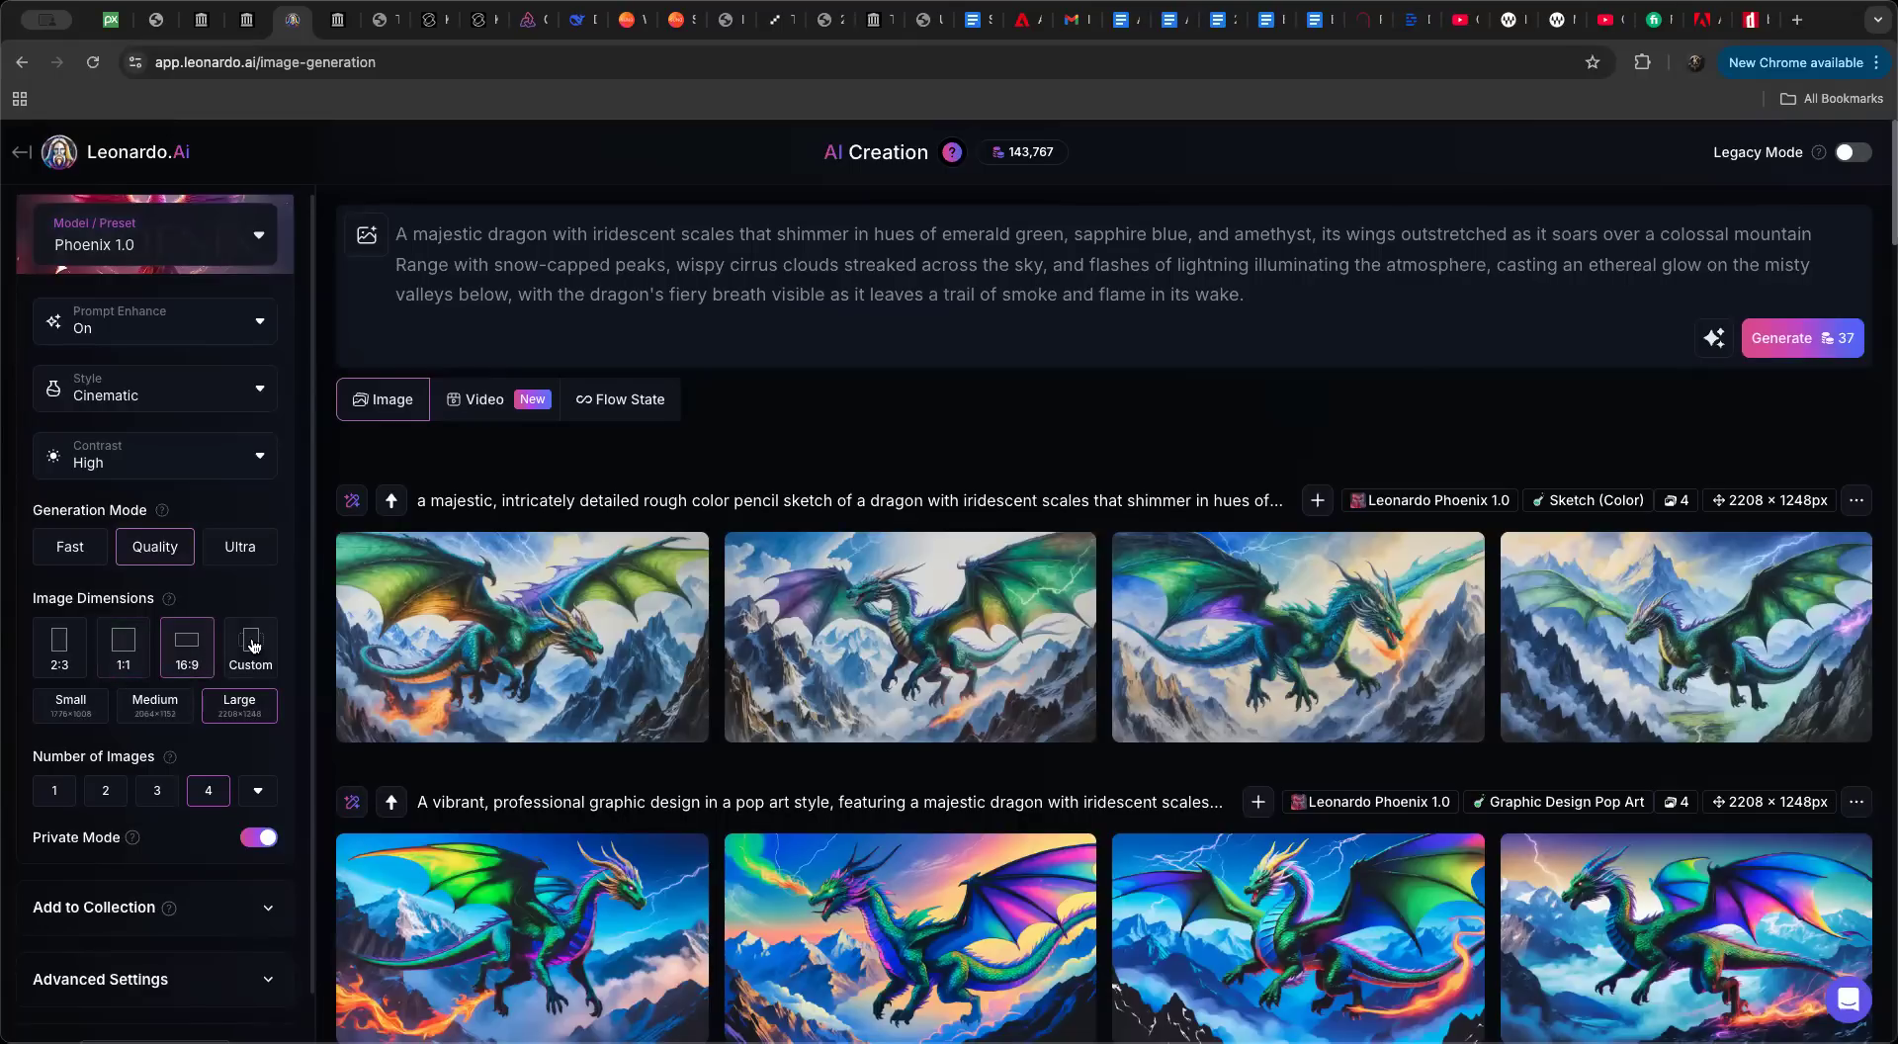
click(259, 645)
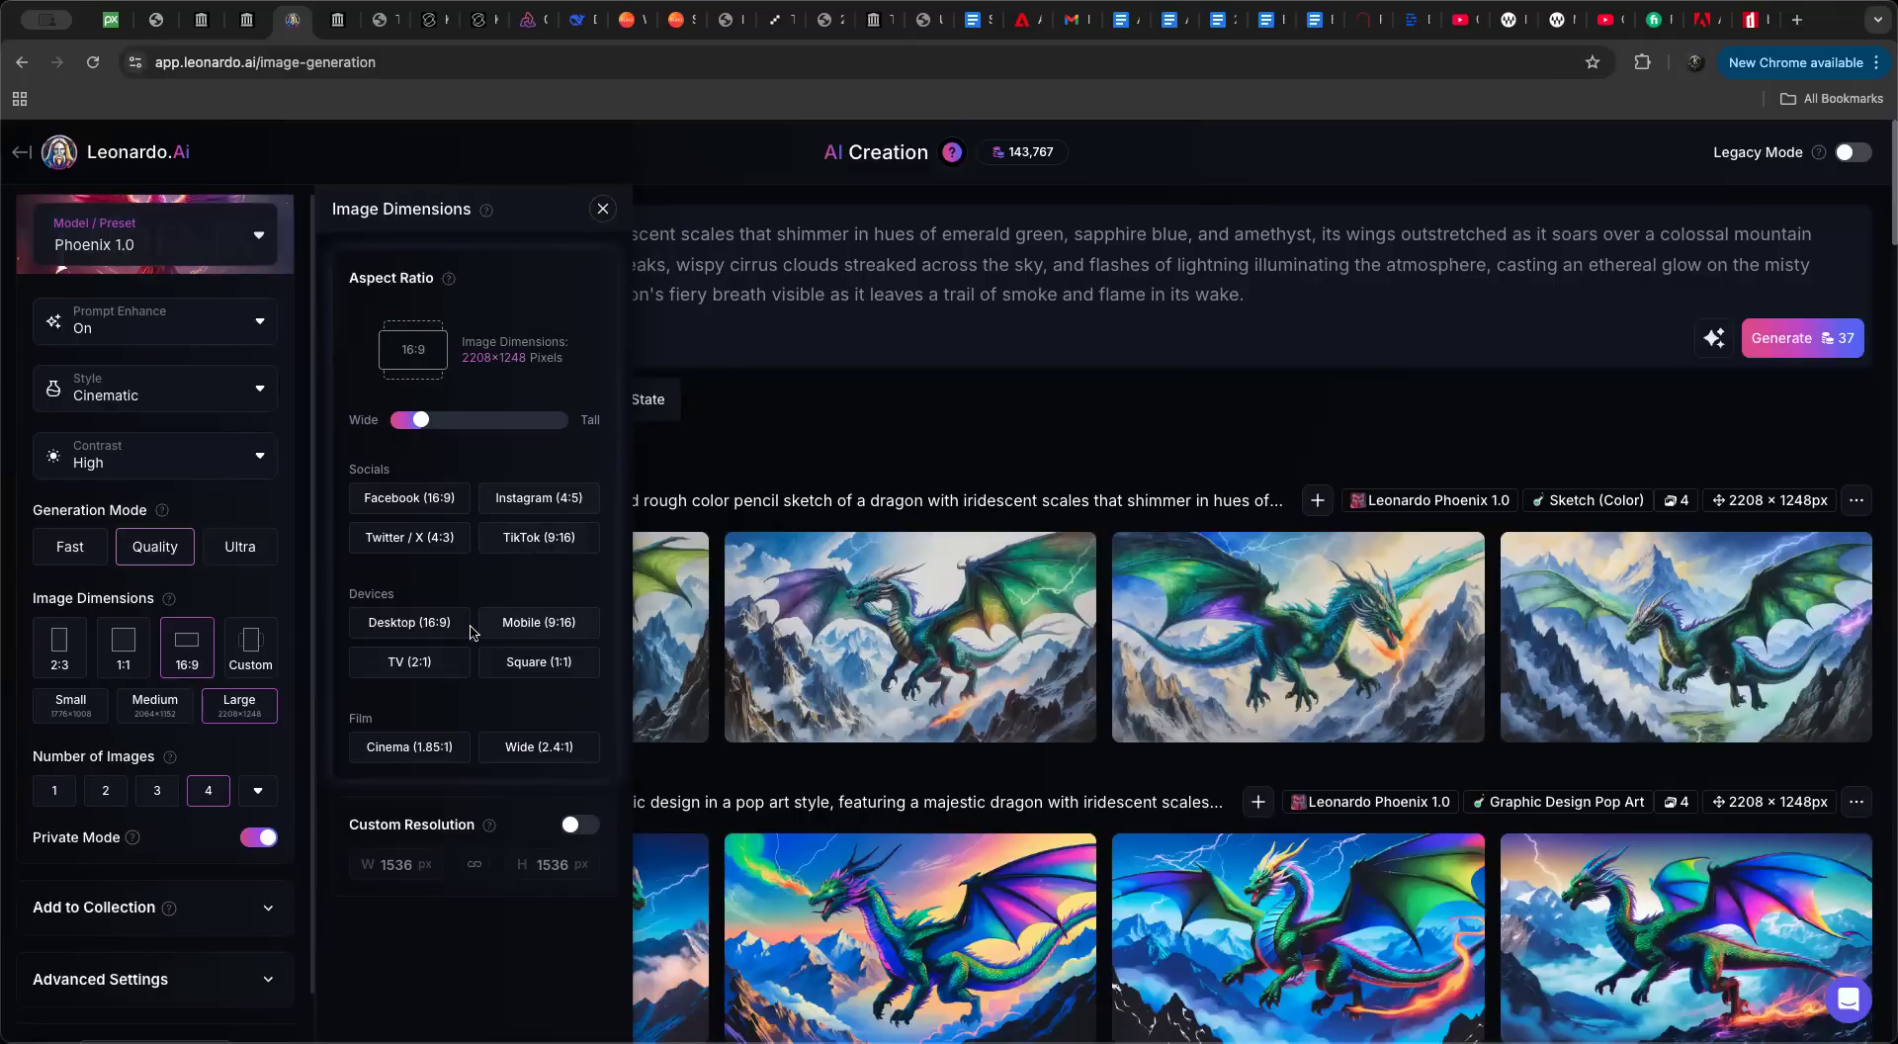
click(399, 637)
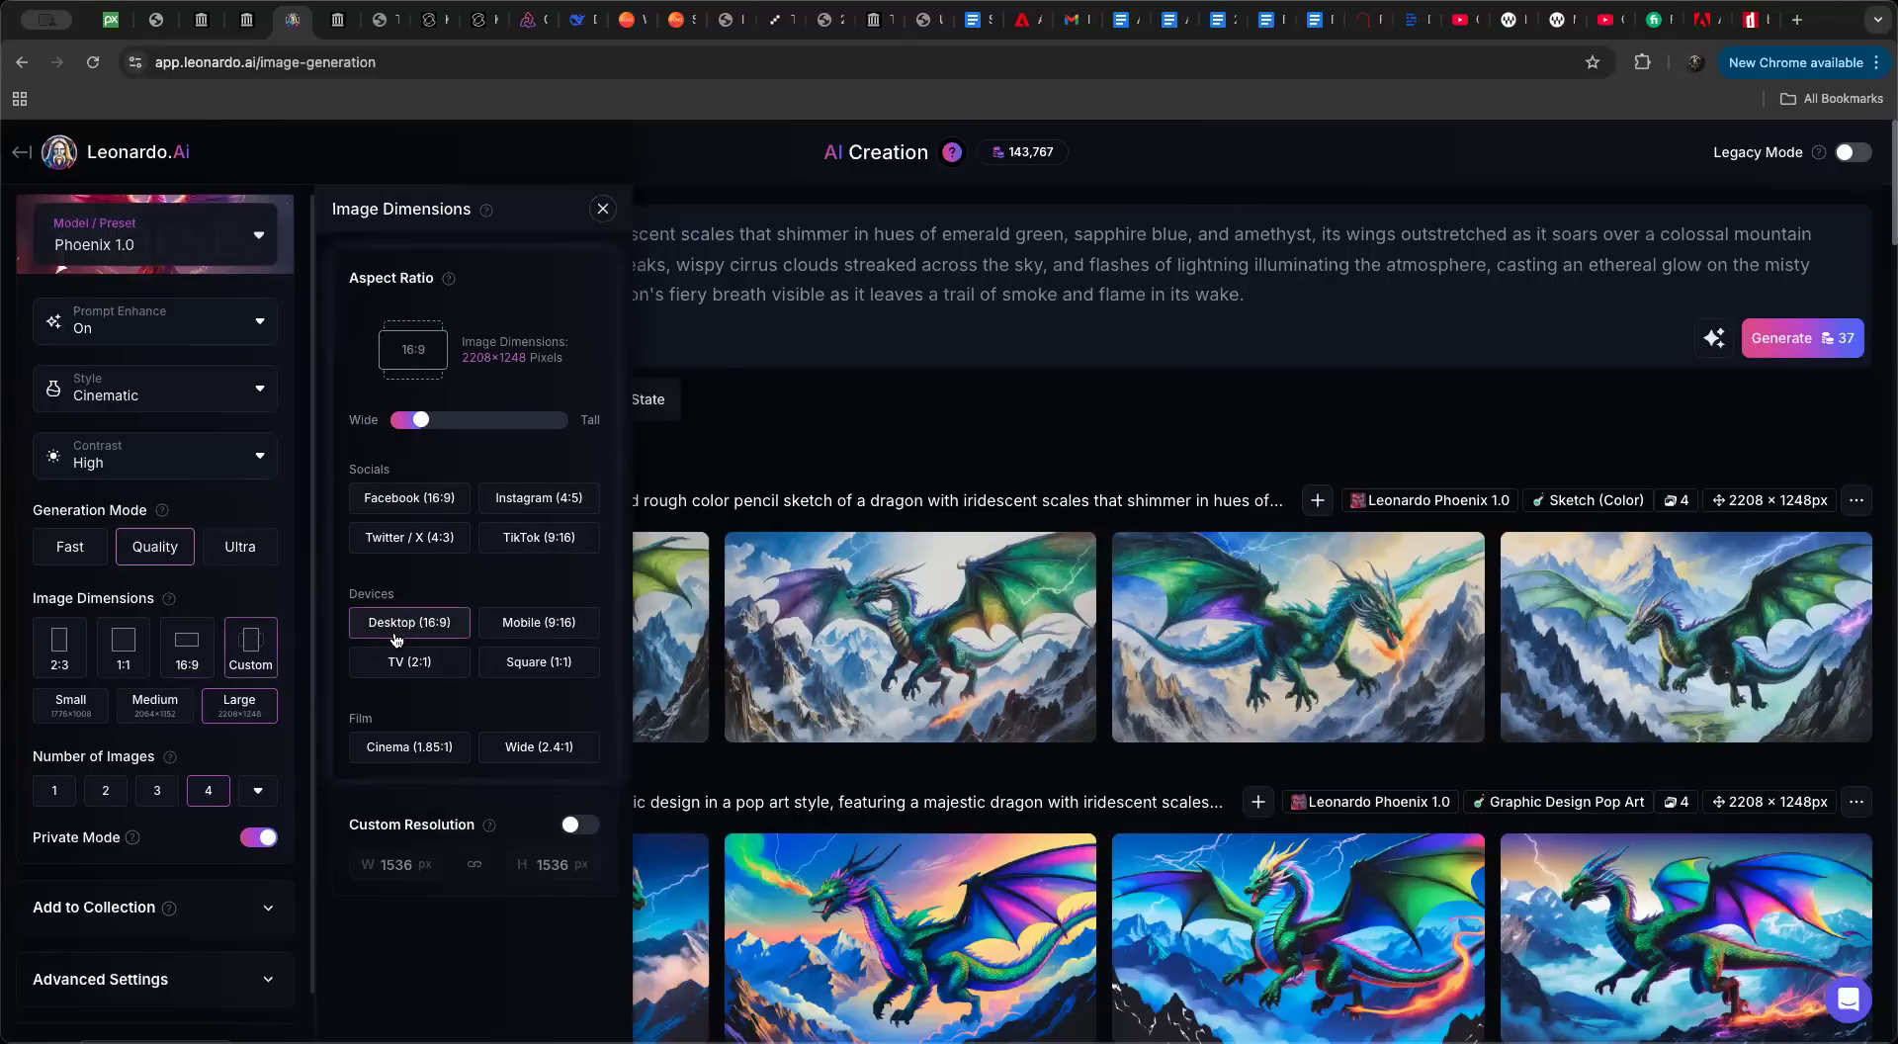
click(603, 209)
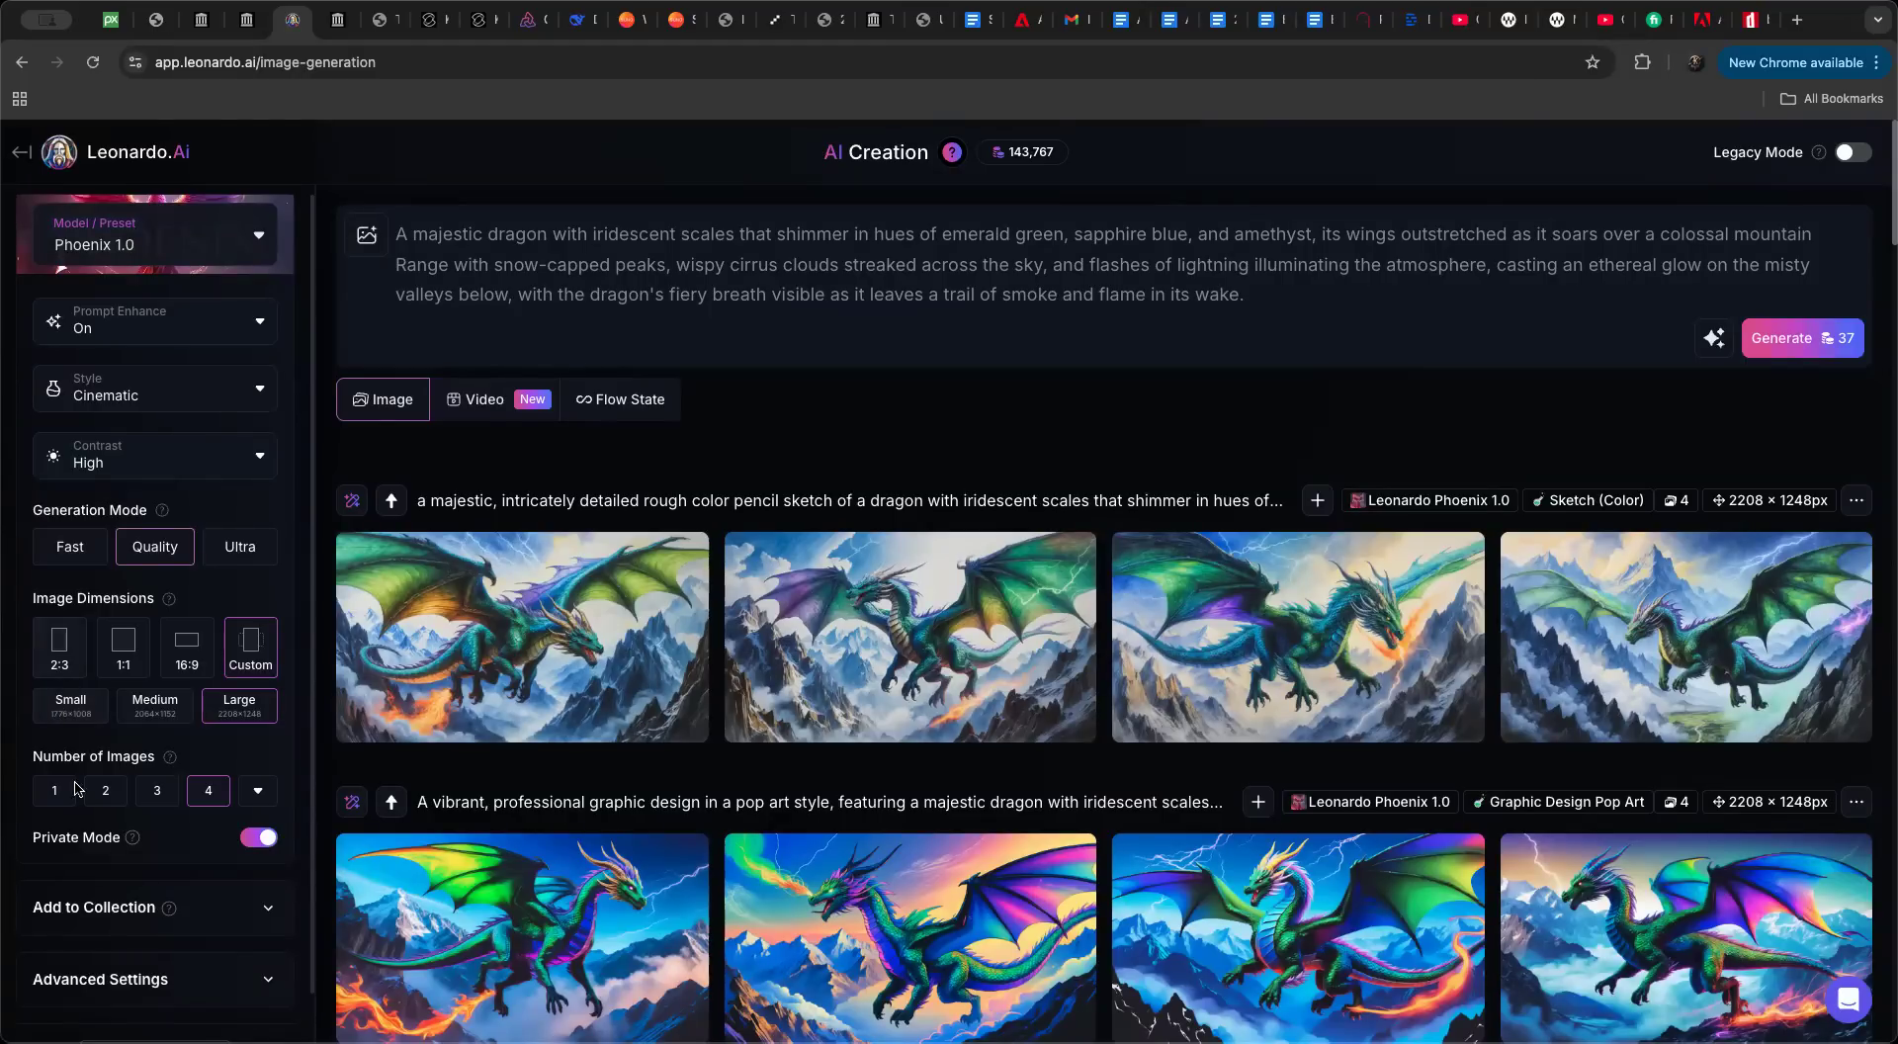
Step: Try 8 as the number of images per generation, and set it back to 4
scroll(165, 758, down, 1)
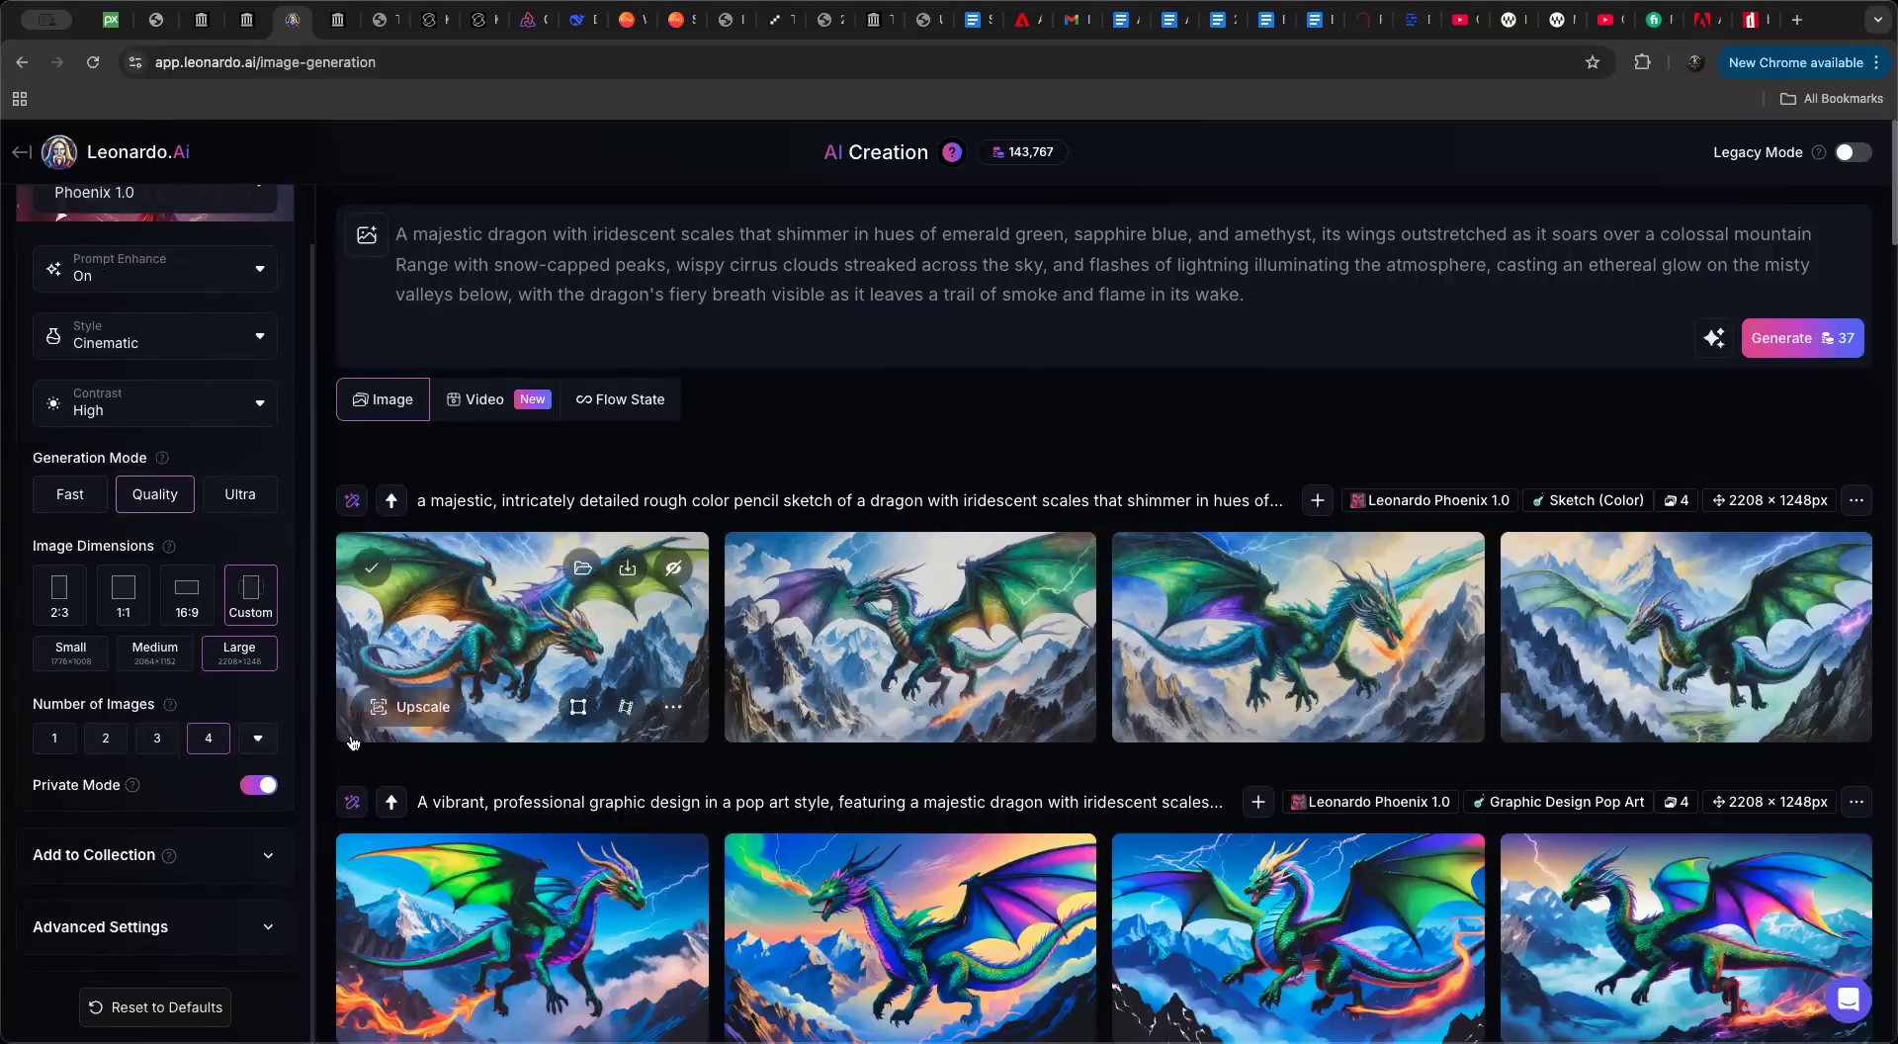
click(258, 738)
click(258, 870)
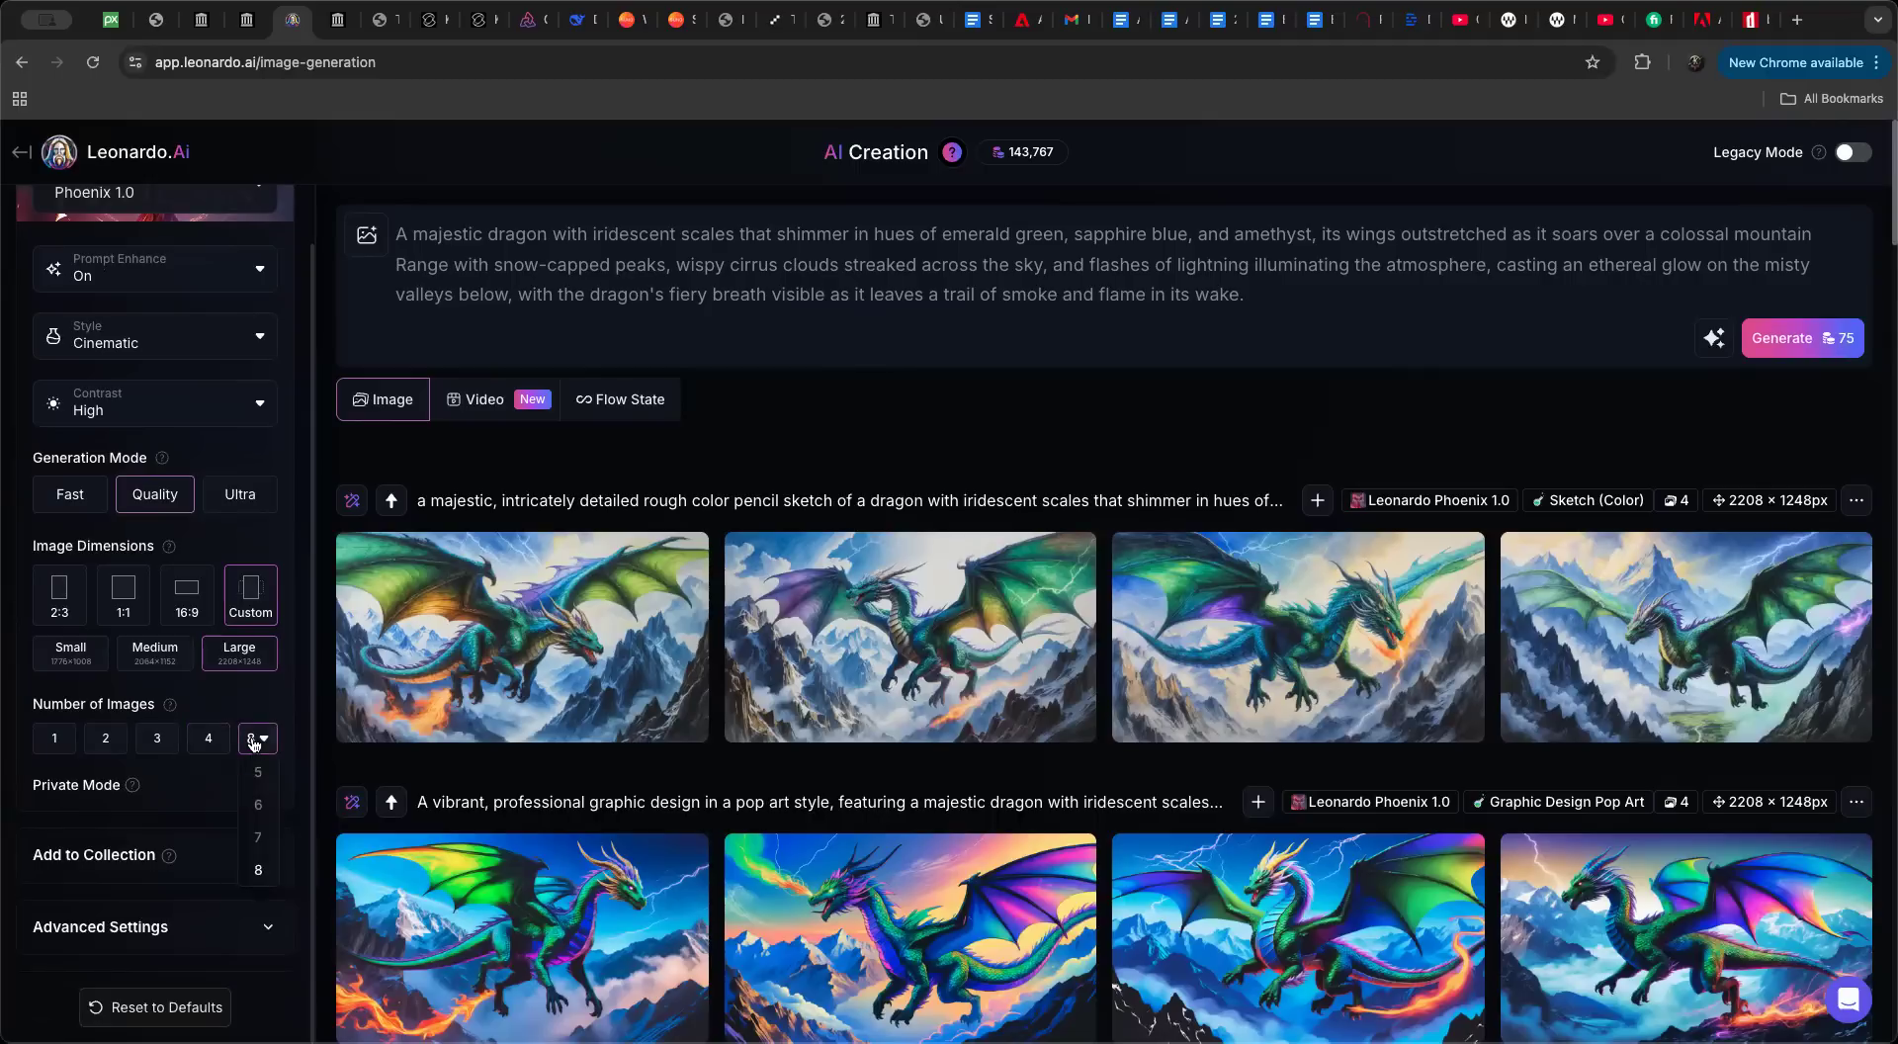
click(203, 739)
scroll(243, 772, down, 1)
scroll(243, 772, down, 1)
scroll(247, 772, up, 2)
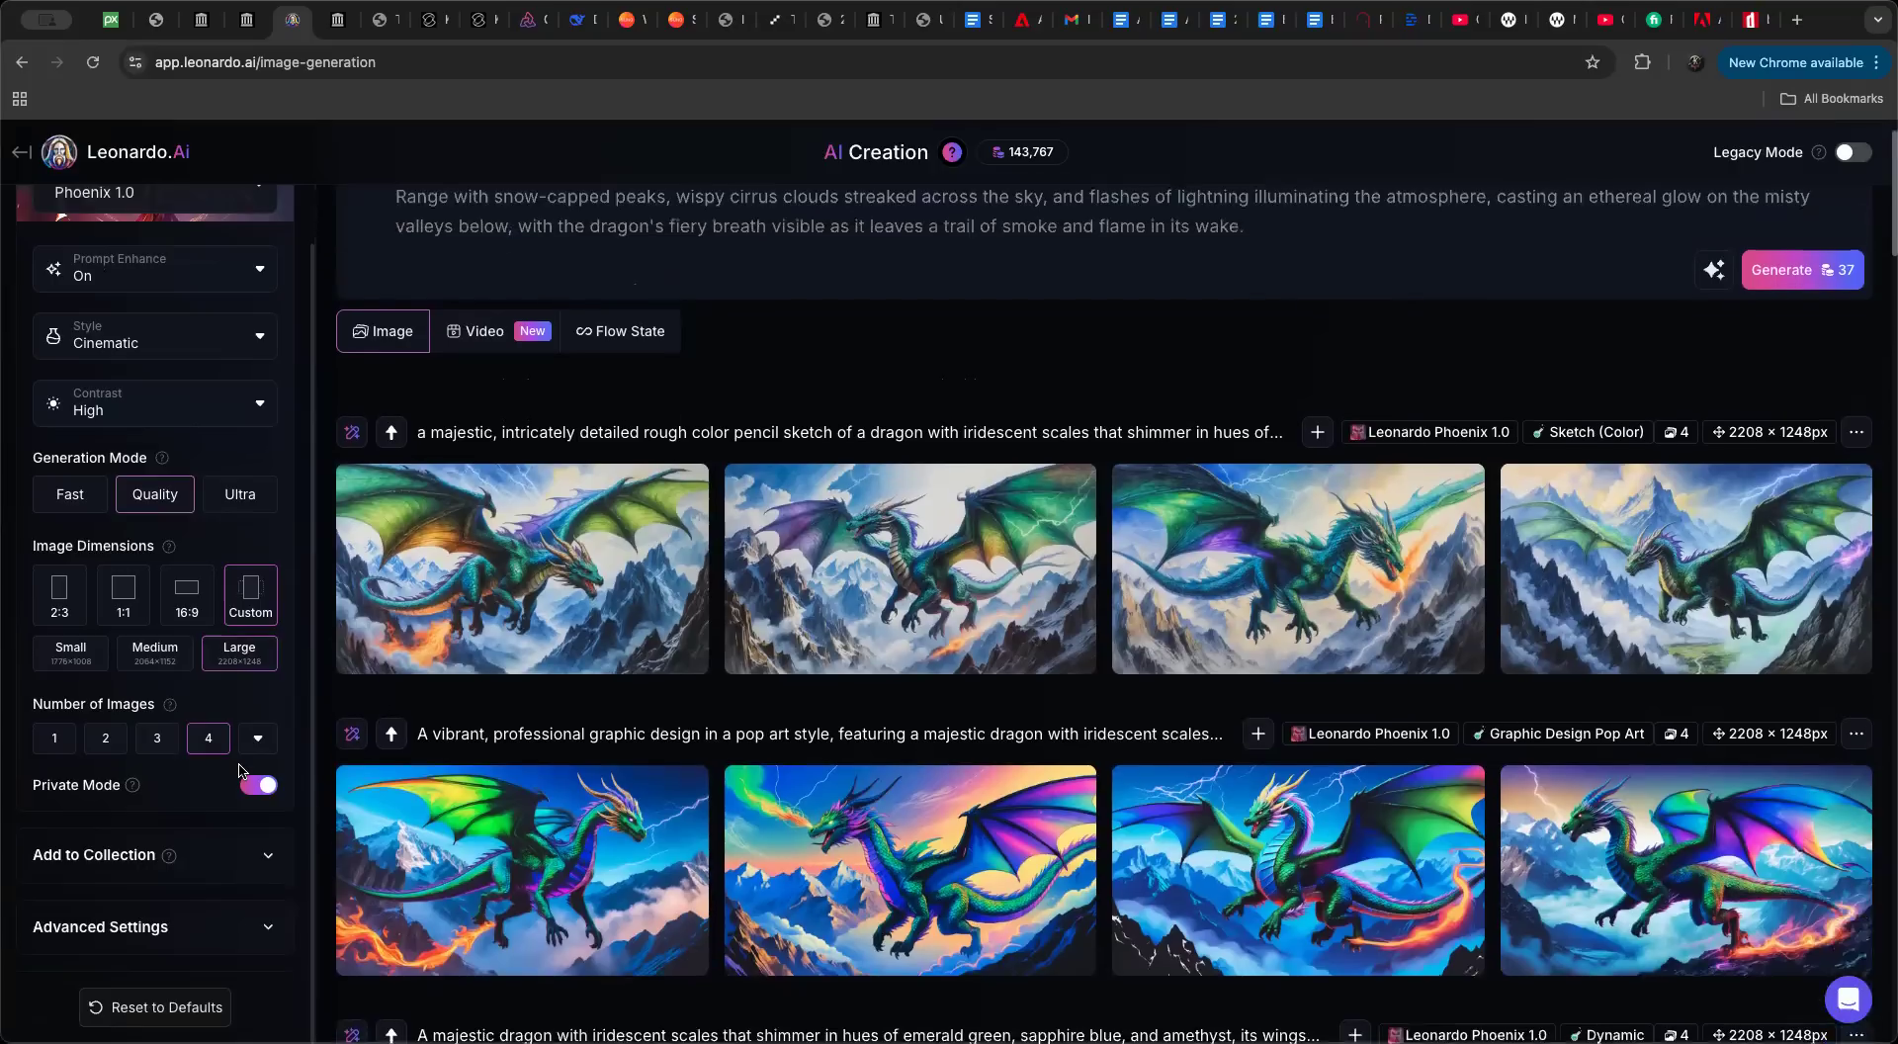
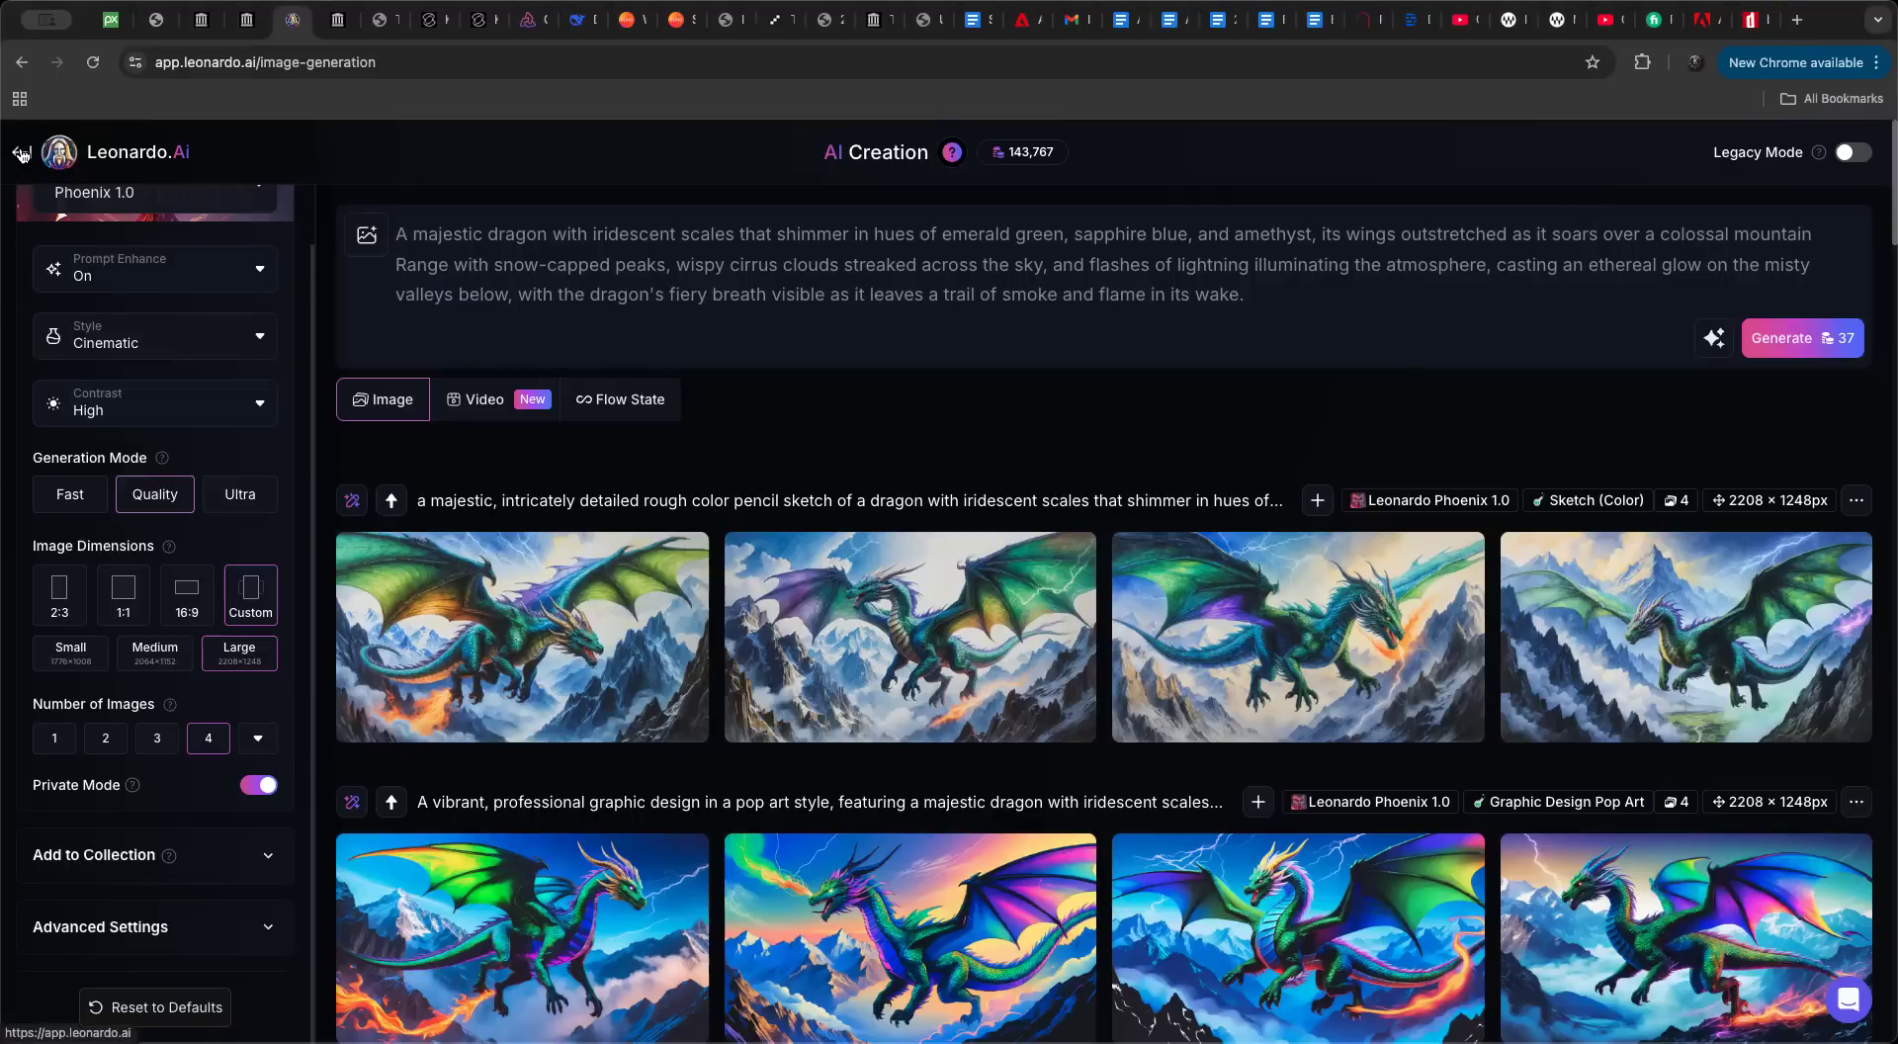
Step: Check the account's token balance, and open the subscription page to compare the monthly plans' prices and features
mouse_move(1013, 161)
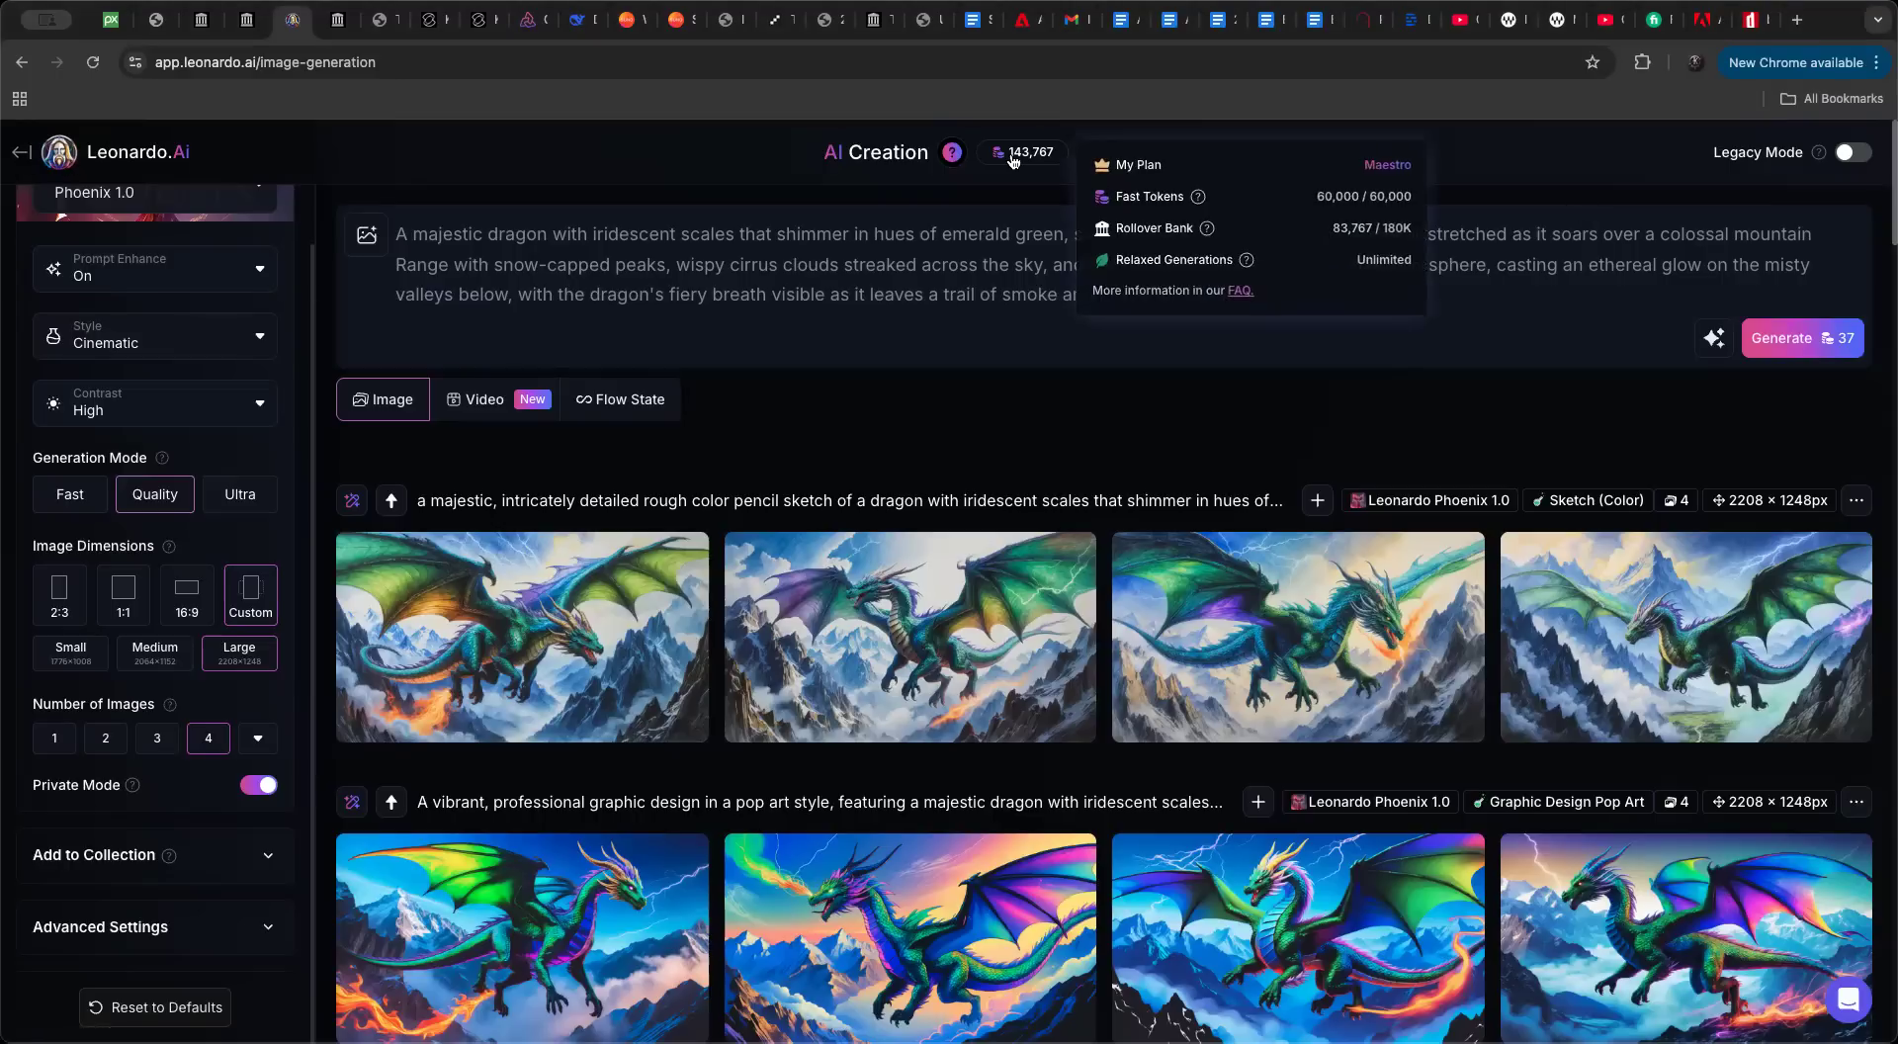
click(1283, 168)
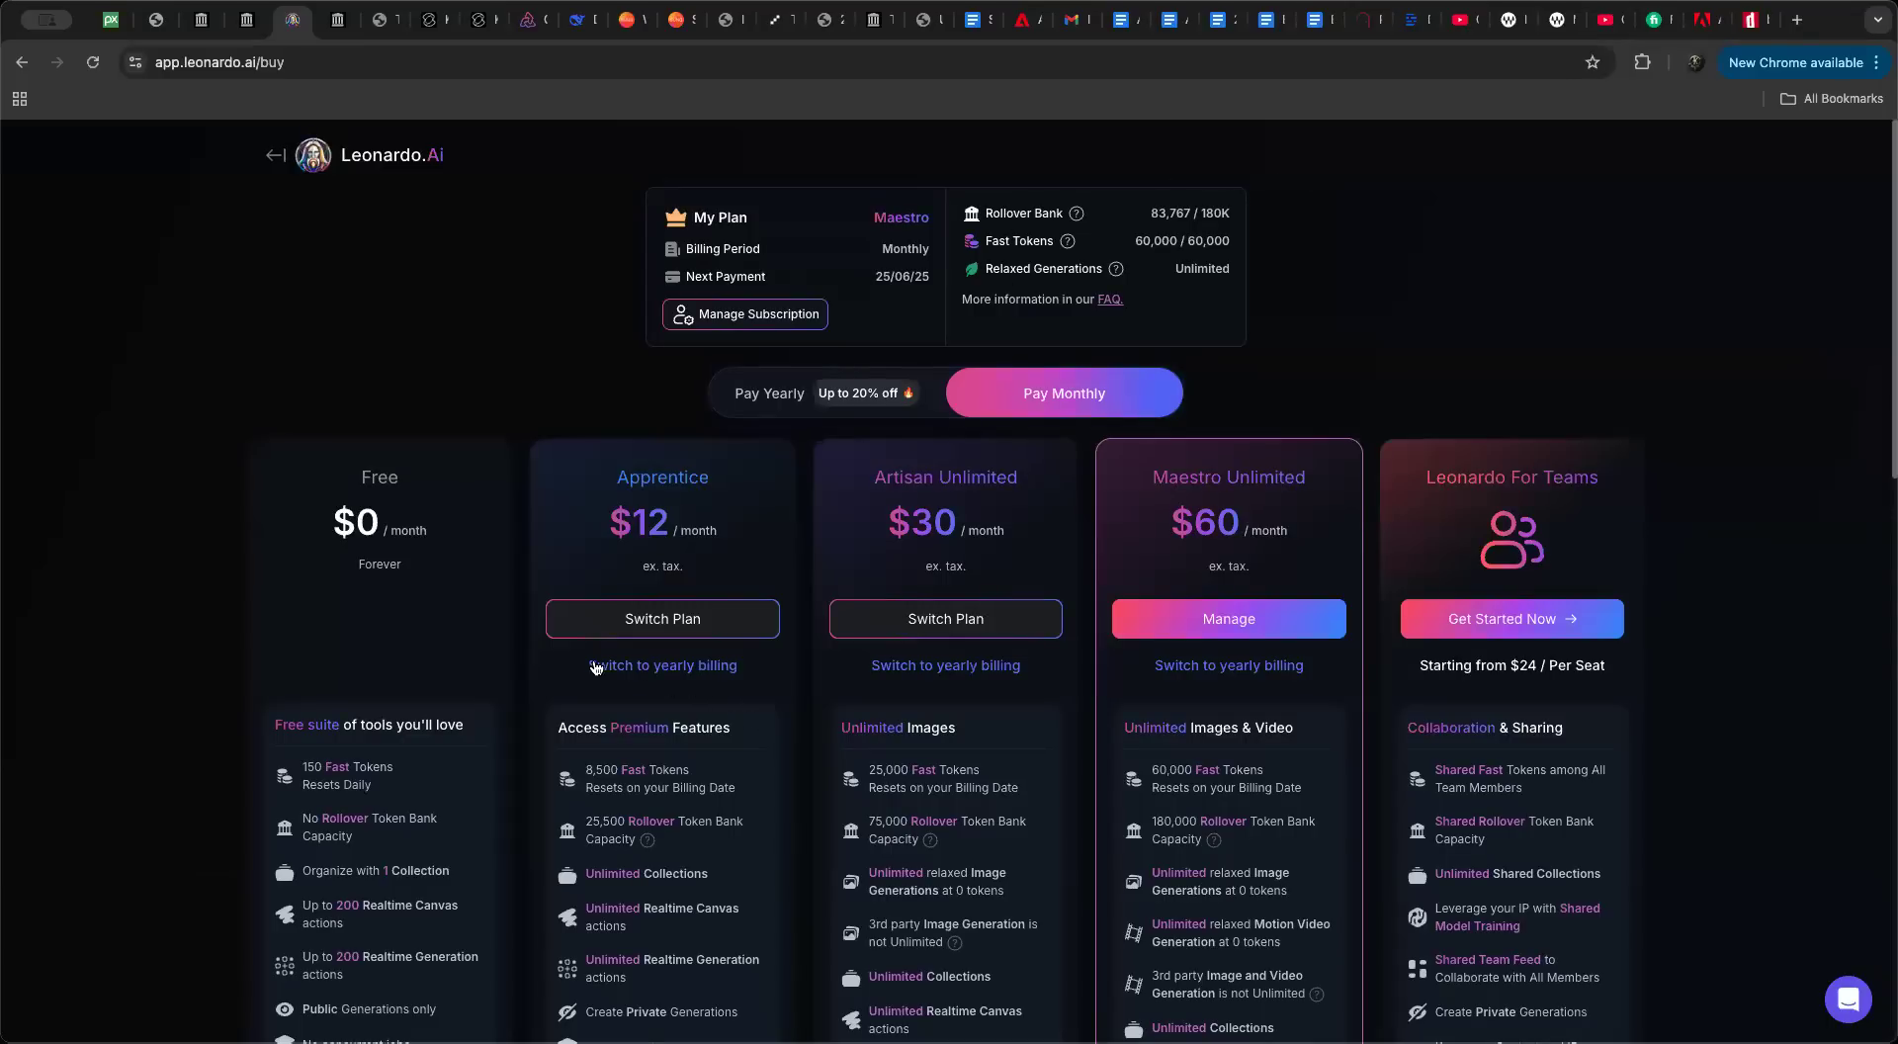
scroll(441, 669, down, 2)
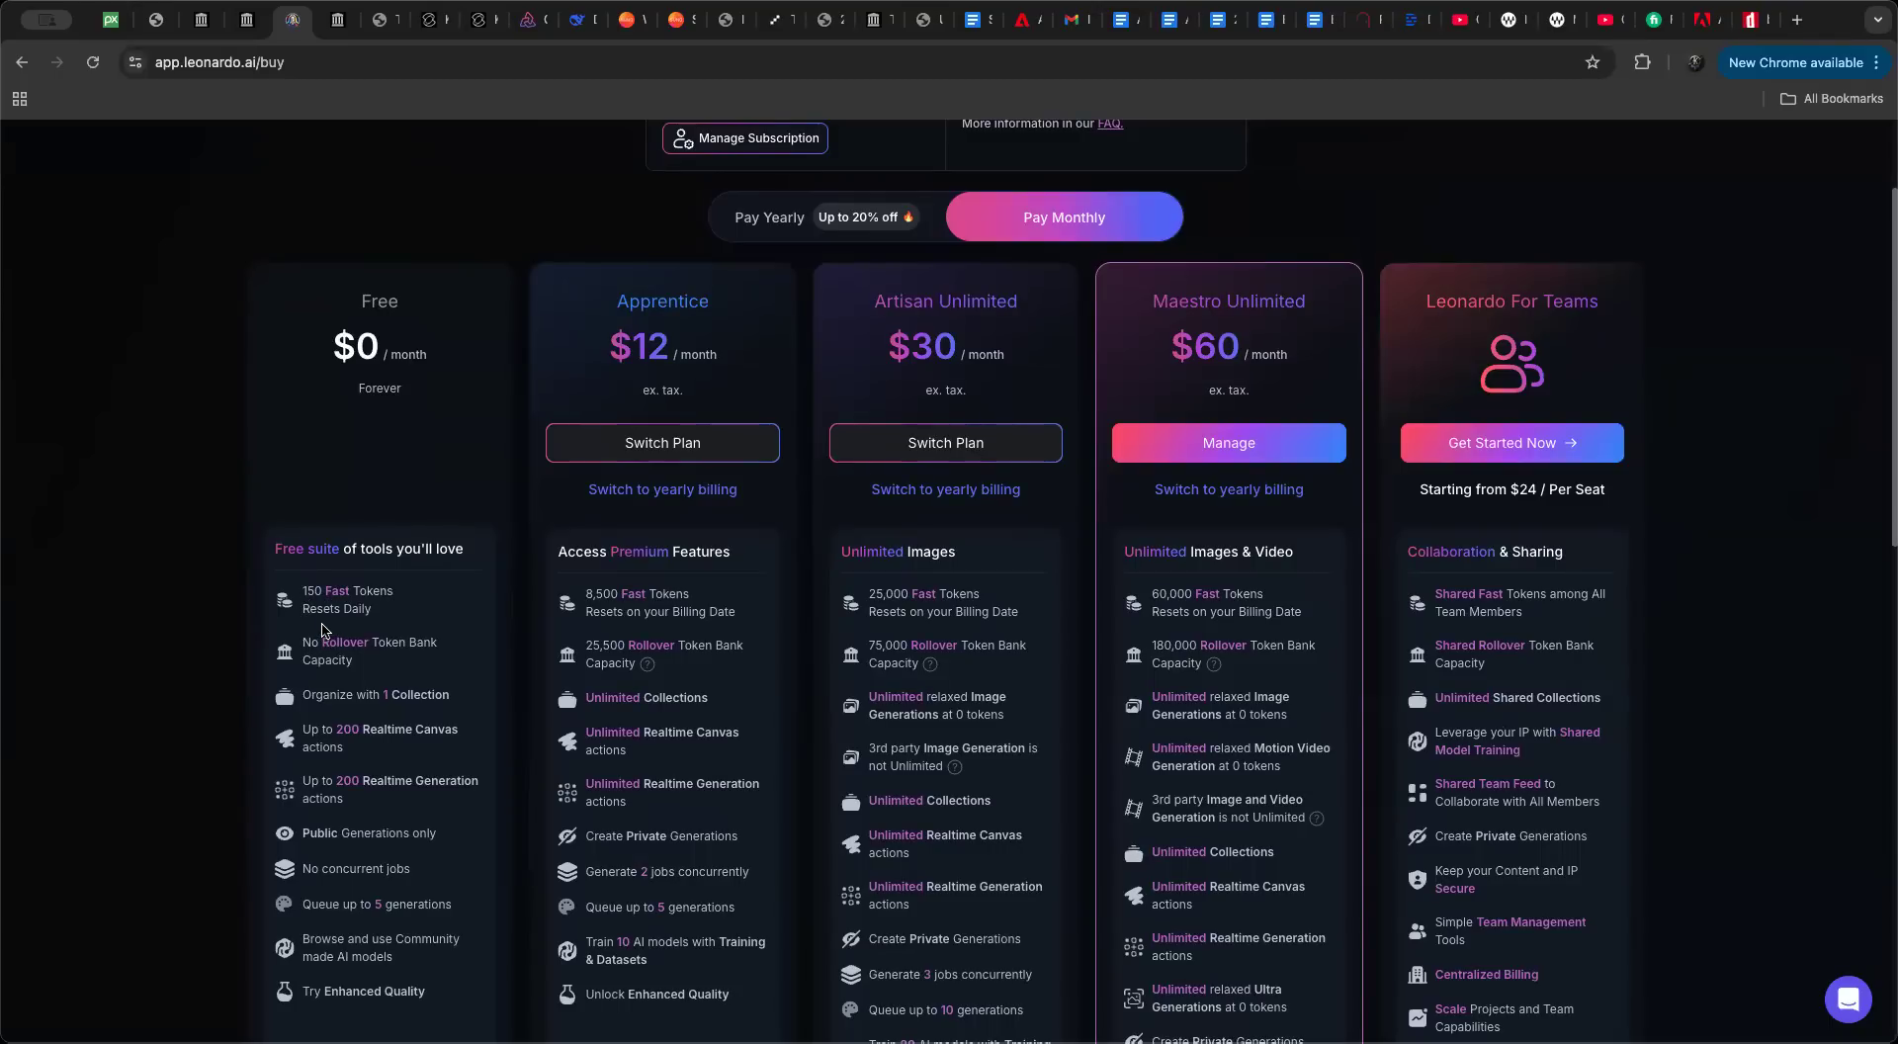
scroll(323, 630, down, 2)
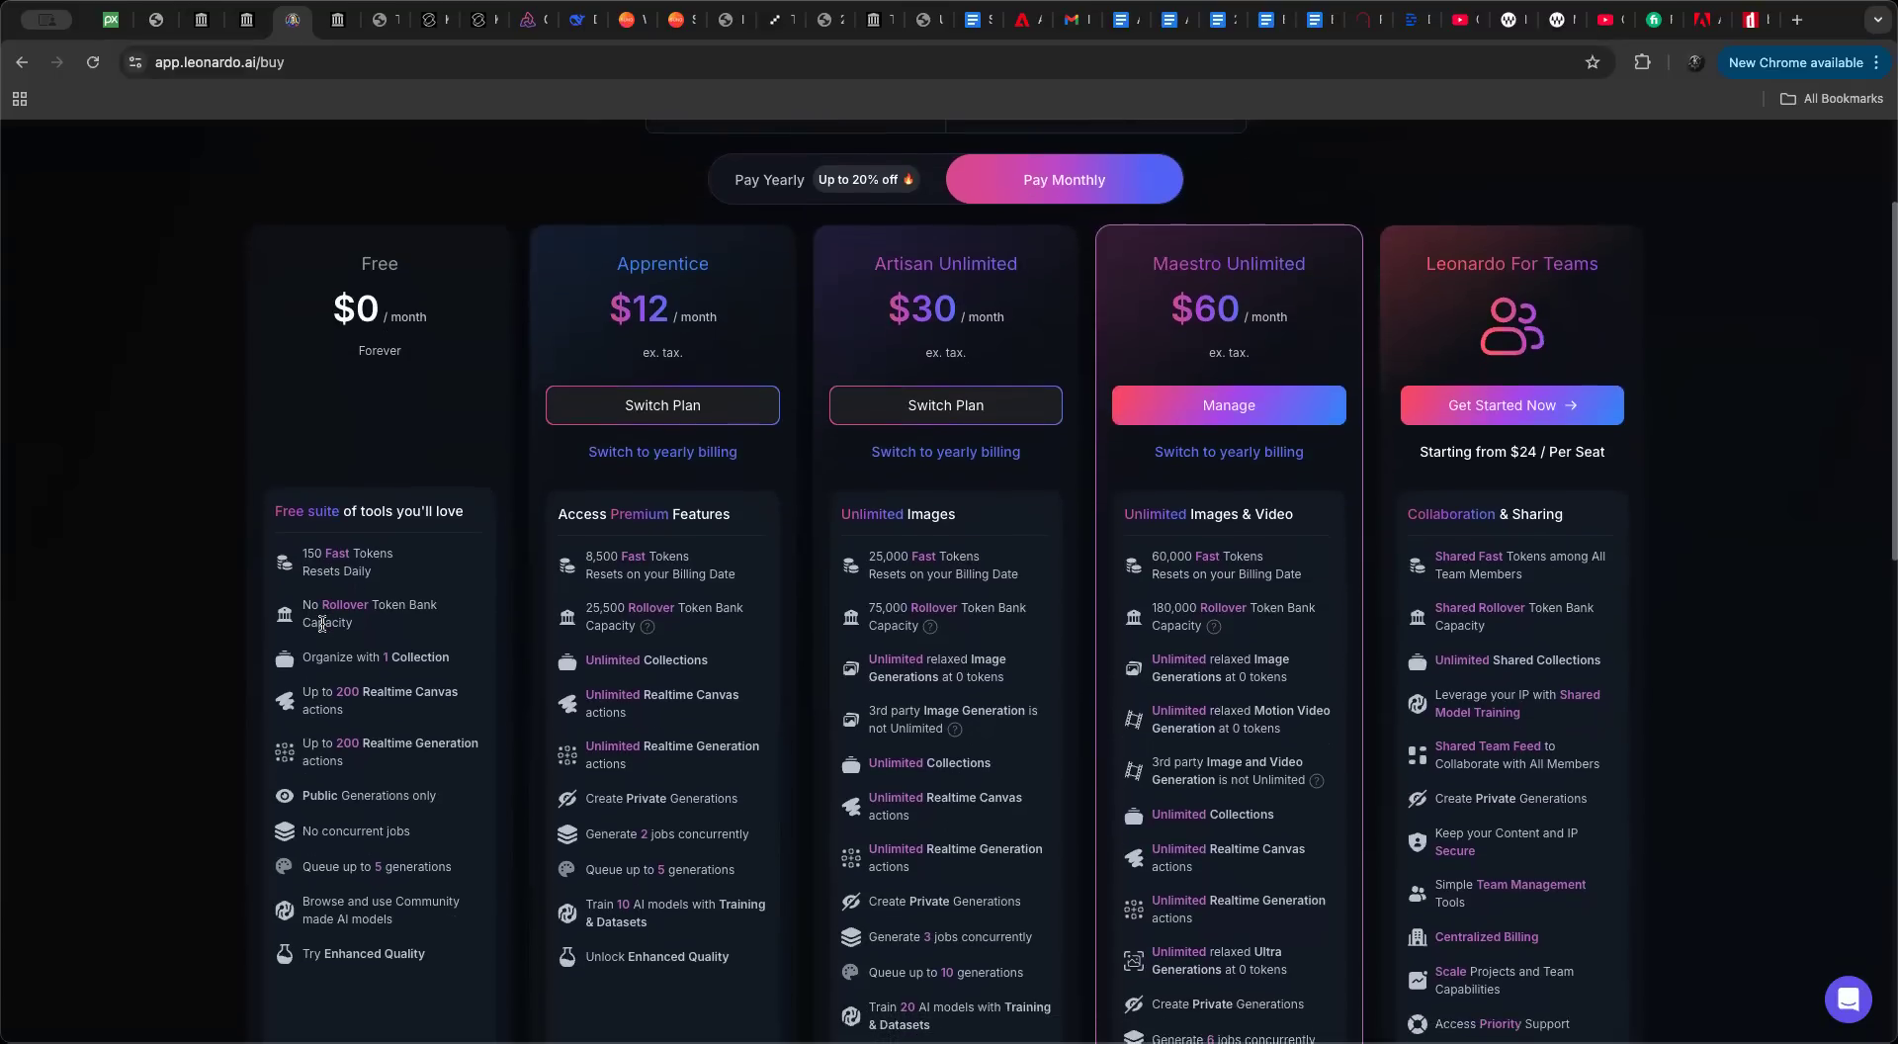
scroll(322, 624, down, 2)
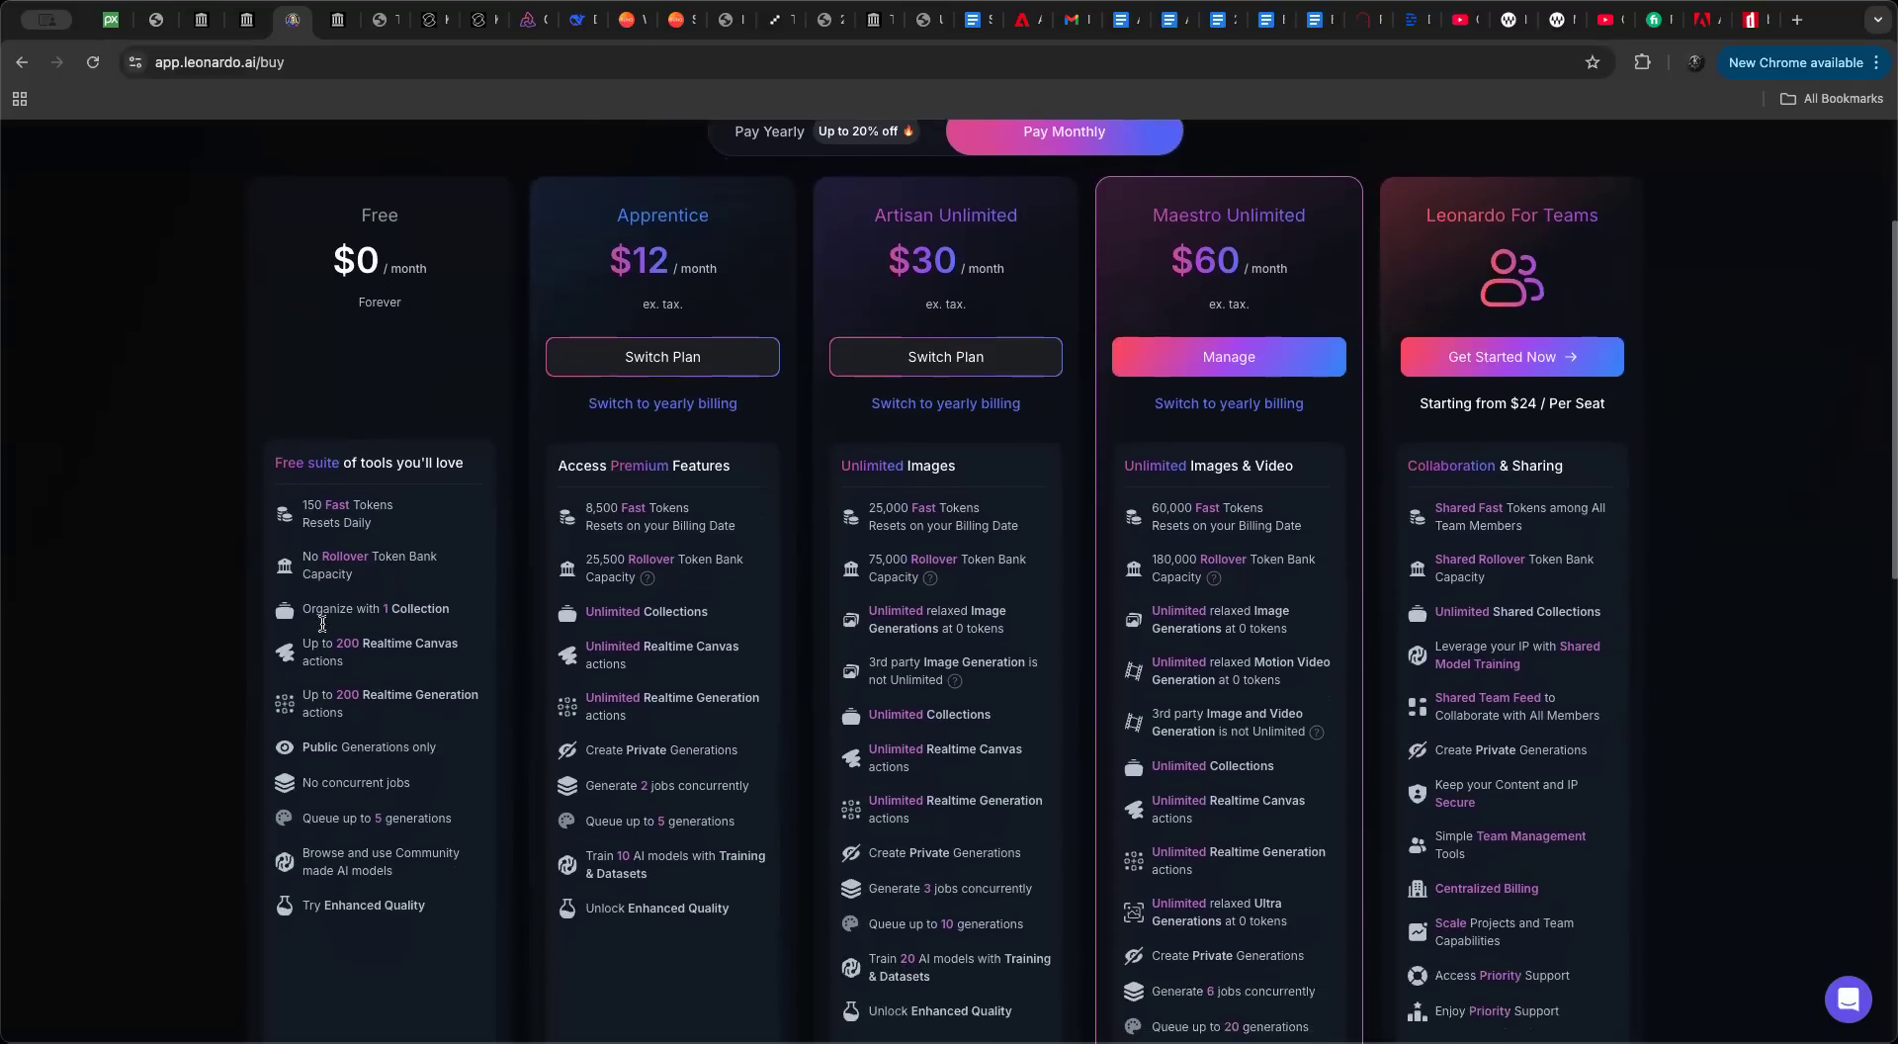
scroll(323, 630, up, 3)
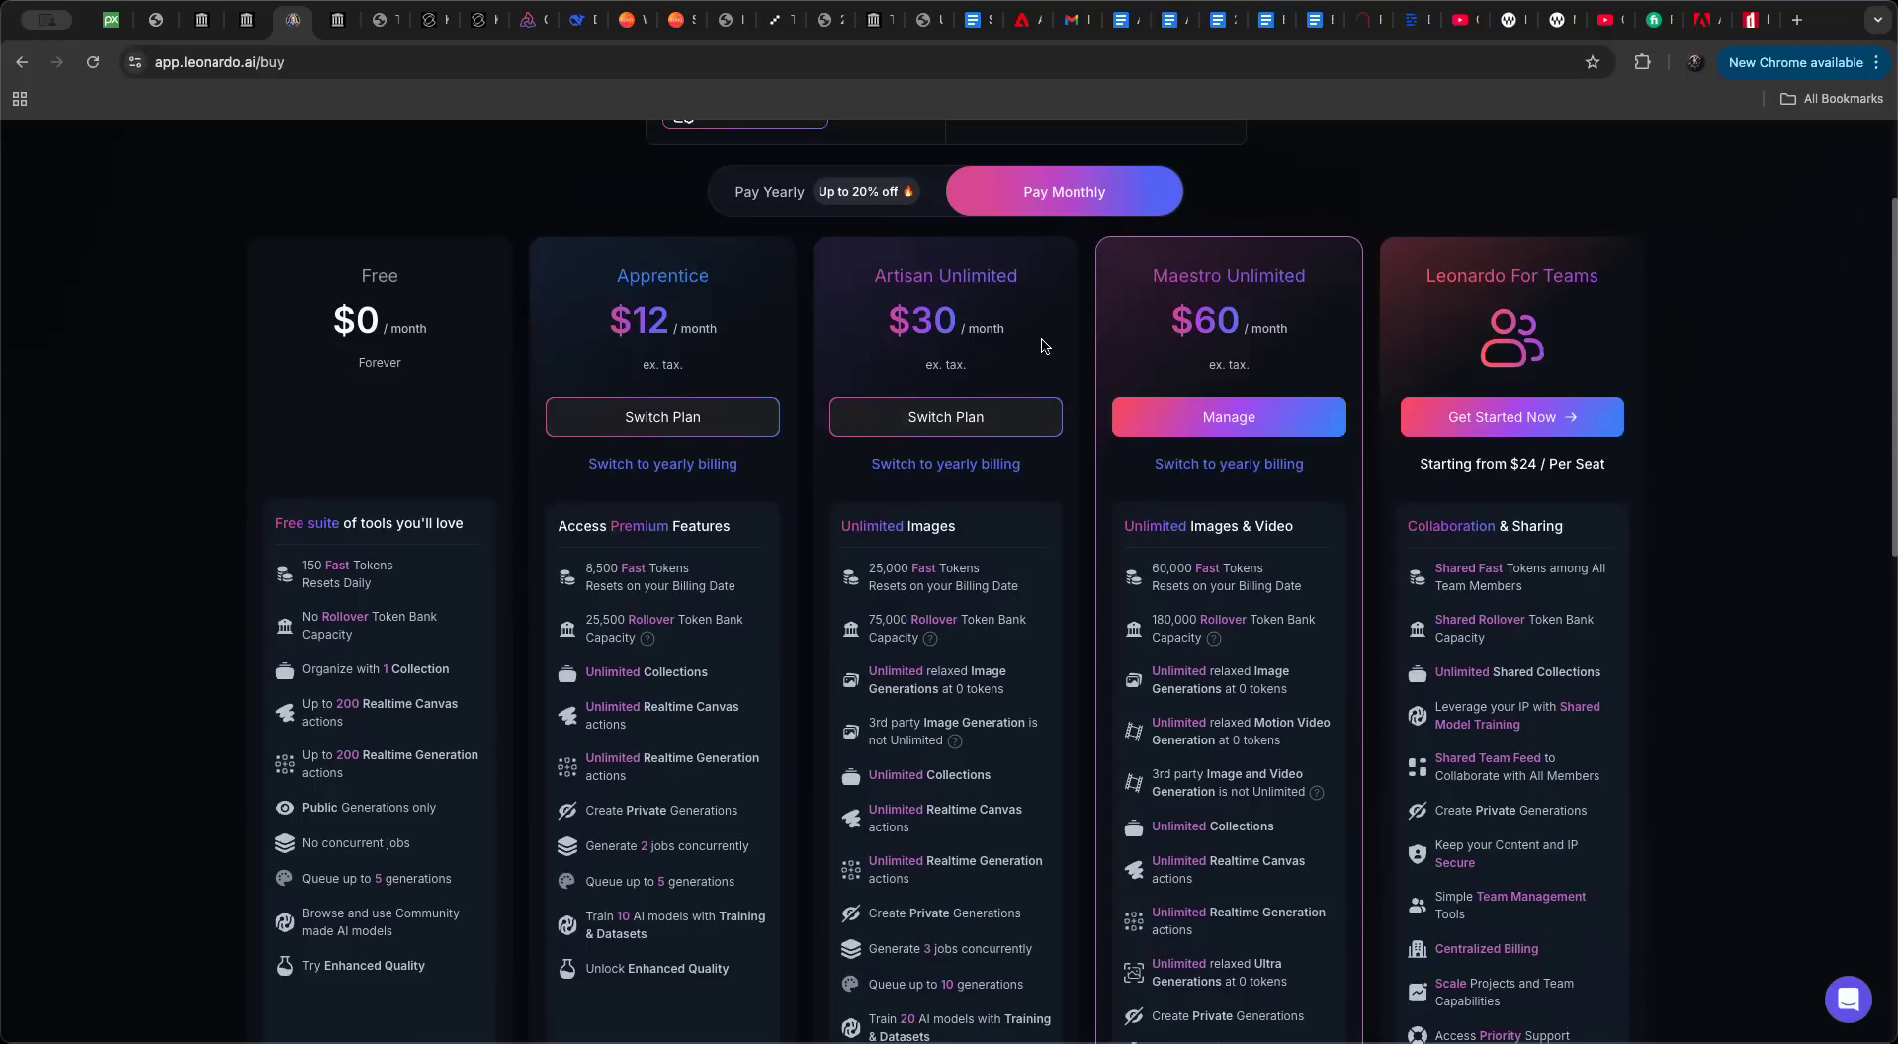
Step: Leave the subscription page and open the image generation tool from the home page
scroll(1042, 350, up, 2)
scroll(1042, 350, up, 1)
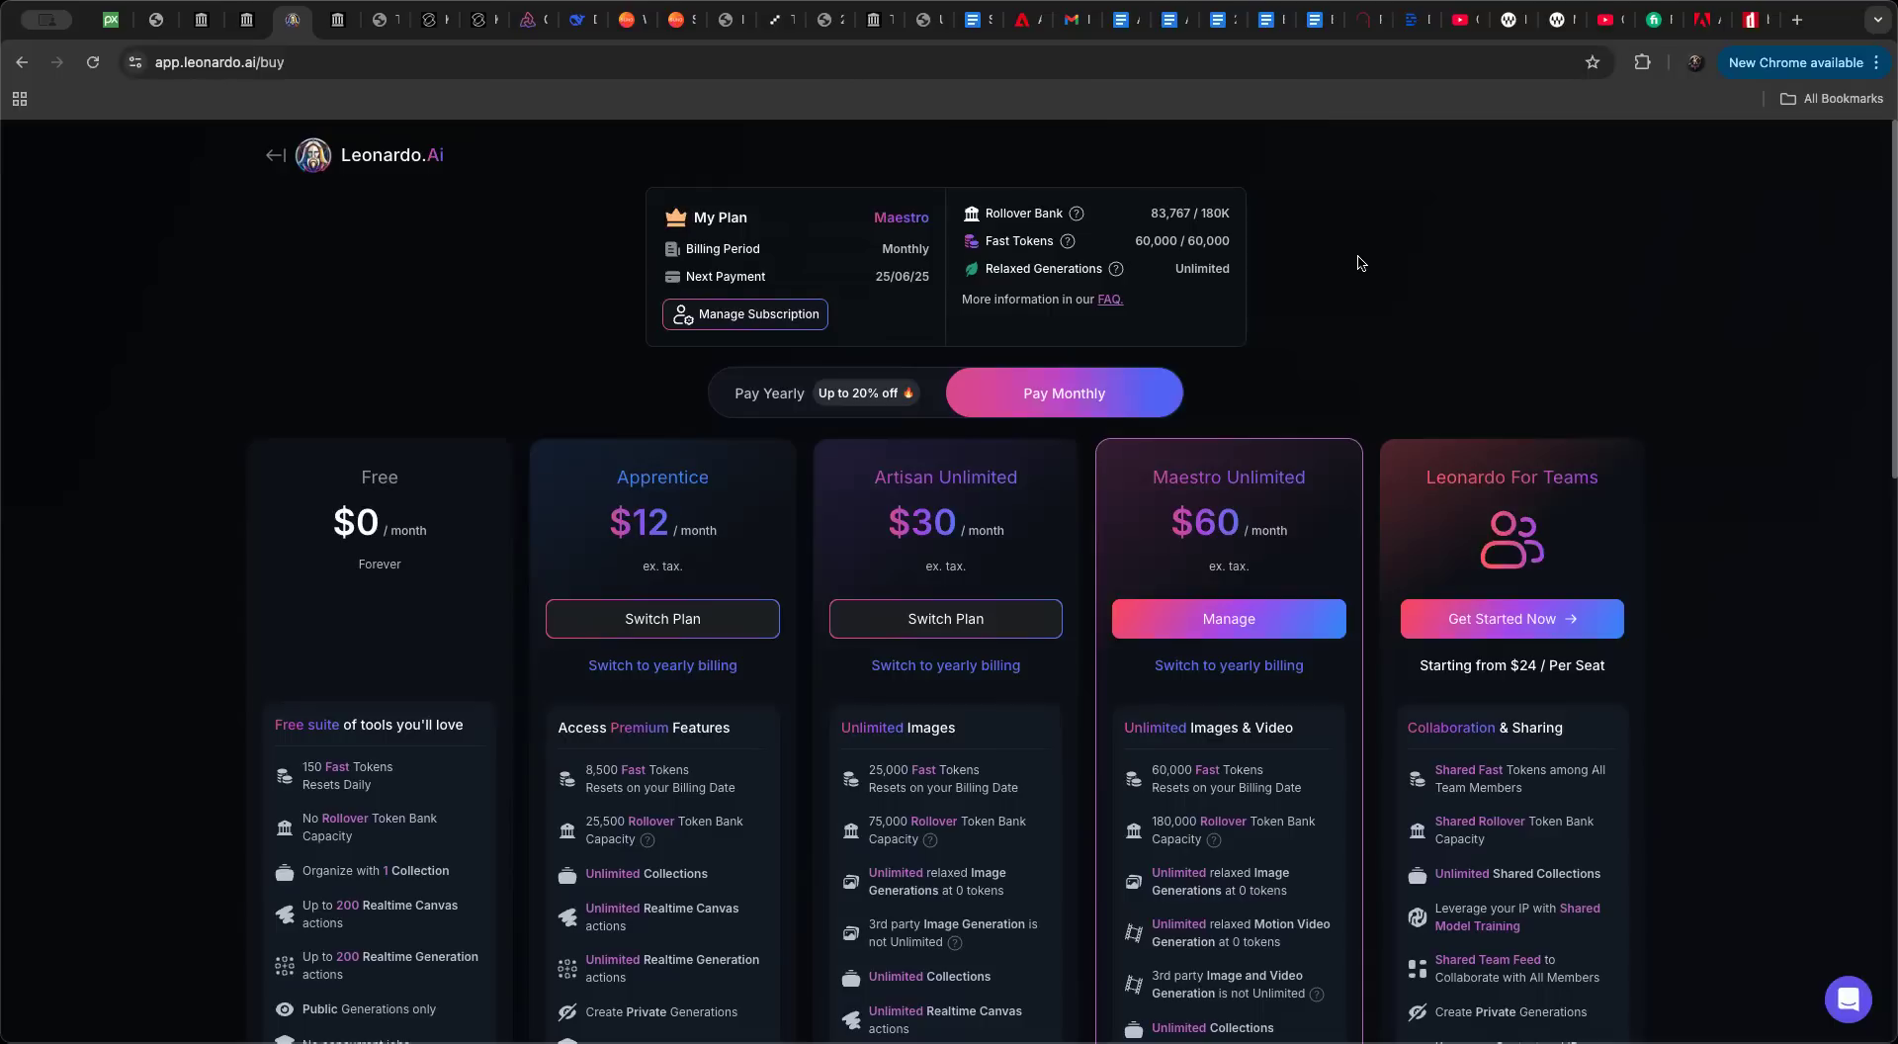
click(275, 159)
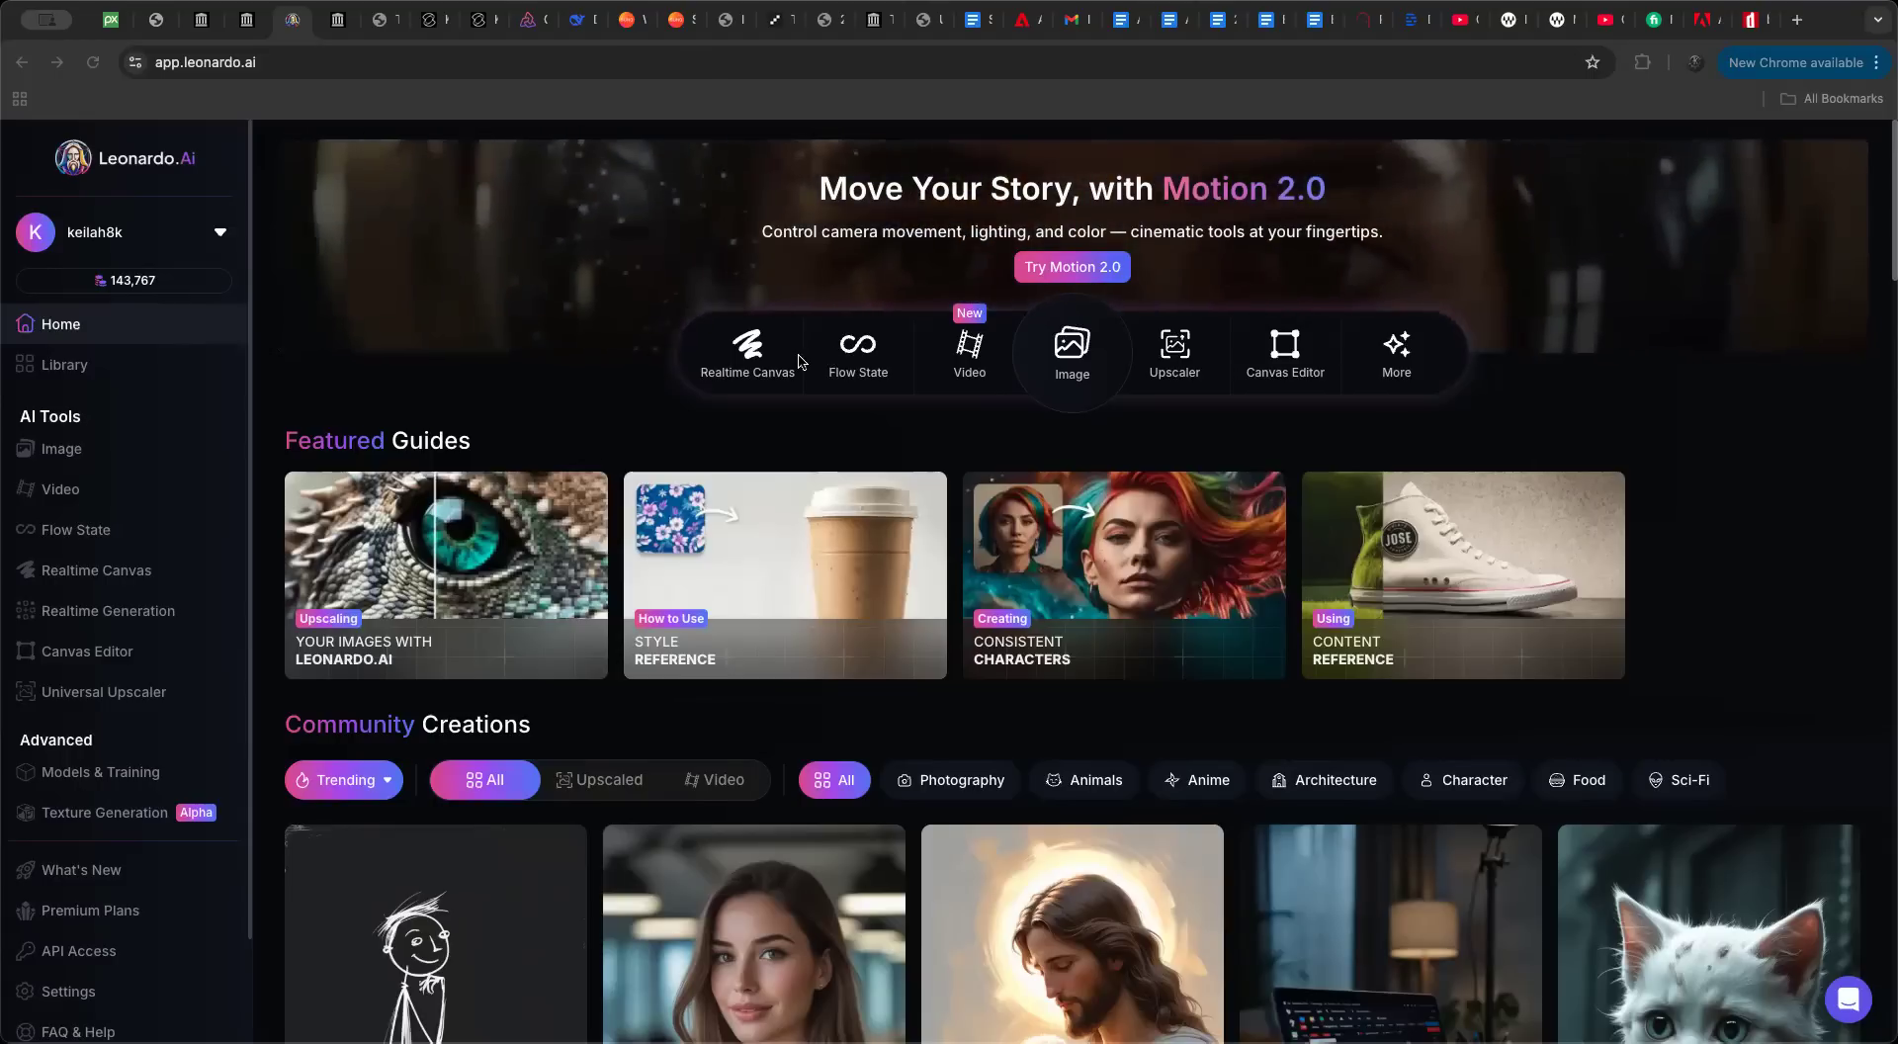
click(1067, 365)
mouse_move(1038, 161)
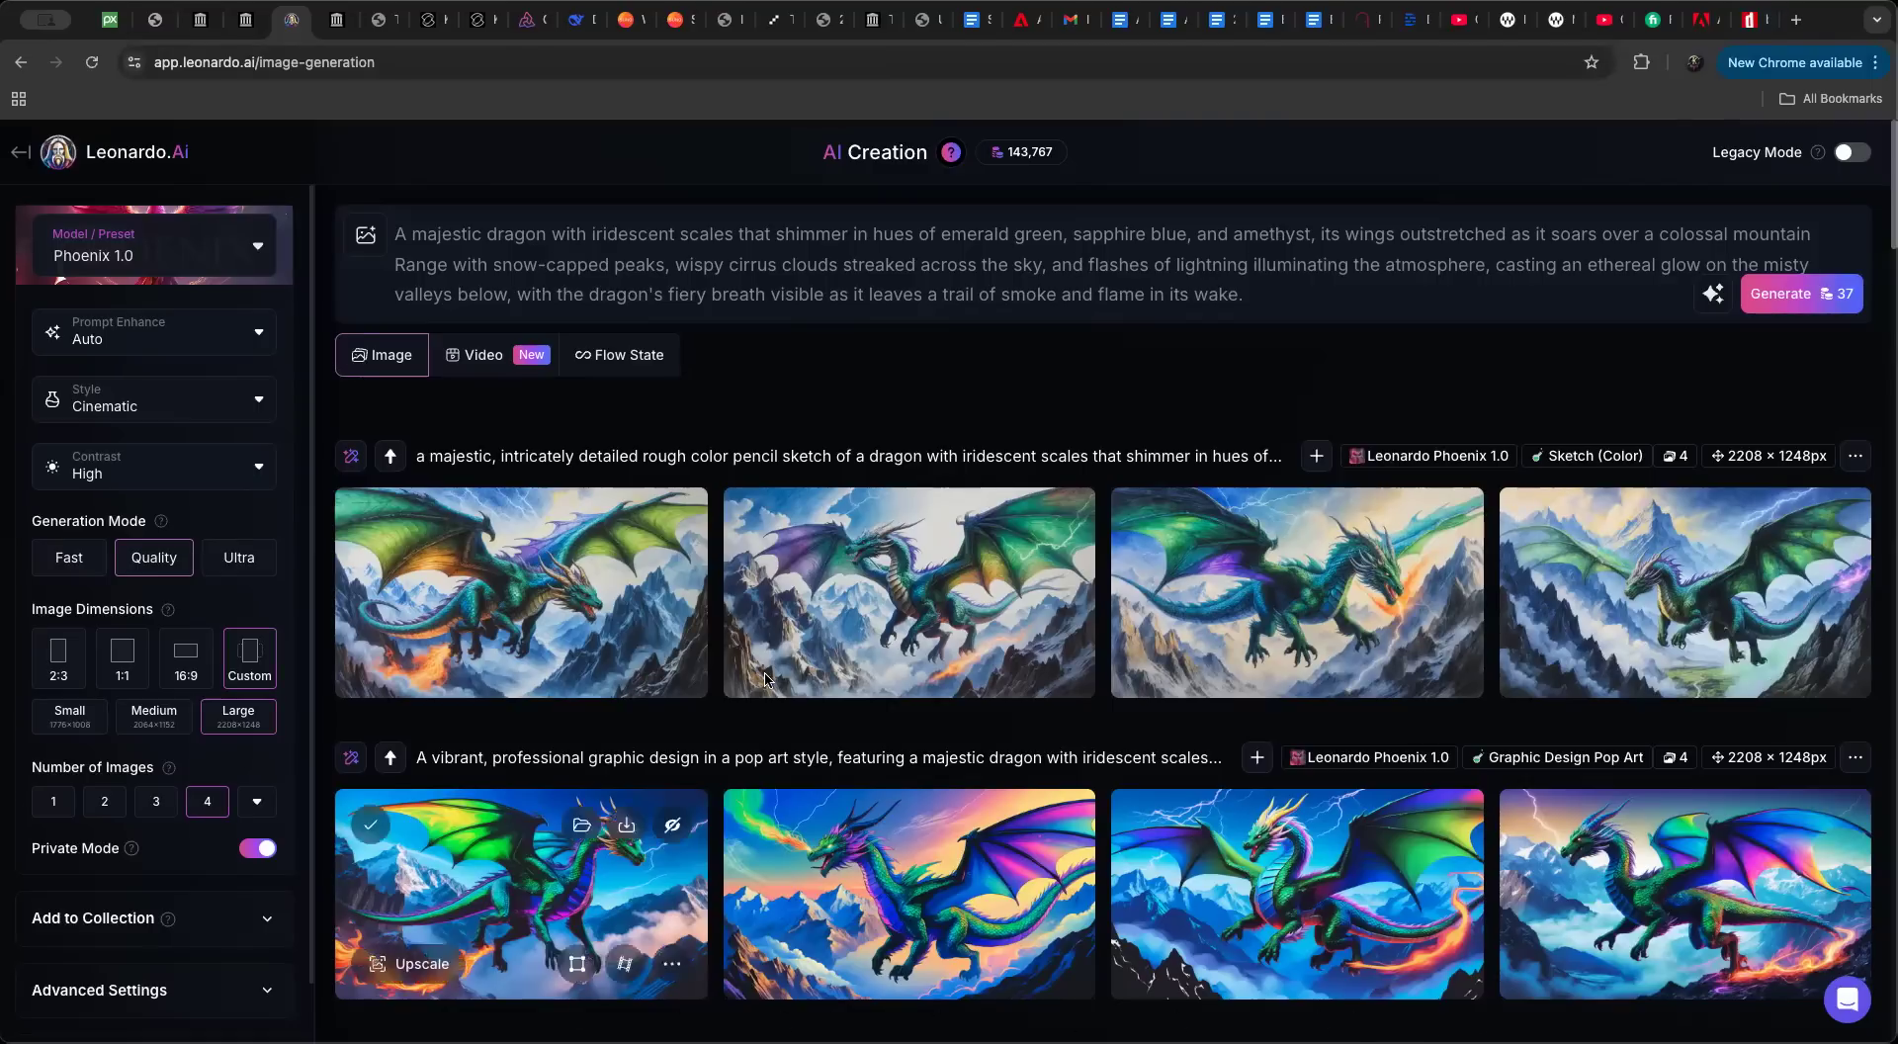
Step: Switch to Gmail and open the first message of the "AI Art Class - Intro to Leonardo + Zoom Link" conversation down to its attachment
click(1069, 30)
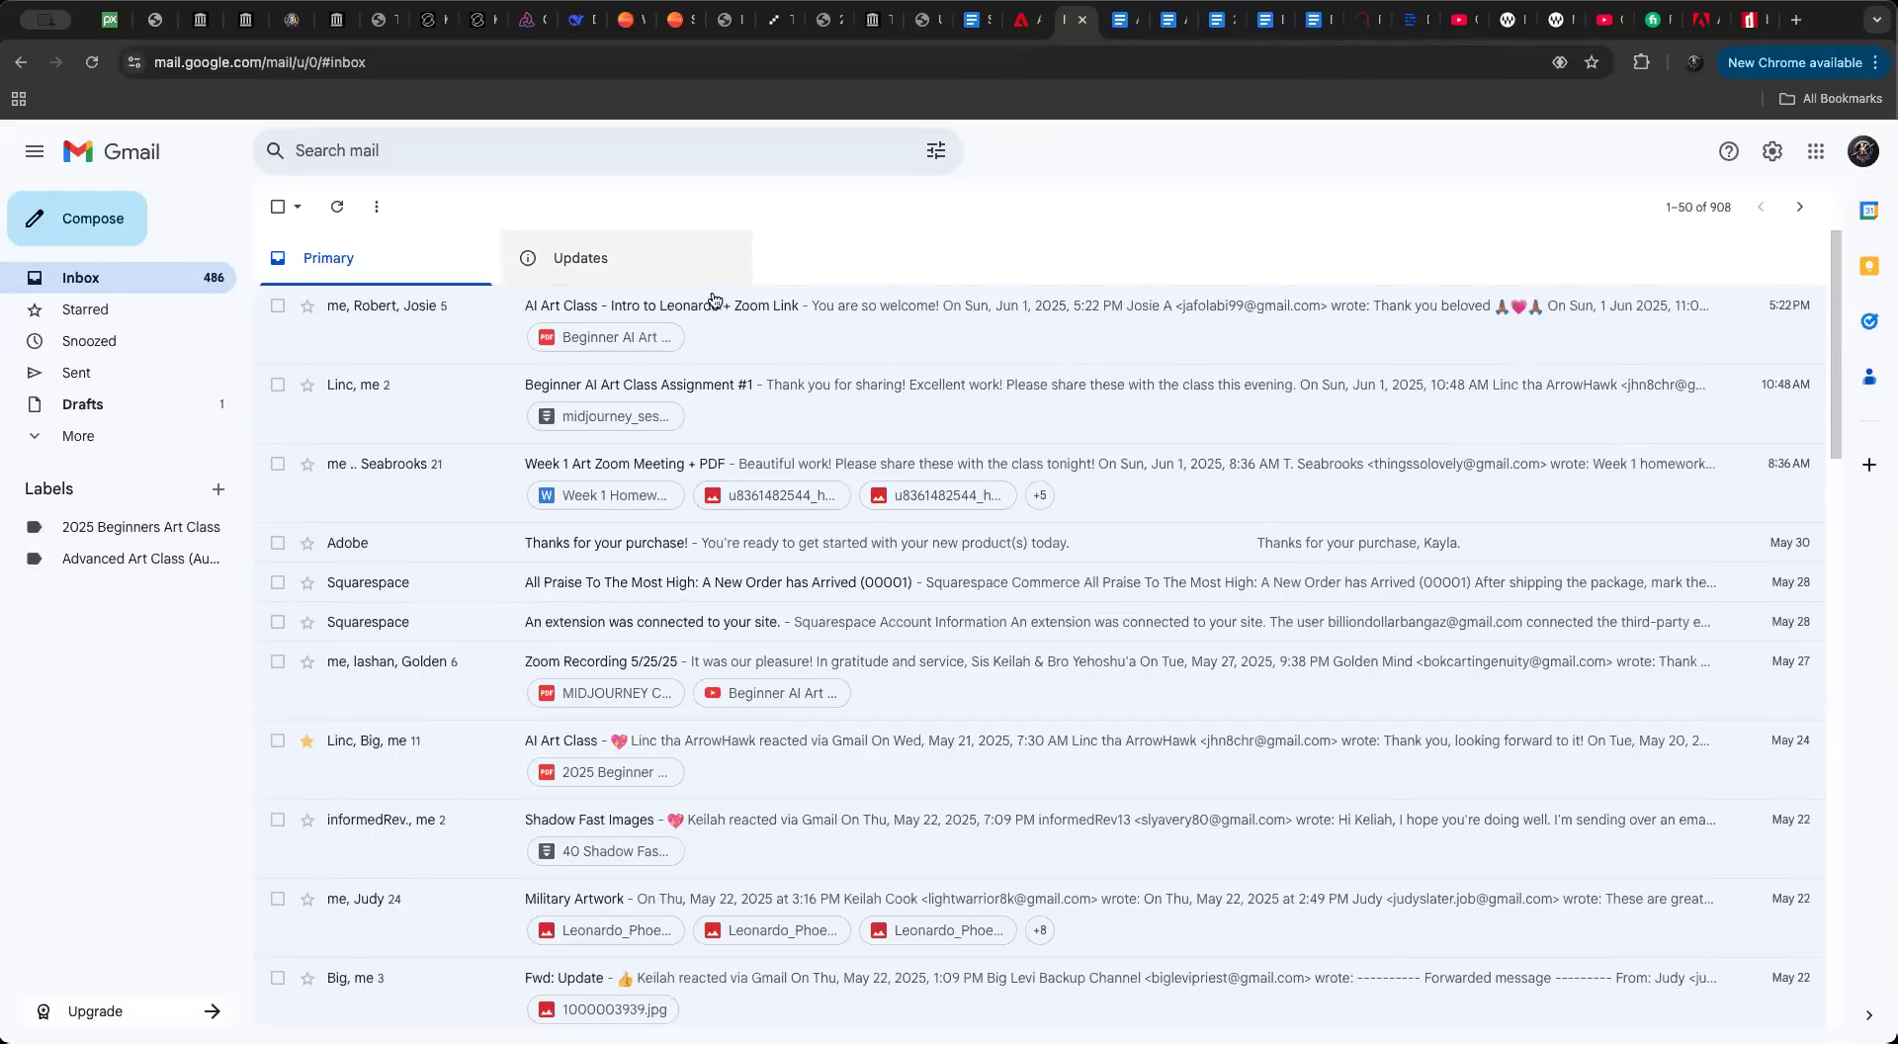
click(677, 306)
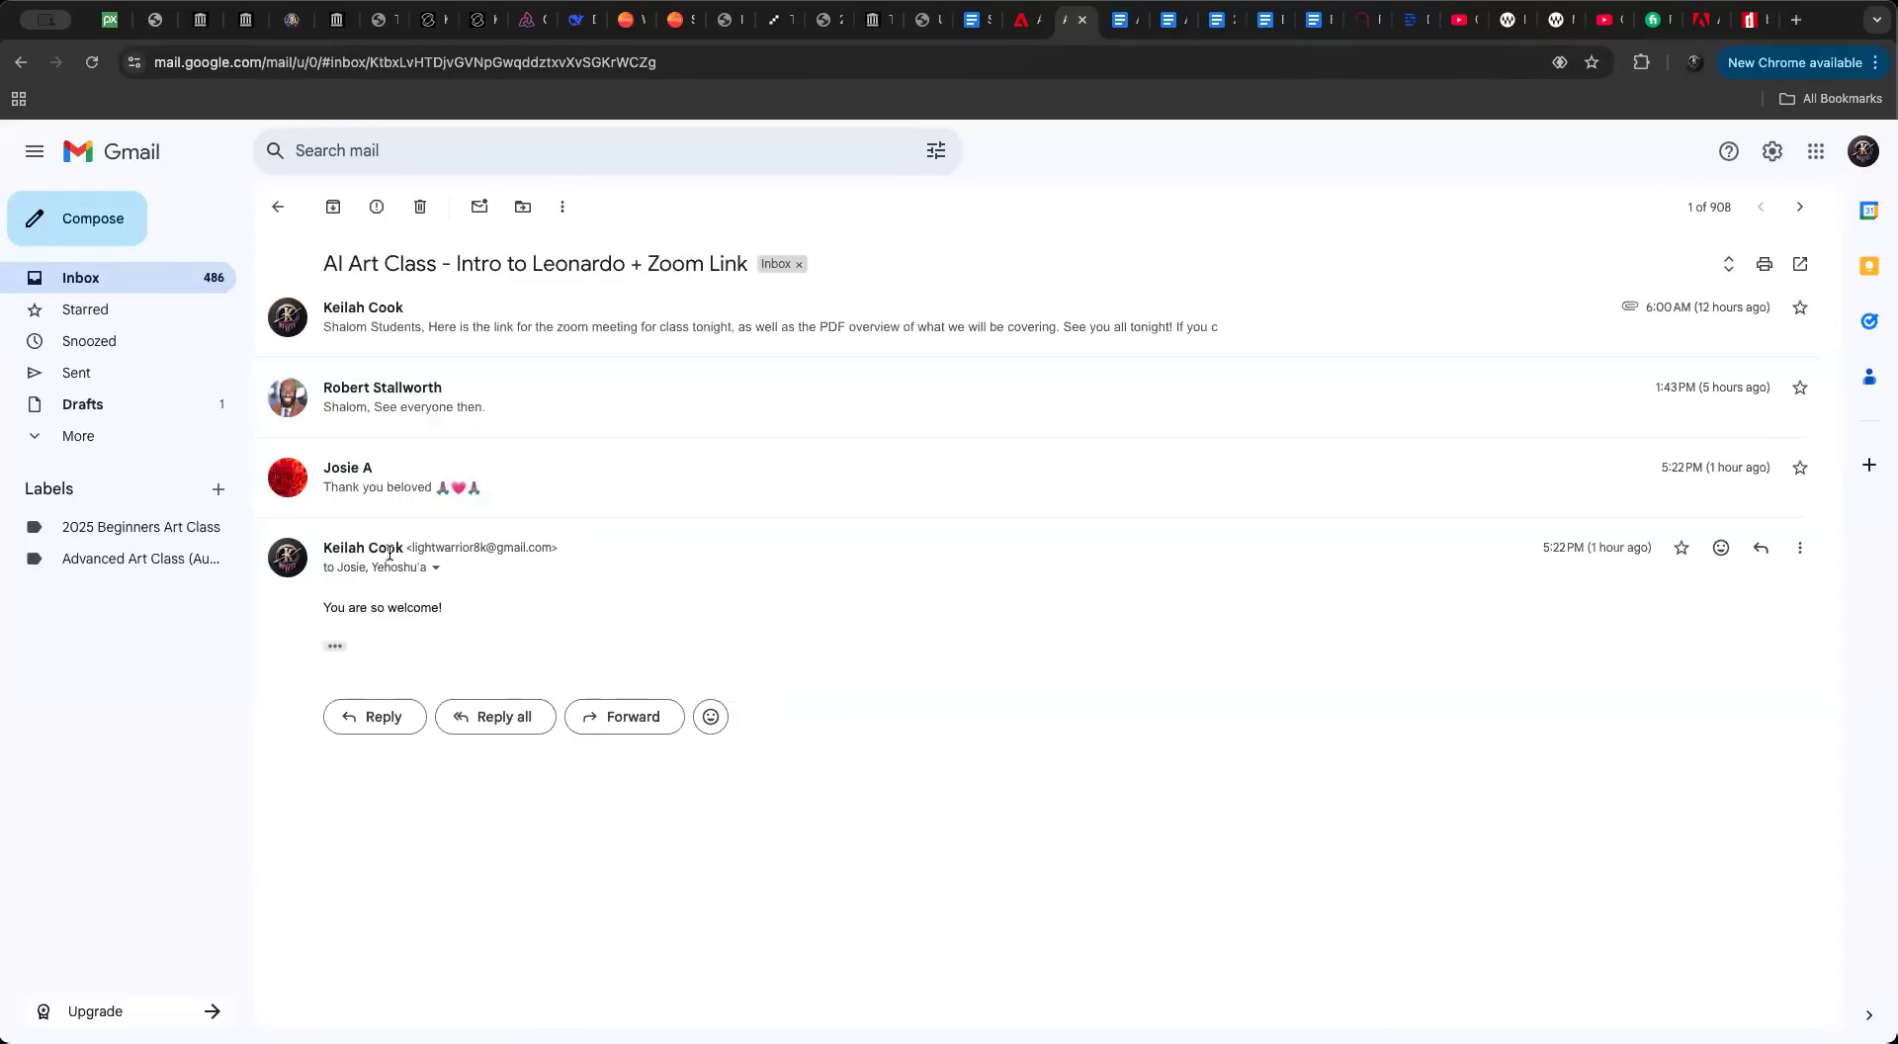
click(394, 316)
scroll(481, 500, down, 10)
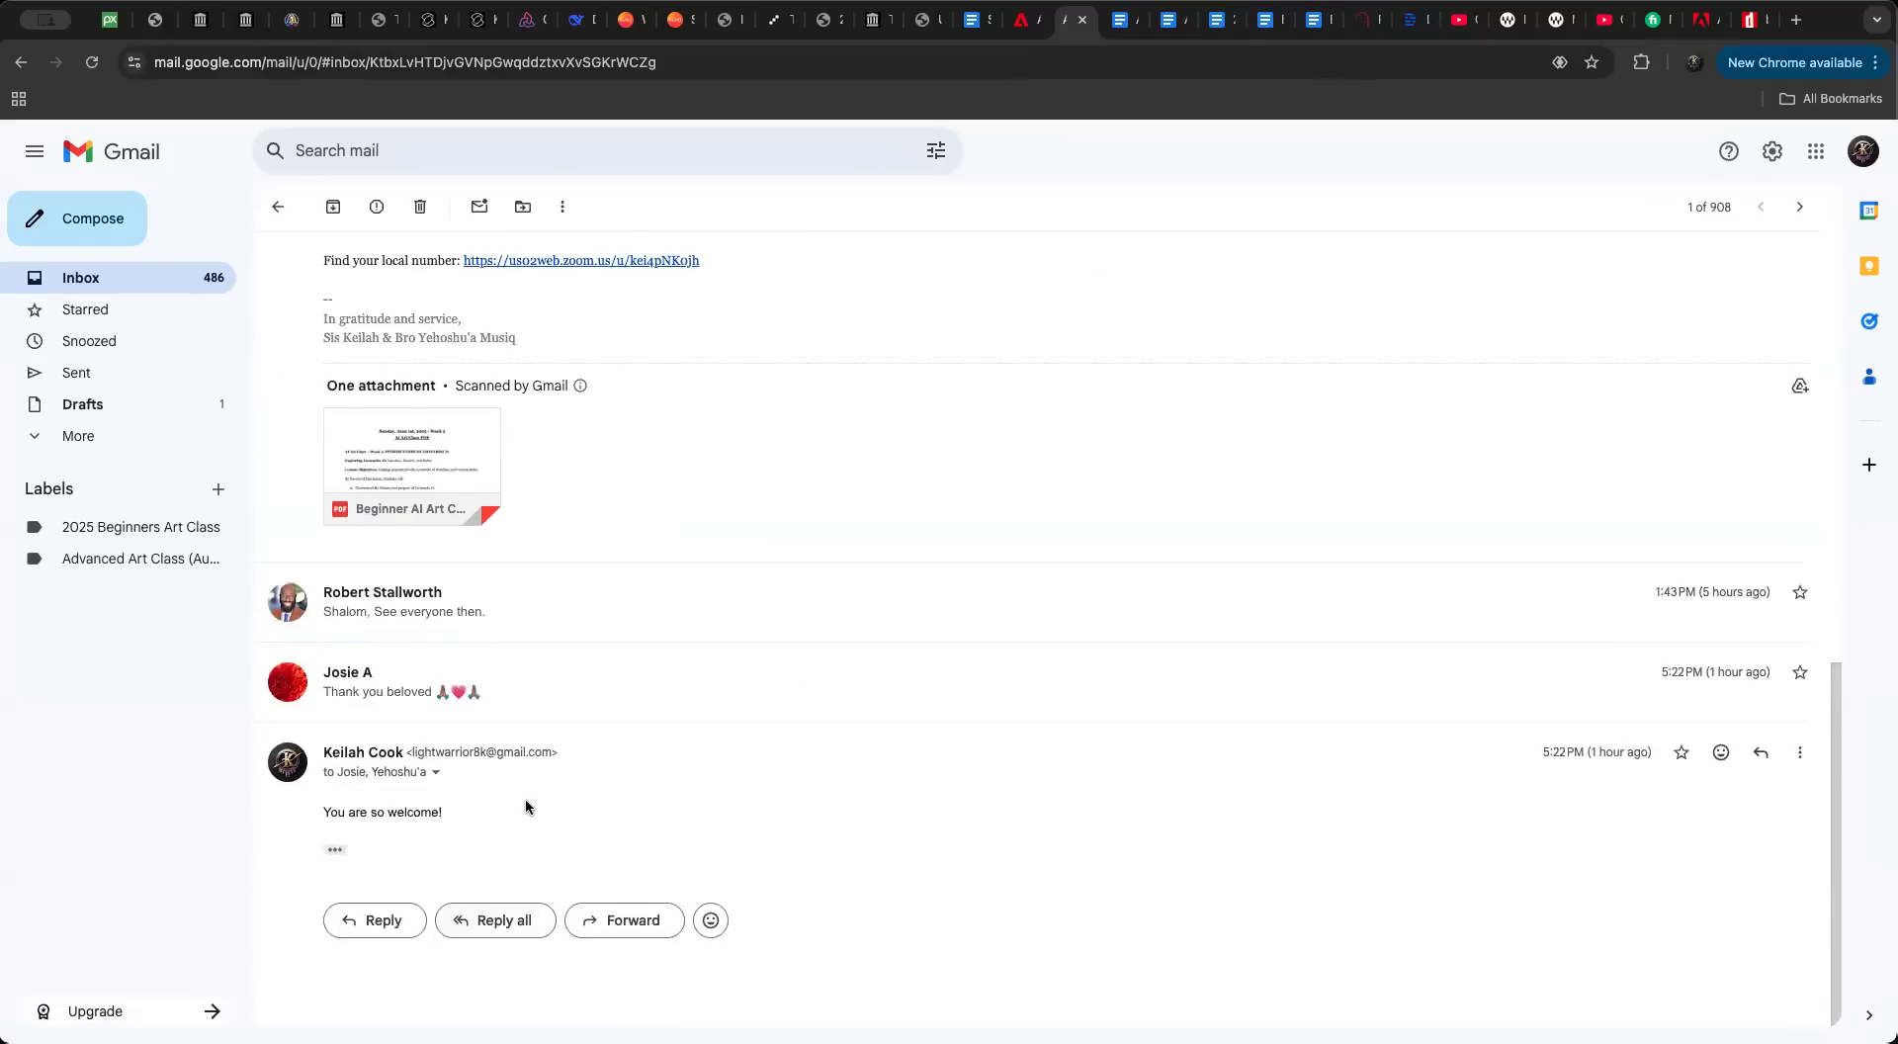
scroll(524, 801, up, 3)
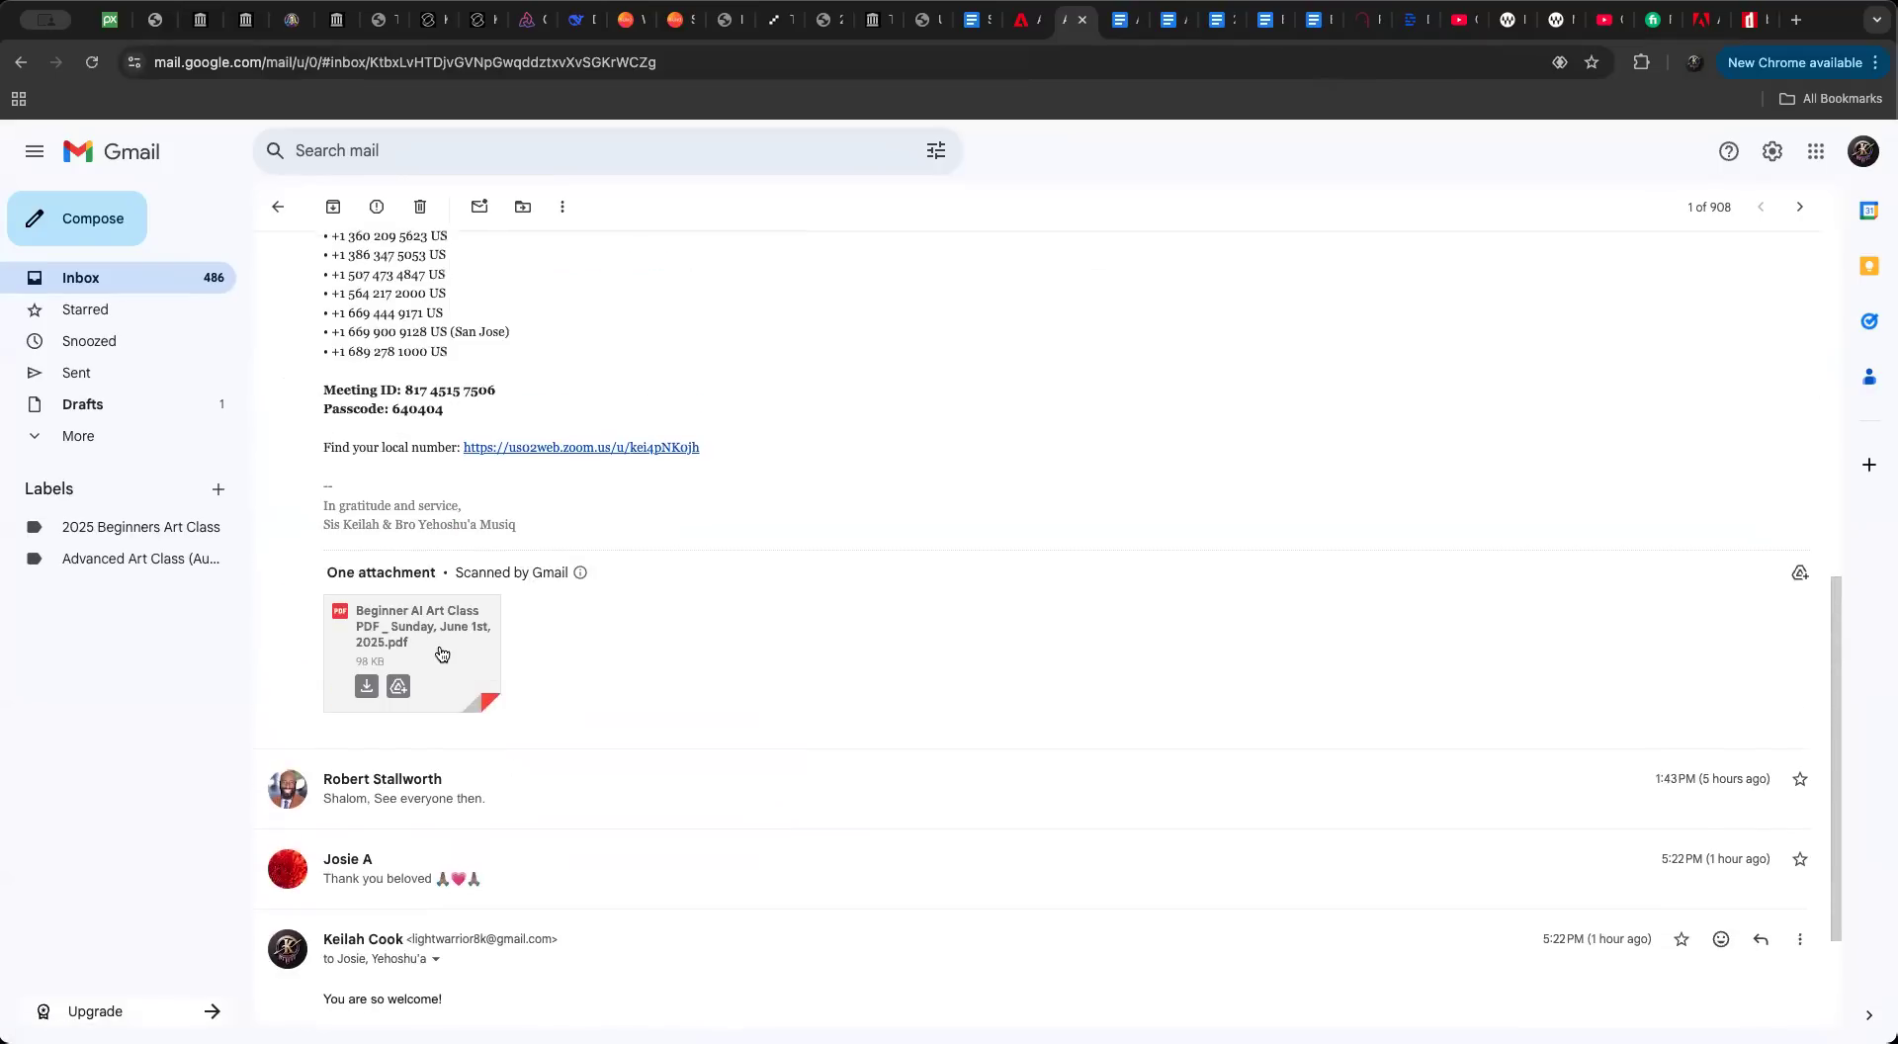
Step: Open the attached Beginner AI Art Class PDF and read through its Leonardo AI sections, exercises and homework
click(445, 656)
scroll(785, 642, down, 8)
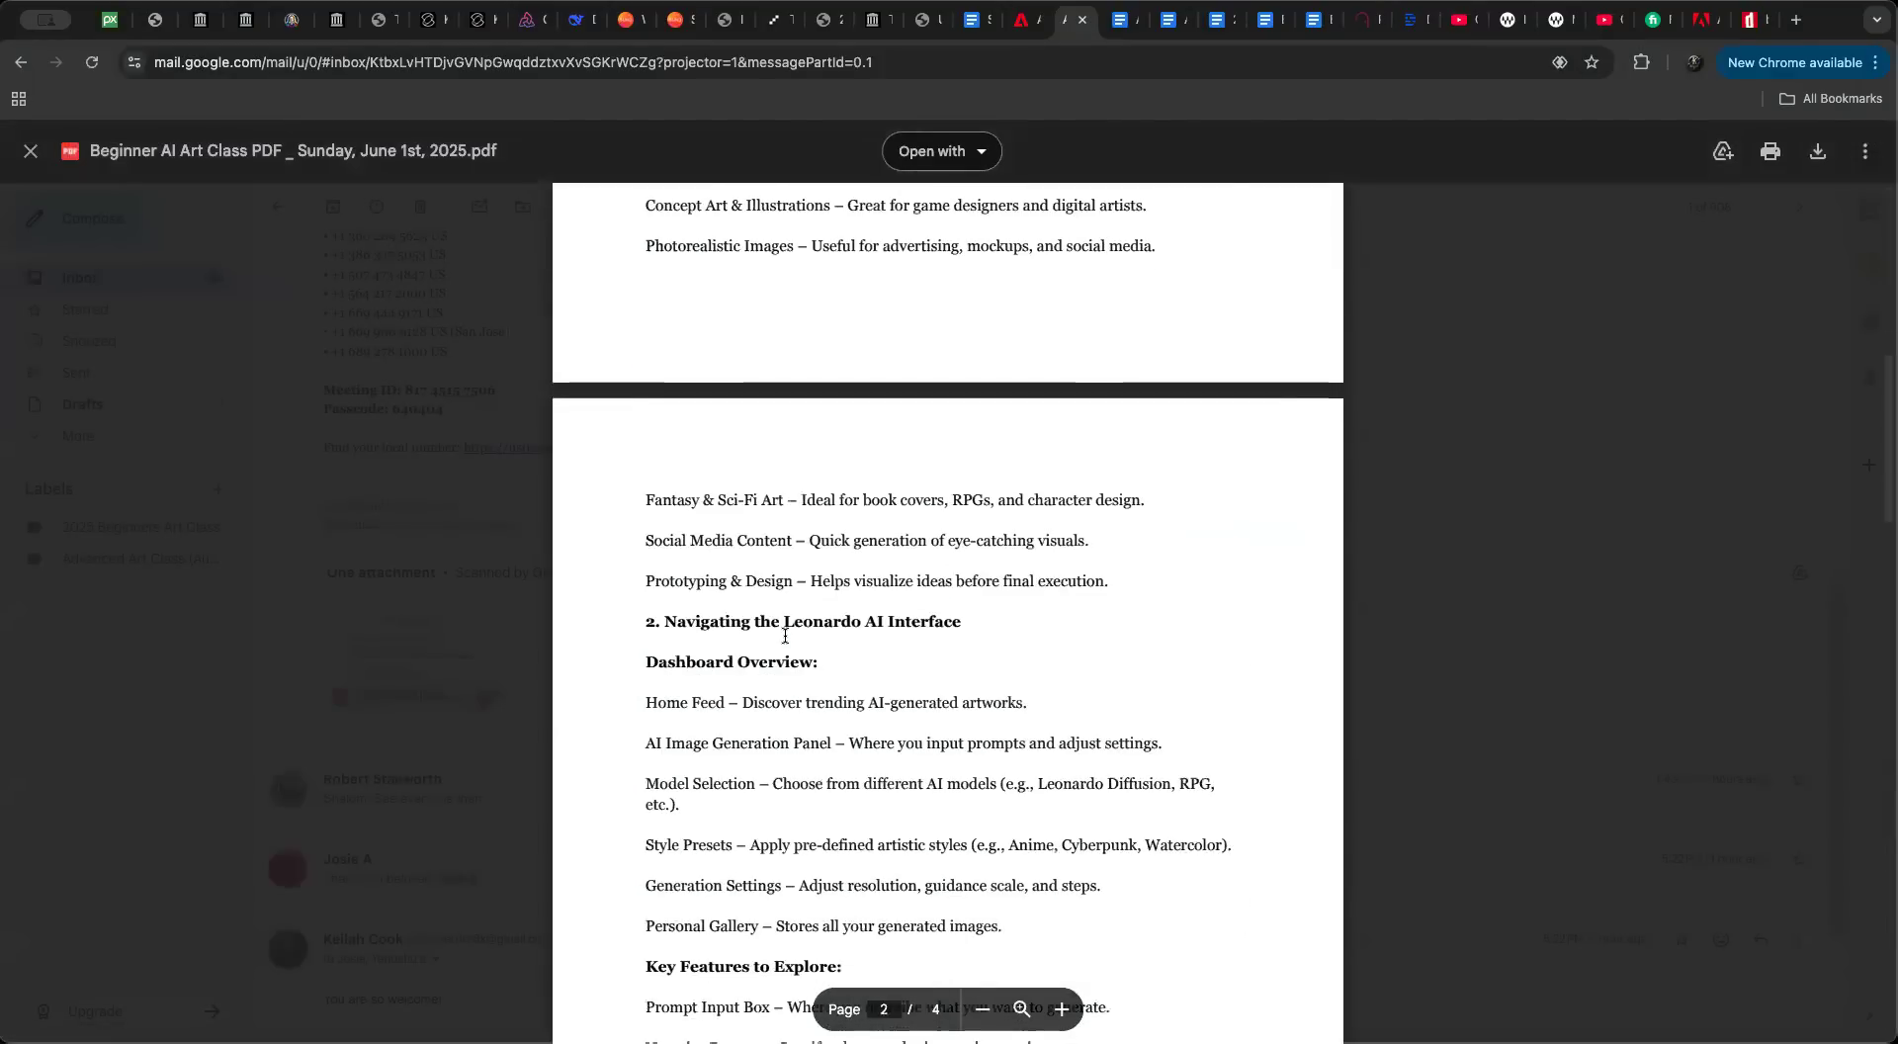
scroll(785, 636, down, 15)
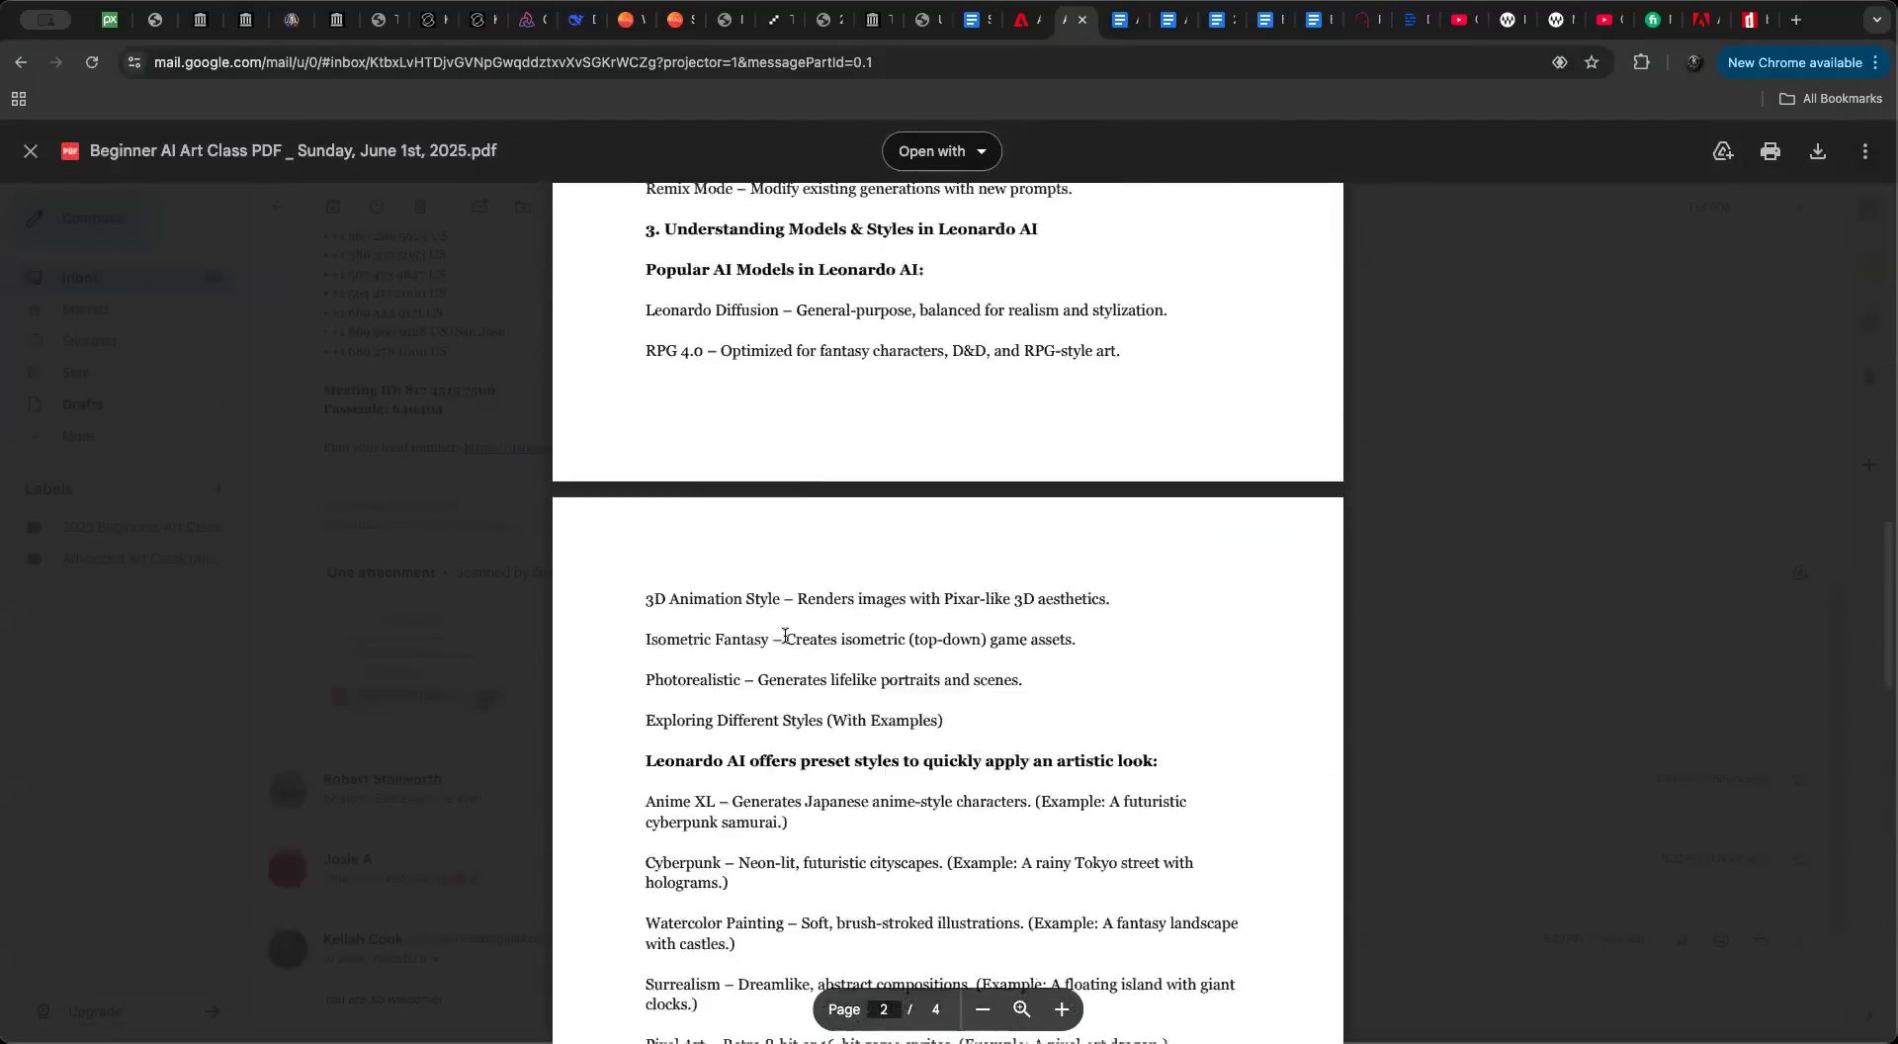
scroll(782, 633, up, 1)
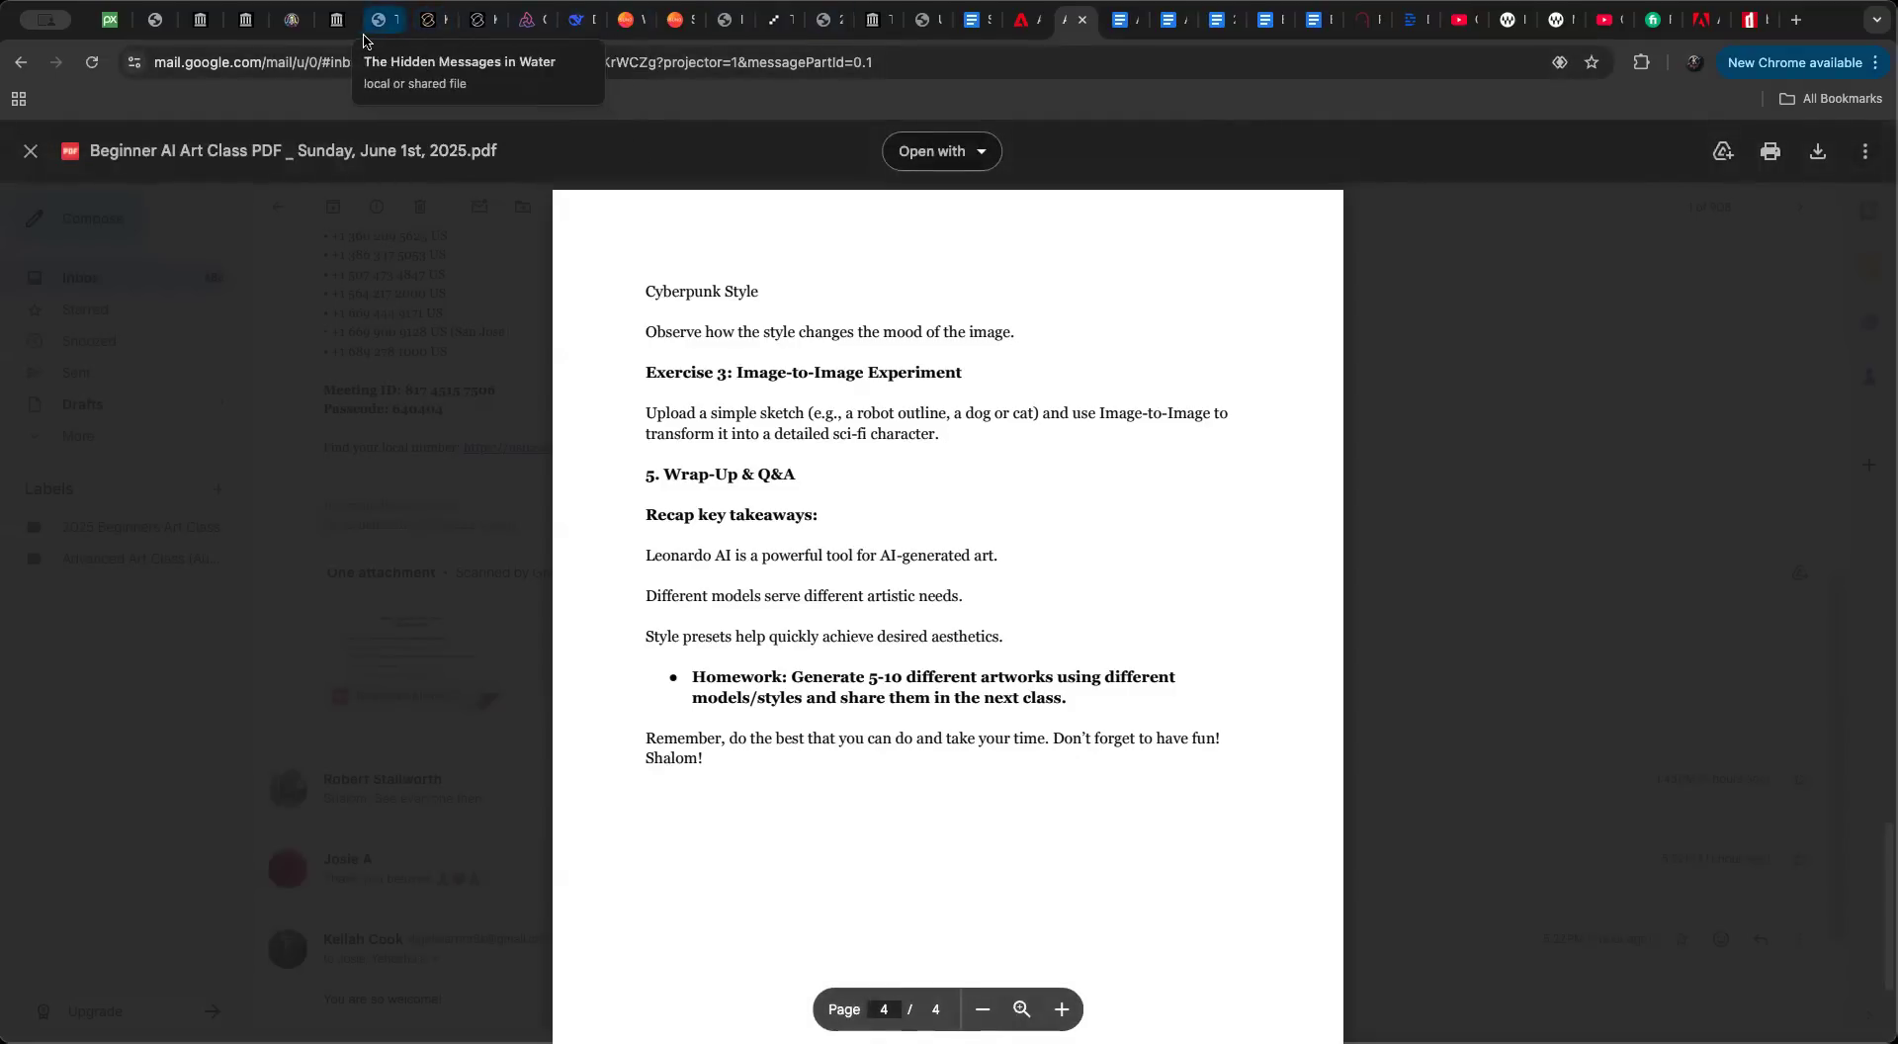
Step: Switch back to Leonardo.Ai and open the FAQ linked in the token balance details
click(293, 23)
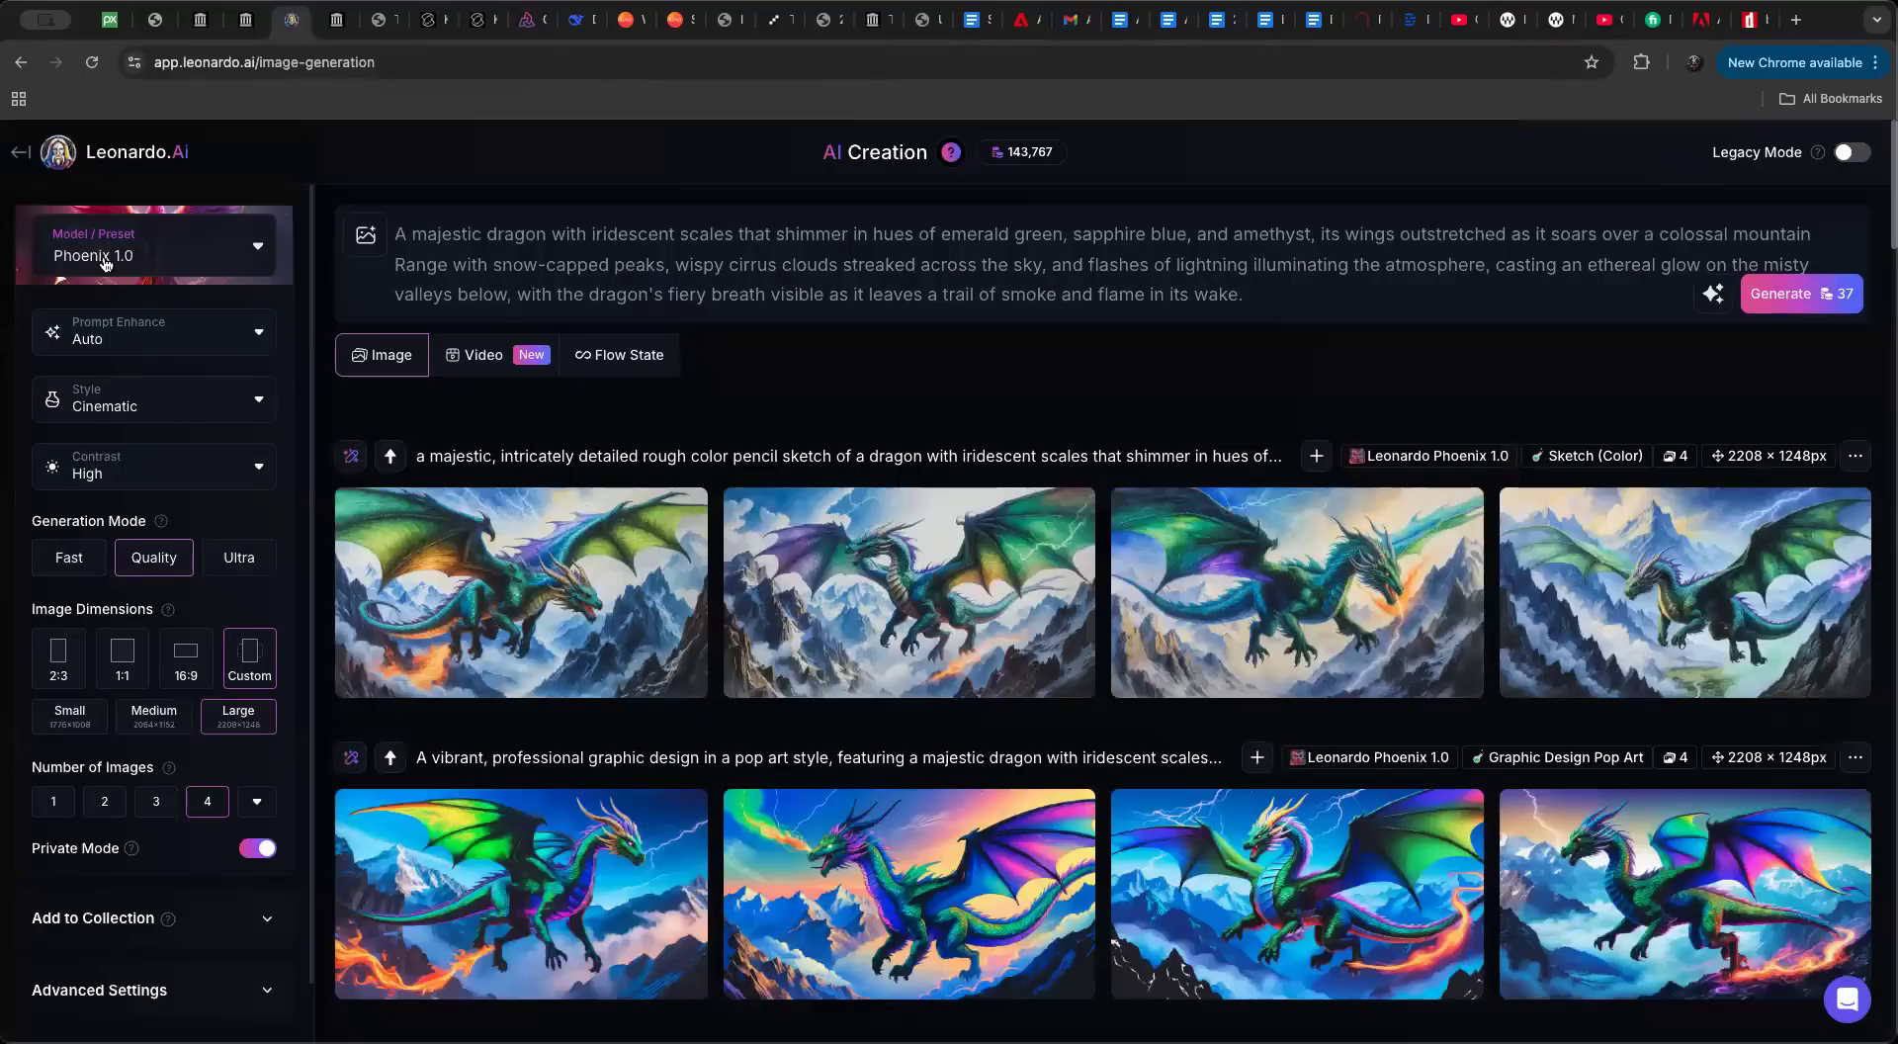
mouse_move(1023, 158)
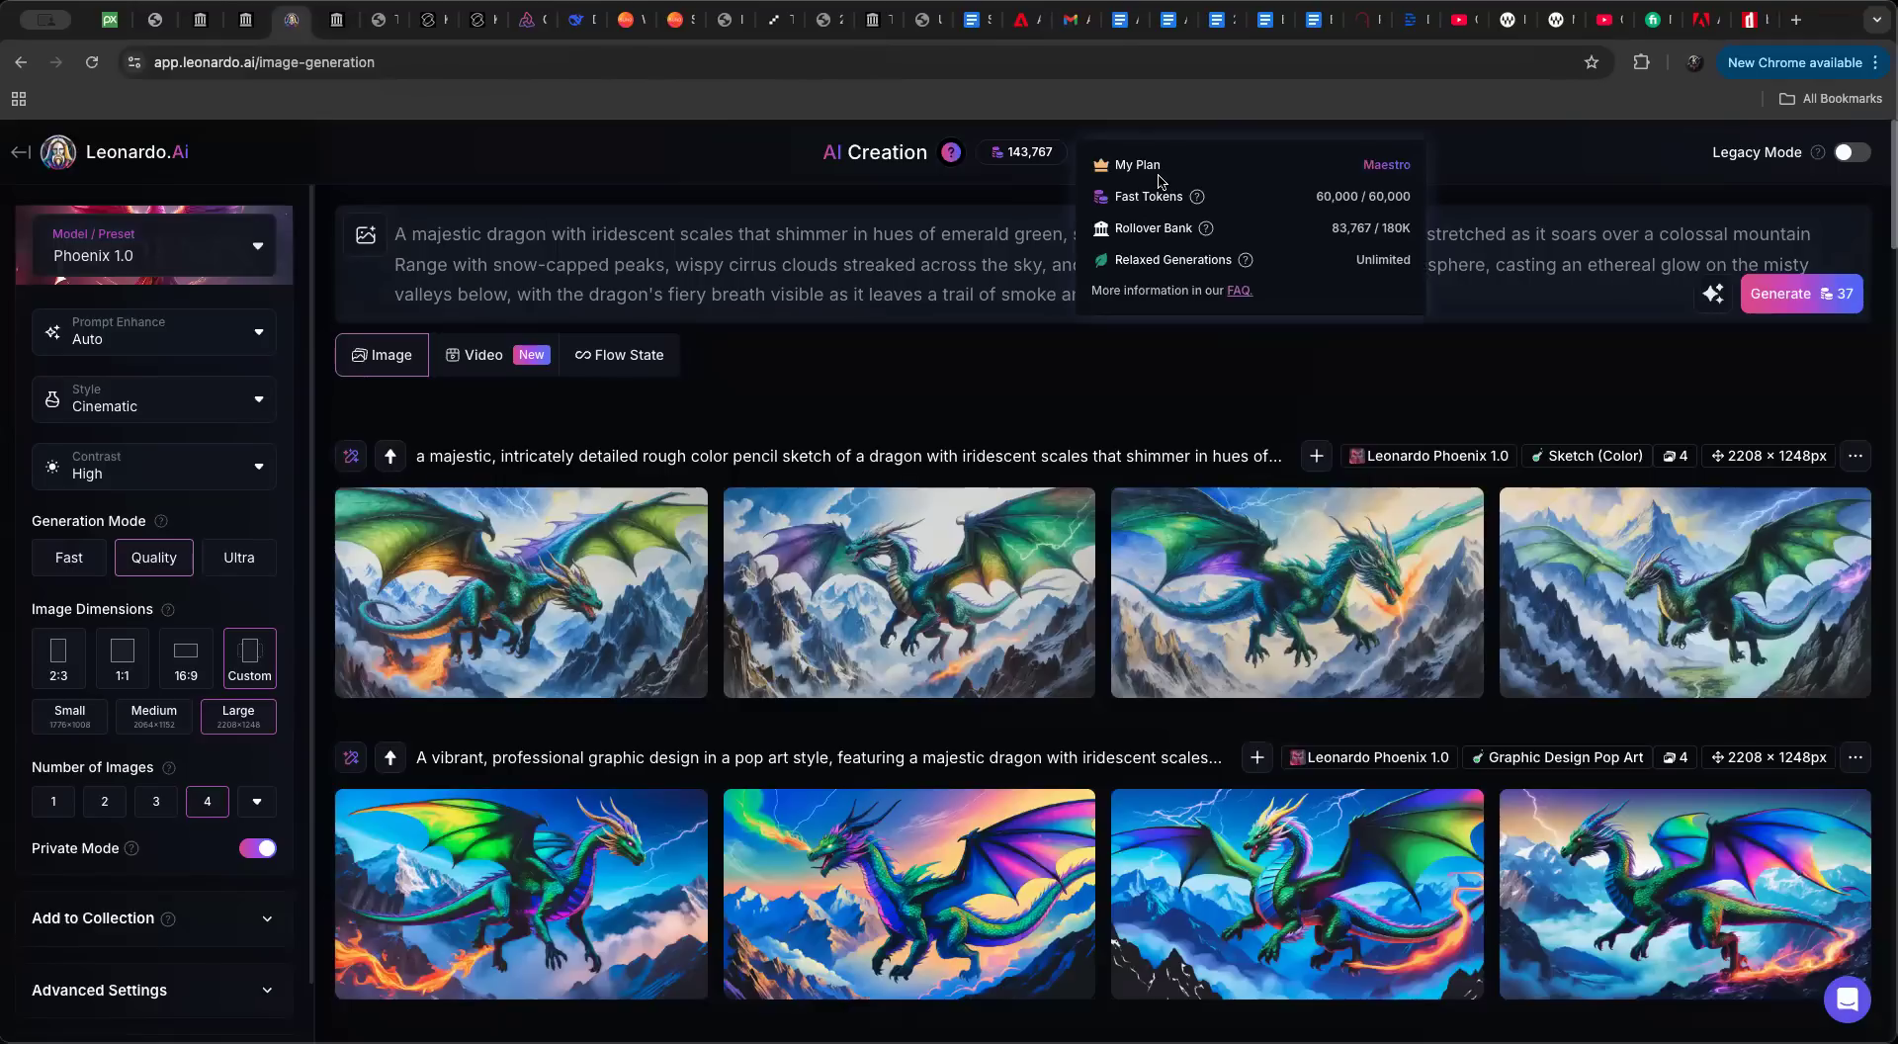
click(1241, 293)
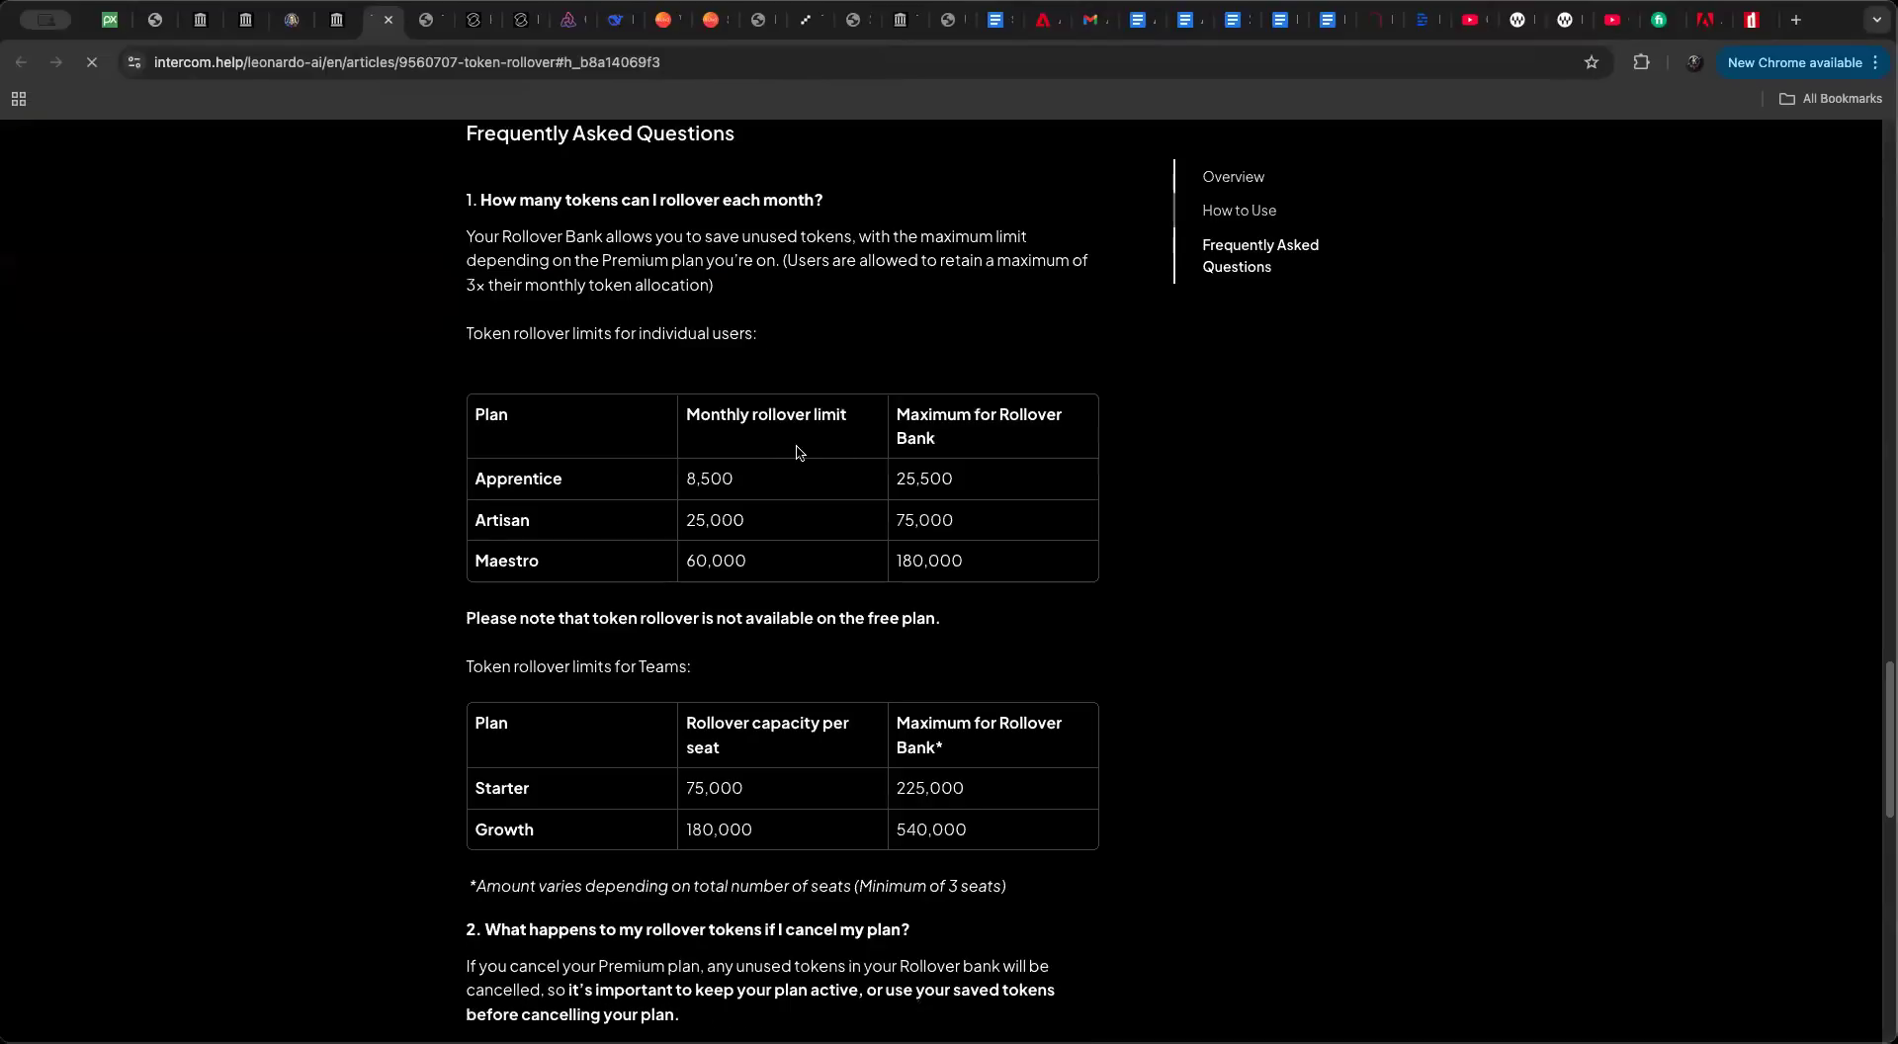
Step: Examine the Token Rollover article's rollover limits per plan, frequently asked questions and token type descriptions
scroll(791, 453, up, 2)
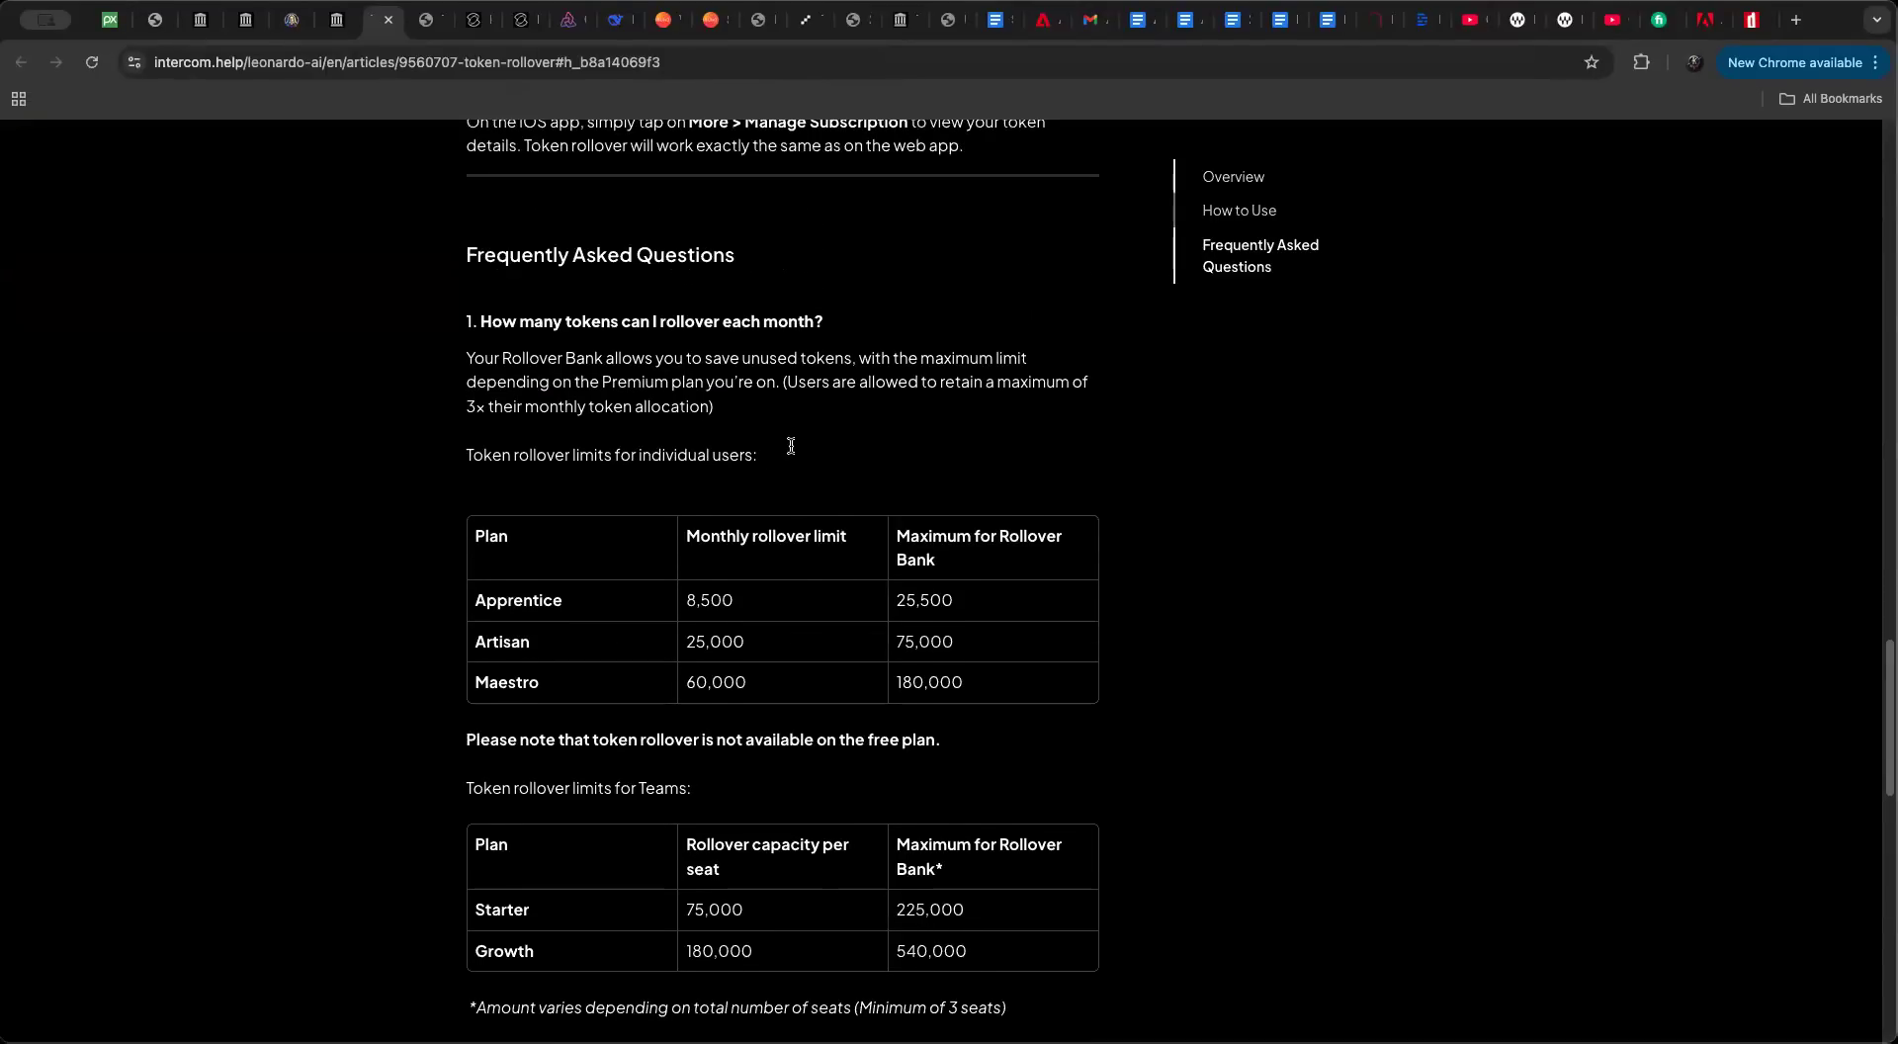
scroll(791, 452, down, 2)
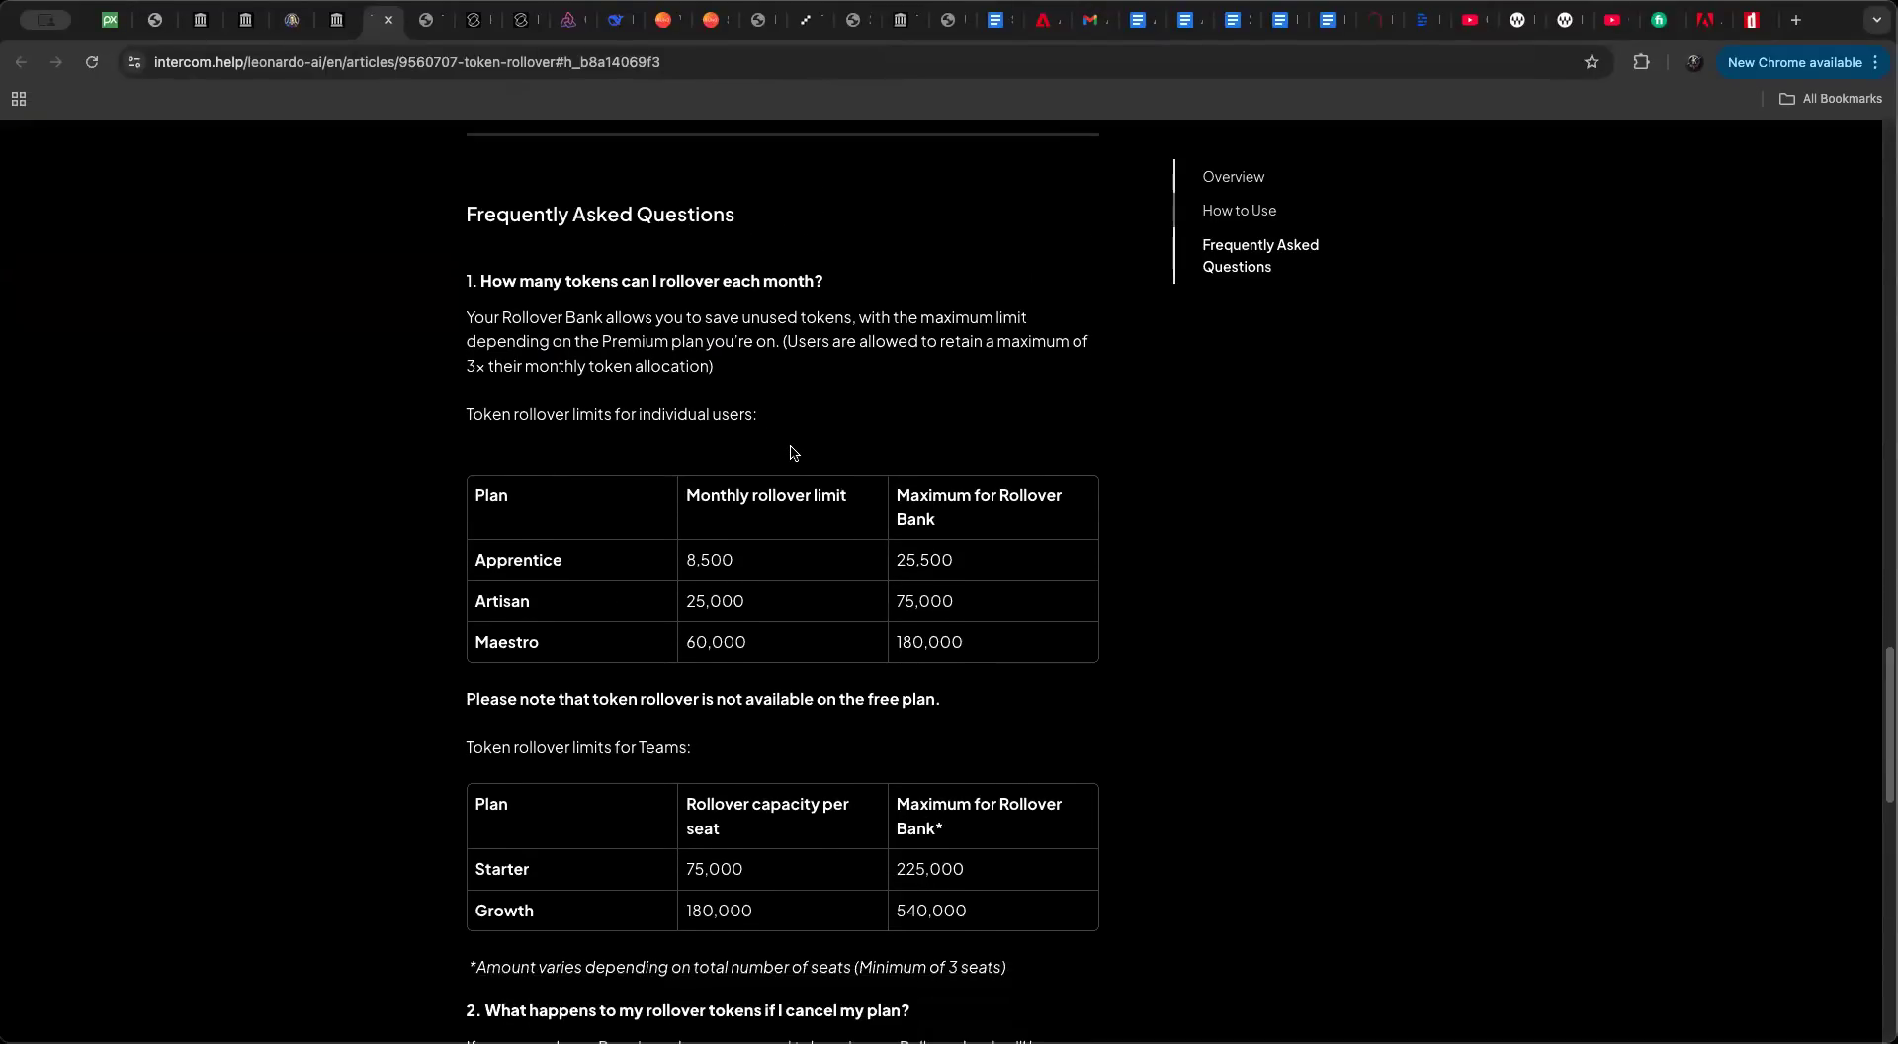
scroll(791, 453, up, 2)
scroll(791, 451, up, 5)
scroll(791, 450, down, 10)
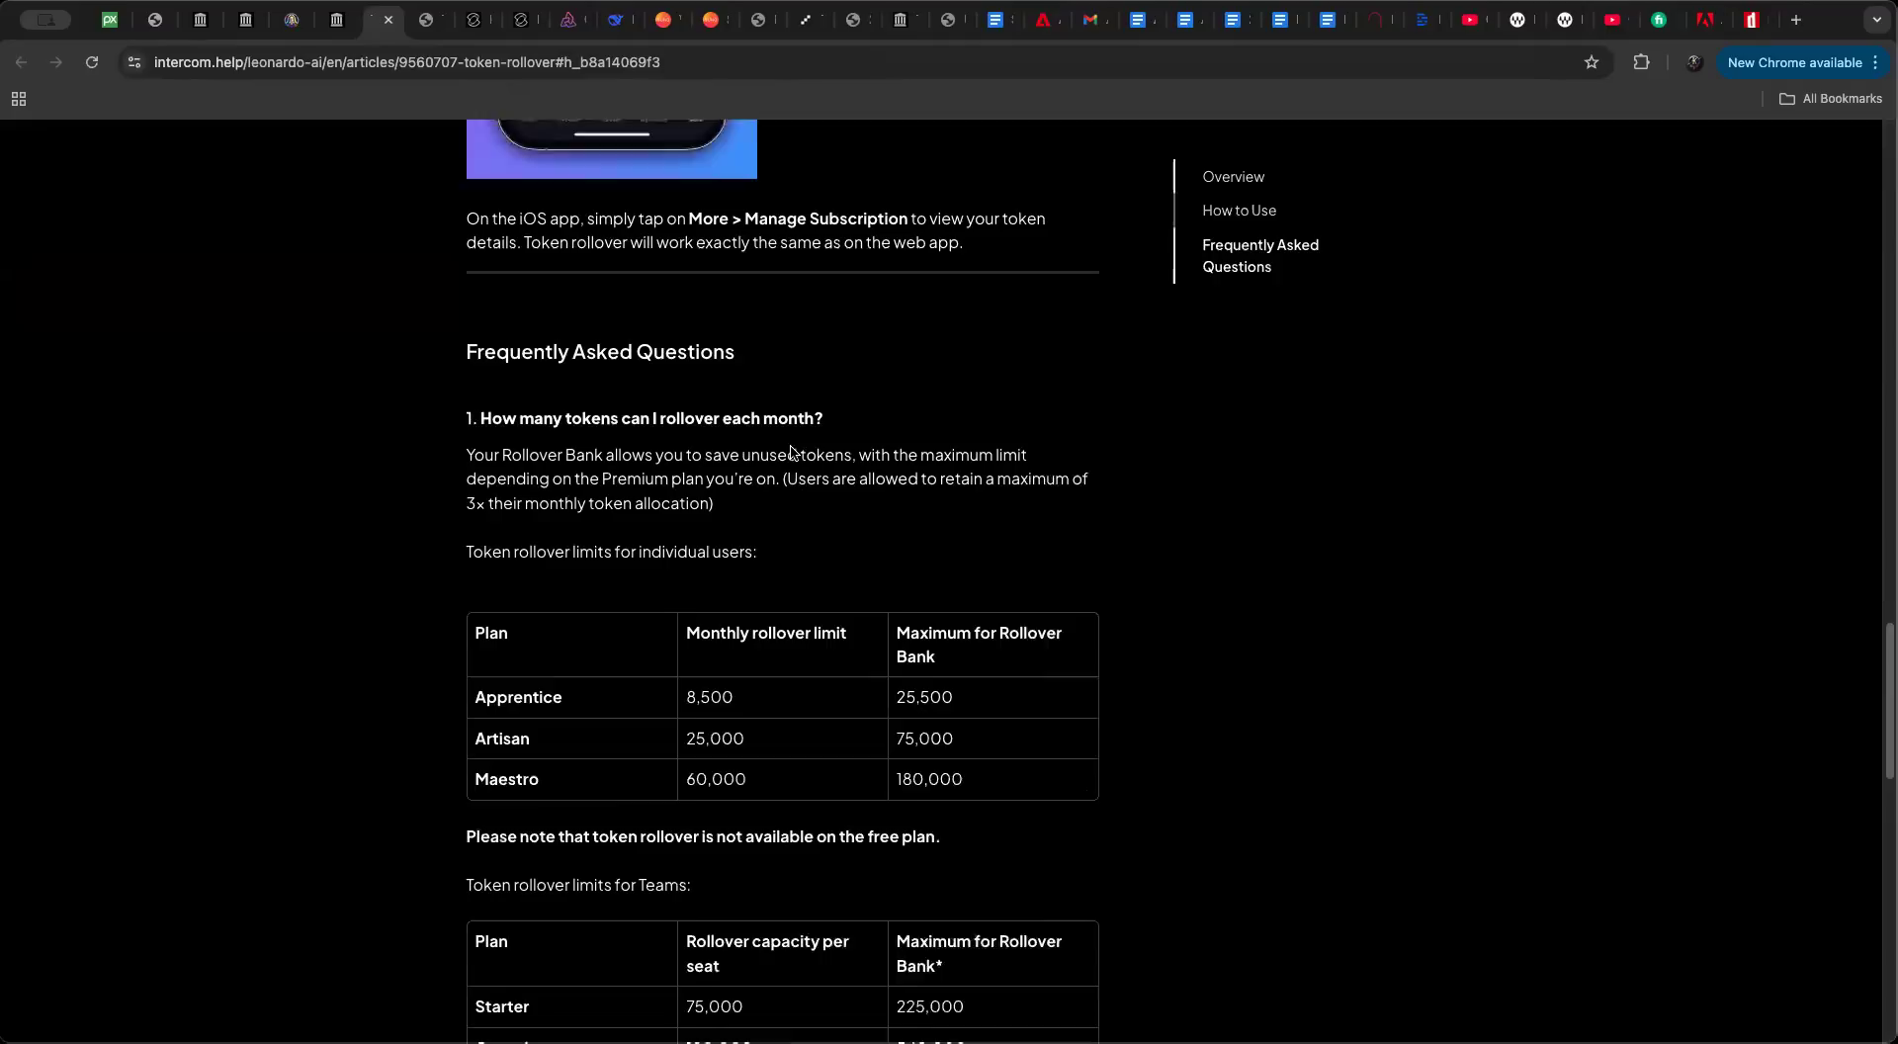
scroll(791, 445, down, 4)
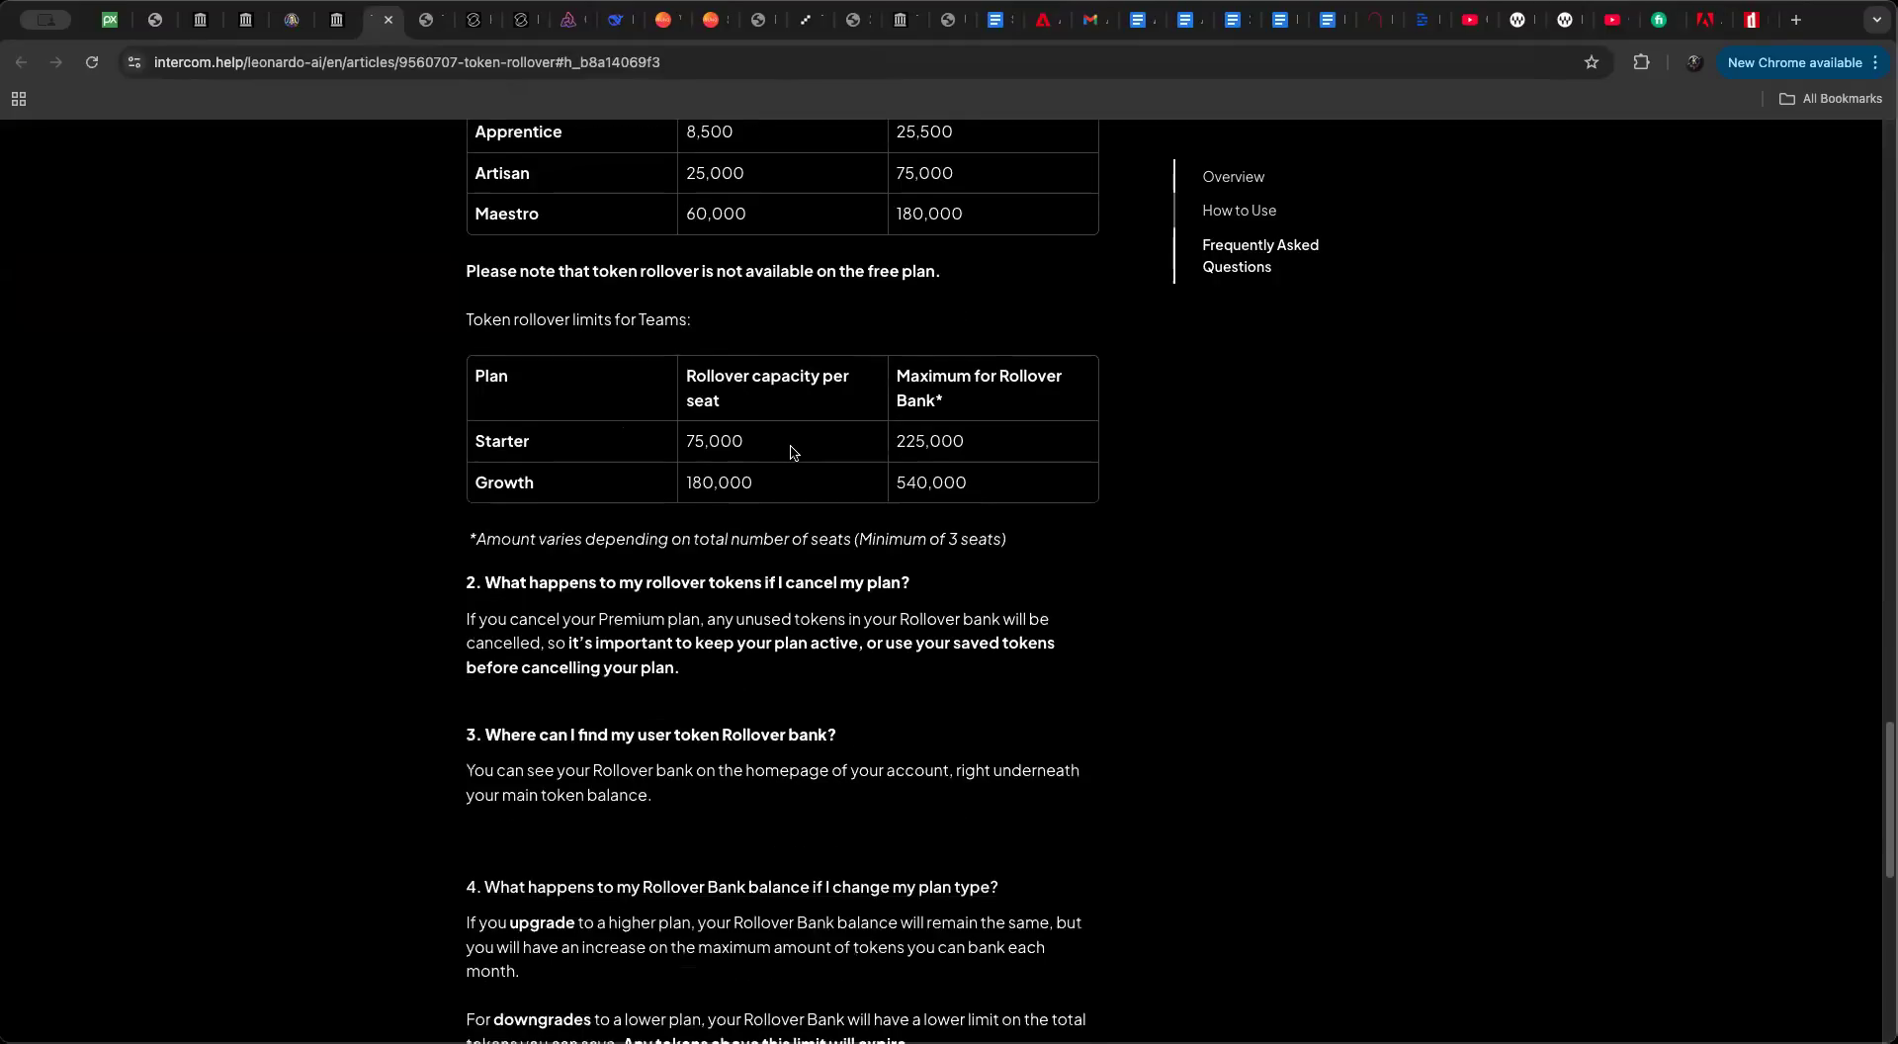
scroll(653, 585, down, 3)
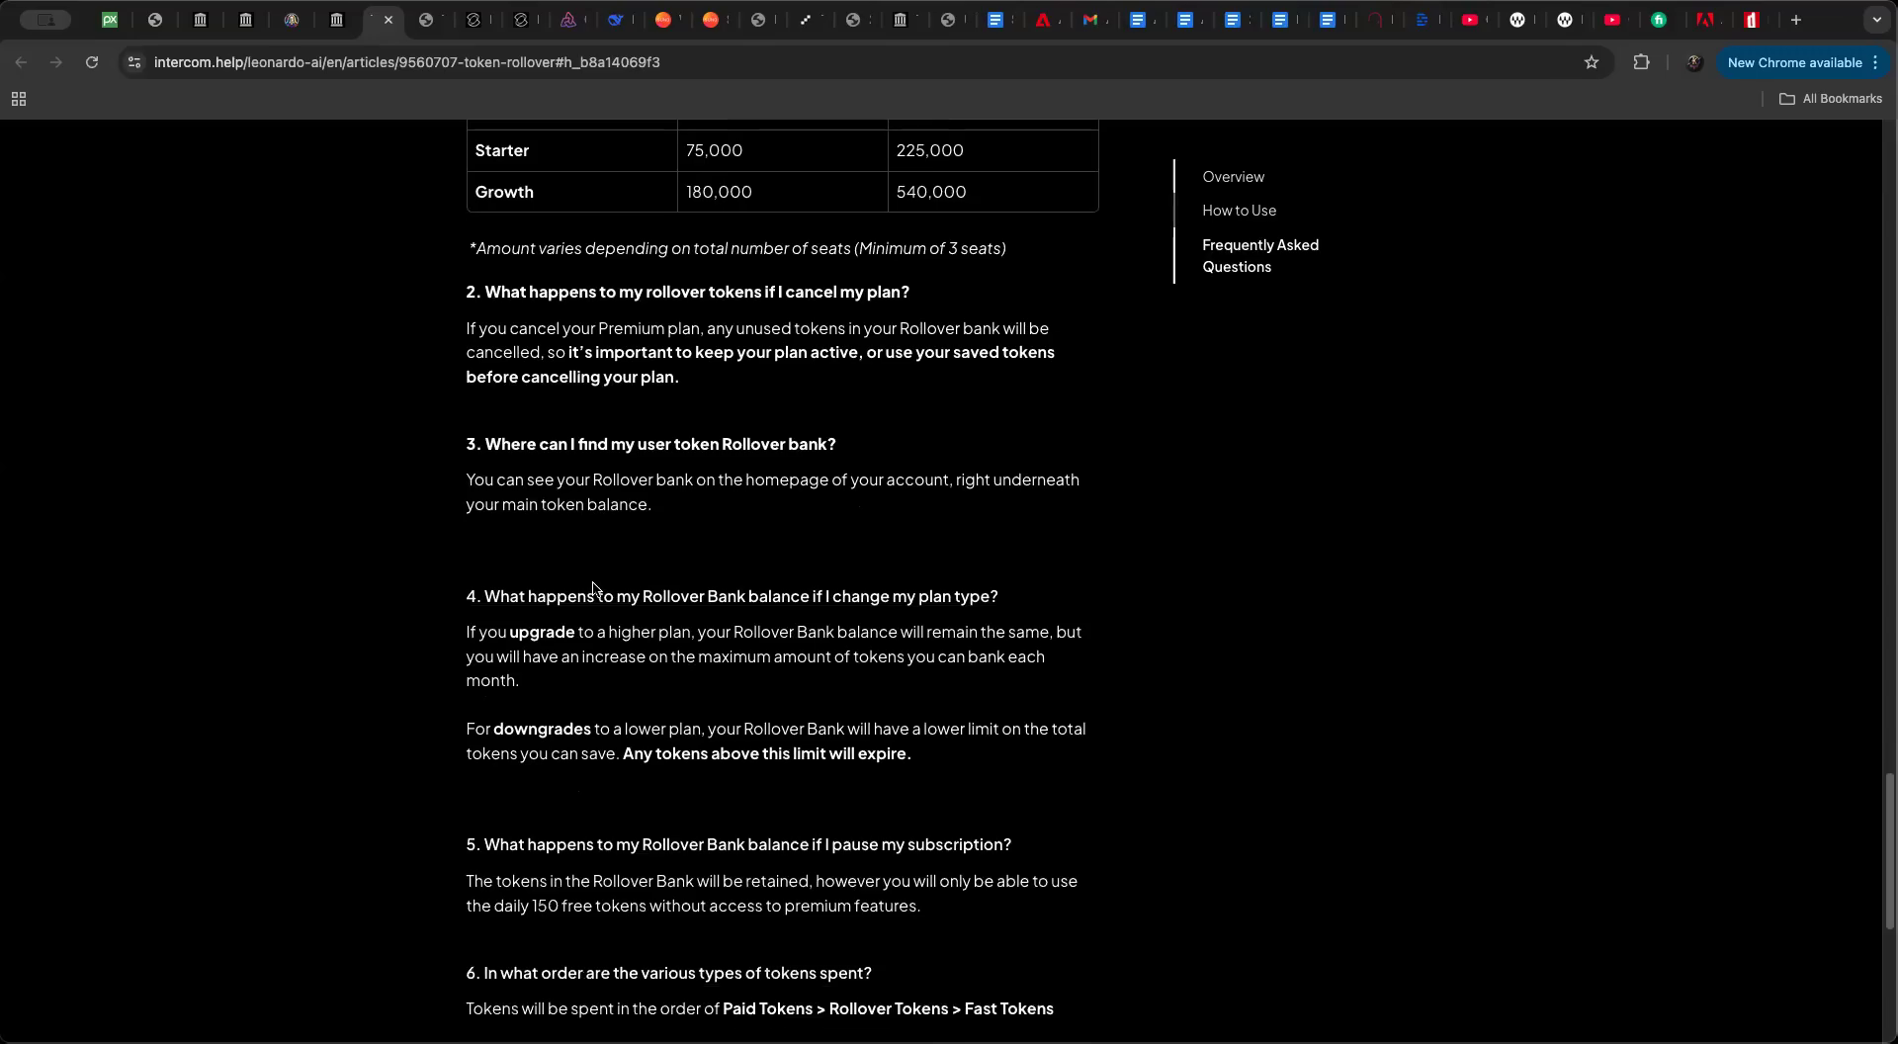
scroll(736, 615, down, 3)
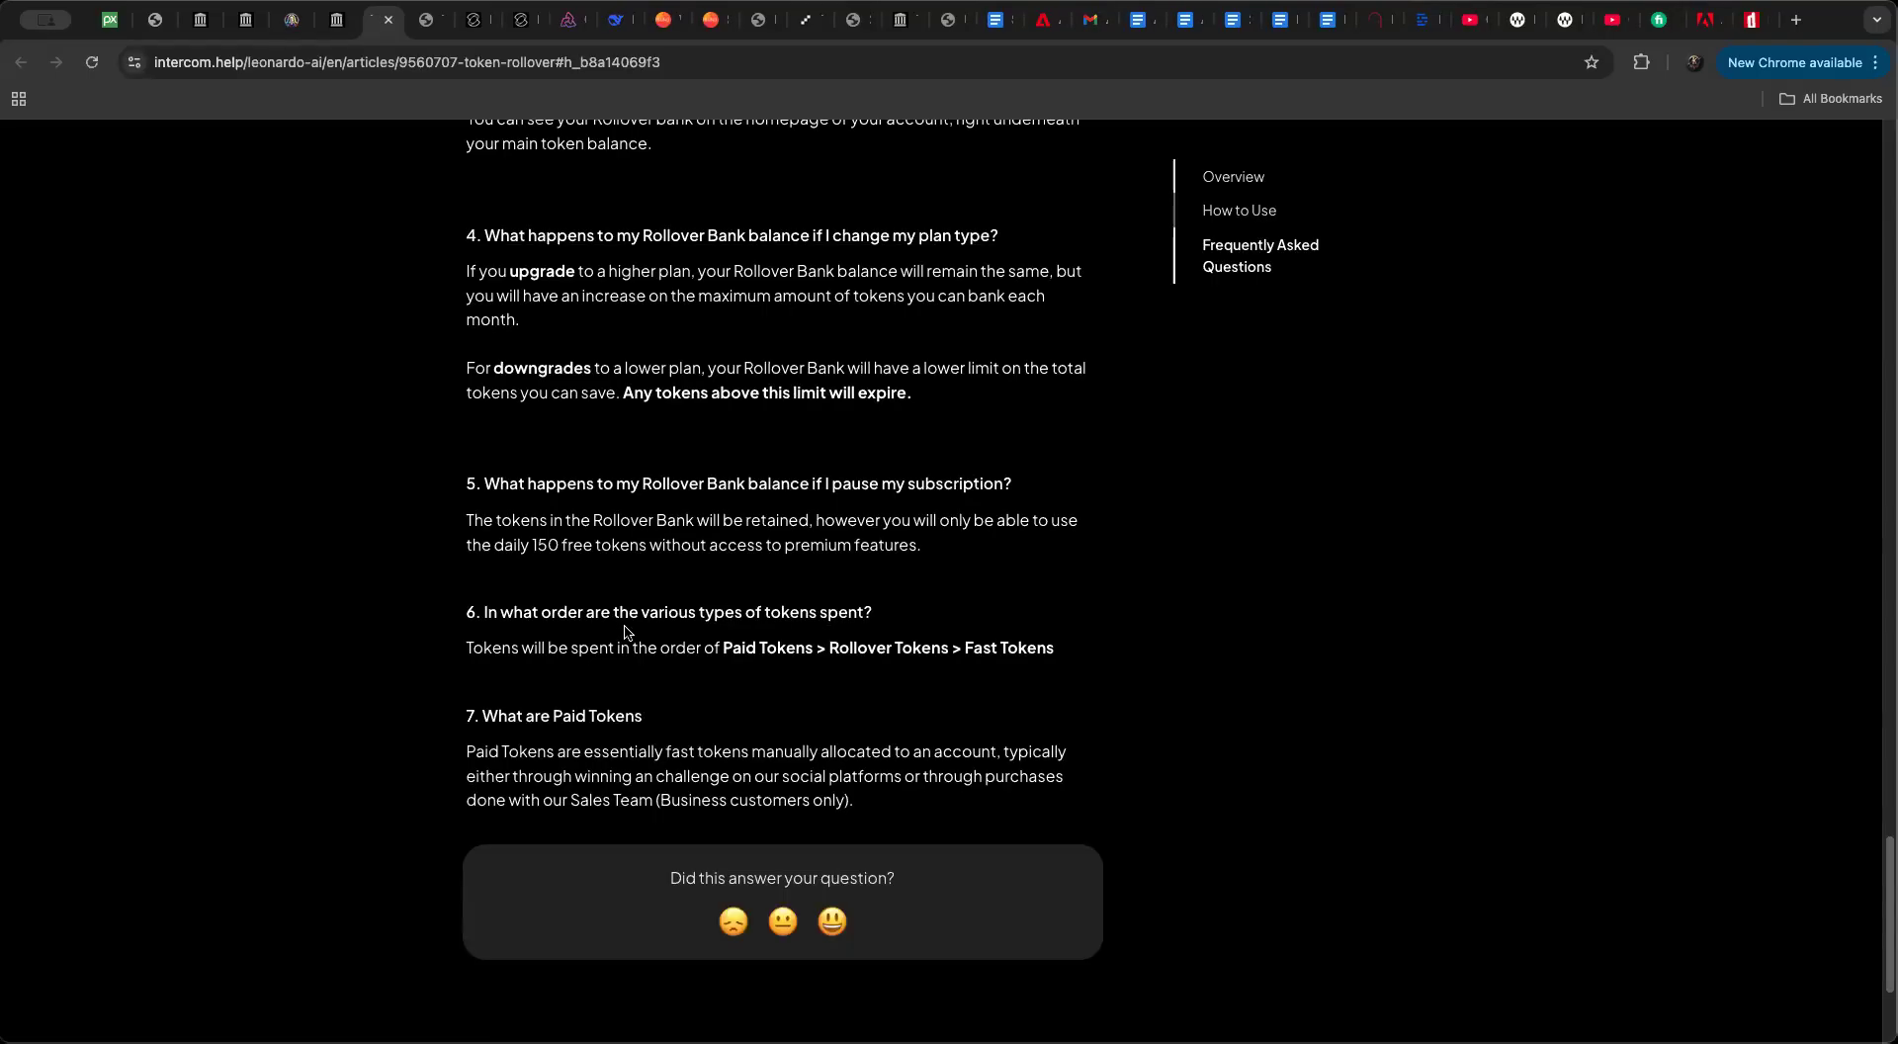
scroll(626, 631, up, 20)
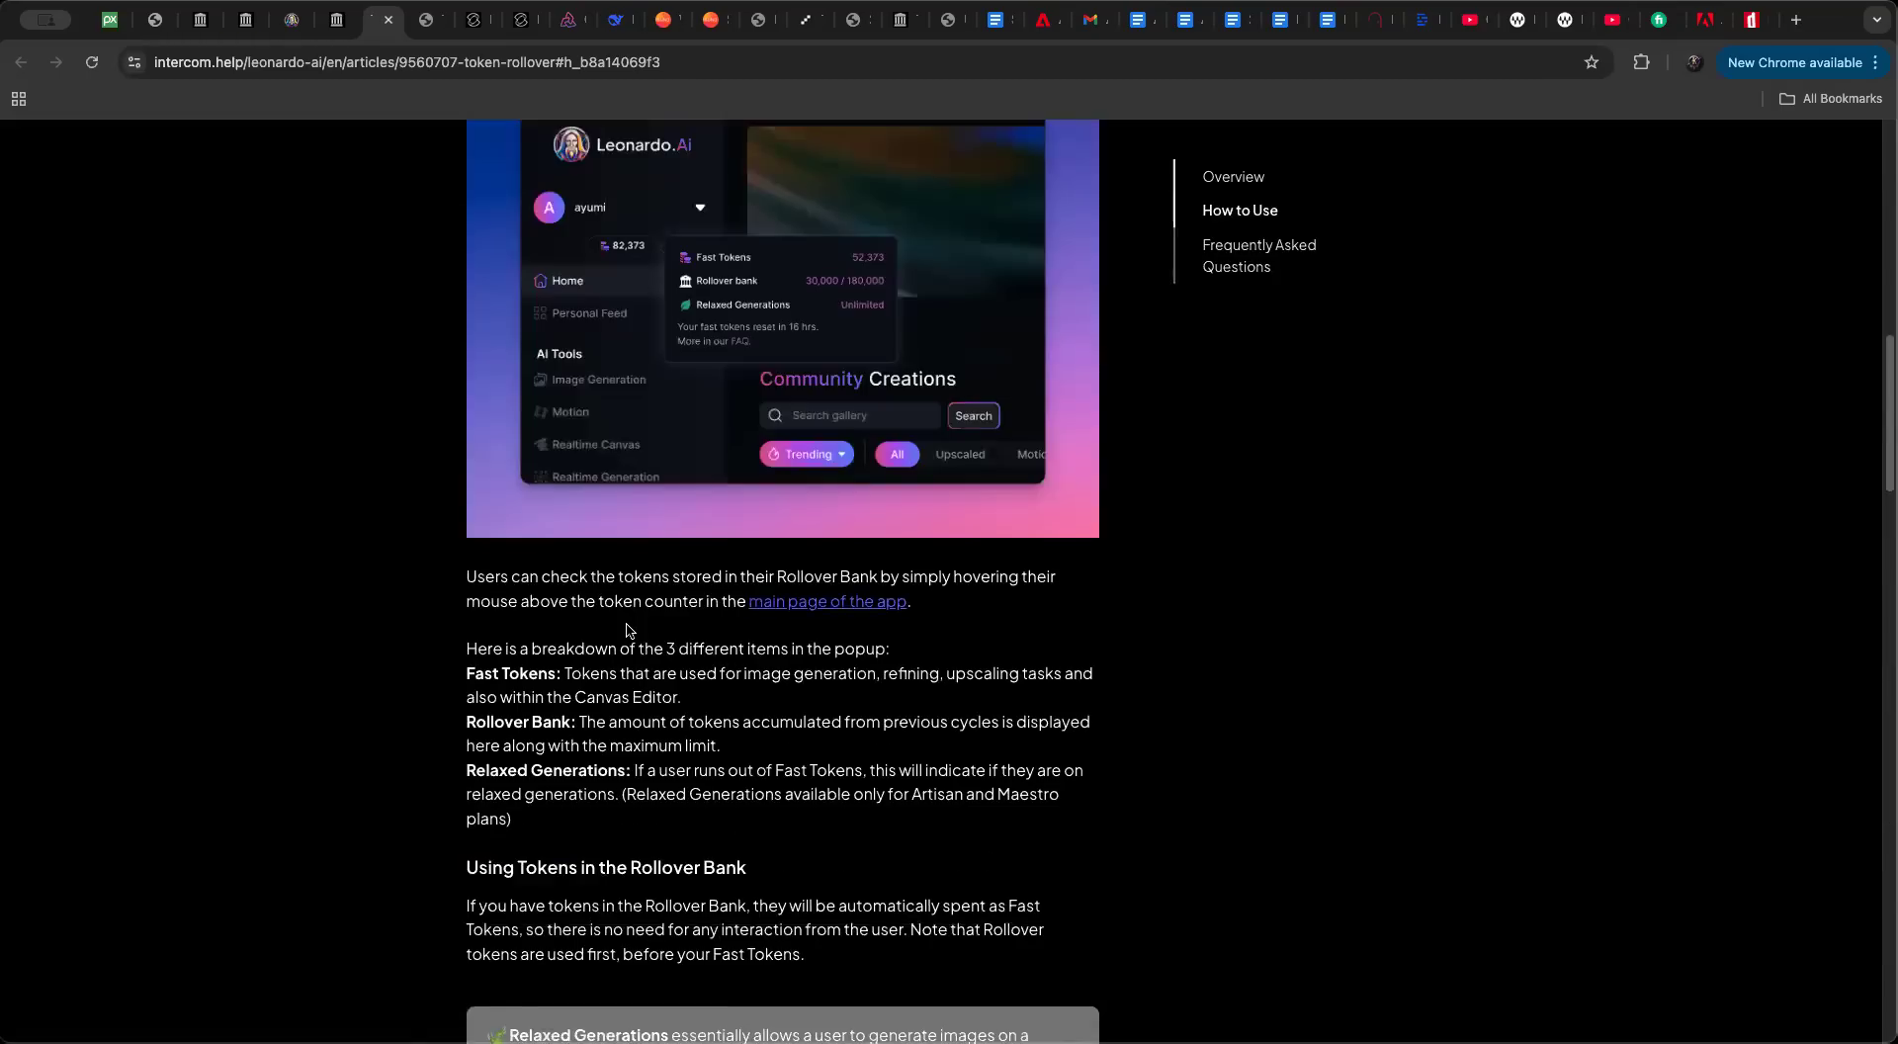
scroll(626, 631, up, 10)
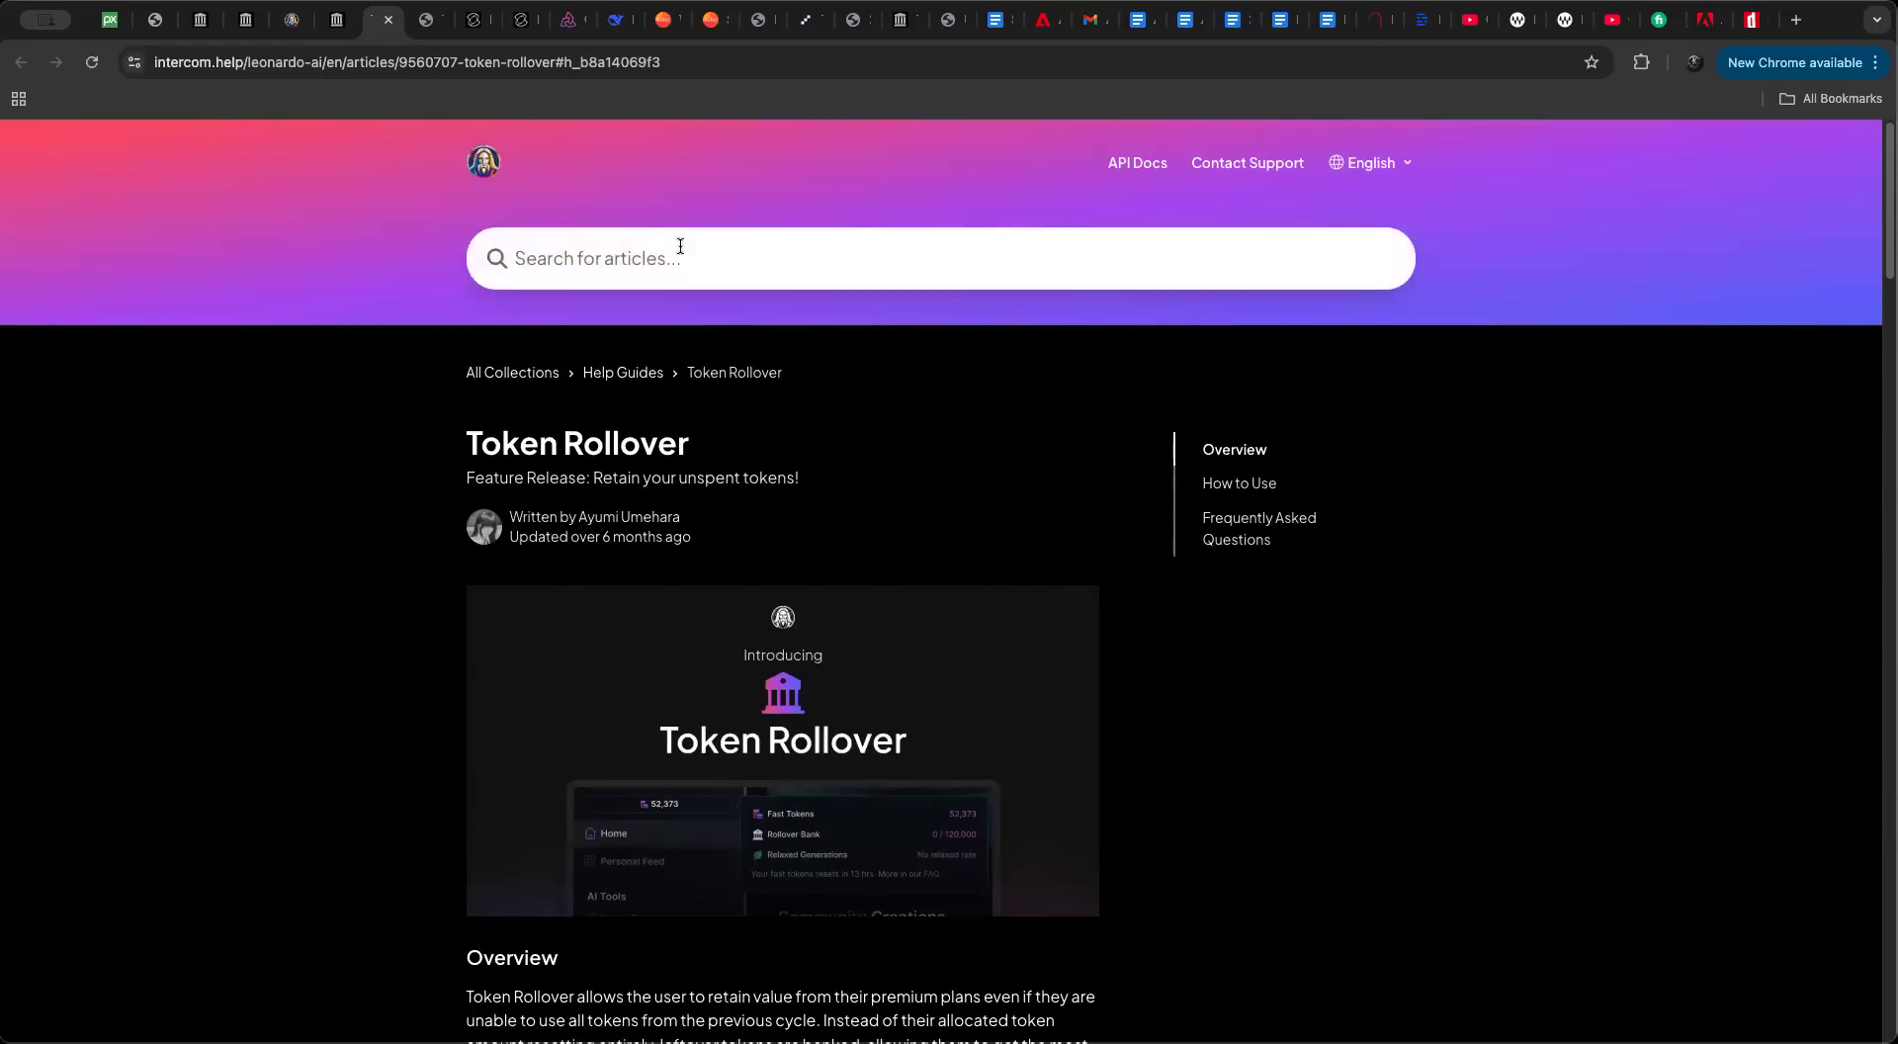
text(rights)
key(BackSpace)
key(BackSpace)
key(BackSpace)
key(BackSpace)
key(BackSpace)
key(BackSpace)
Step: Search the help center articles for "copyright"
text(copy)
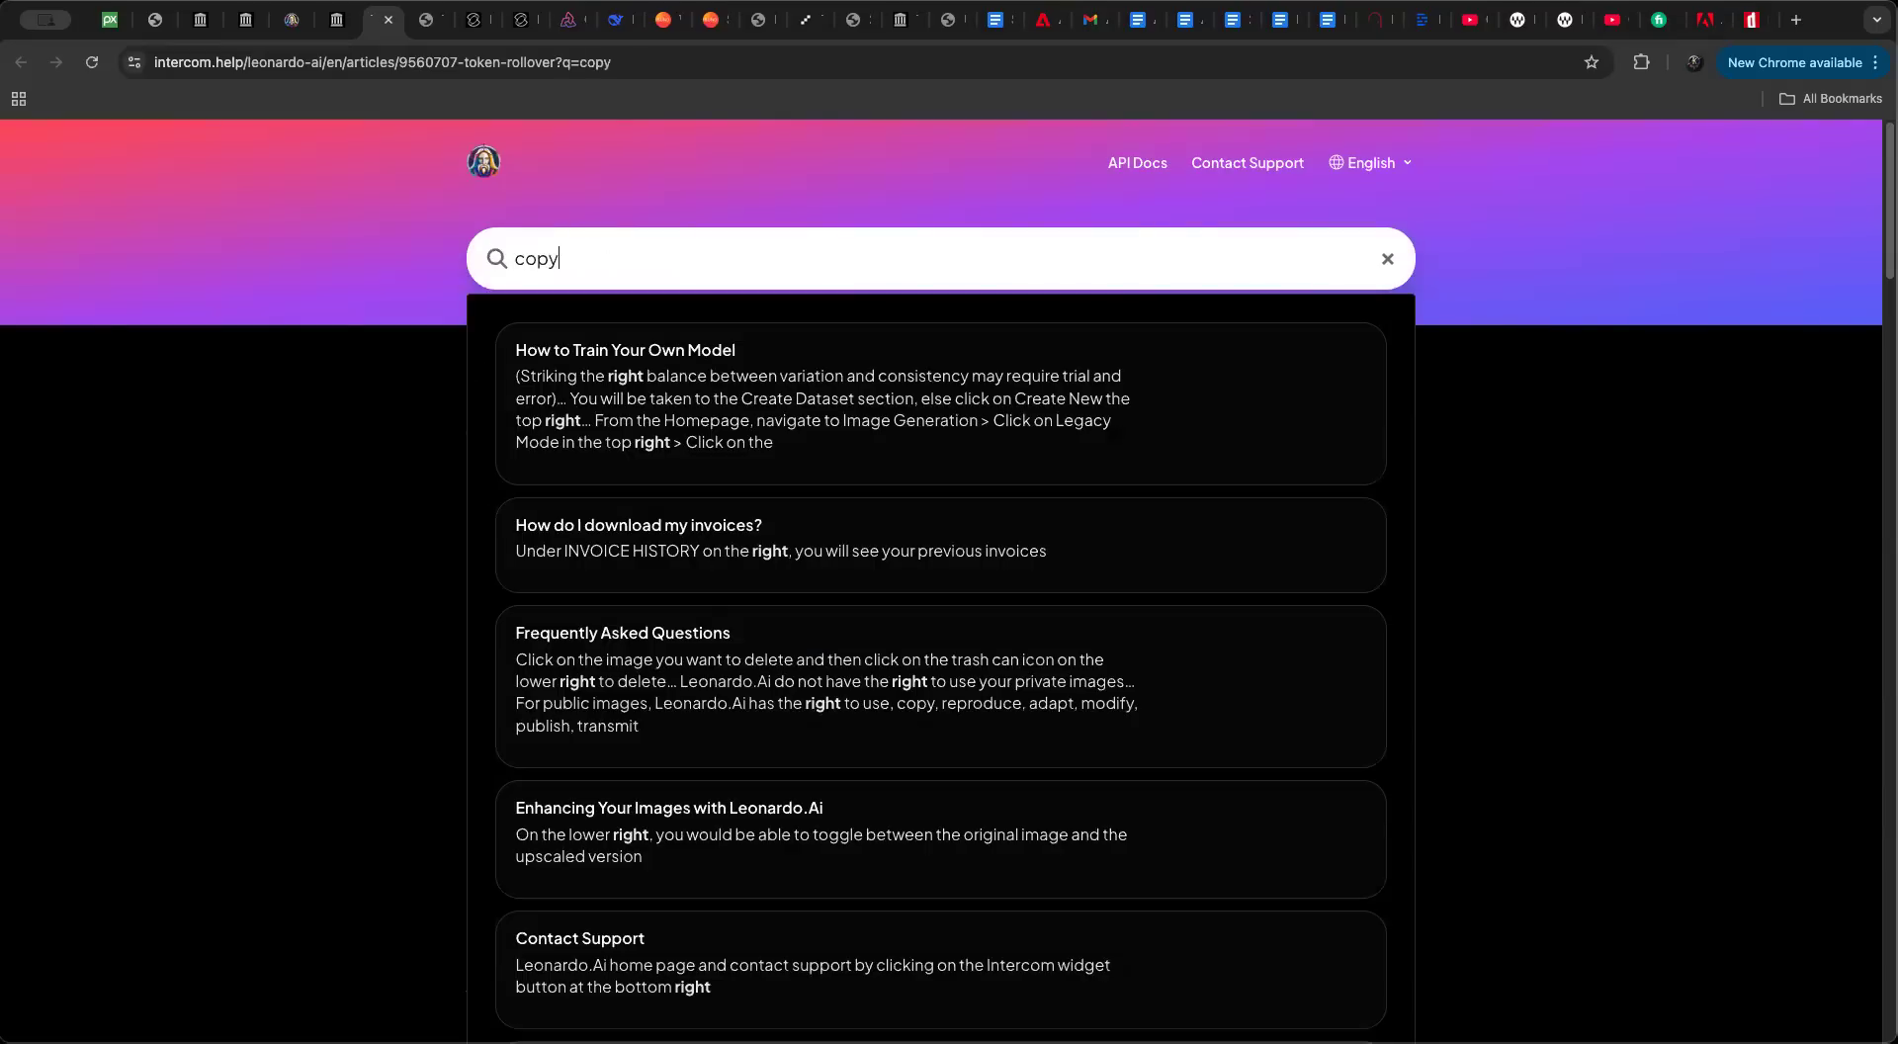
text(right)
key(Return)
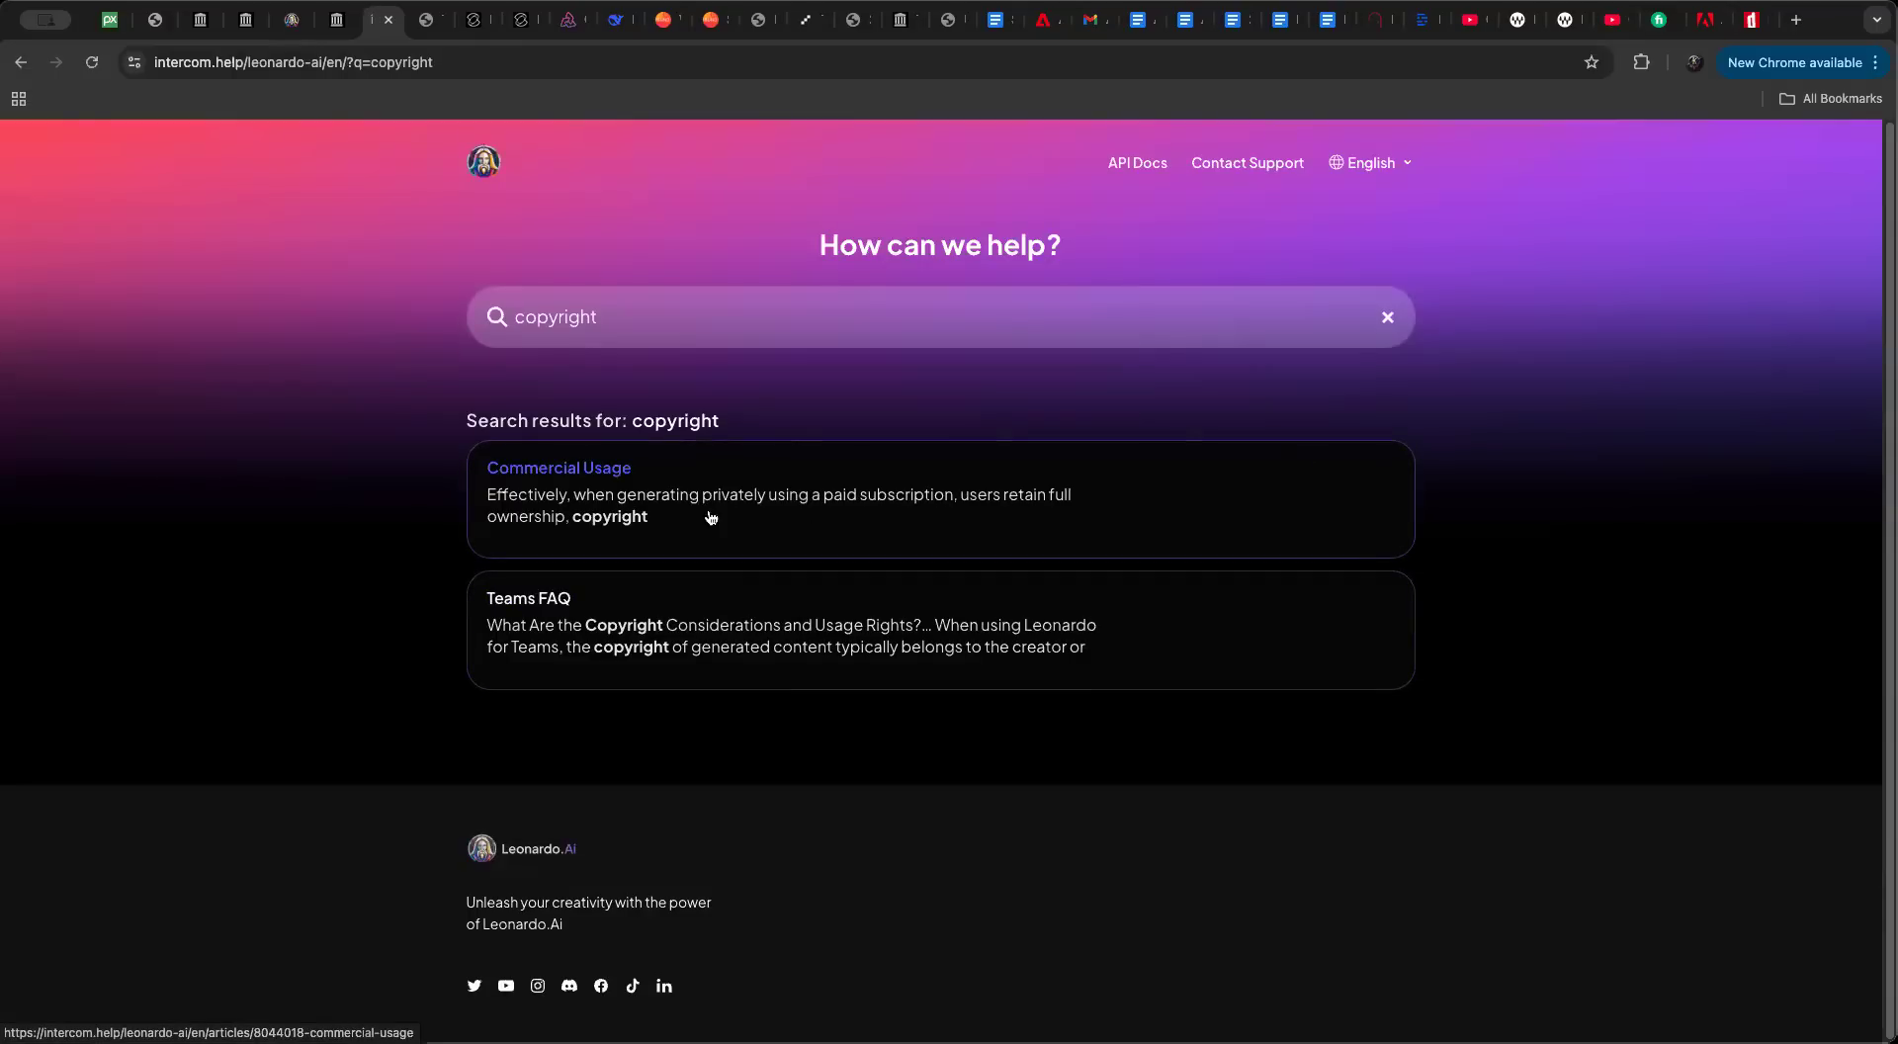
Step: Open the Commercial Usage article and read its rules on ownership, copyright and public images, including the free plan example
click(569, 475)
scroll(999, 507, down, 3)
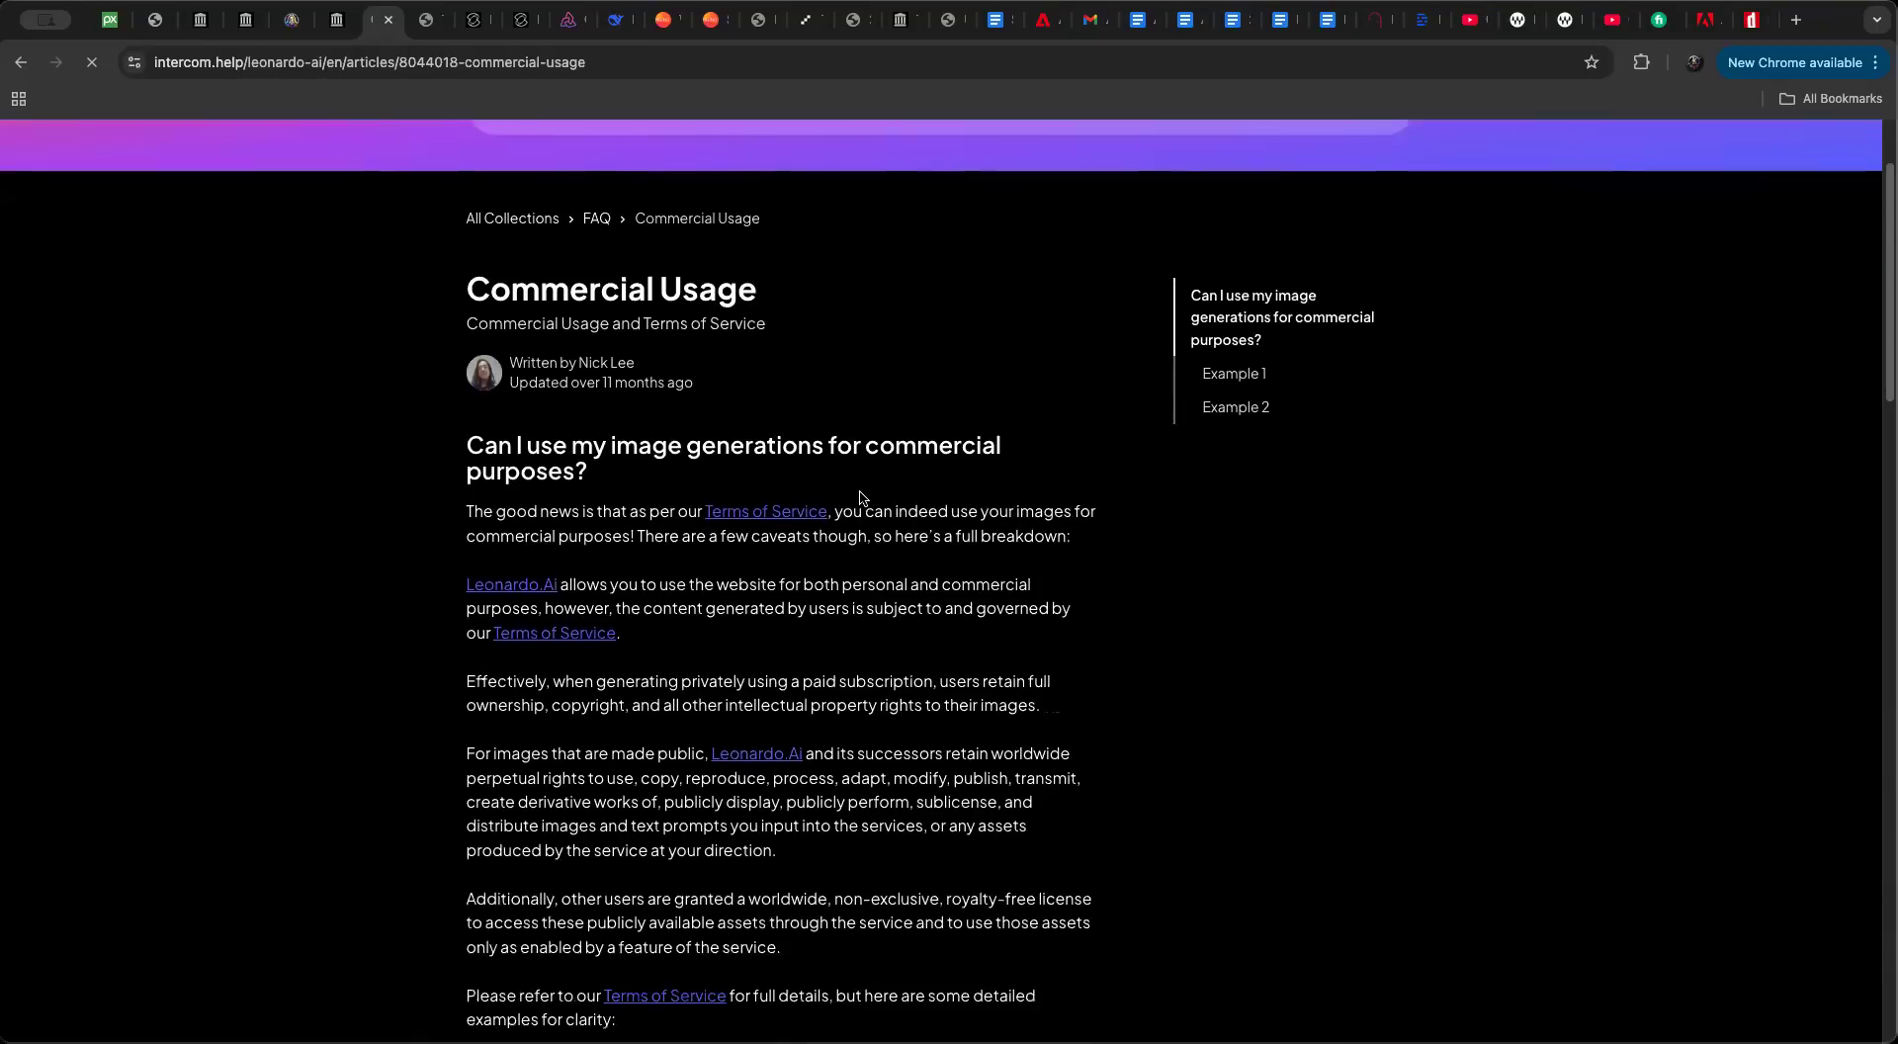
scroll(1032, 518, down, 1)
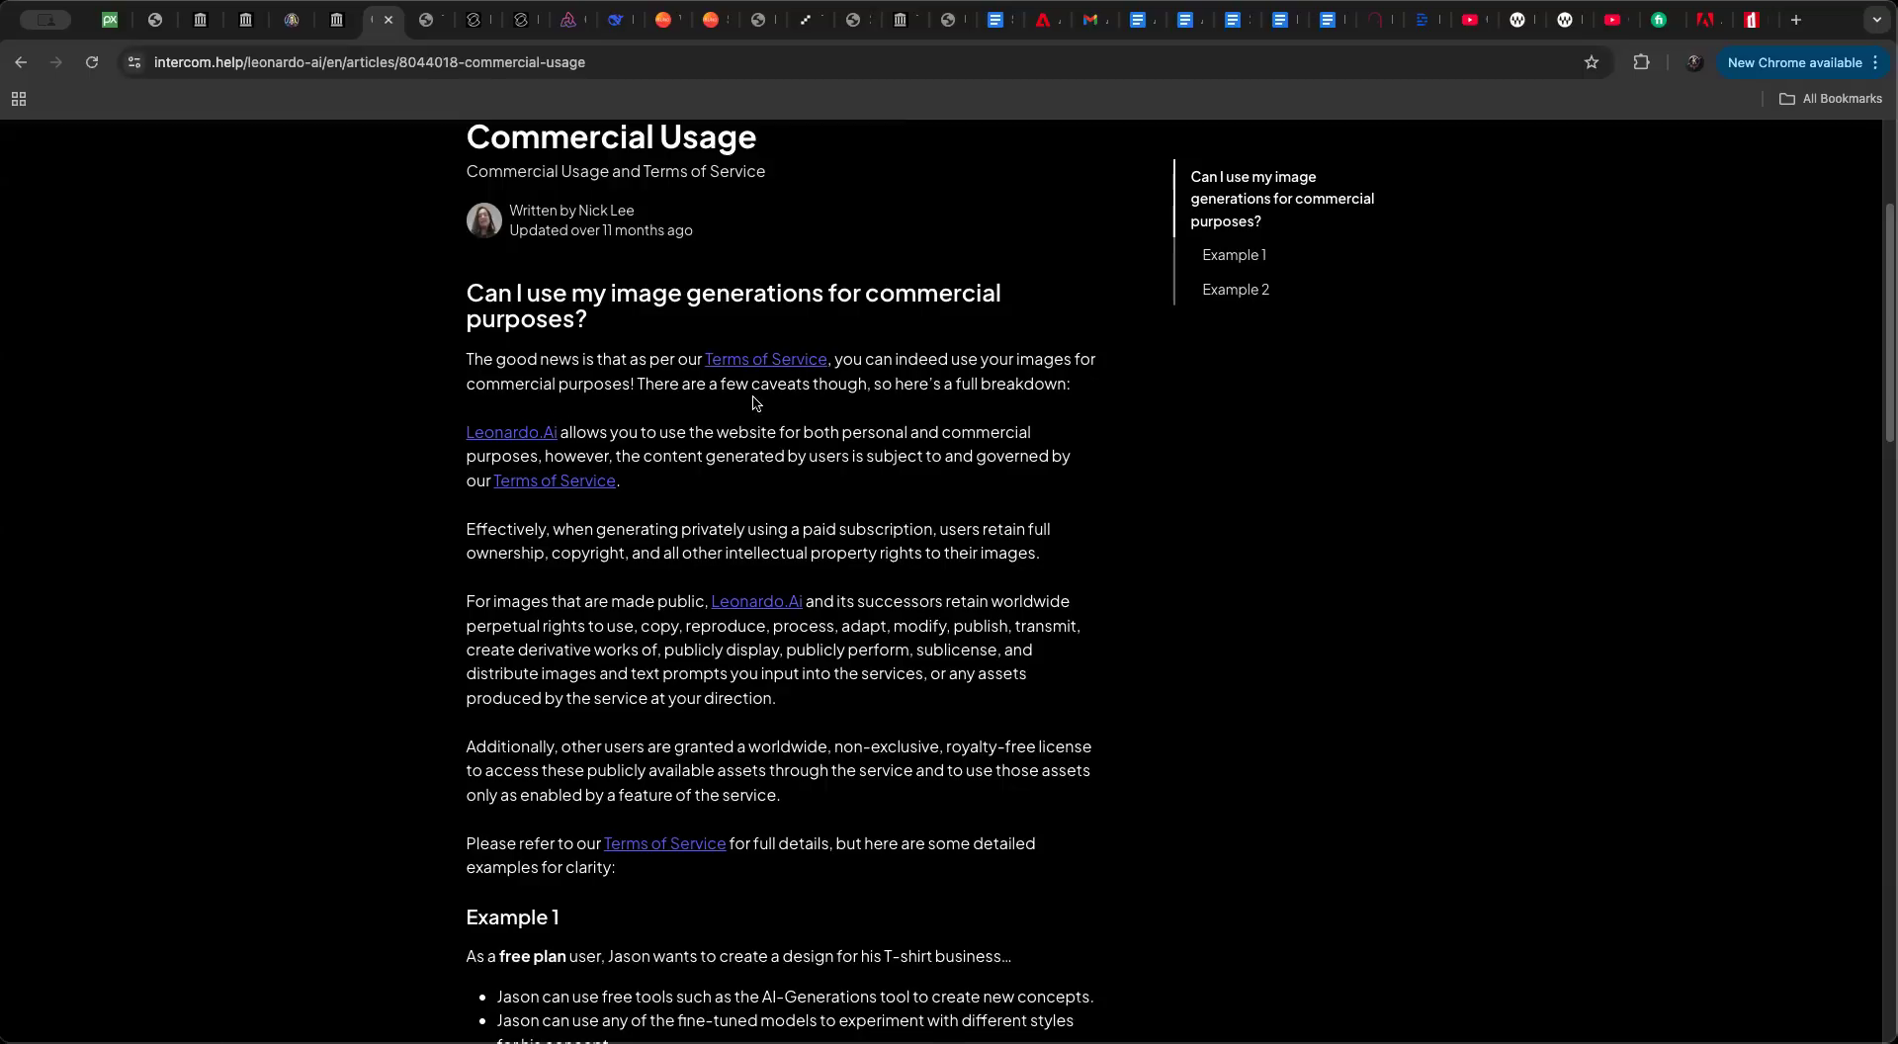
scroll(697, 422, down, 1)
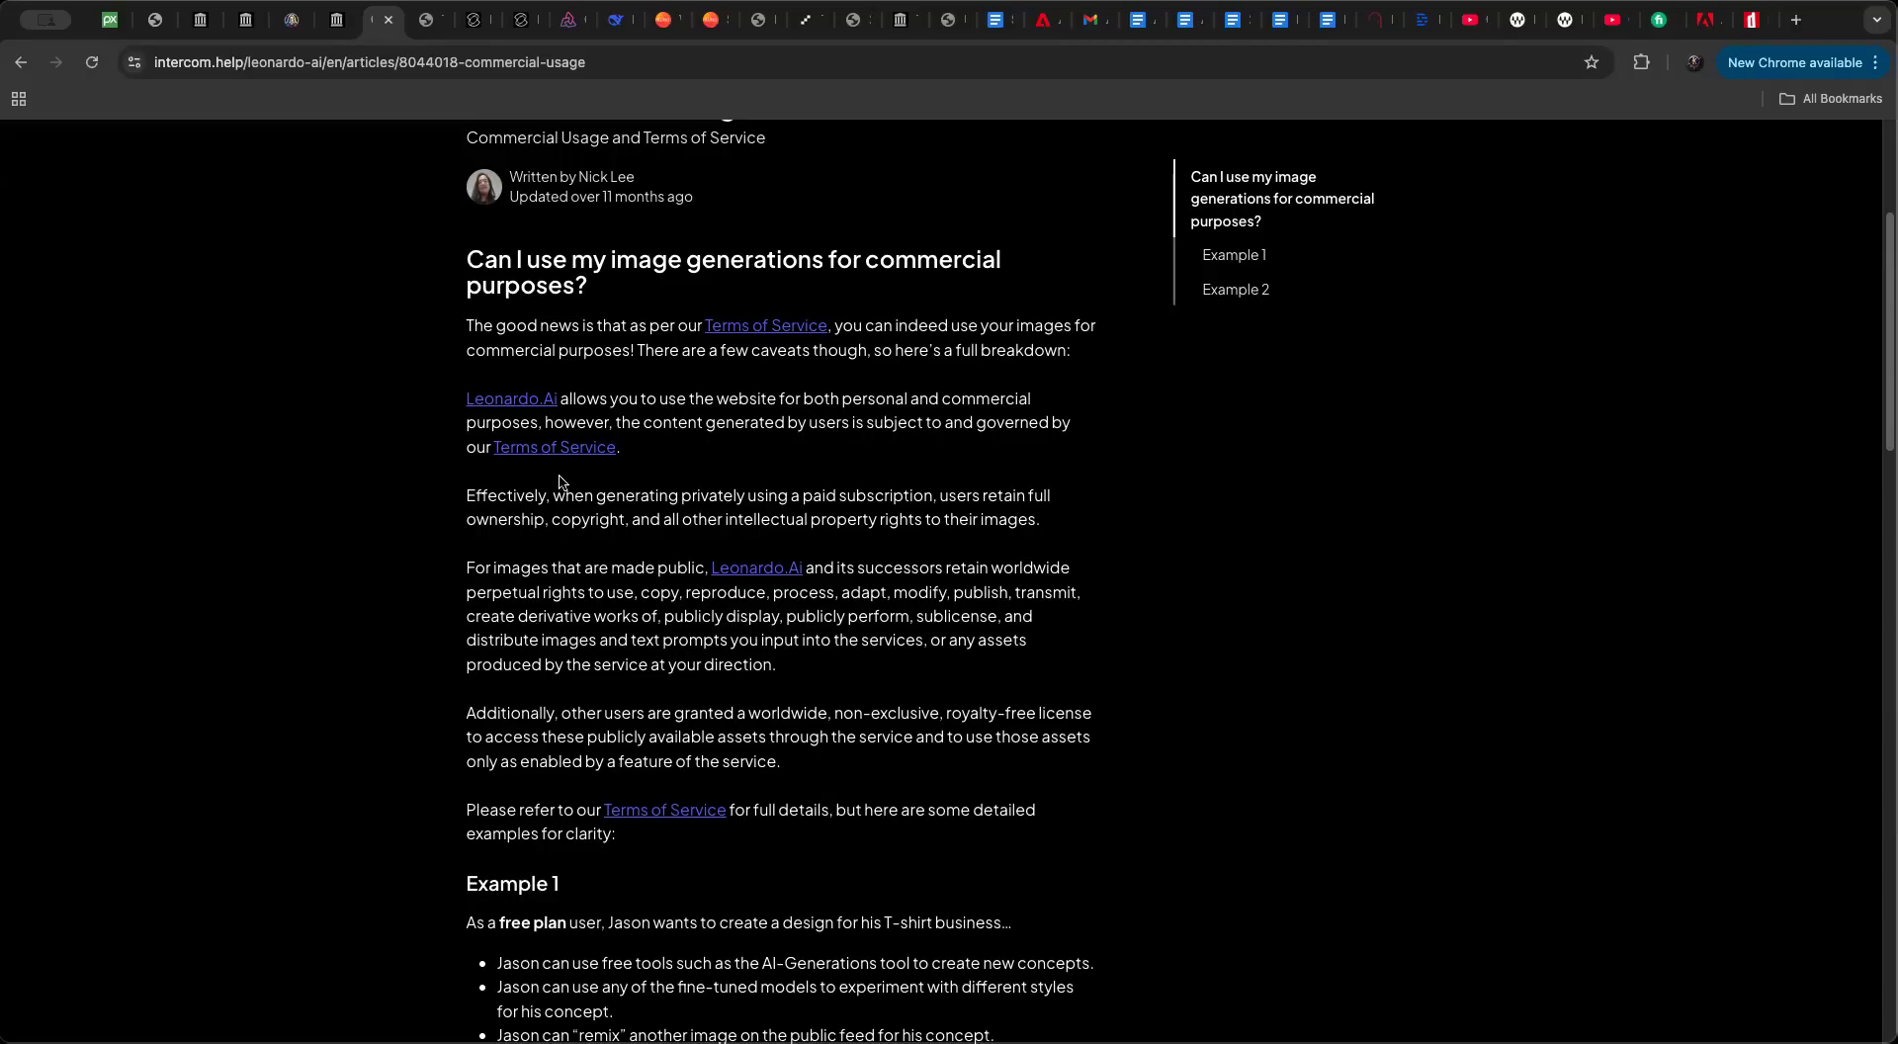
scroll(558, 475, down, 3)
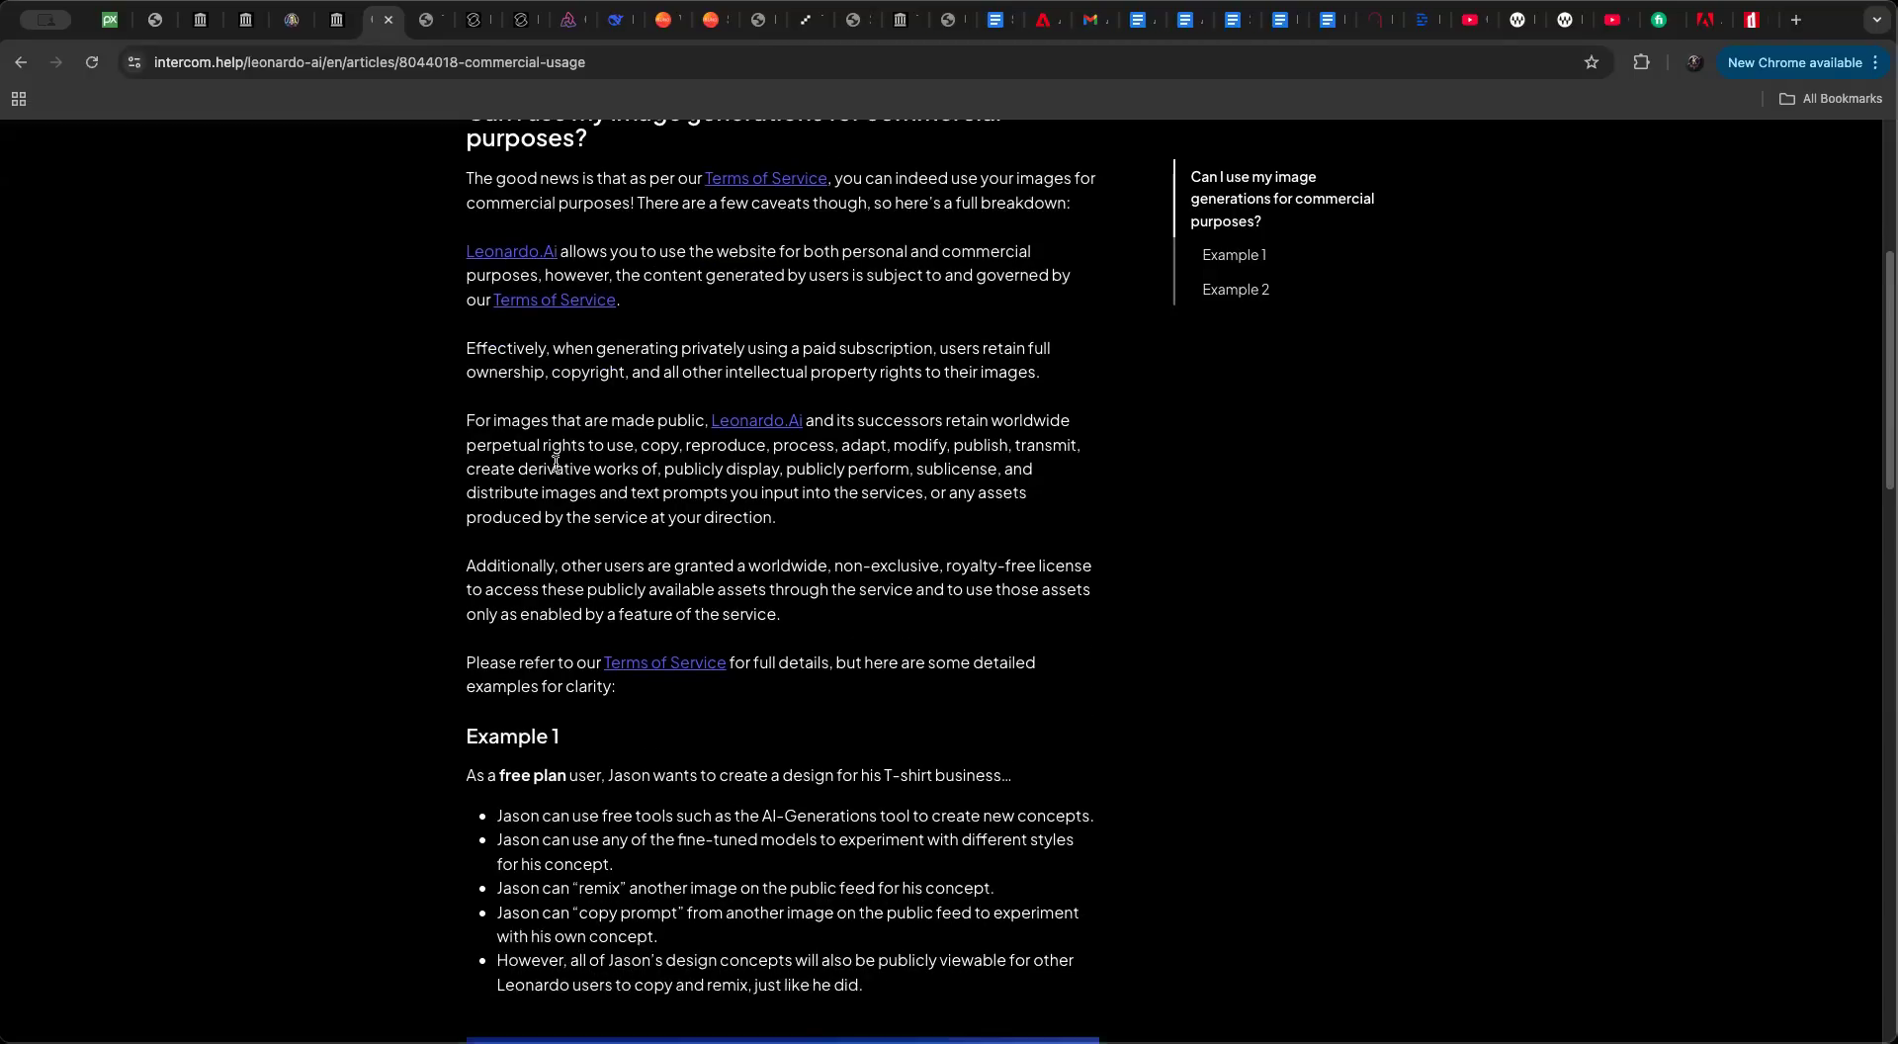
scroll(557, 462, down, 2)
scroll(549, 455, up, 2)
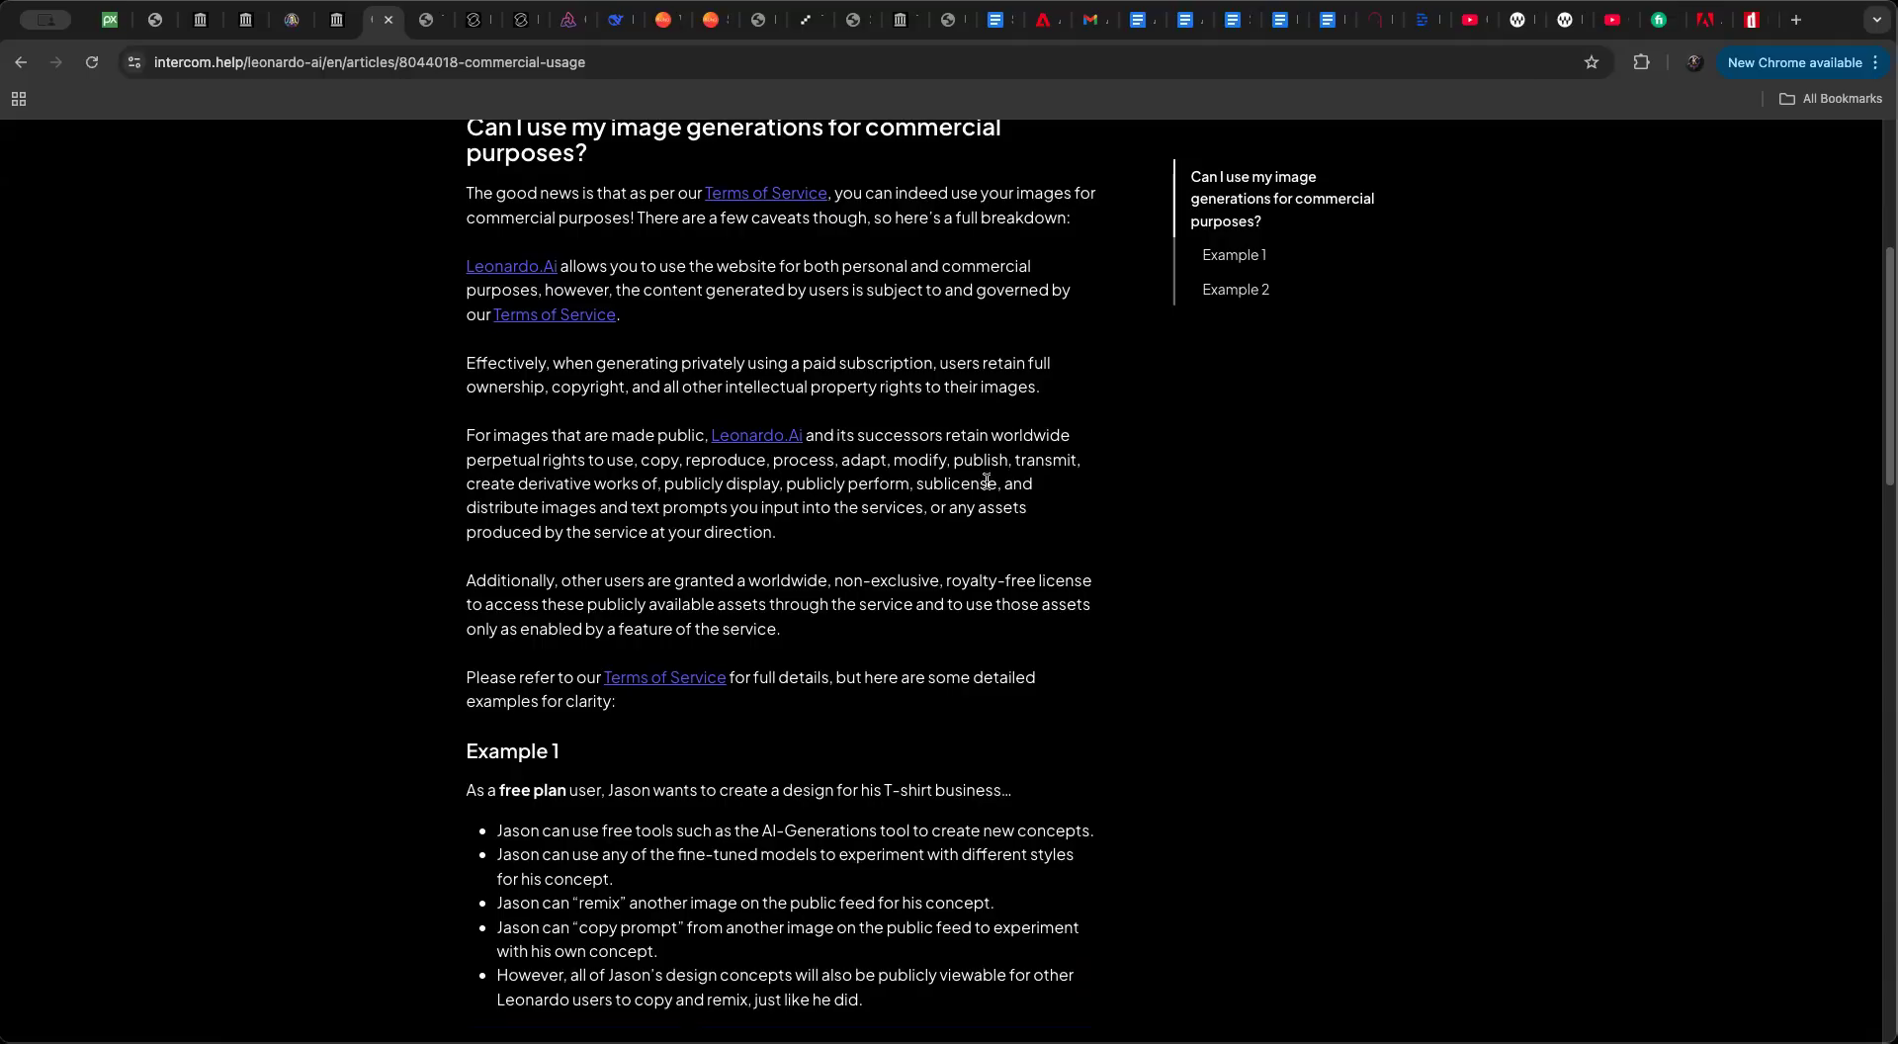
scroll(987, 483, down, 2)
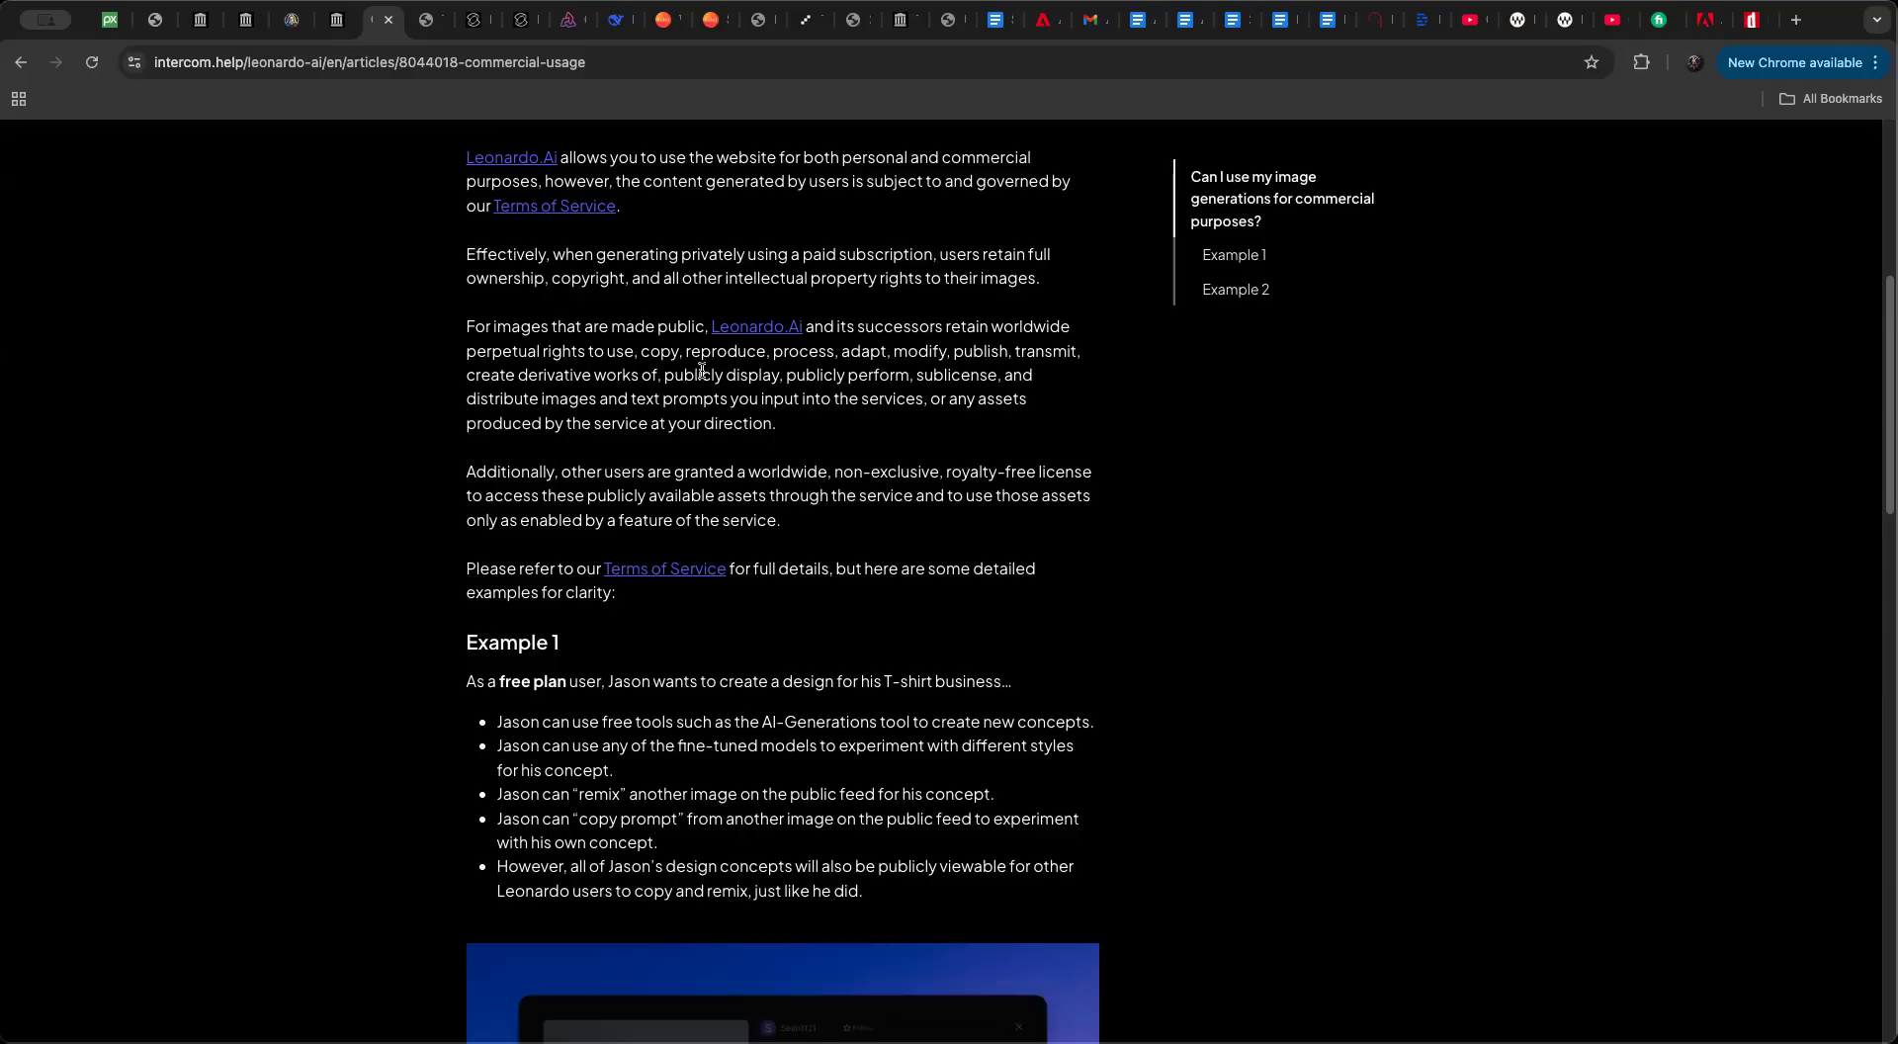
scroll(702, 371, up, 1)
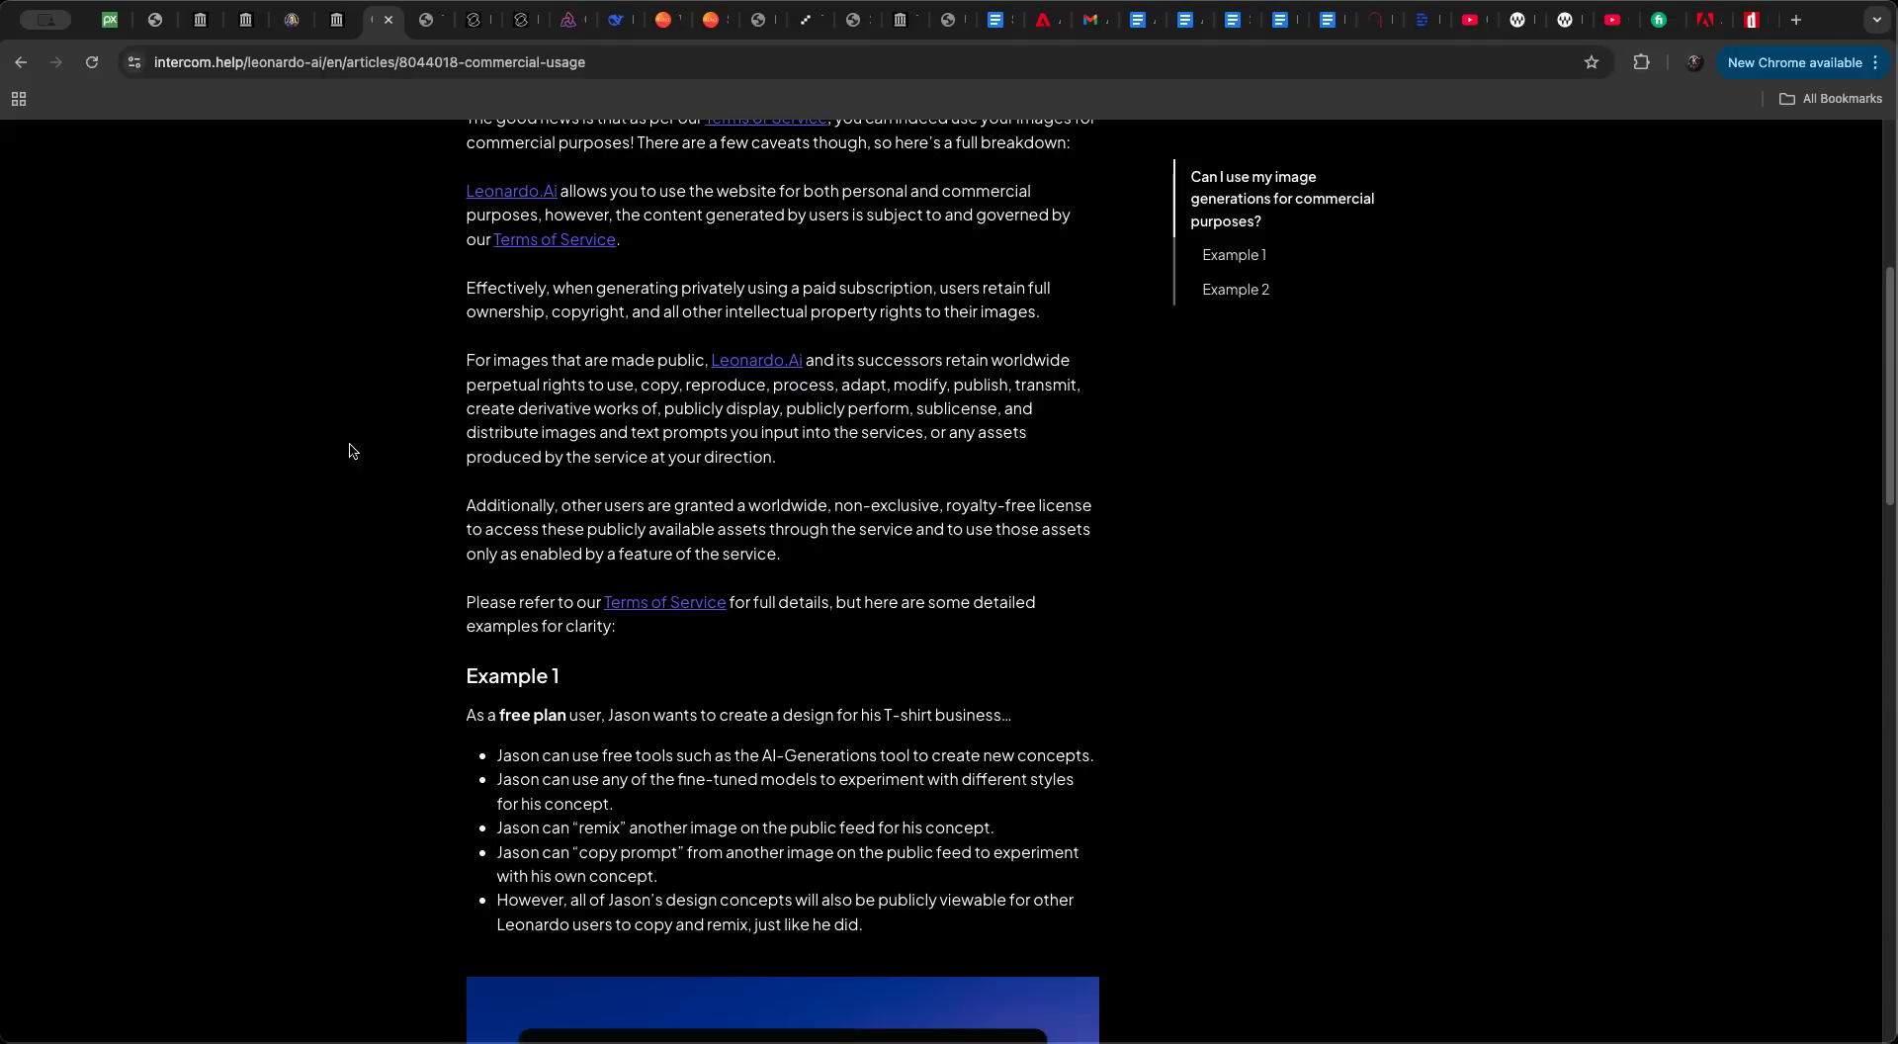
scroll(479, 545, up, 1)
scroll(479, 545, up, 10)
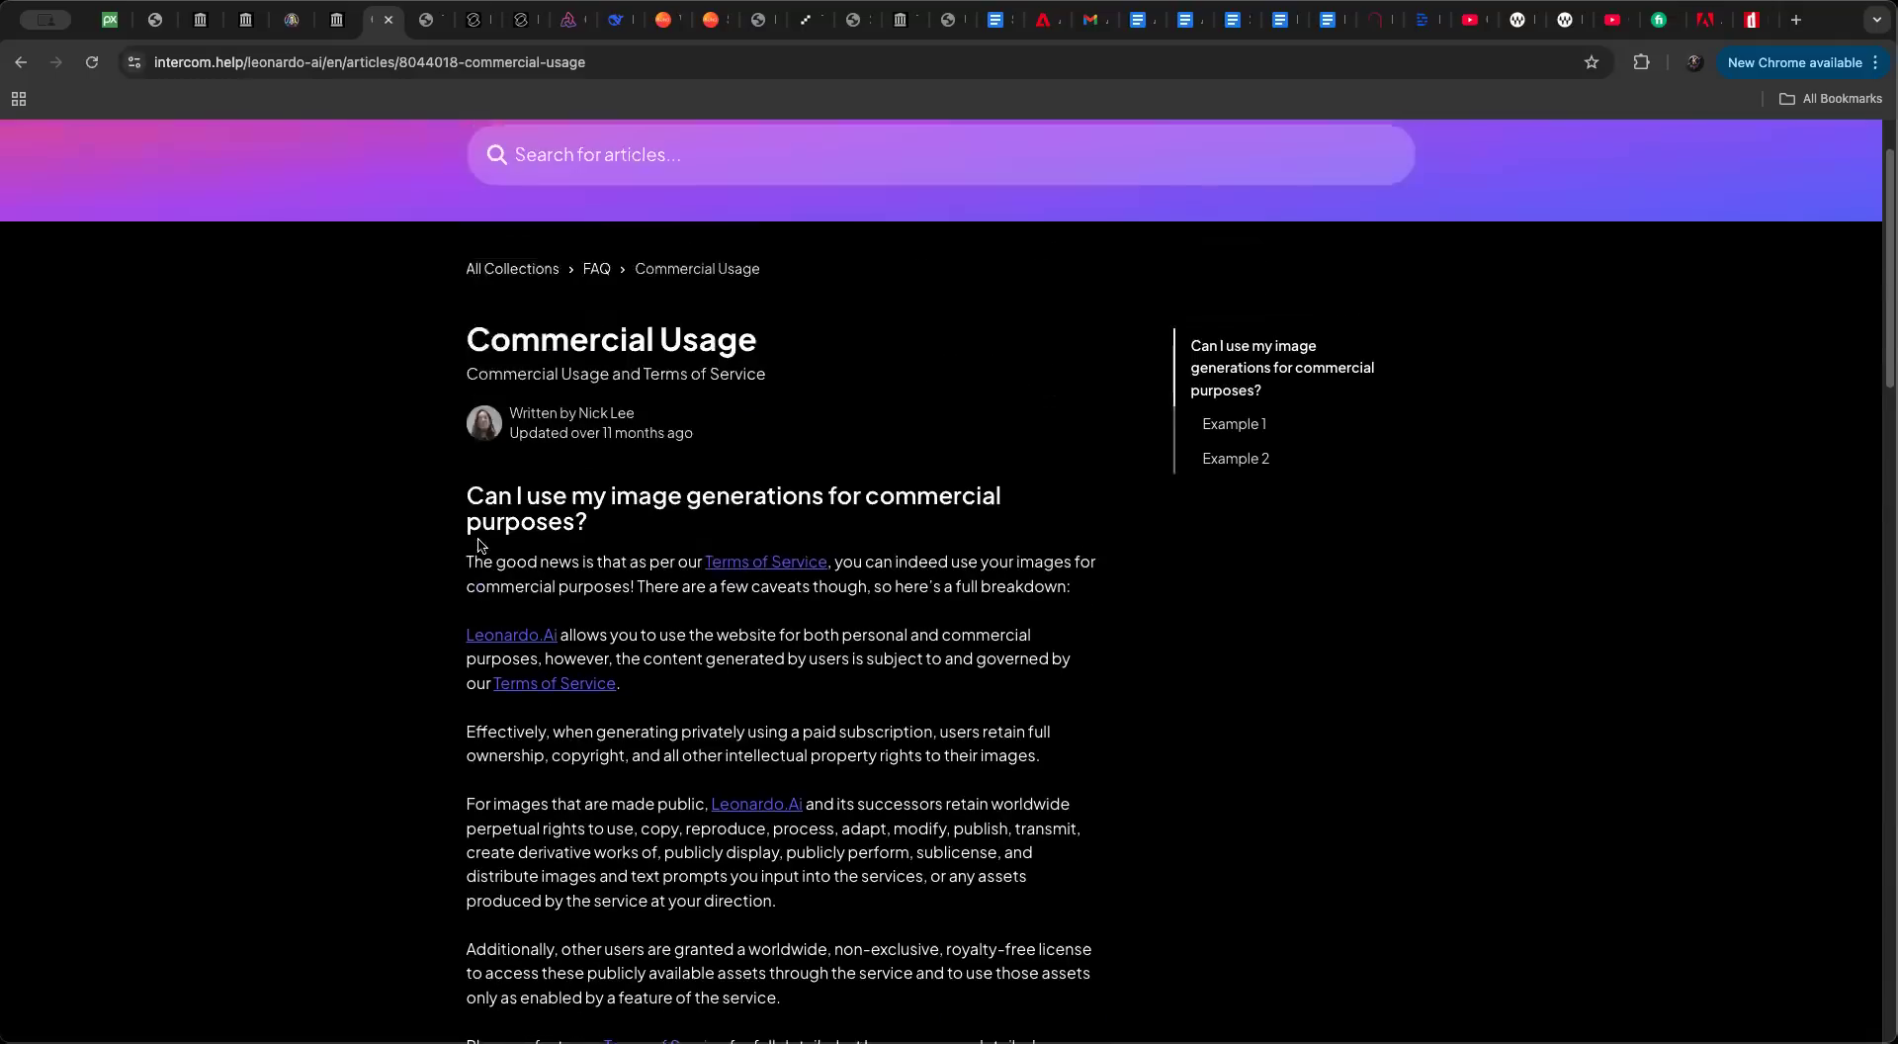
scroll(761, 445, down, 1)
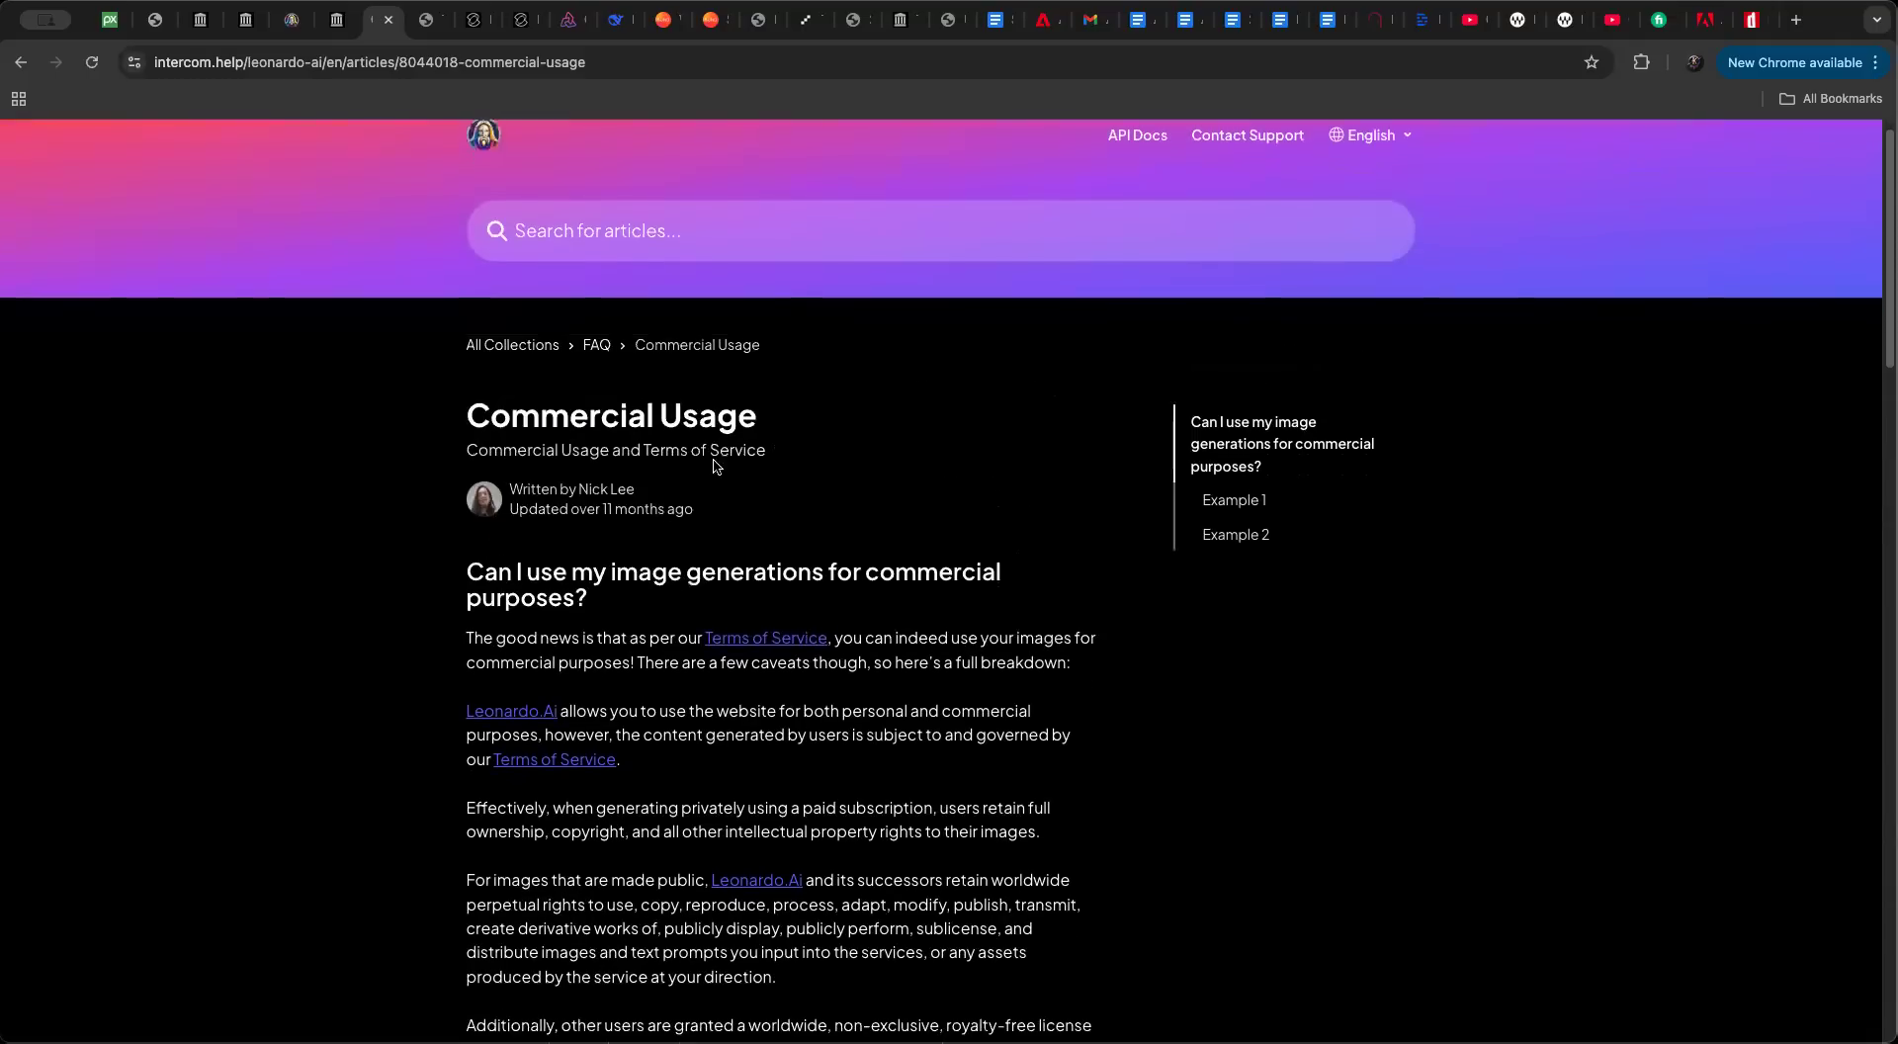